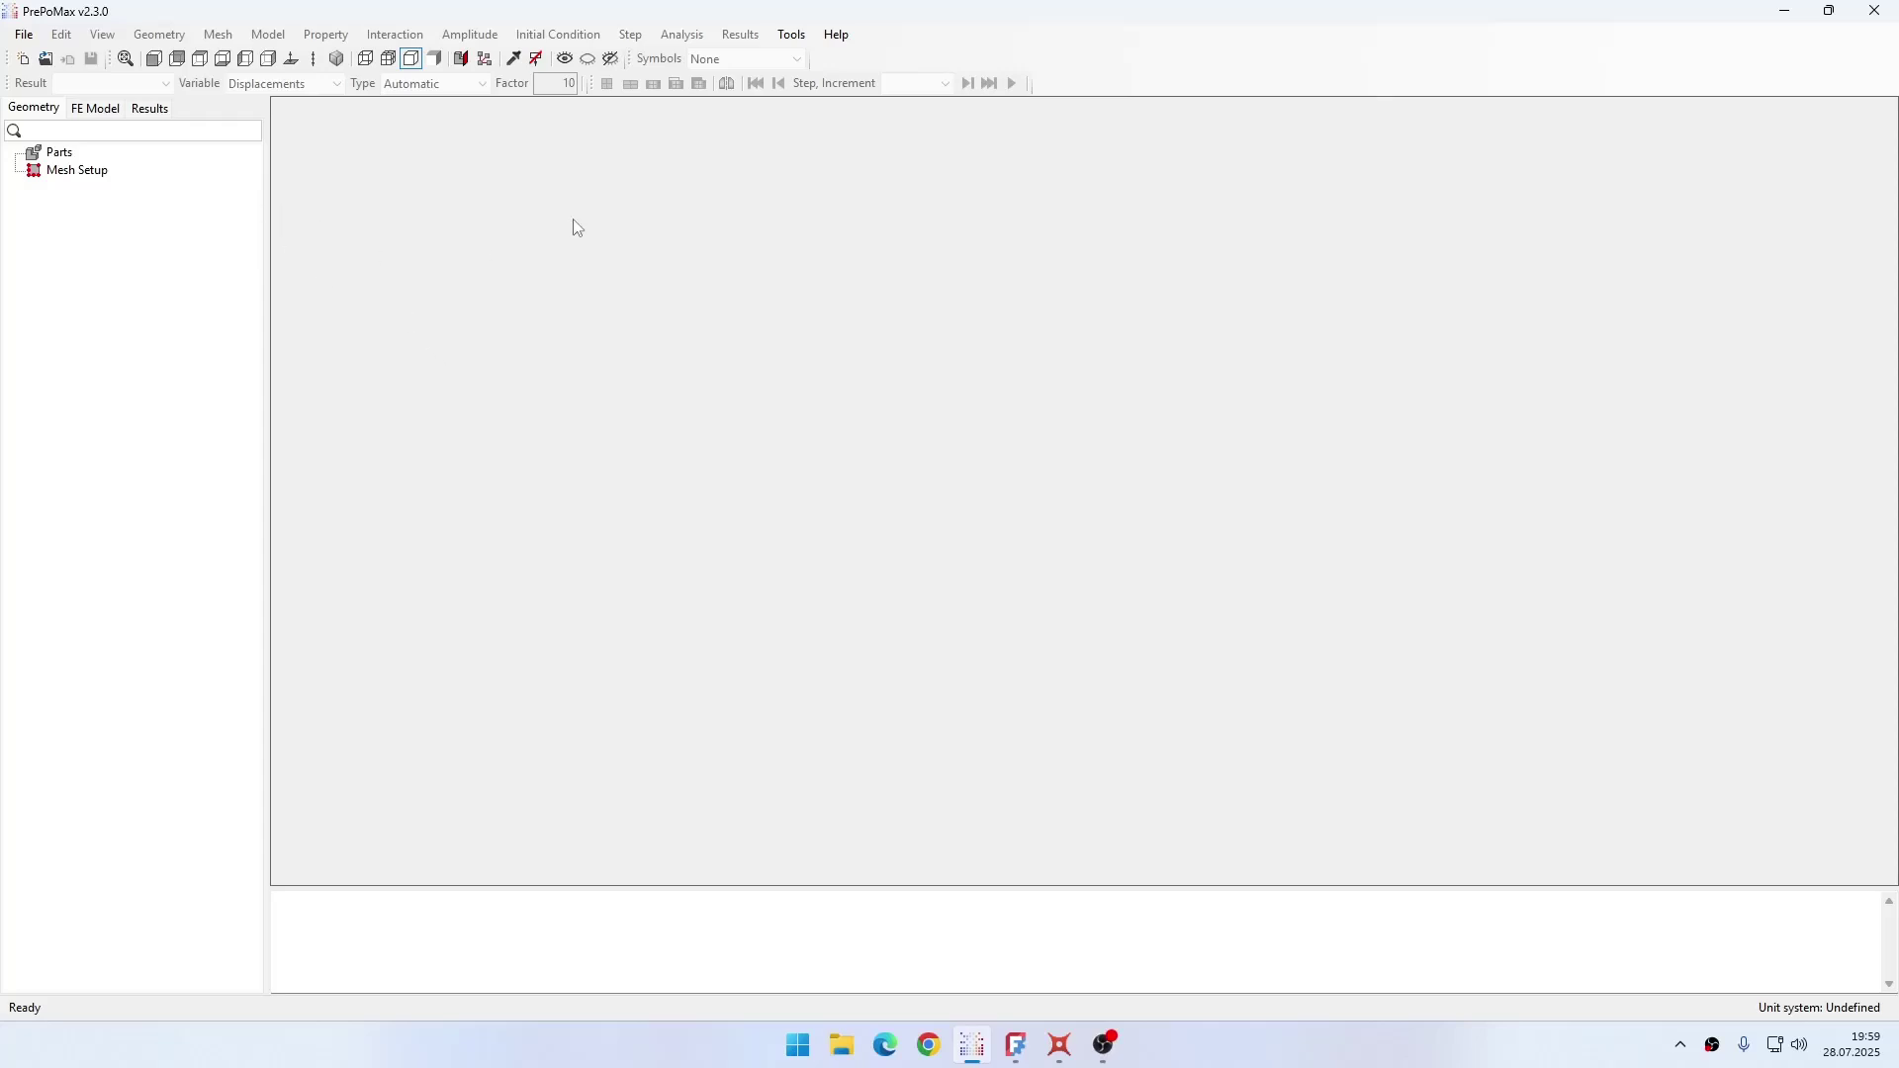
Step: Review the CAD deflection and Split periodic faces settings, leaving them unchanged
click(793, 34)
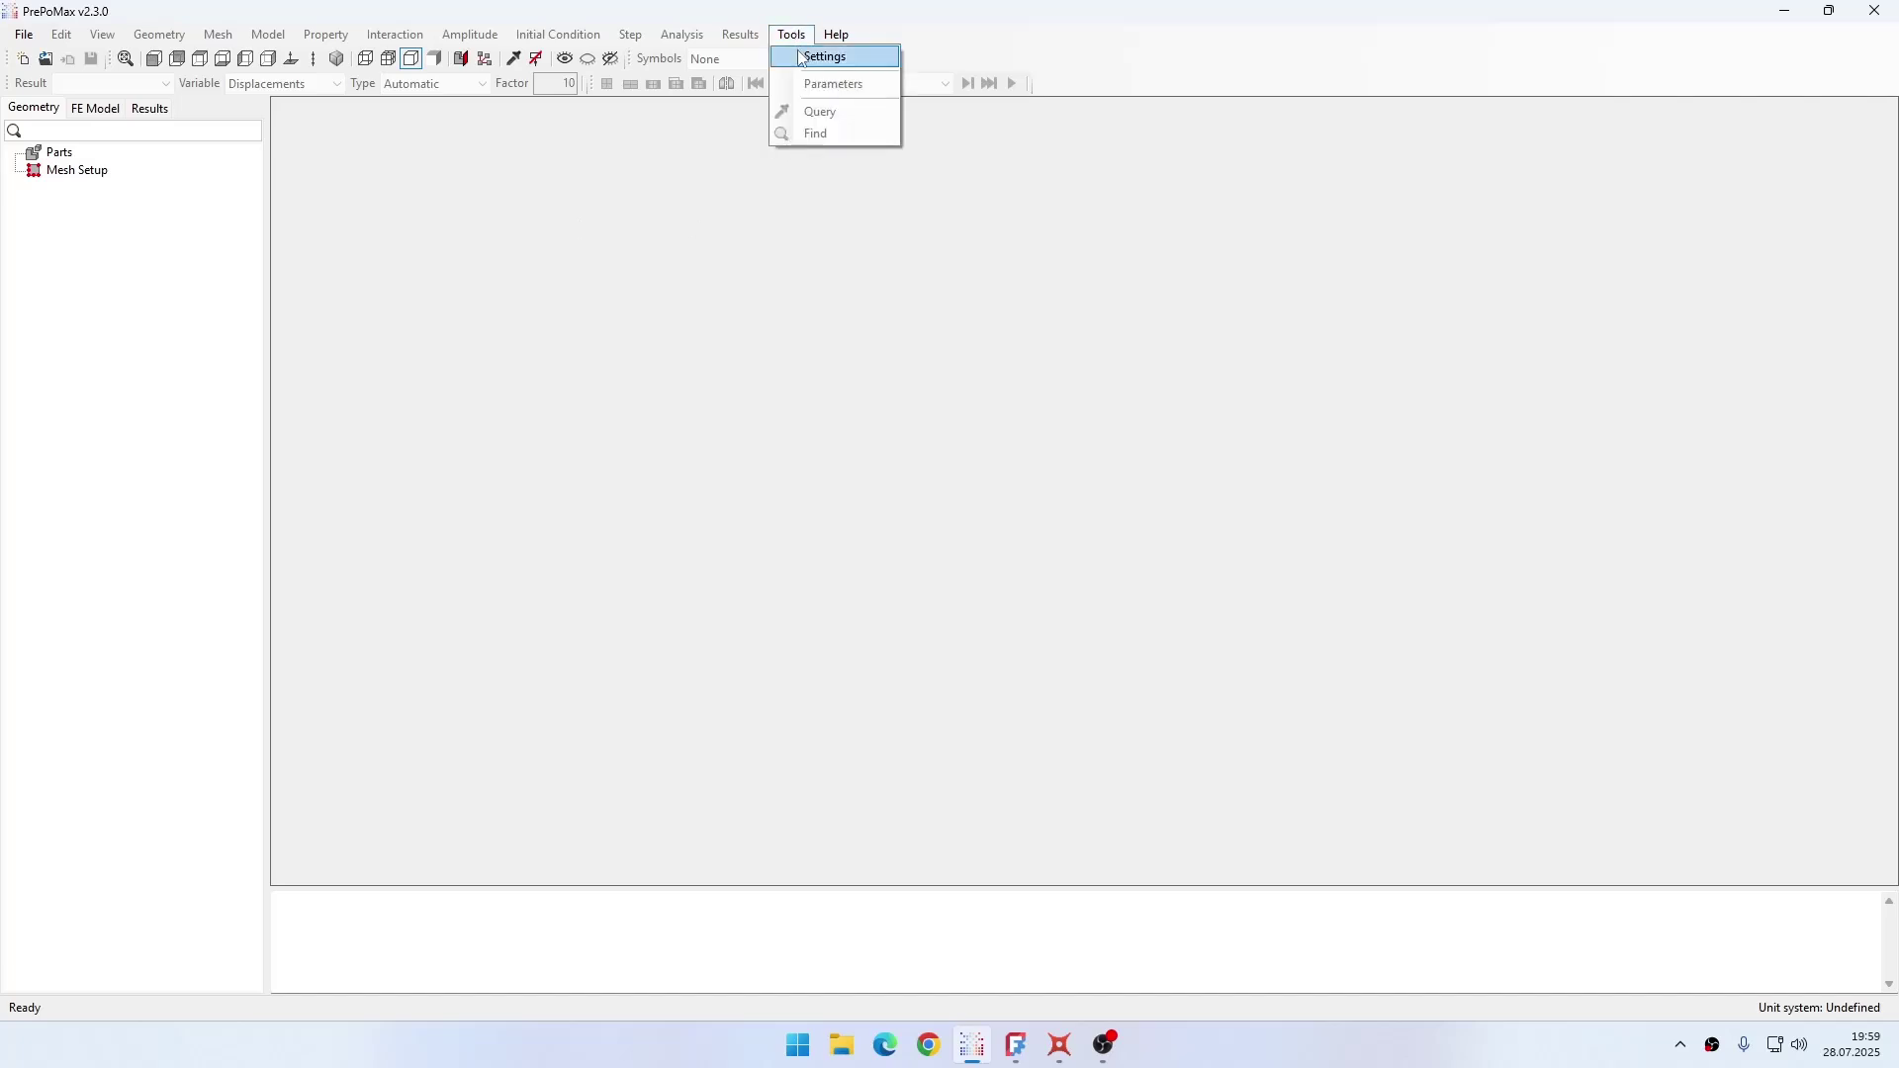
click(801, 55)
click(204, 189)
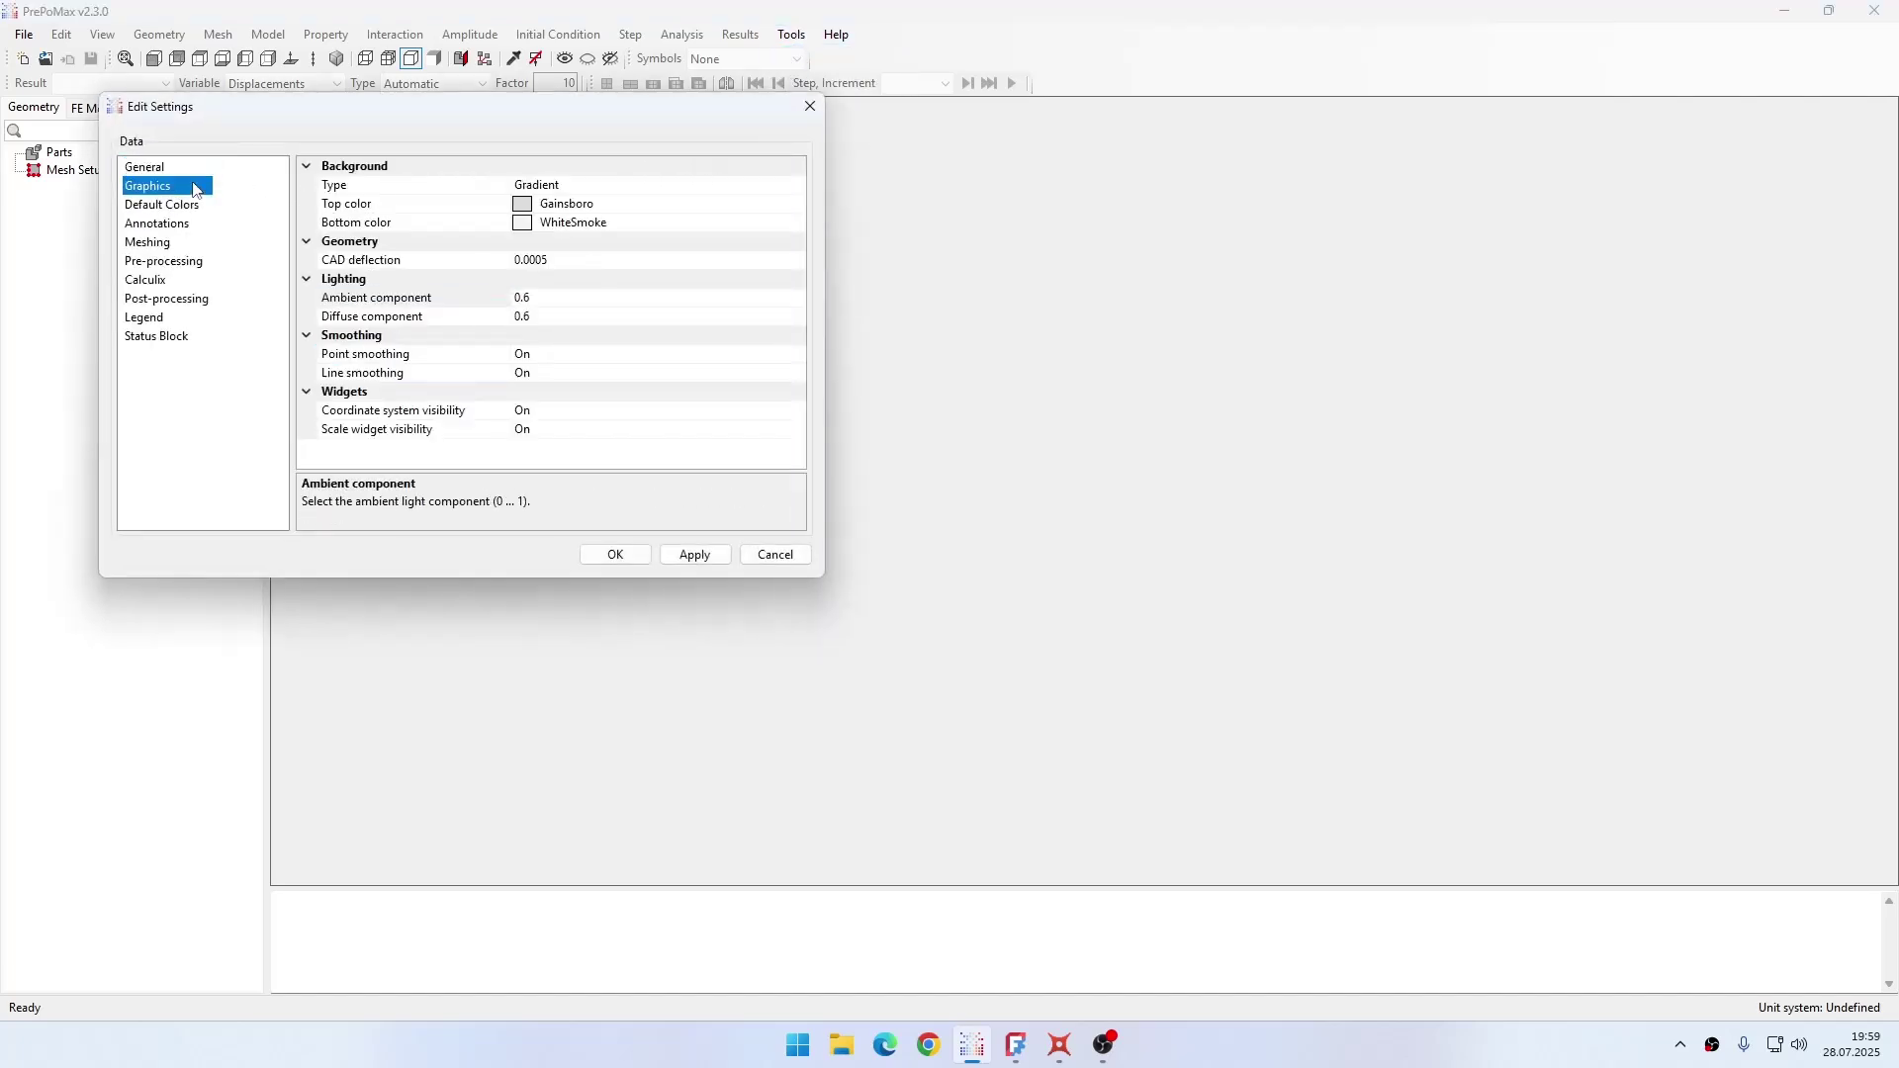
click(573, 262)
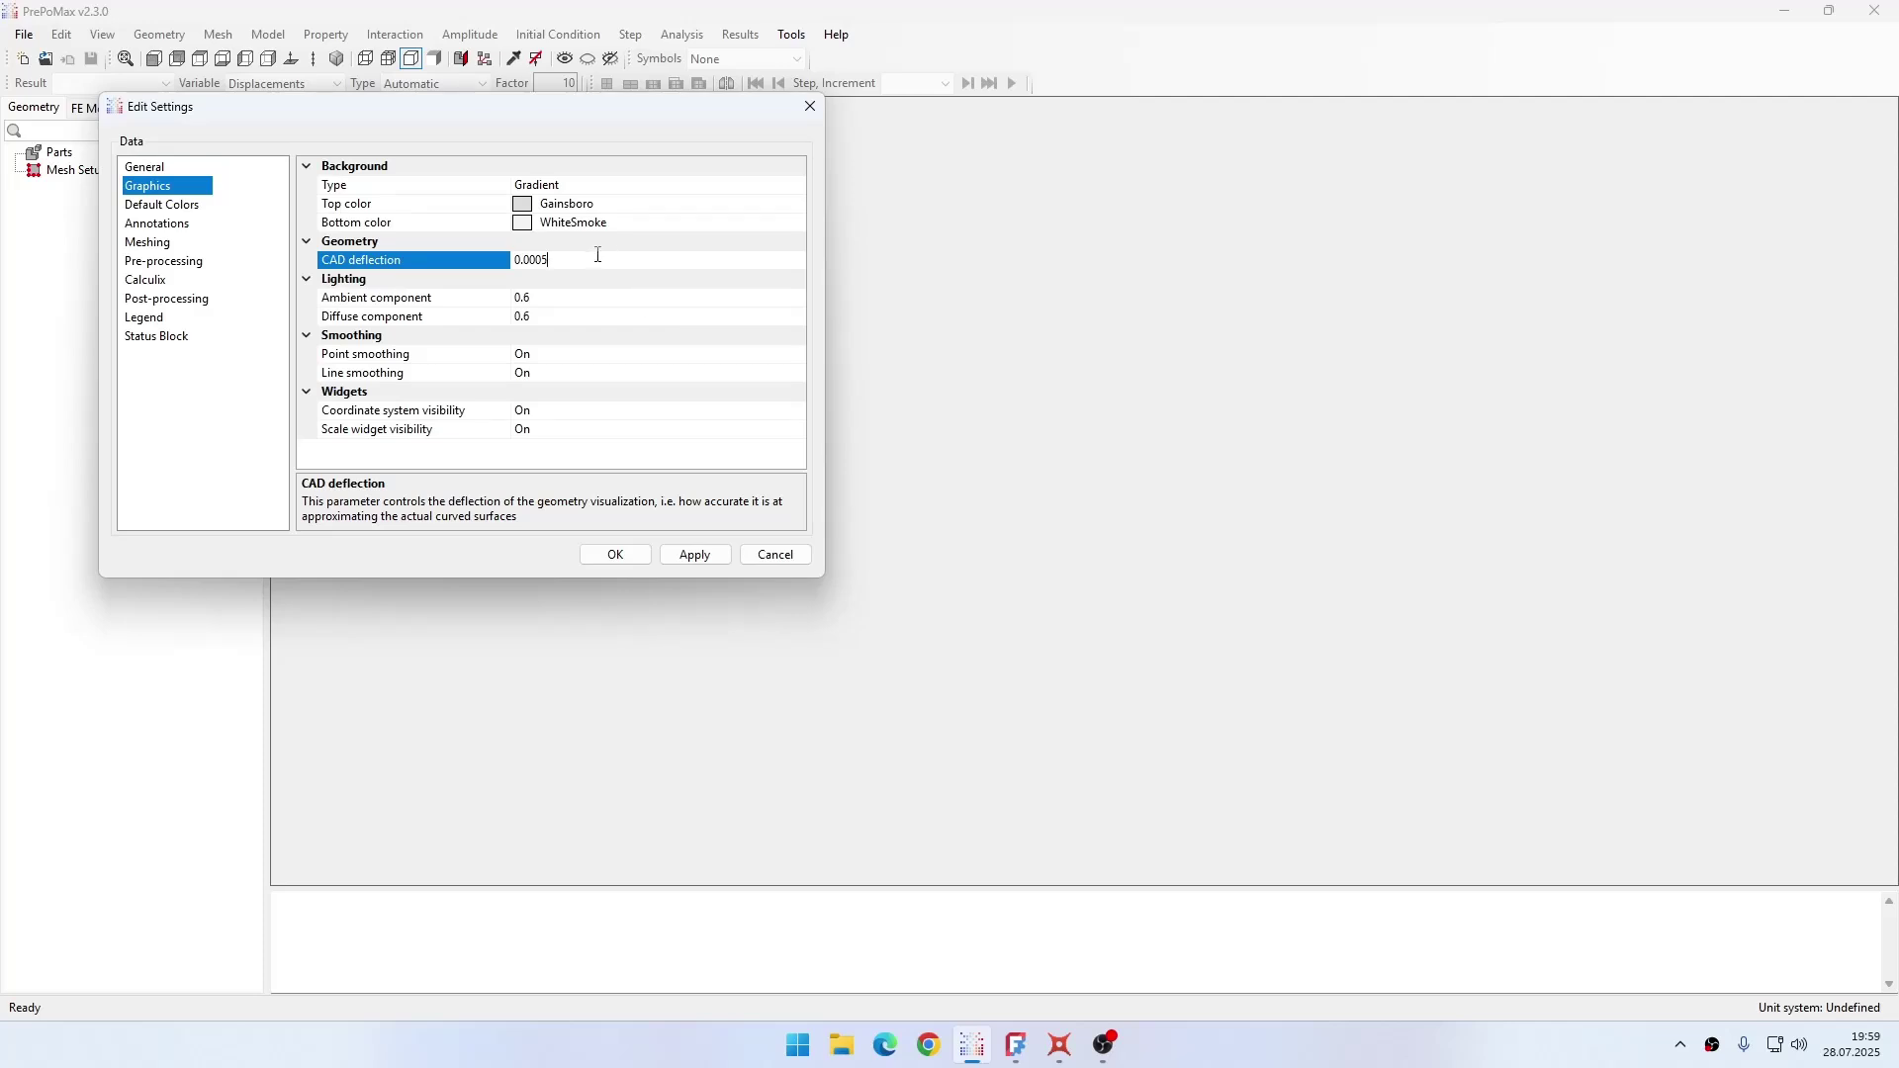
click(189, 170)
click(410, 301)
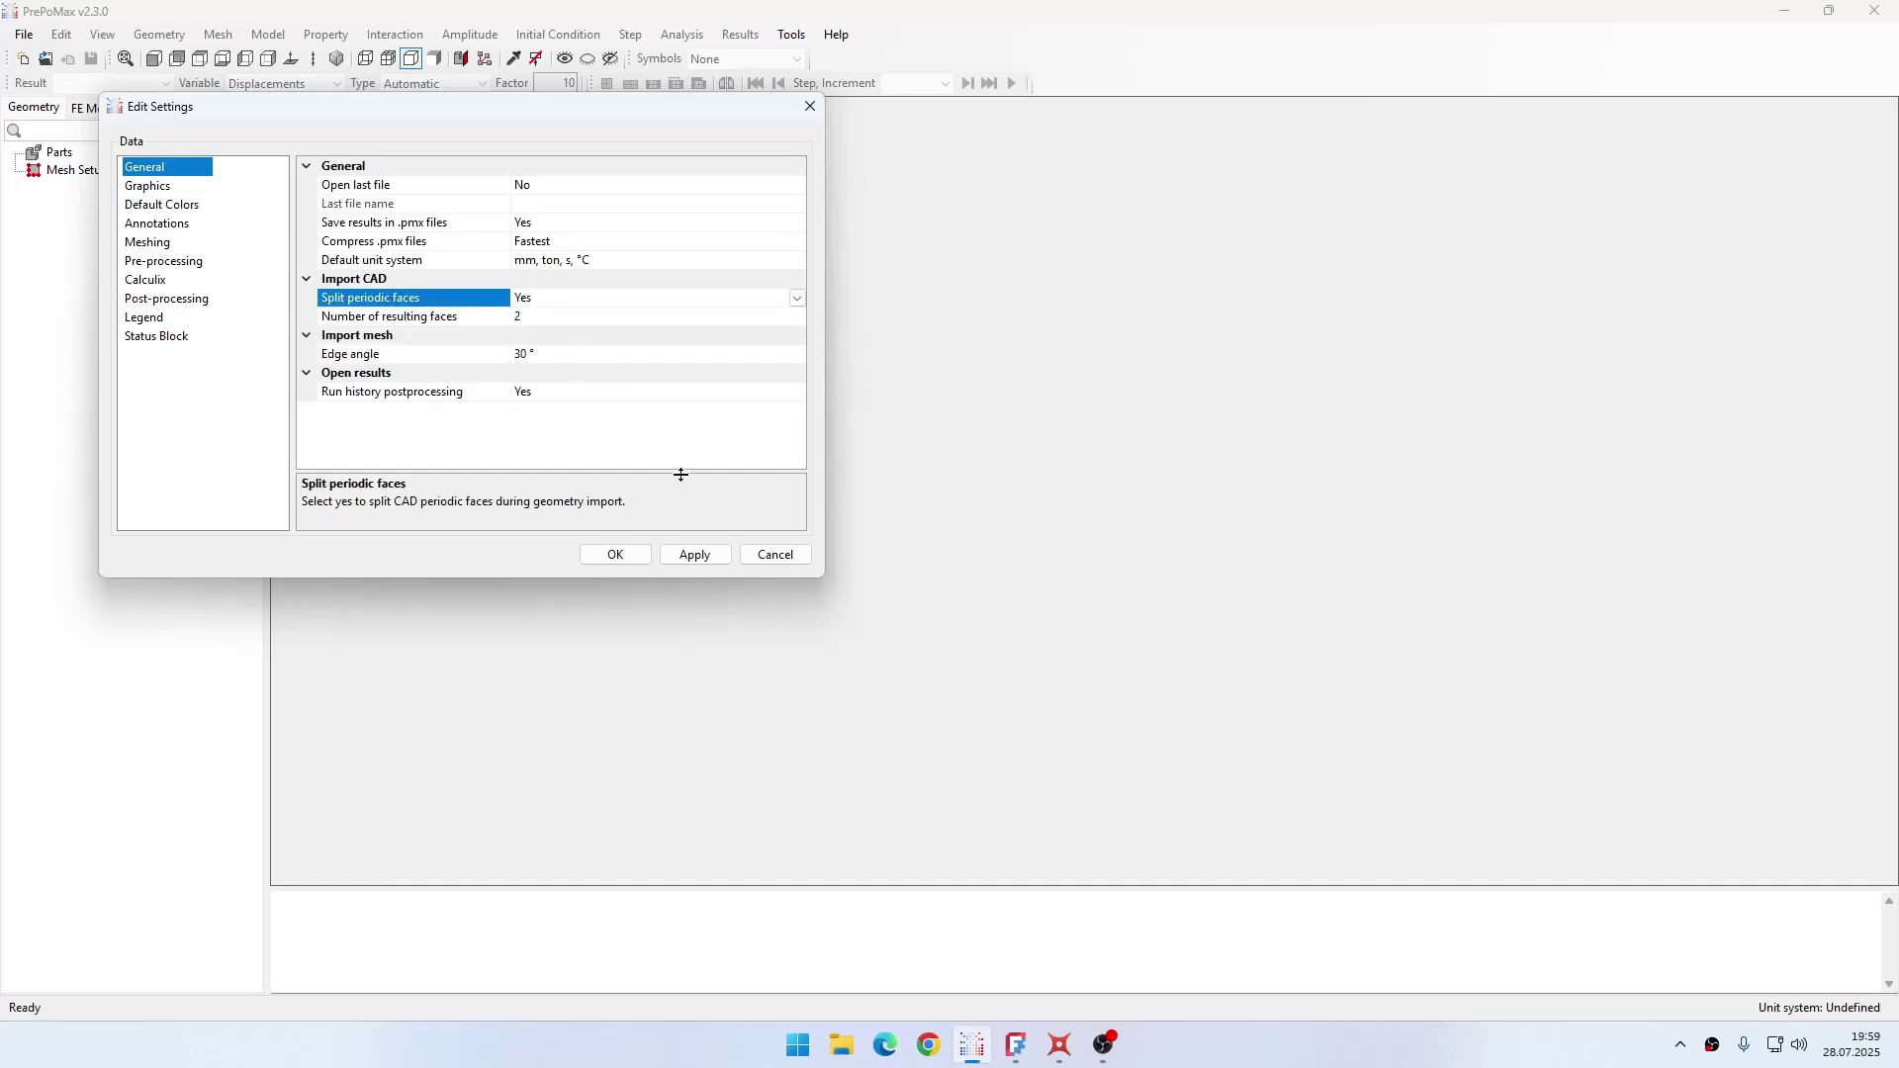
click(787, 554)
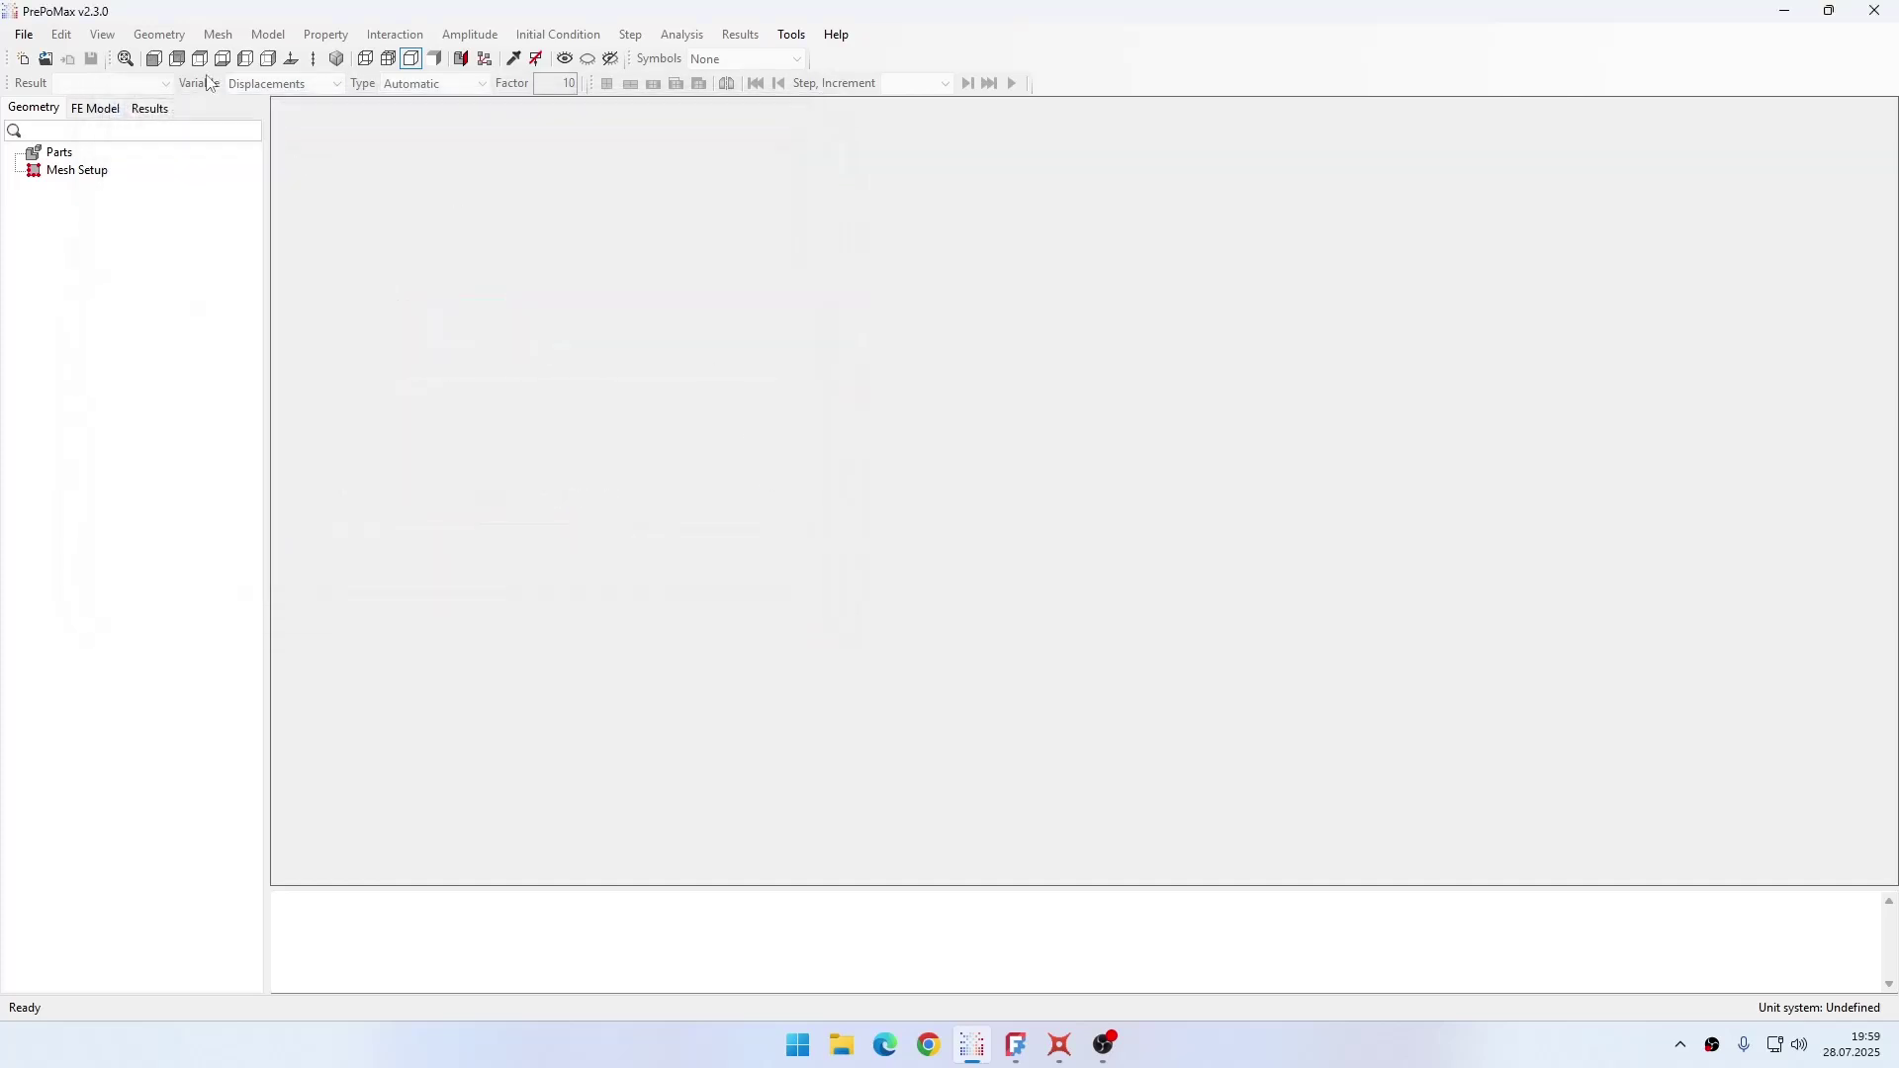
Step: Start a 3D mm, ton, s, °C model, import 'Tutorial 52 - conical spring.step', then view it in FreeCAD
click(35, 57)
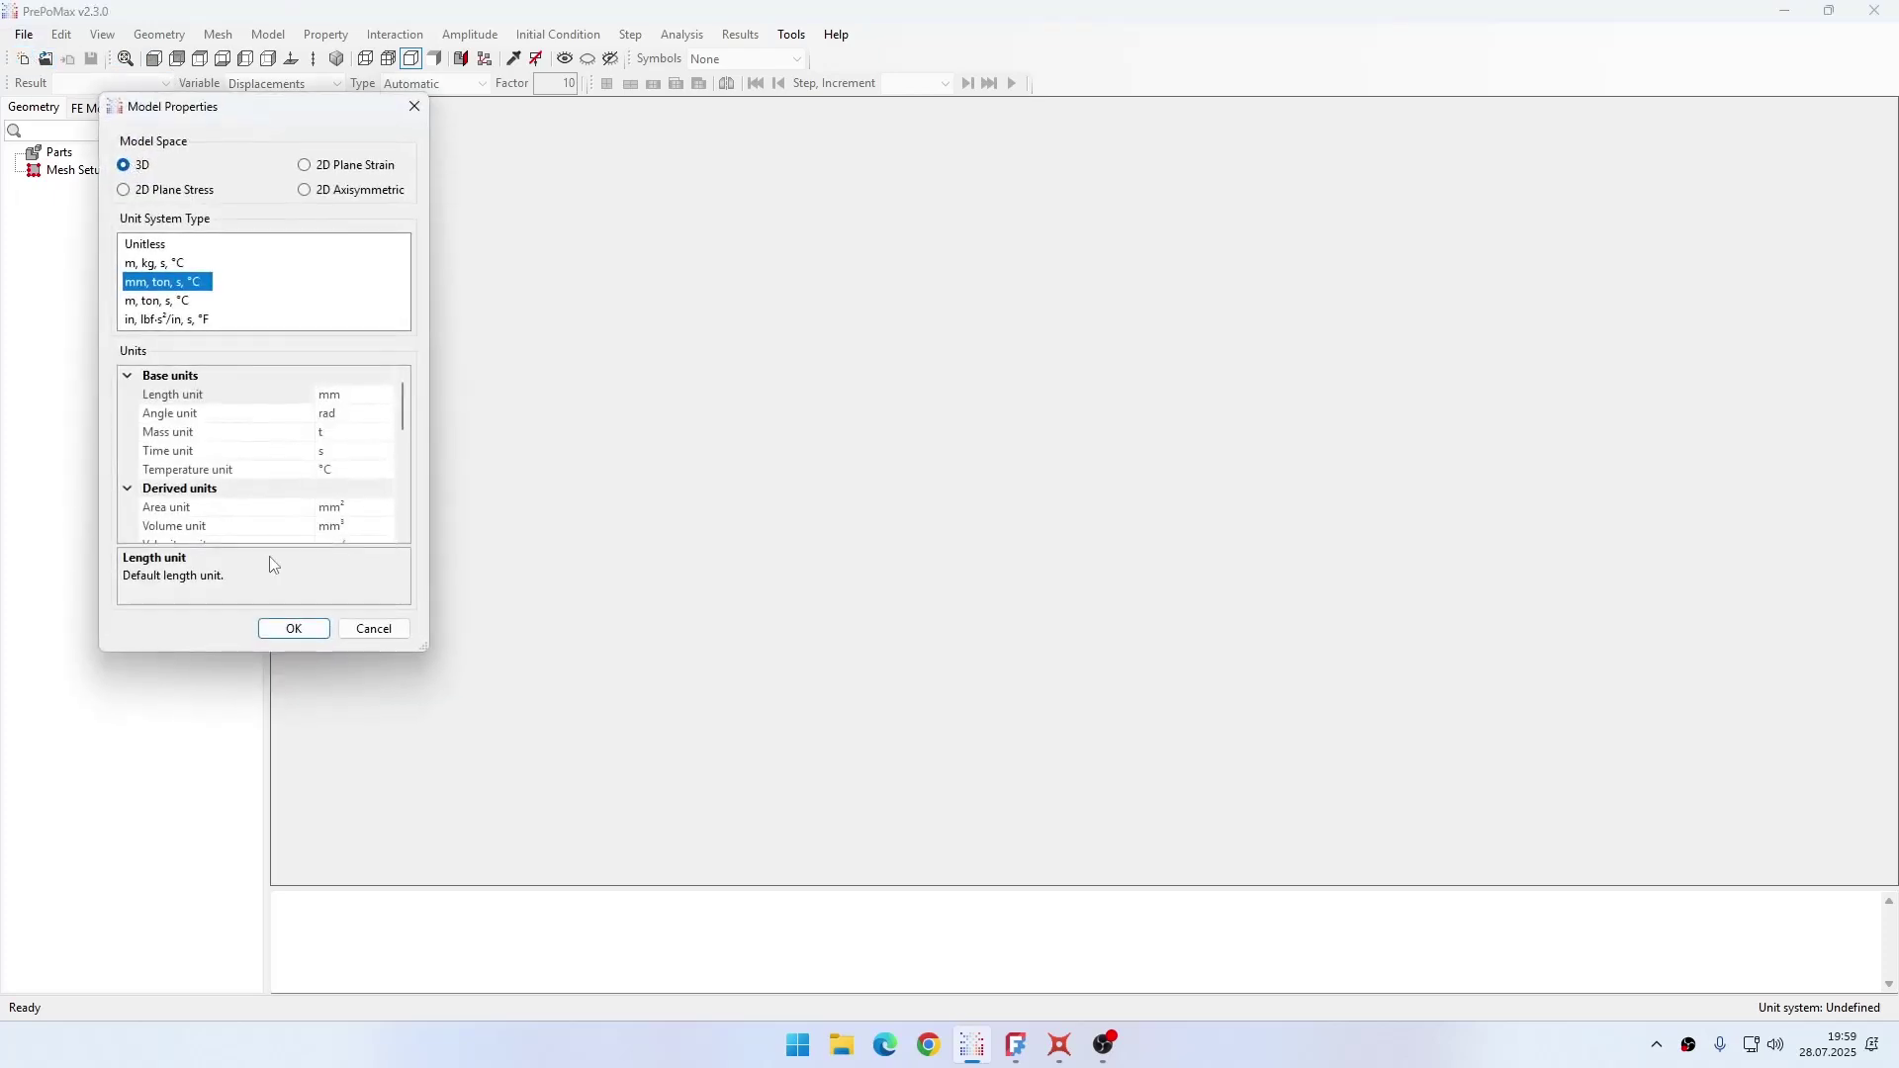
click(289, 619)
key(ctrl+i)
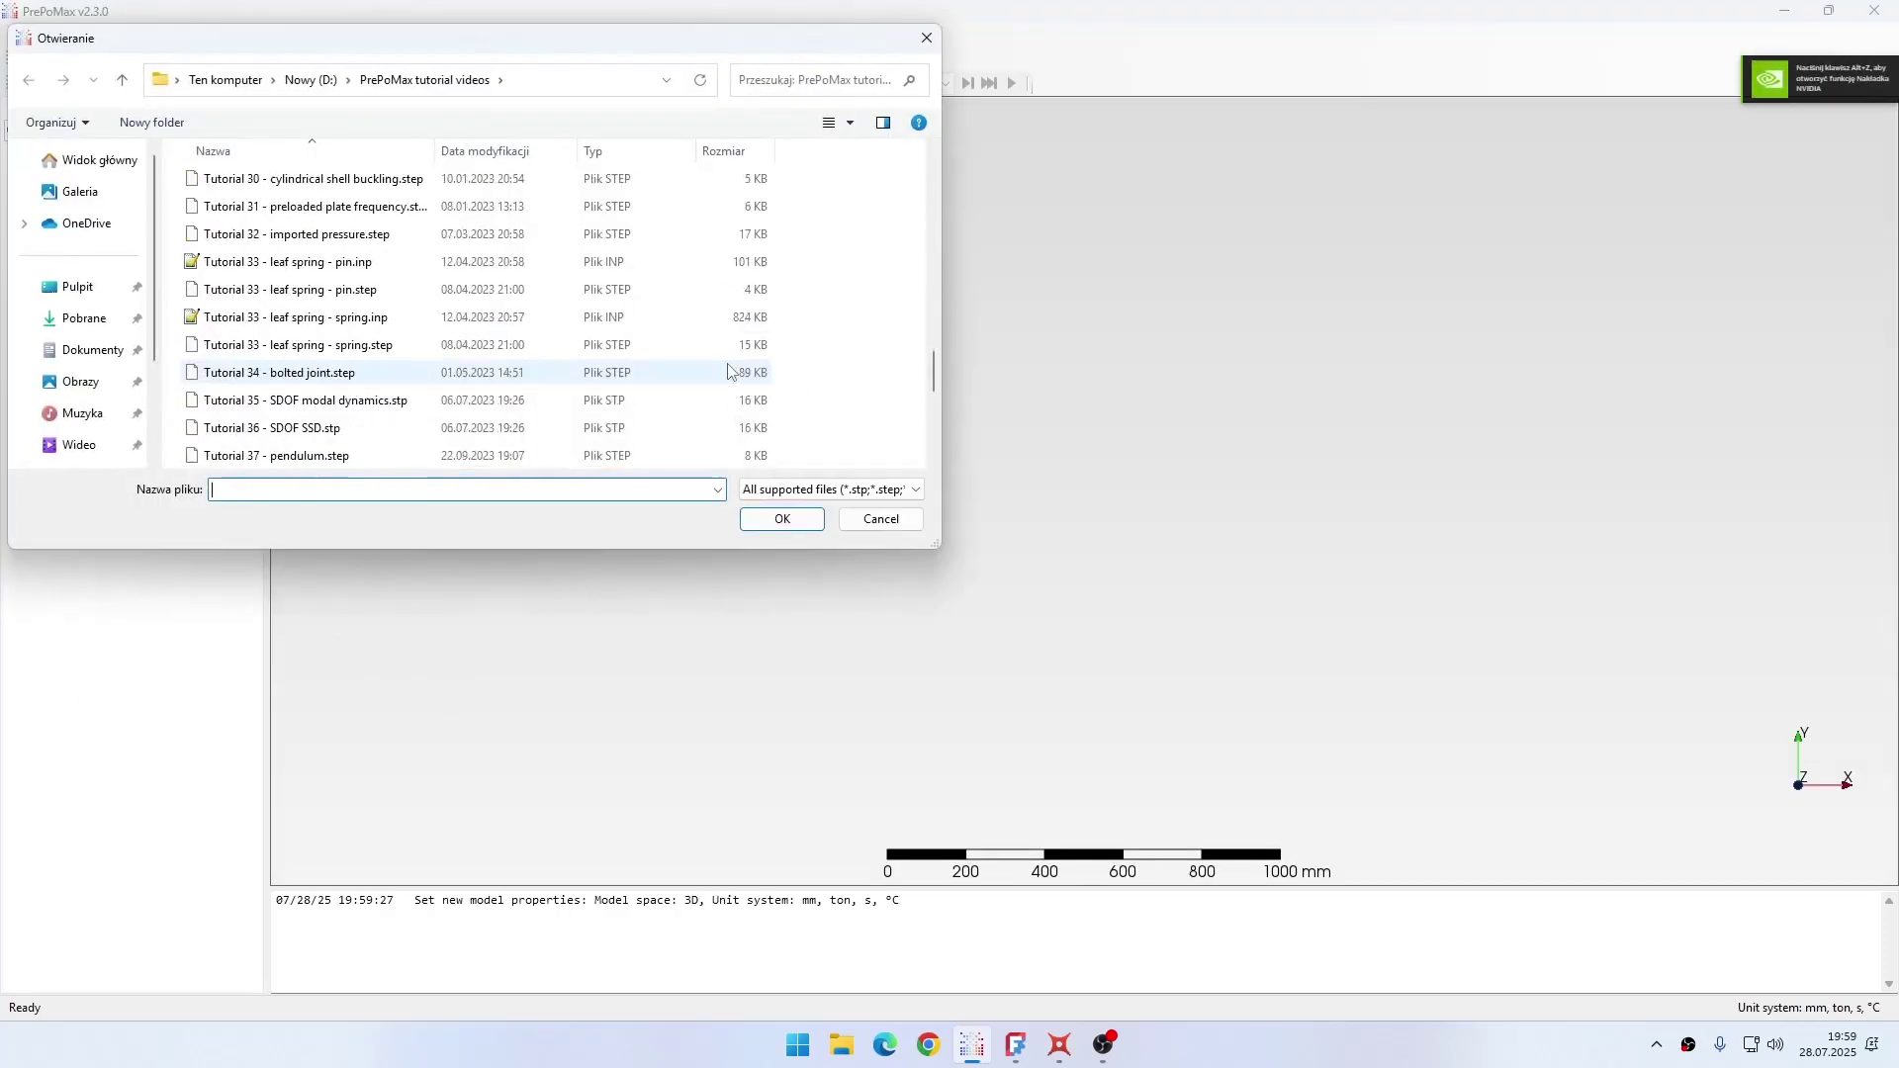
click(488, 458)
click(781, 519)
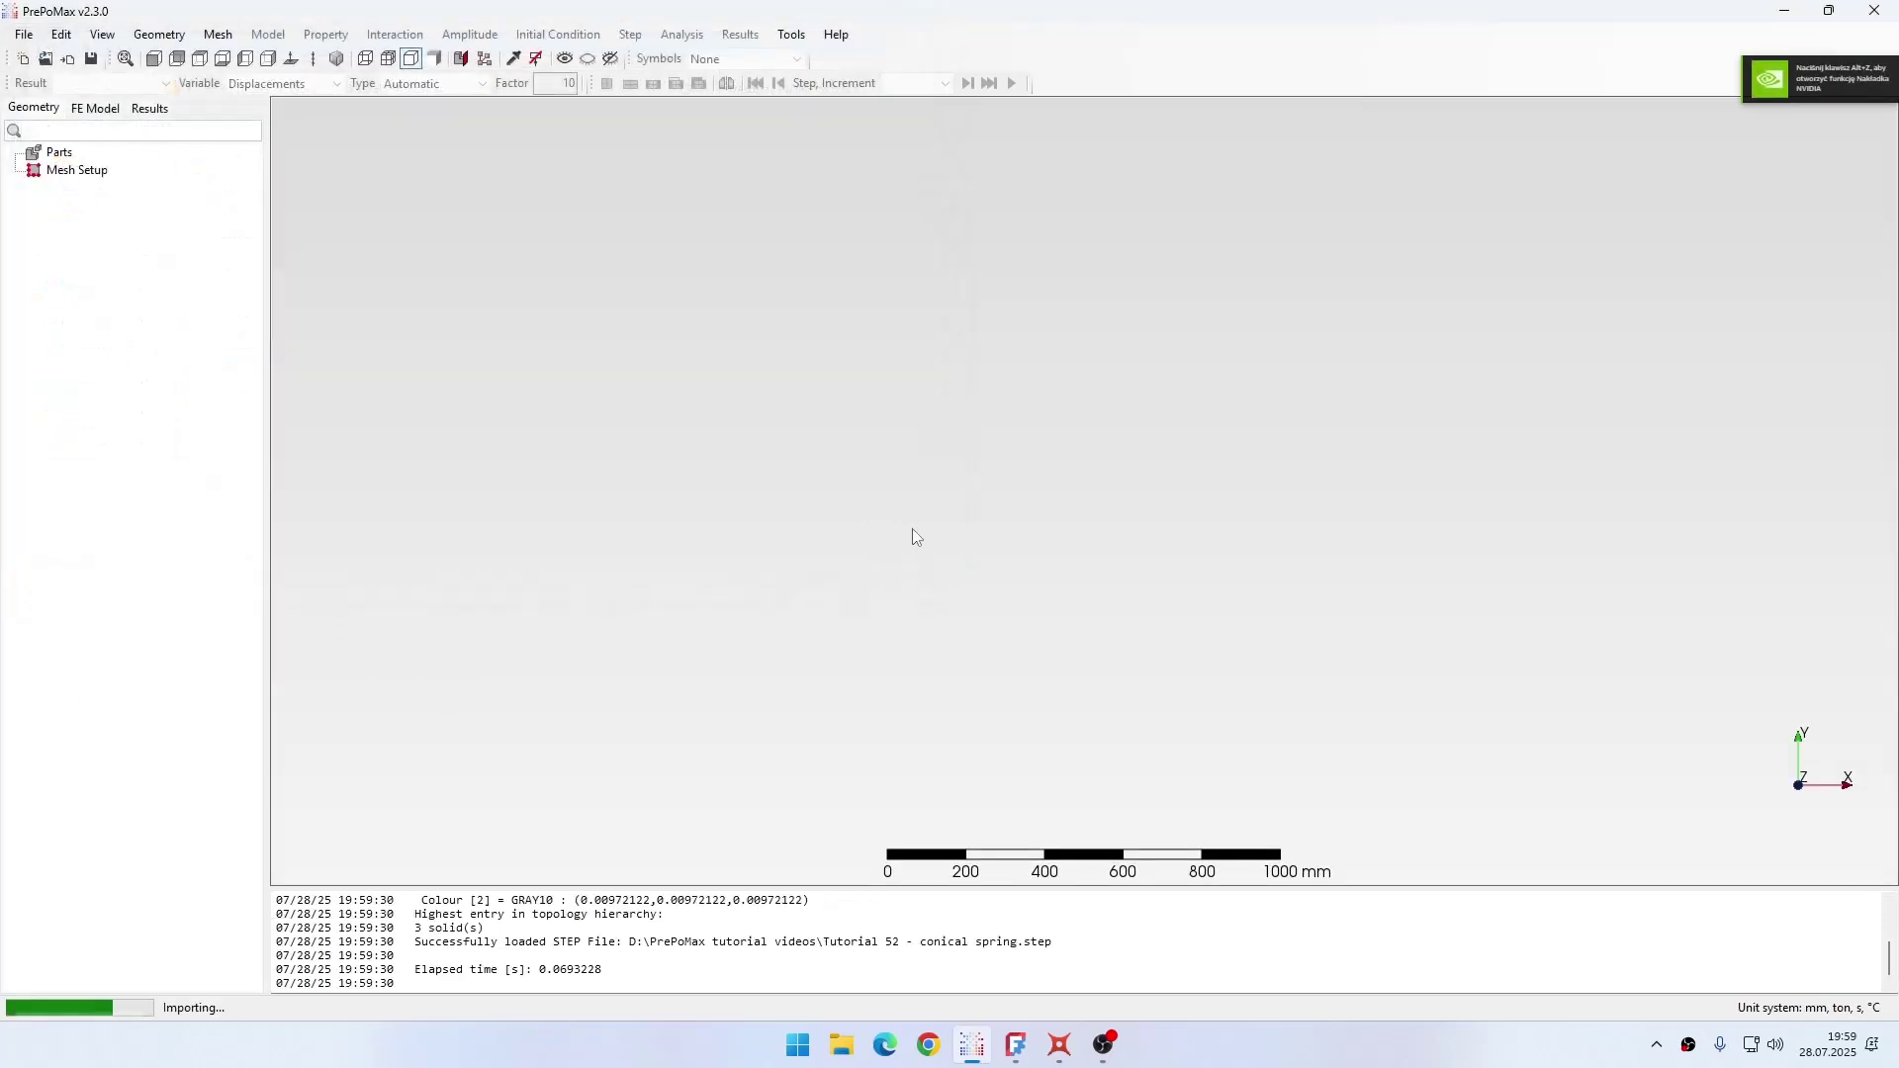
click(1016, 1045)
scroll(843, 503, up, 2)
Step: Check the FreeCAD helix: 100 mm pitch, 500 mm height, -10° cone angle, then return to PrePoMax
middle_drag(930, 461, 983, 380)
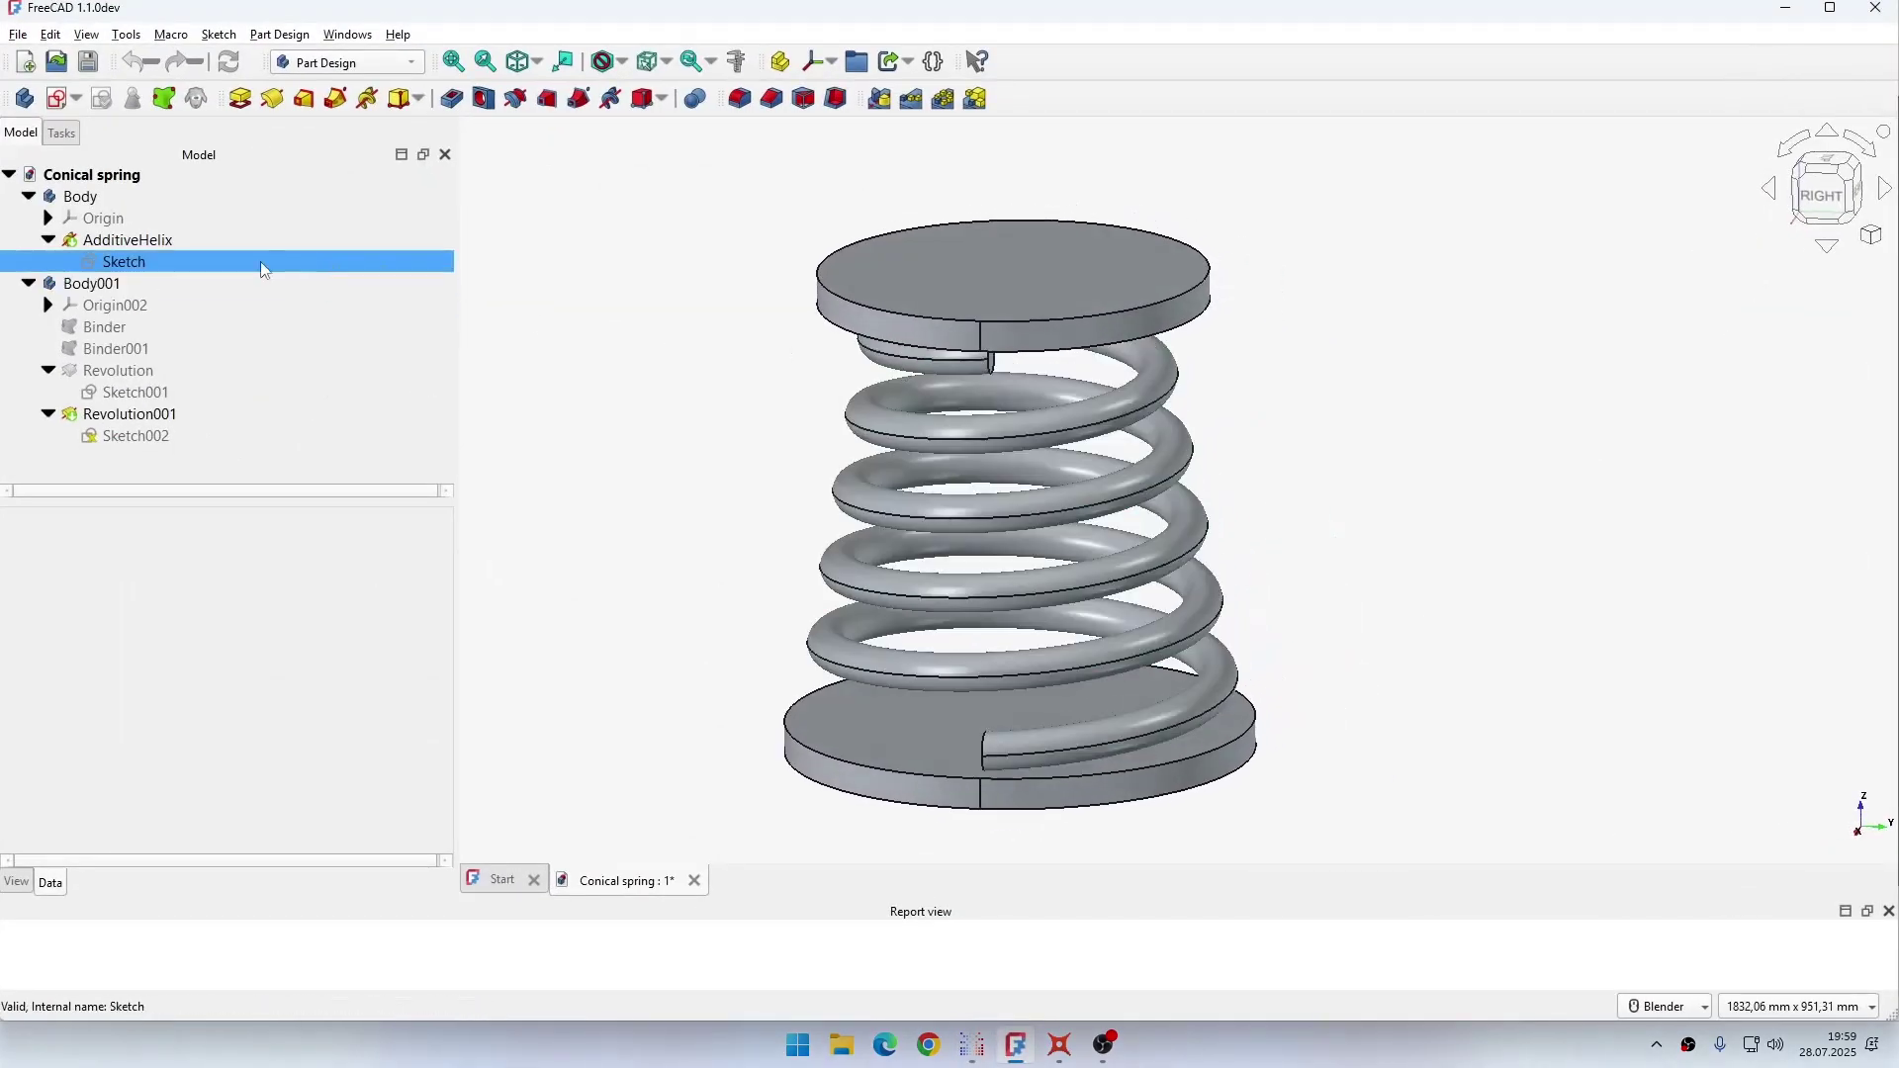
click(129, 242)
double_click(98, 243)
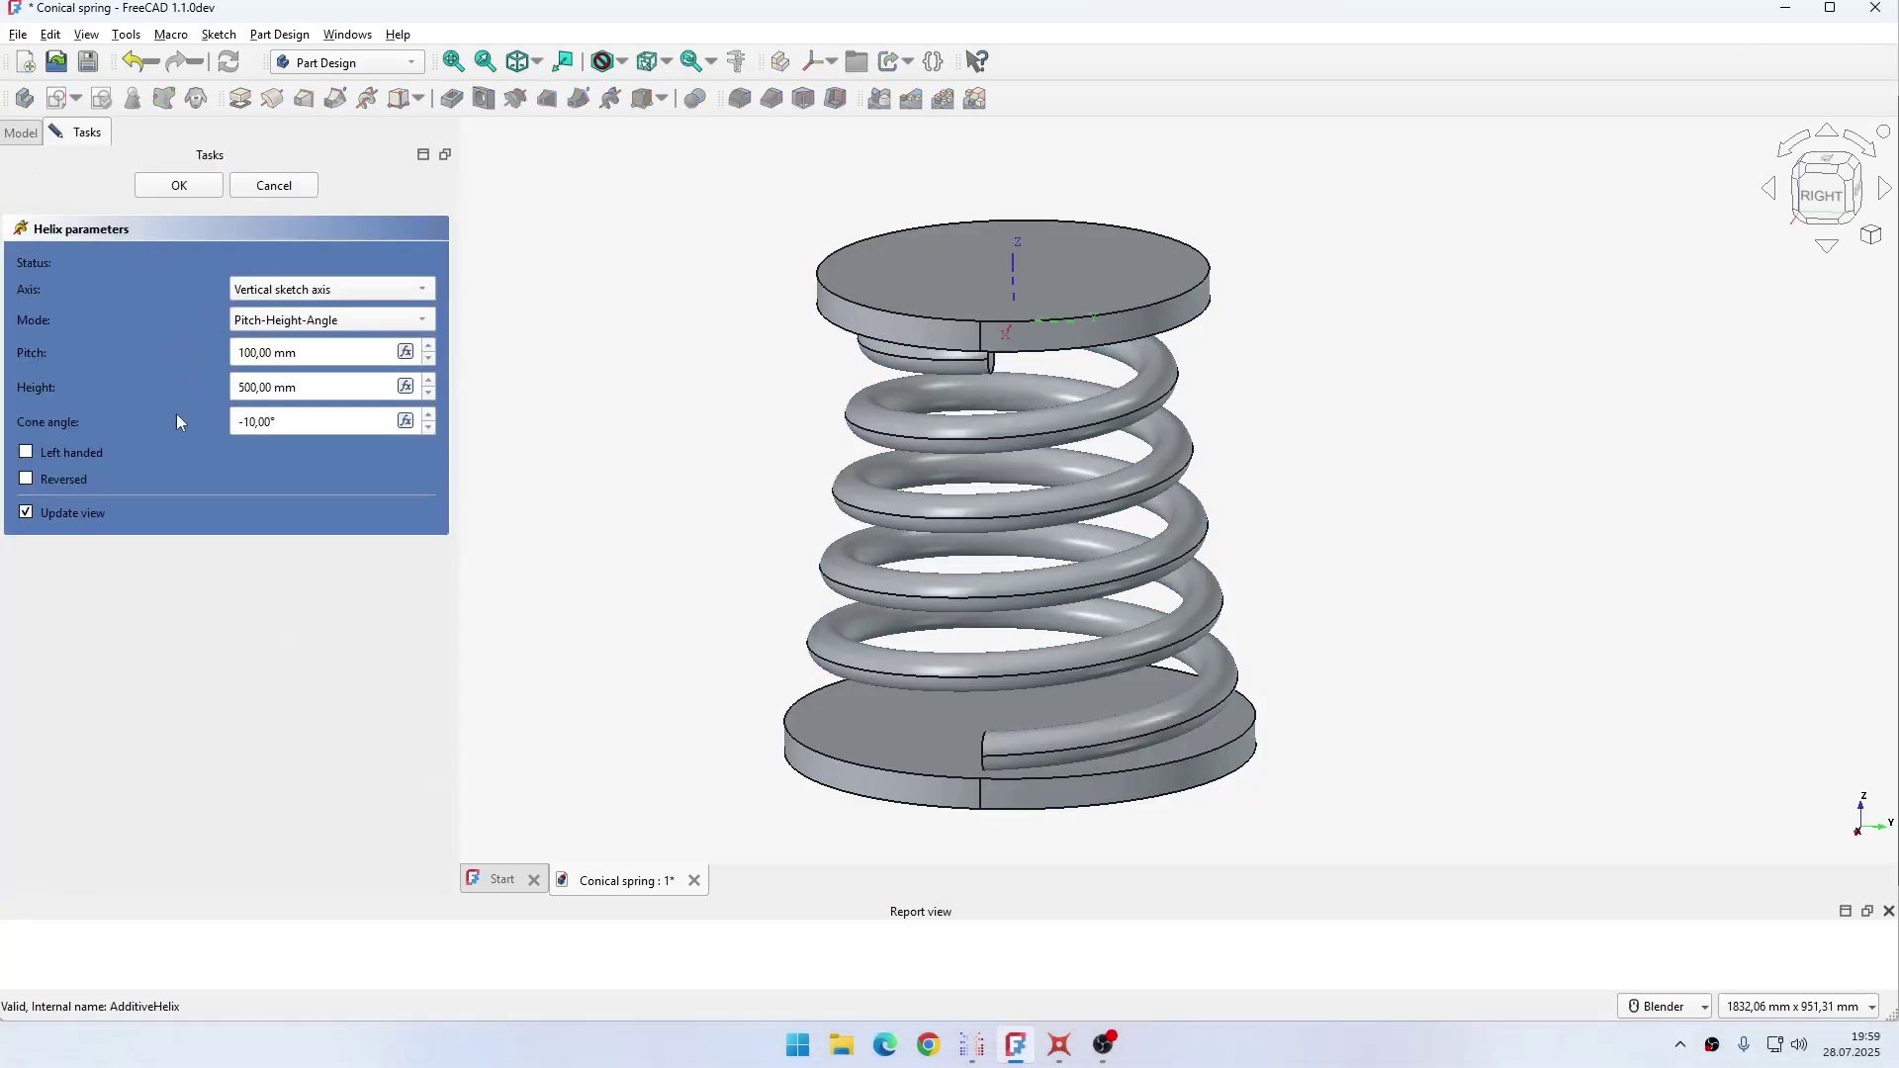
mouse_move(176, 414)
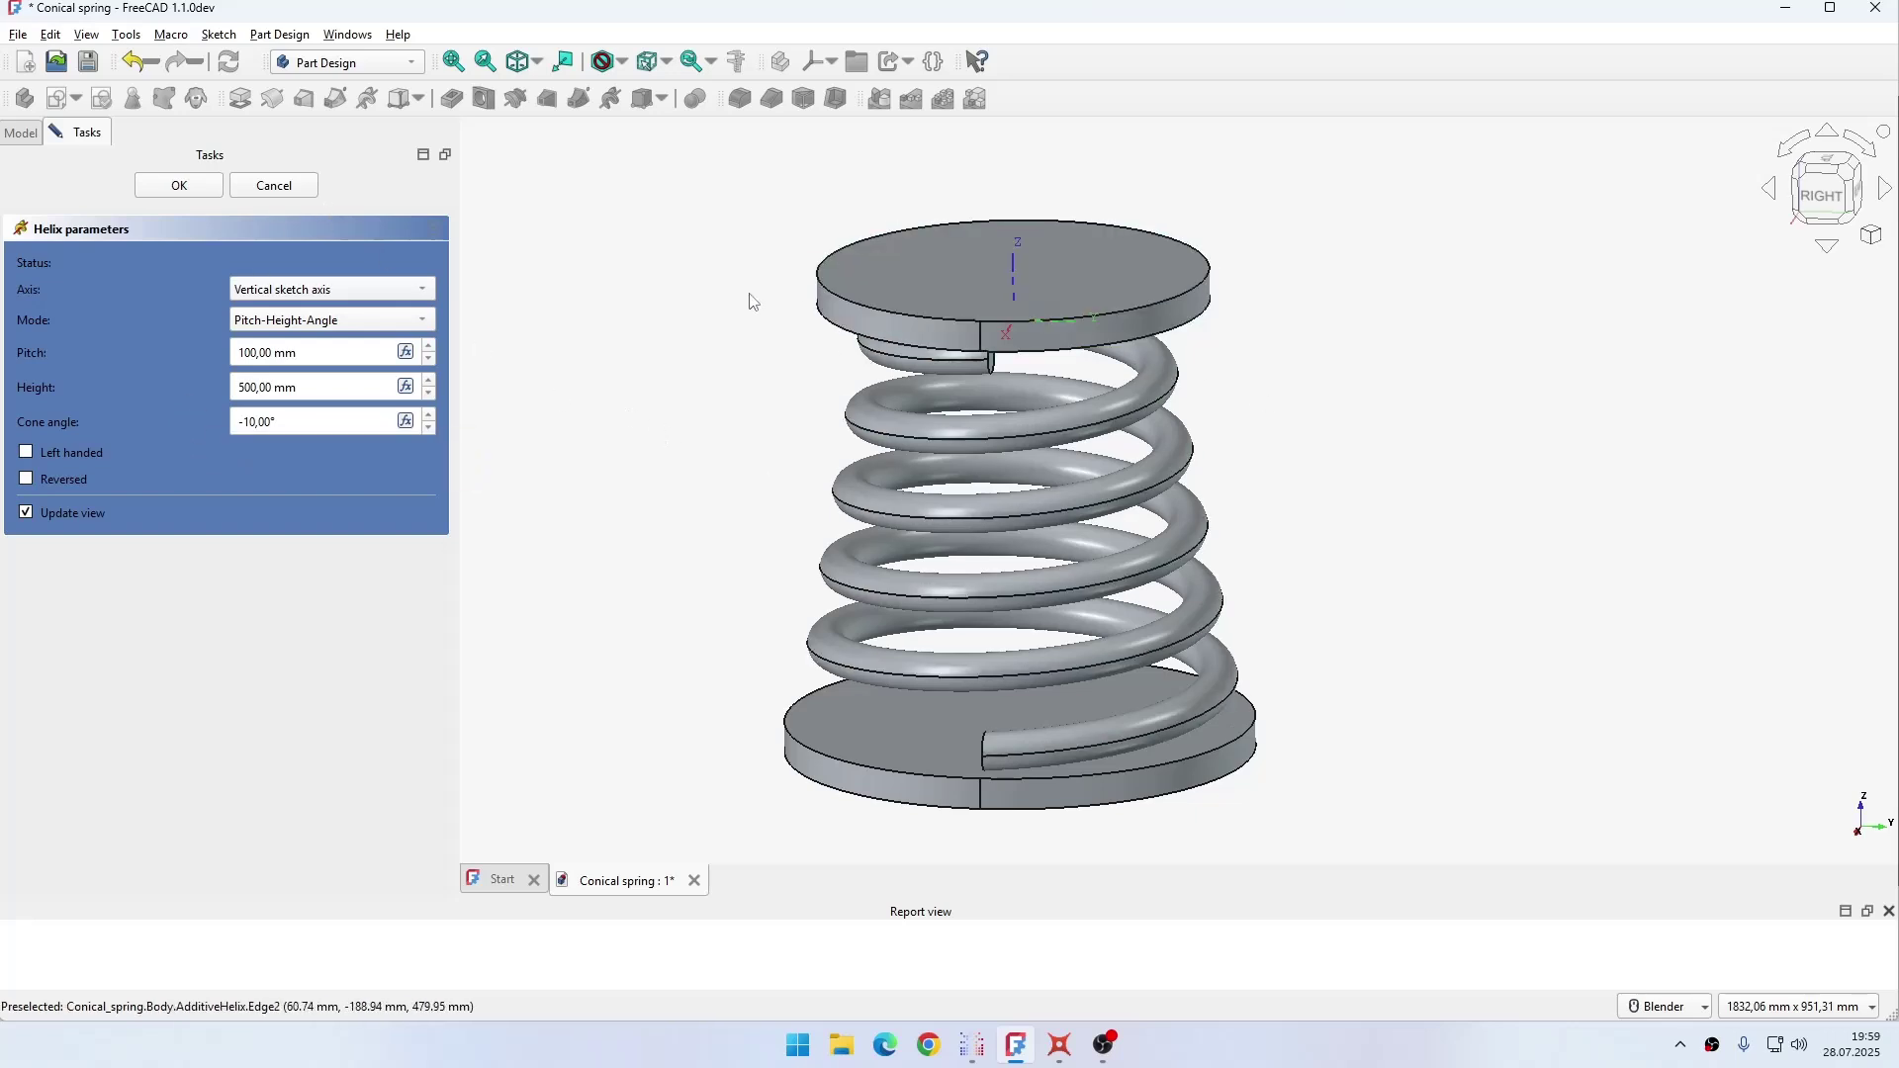
click(274, 186)
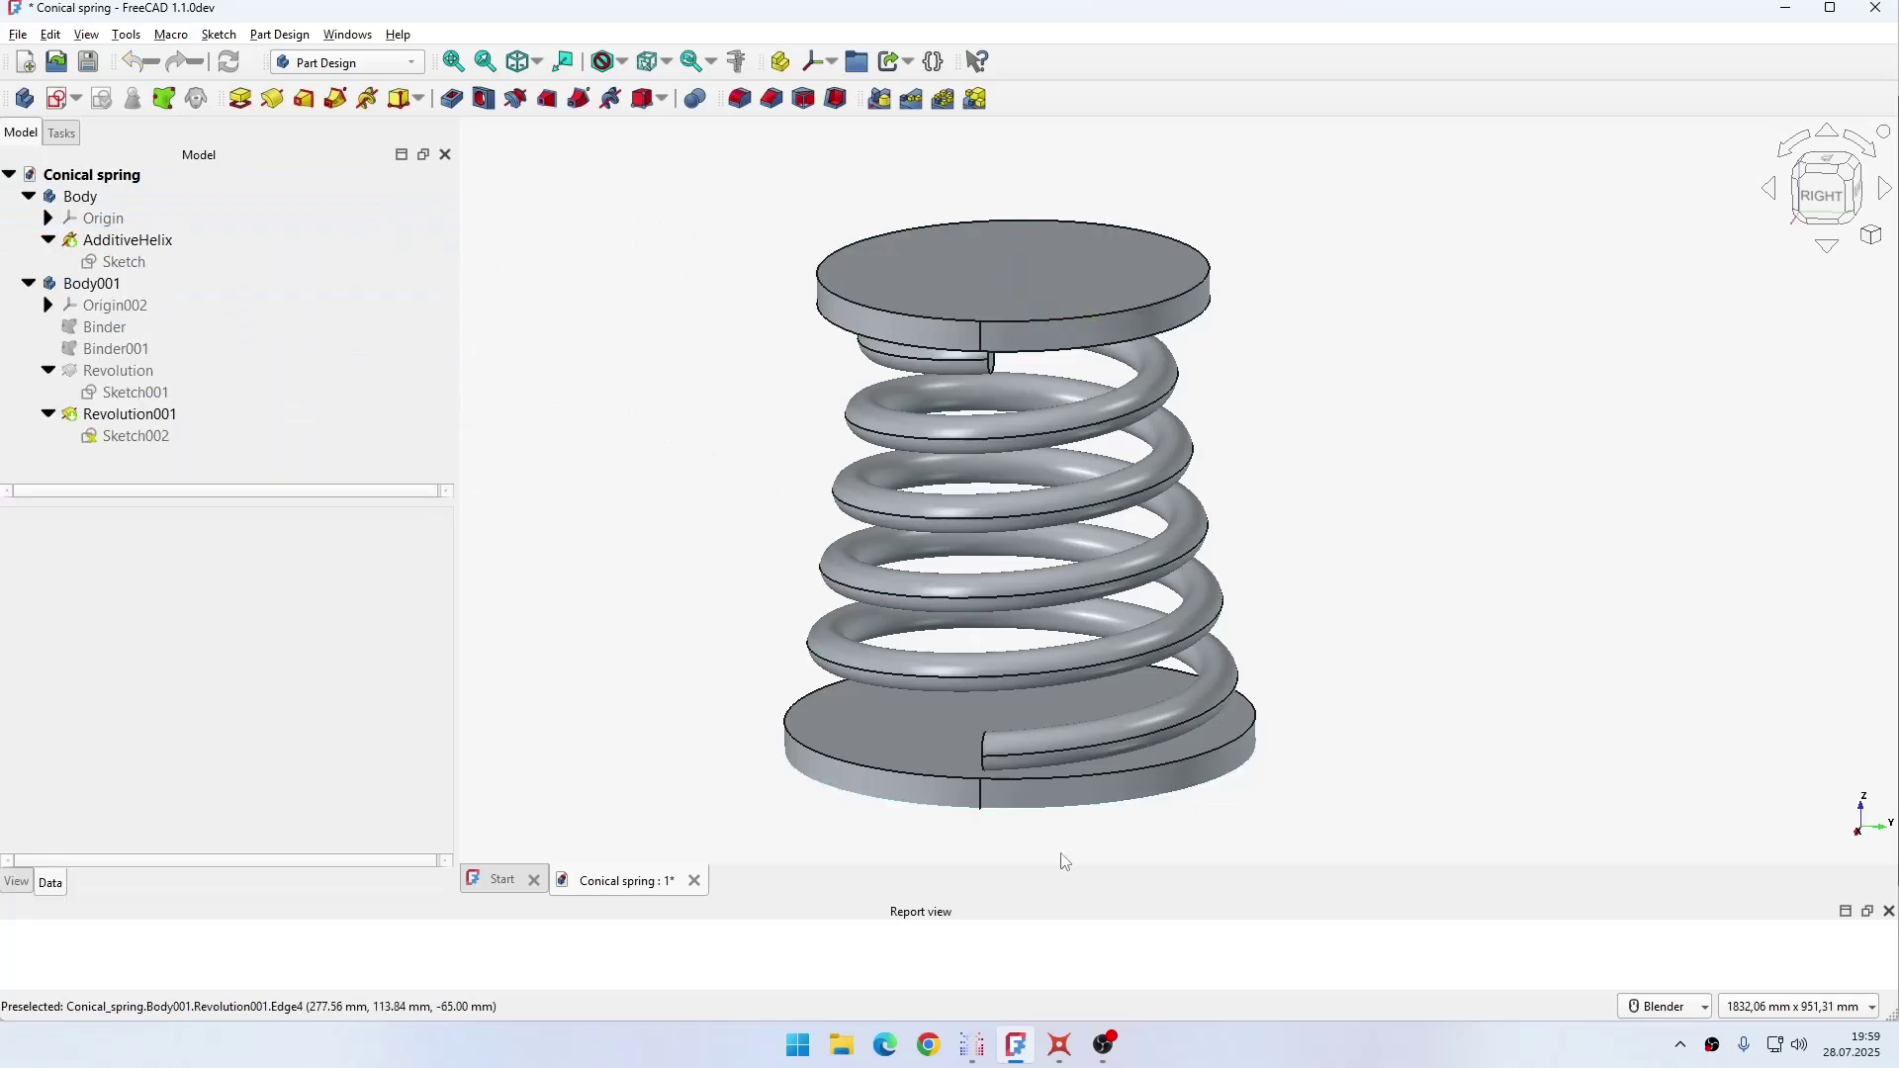
click(446, 327)
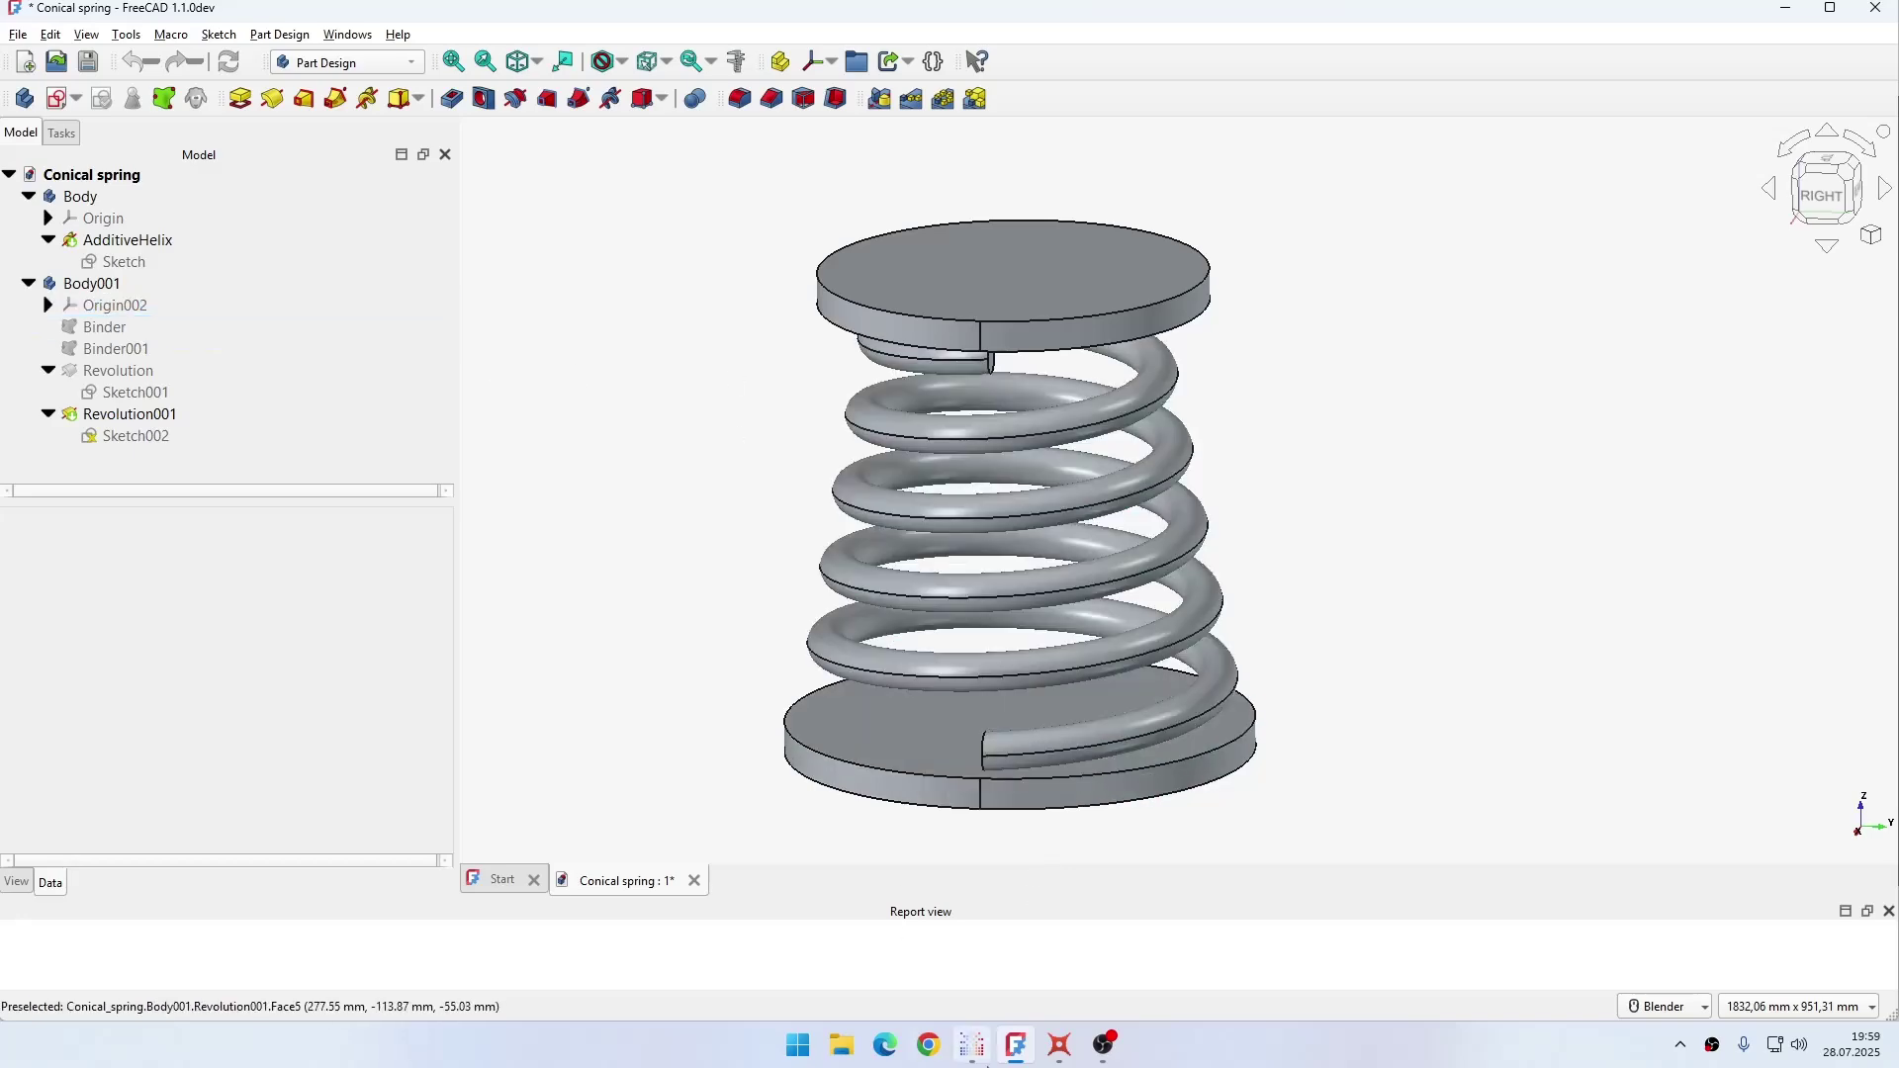
click(949, 930)
Step: Create meshing parameters for both discs with 10 mm max and 0.1 mm min element size
drag(915, 819, 1069, 396)
double_click(77, 224)
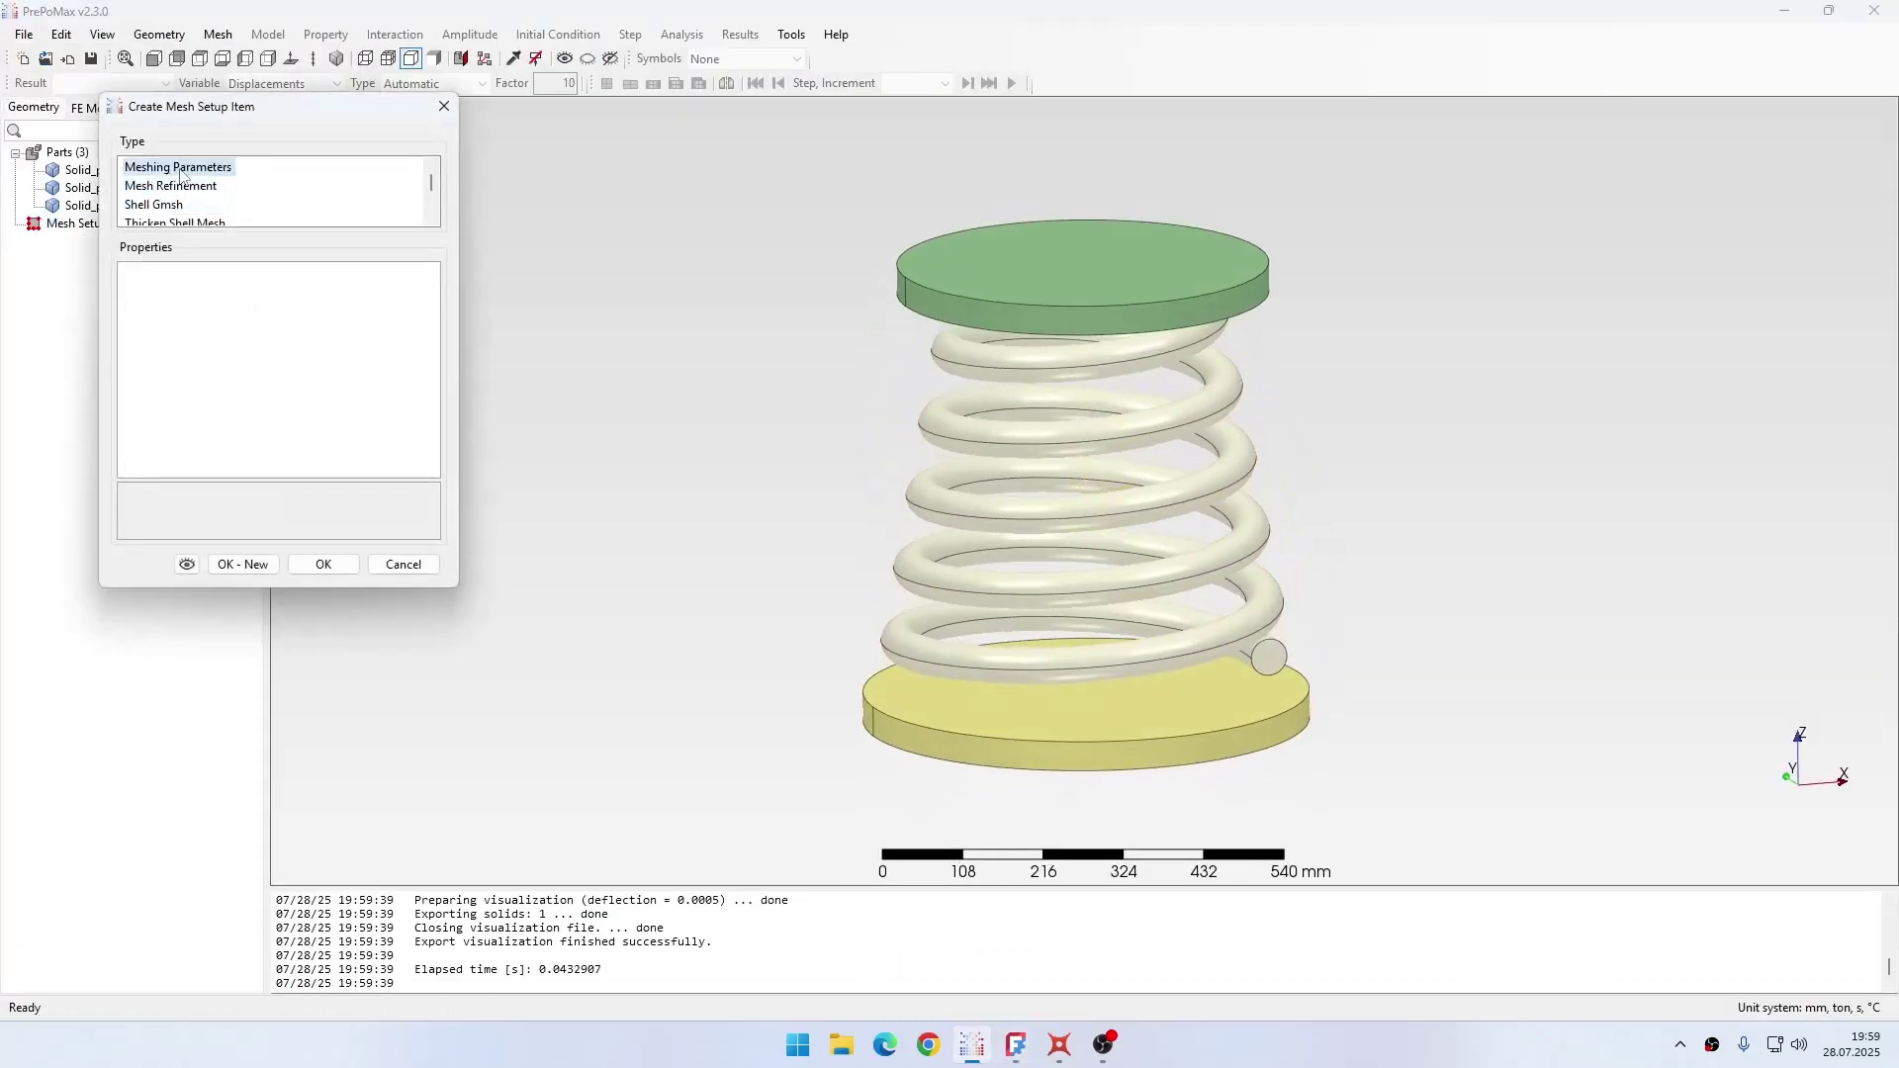
click(1076, 282)
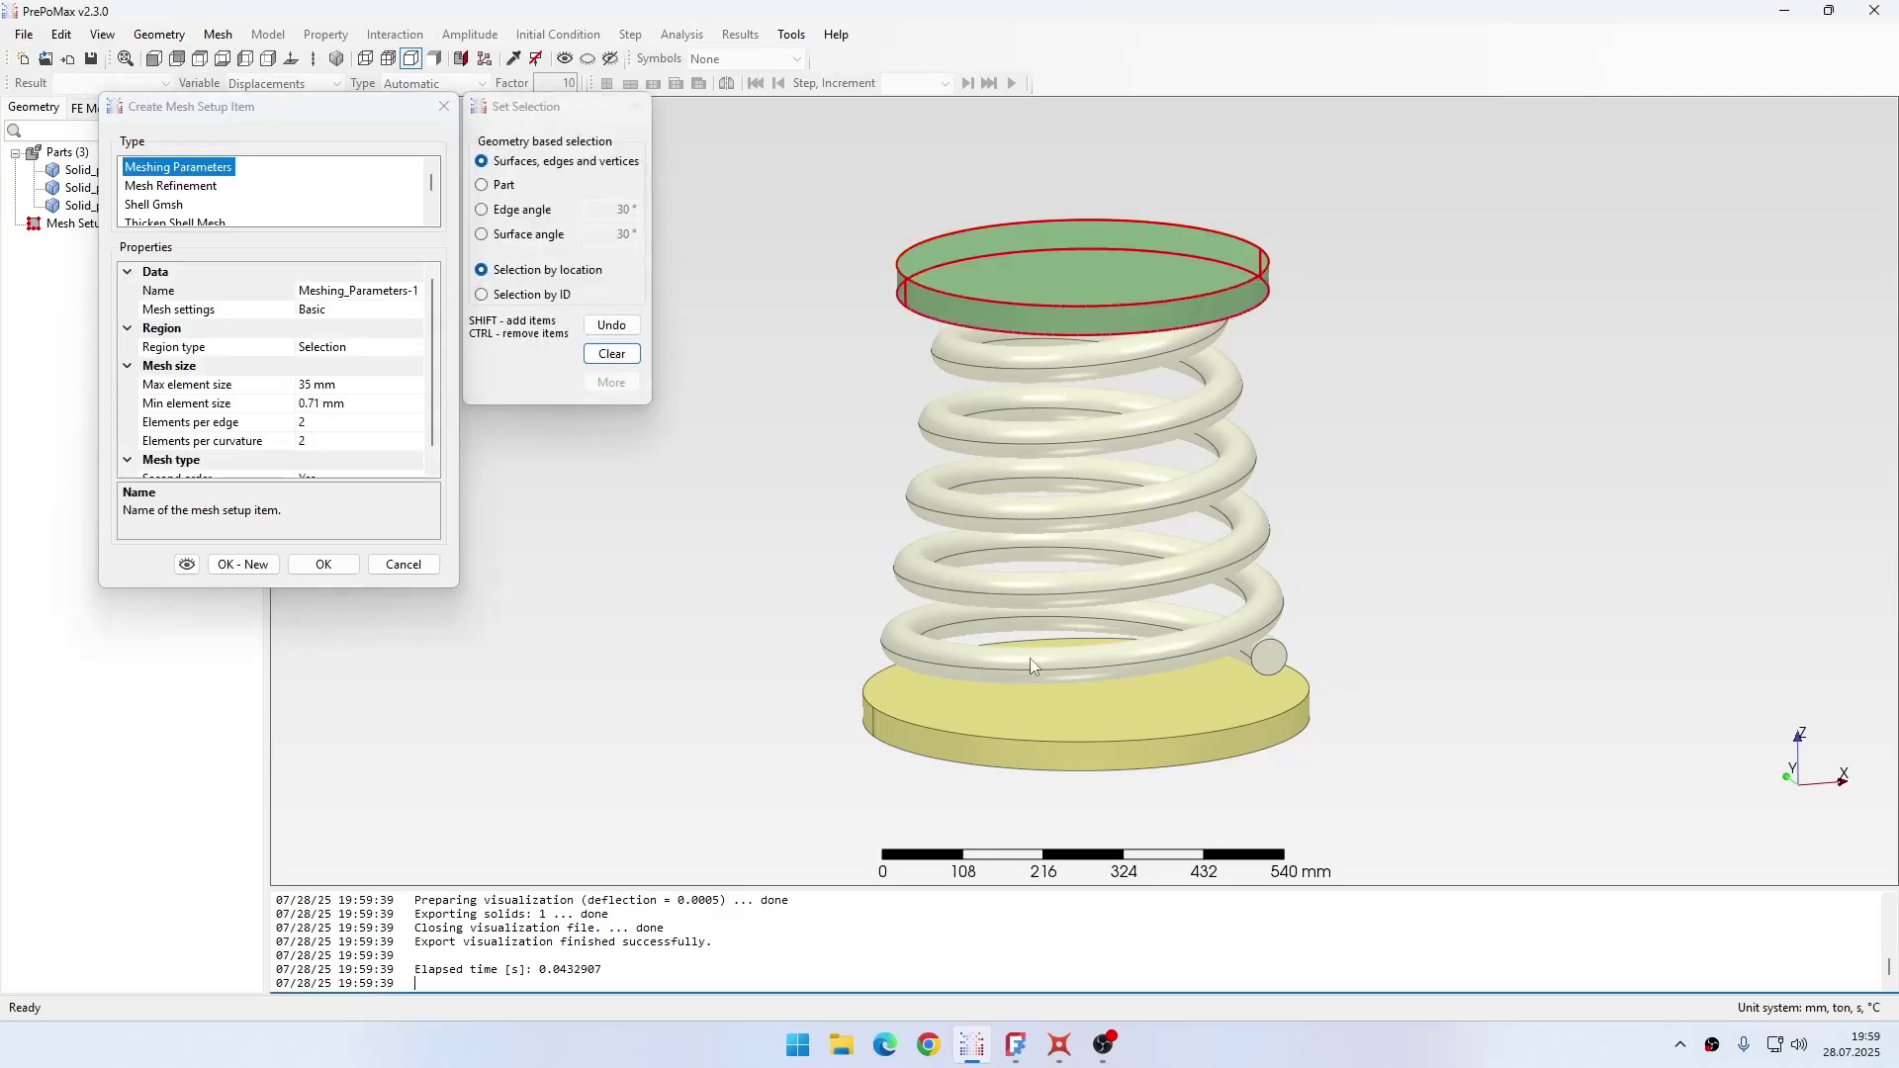
shift+click(1084, 721)
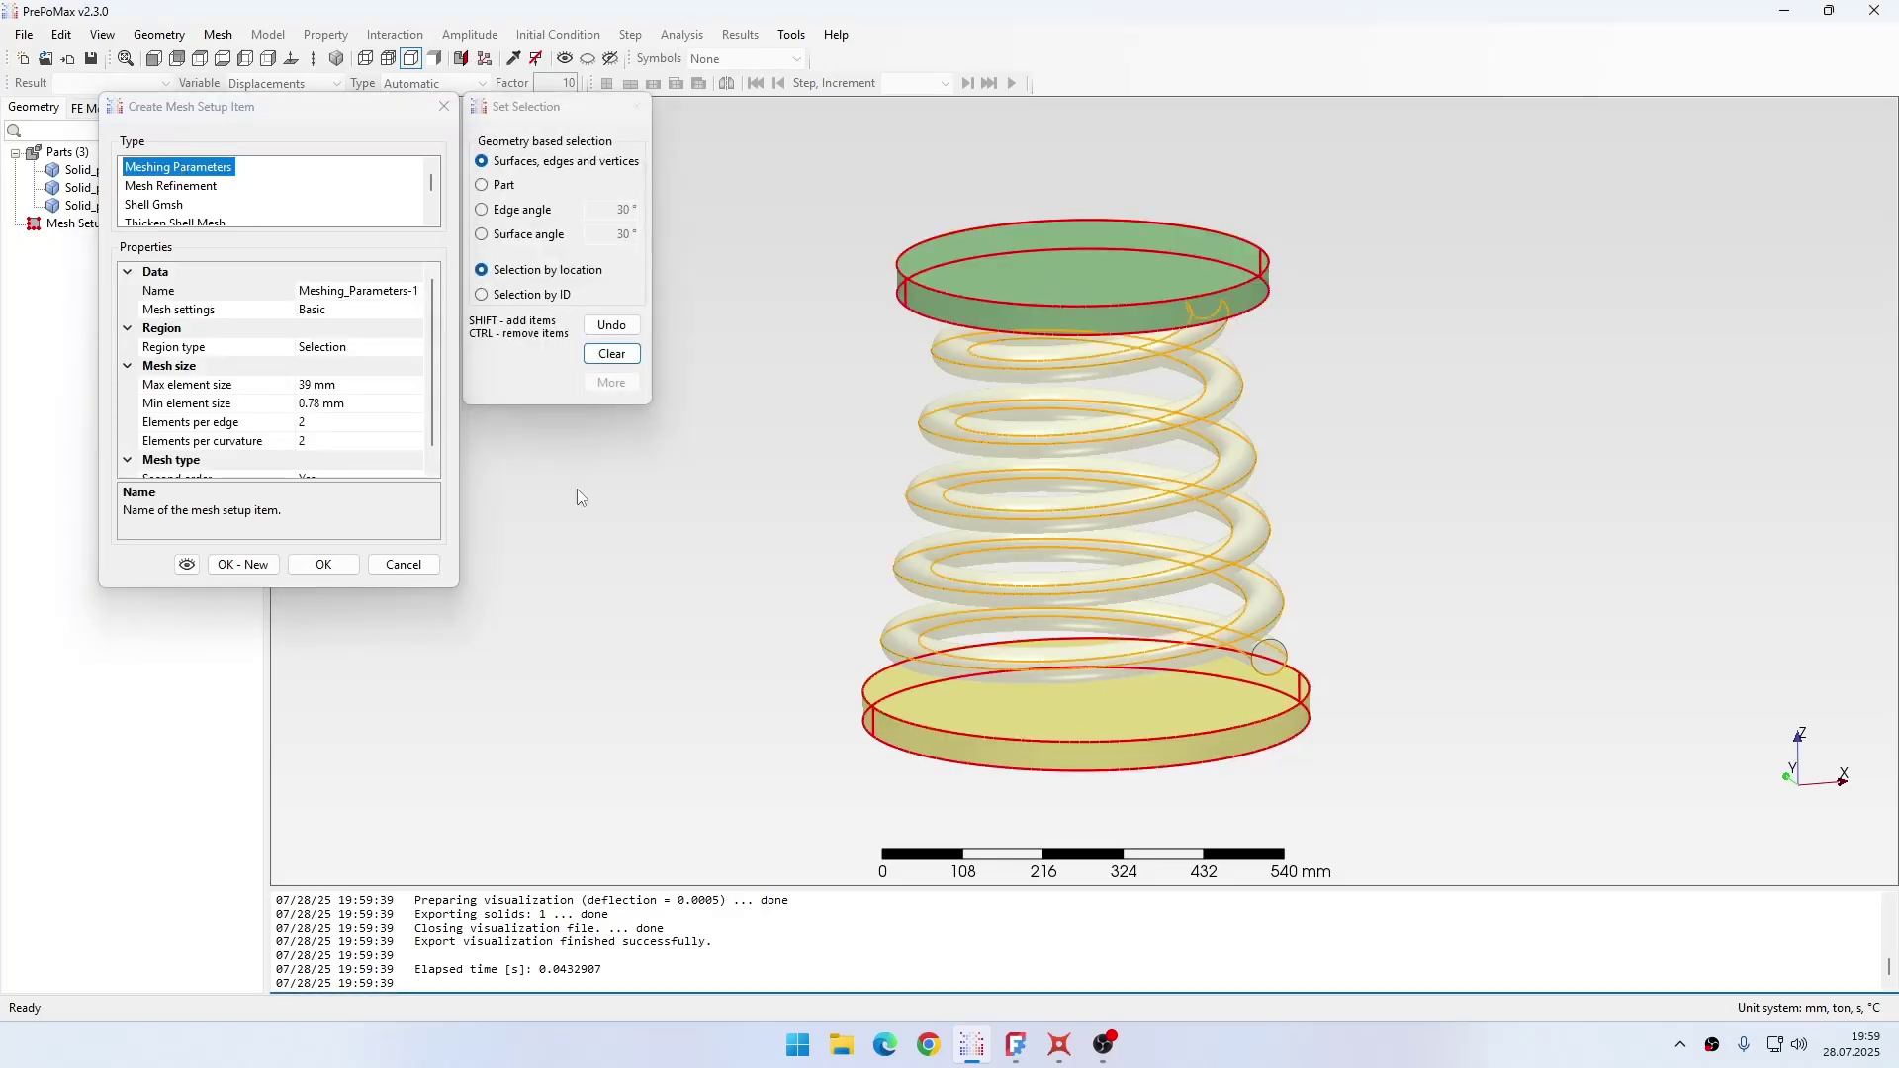
click(311, 385)
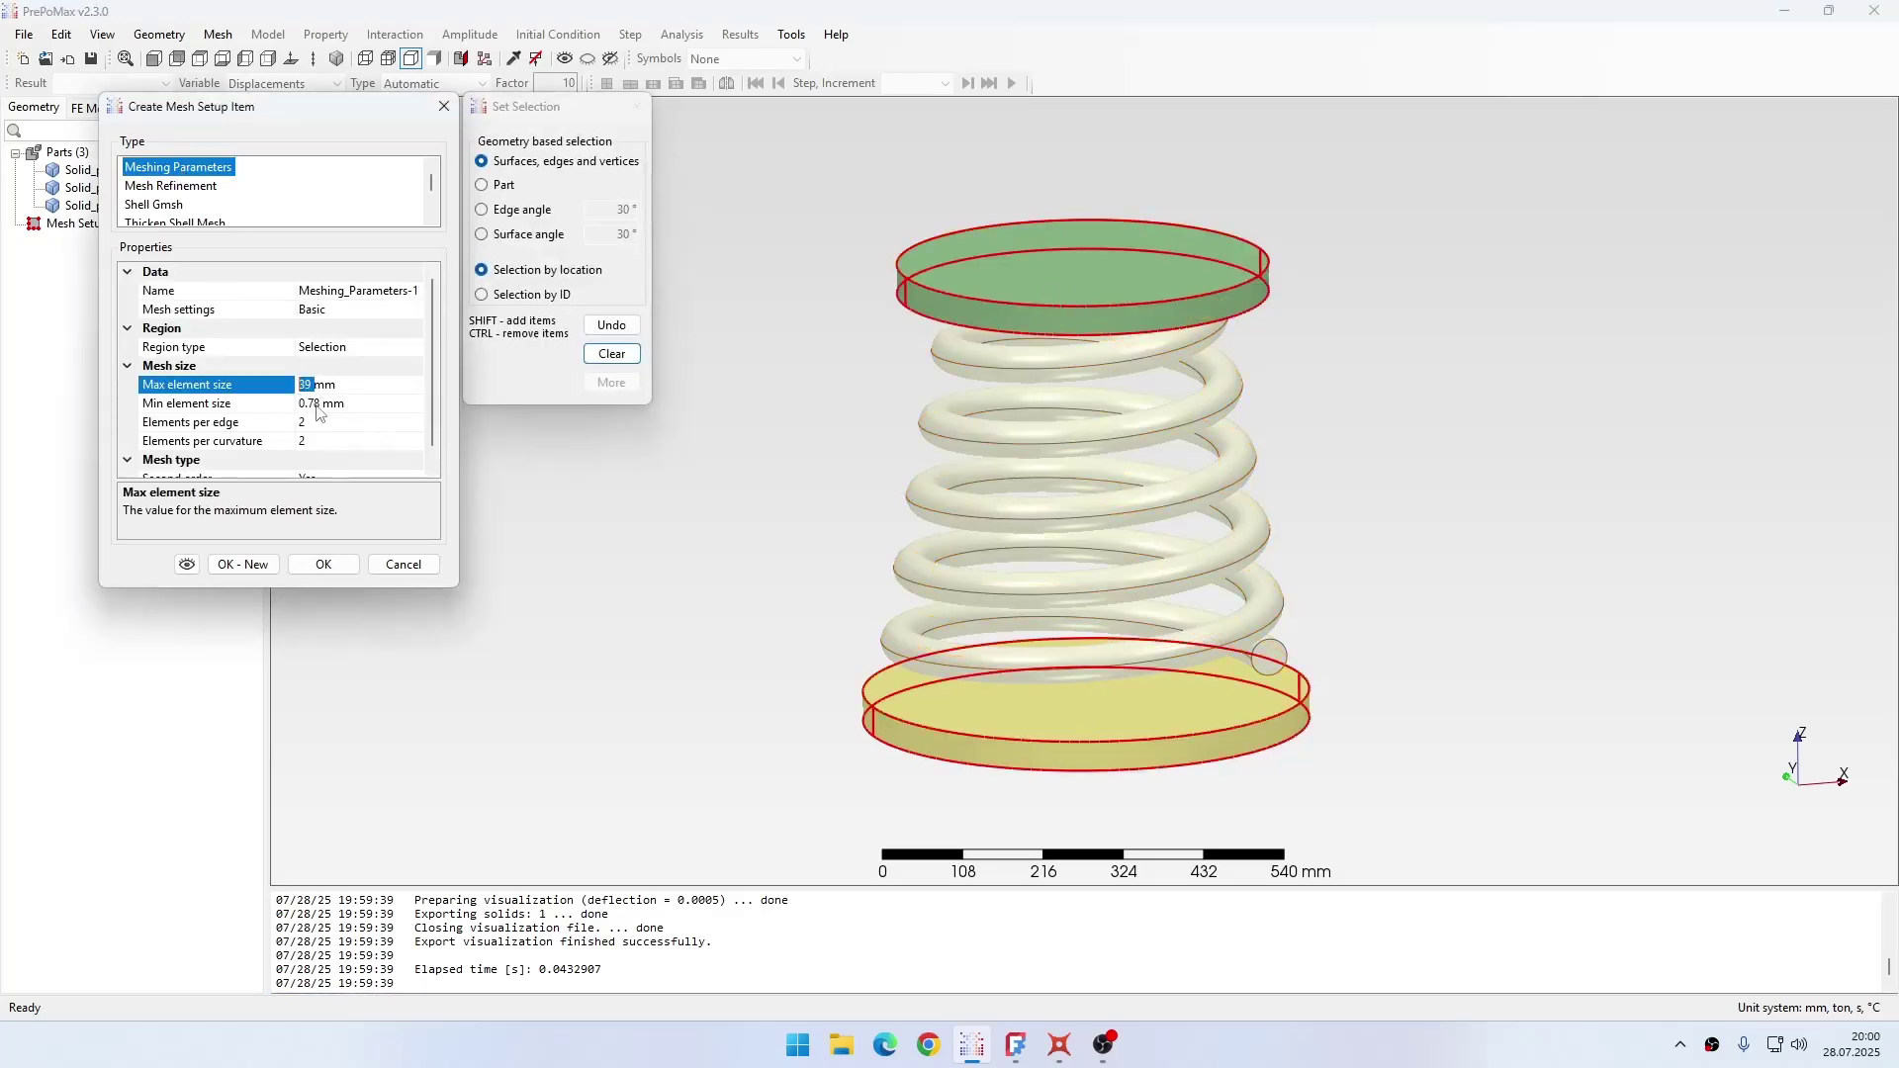
text(10)
click(305, 404)
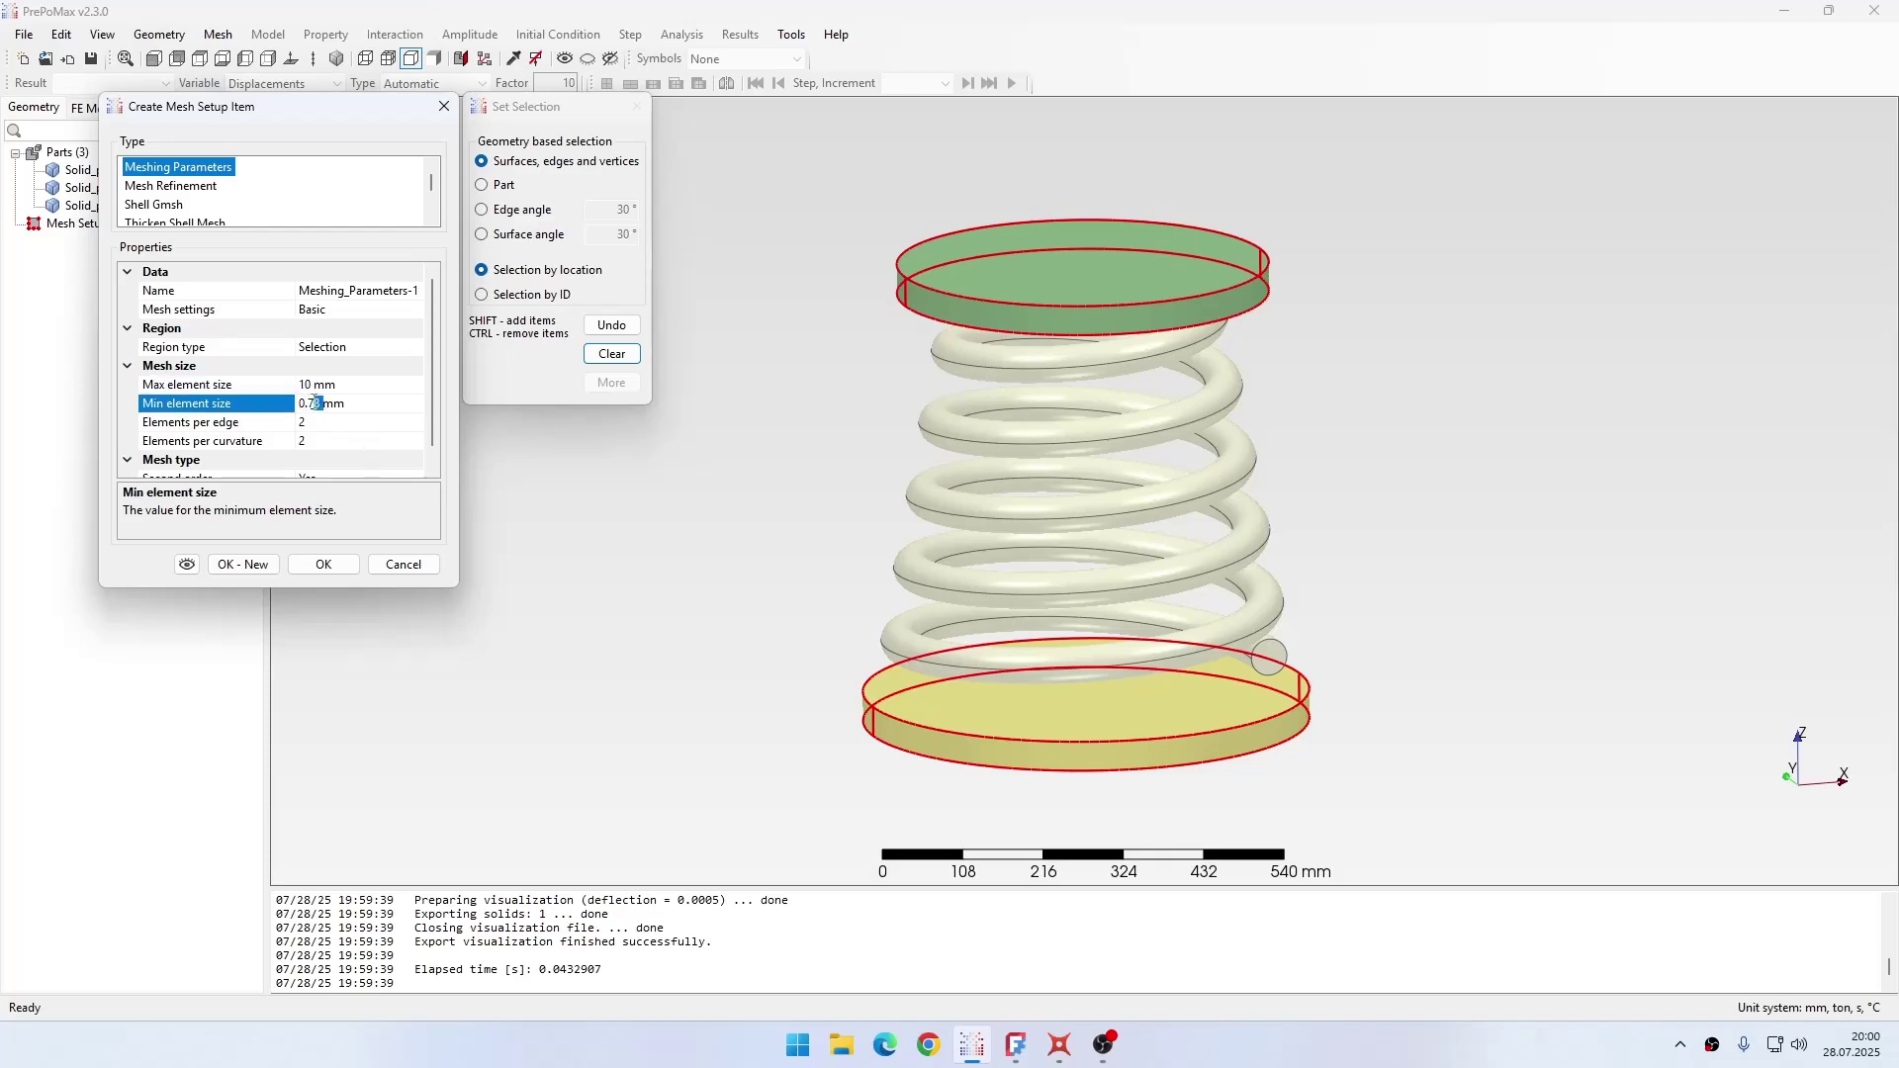
text(1)
Step: Set the disc mesh to 1 element per edge and per curvature, with second order off
double_click(349, 426)
text(1)
double_click(349, 441)
text(1)
scroll(350, 441, down, 1)
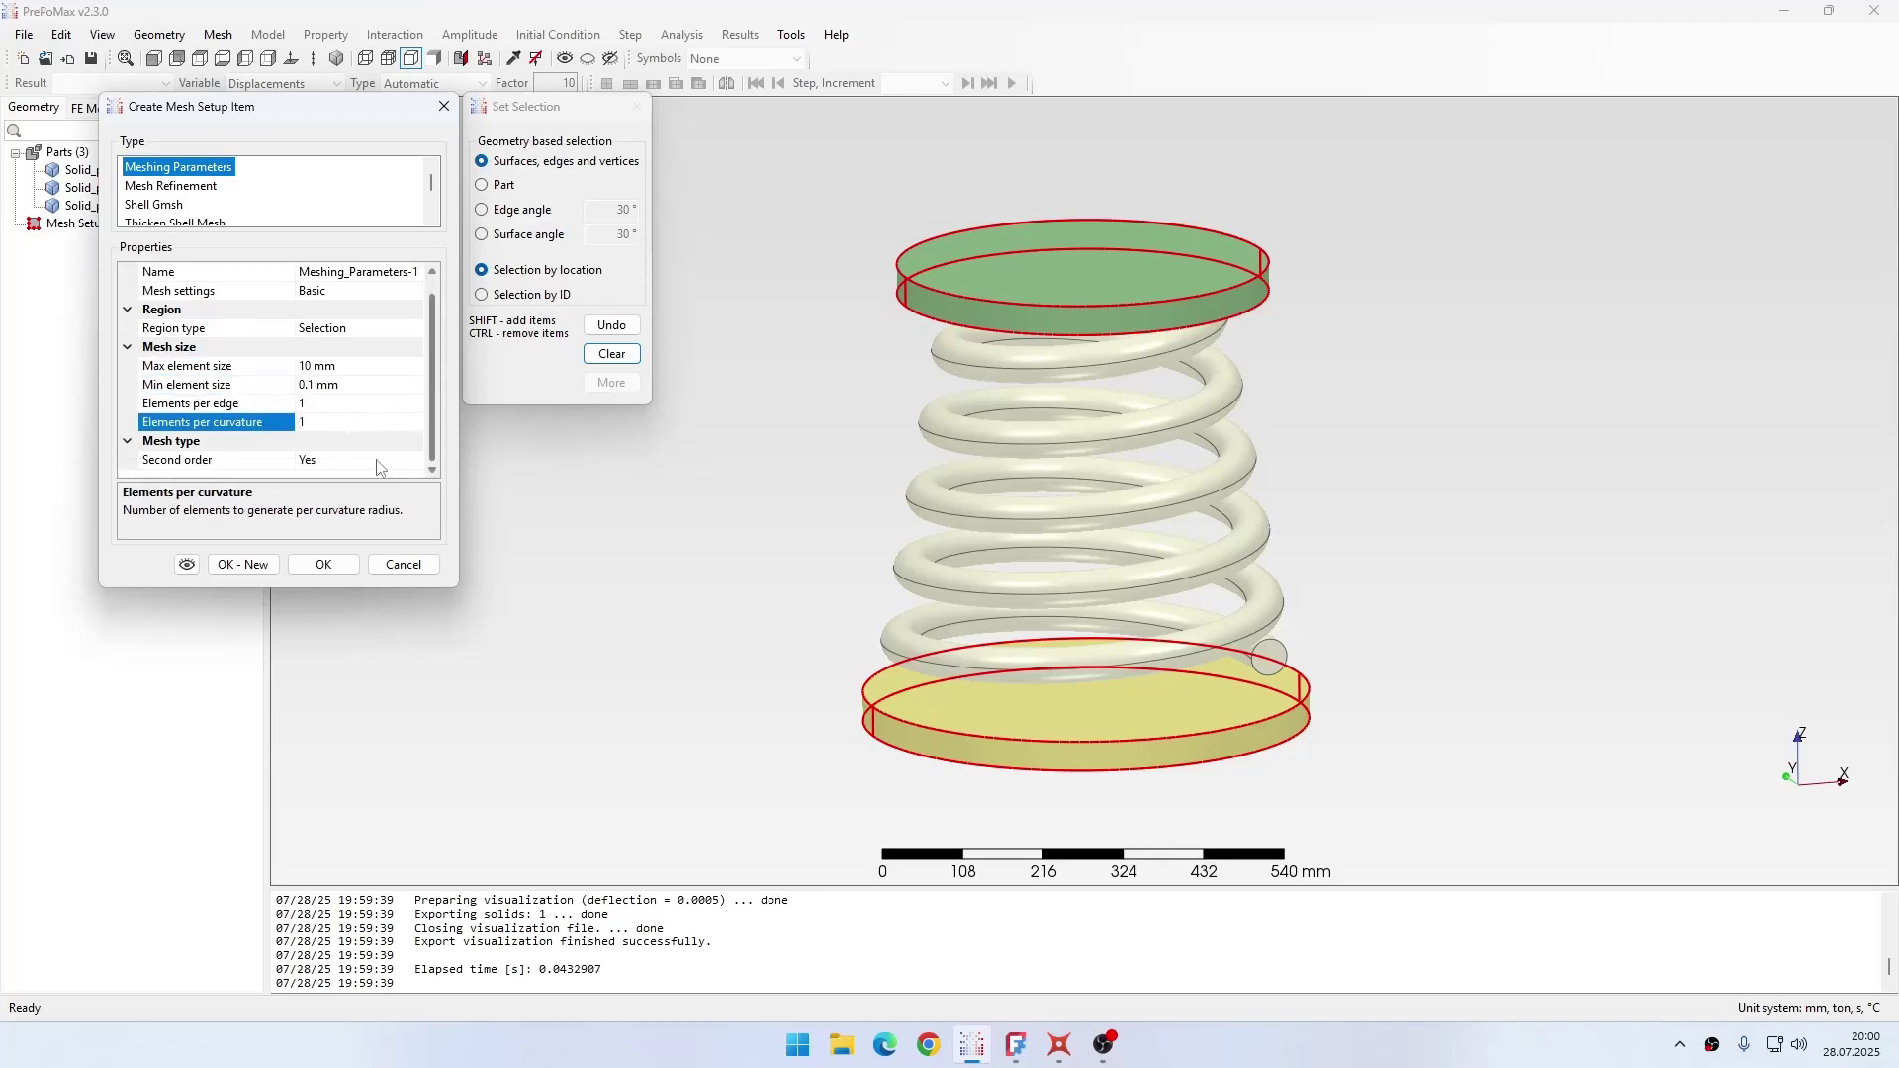
double_click(337, 460)
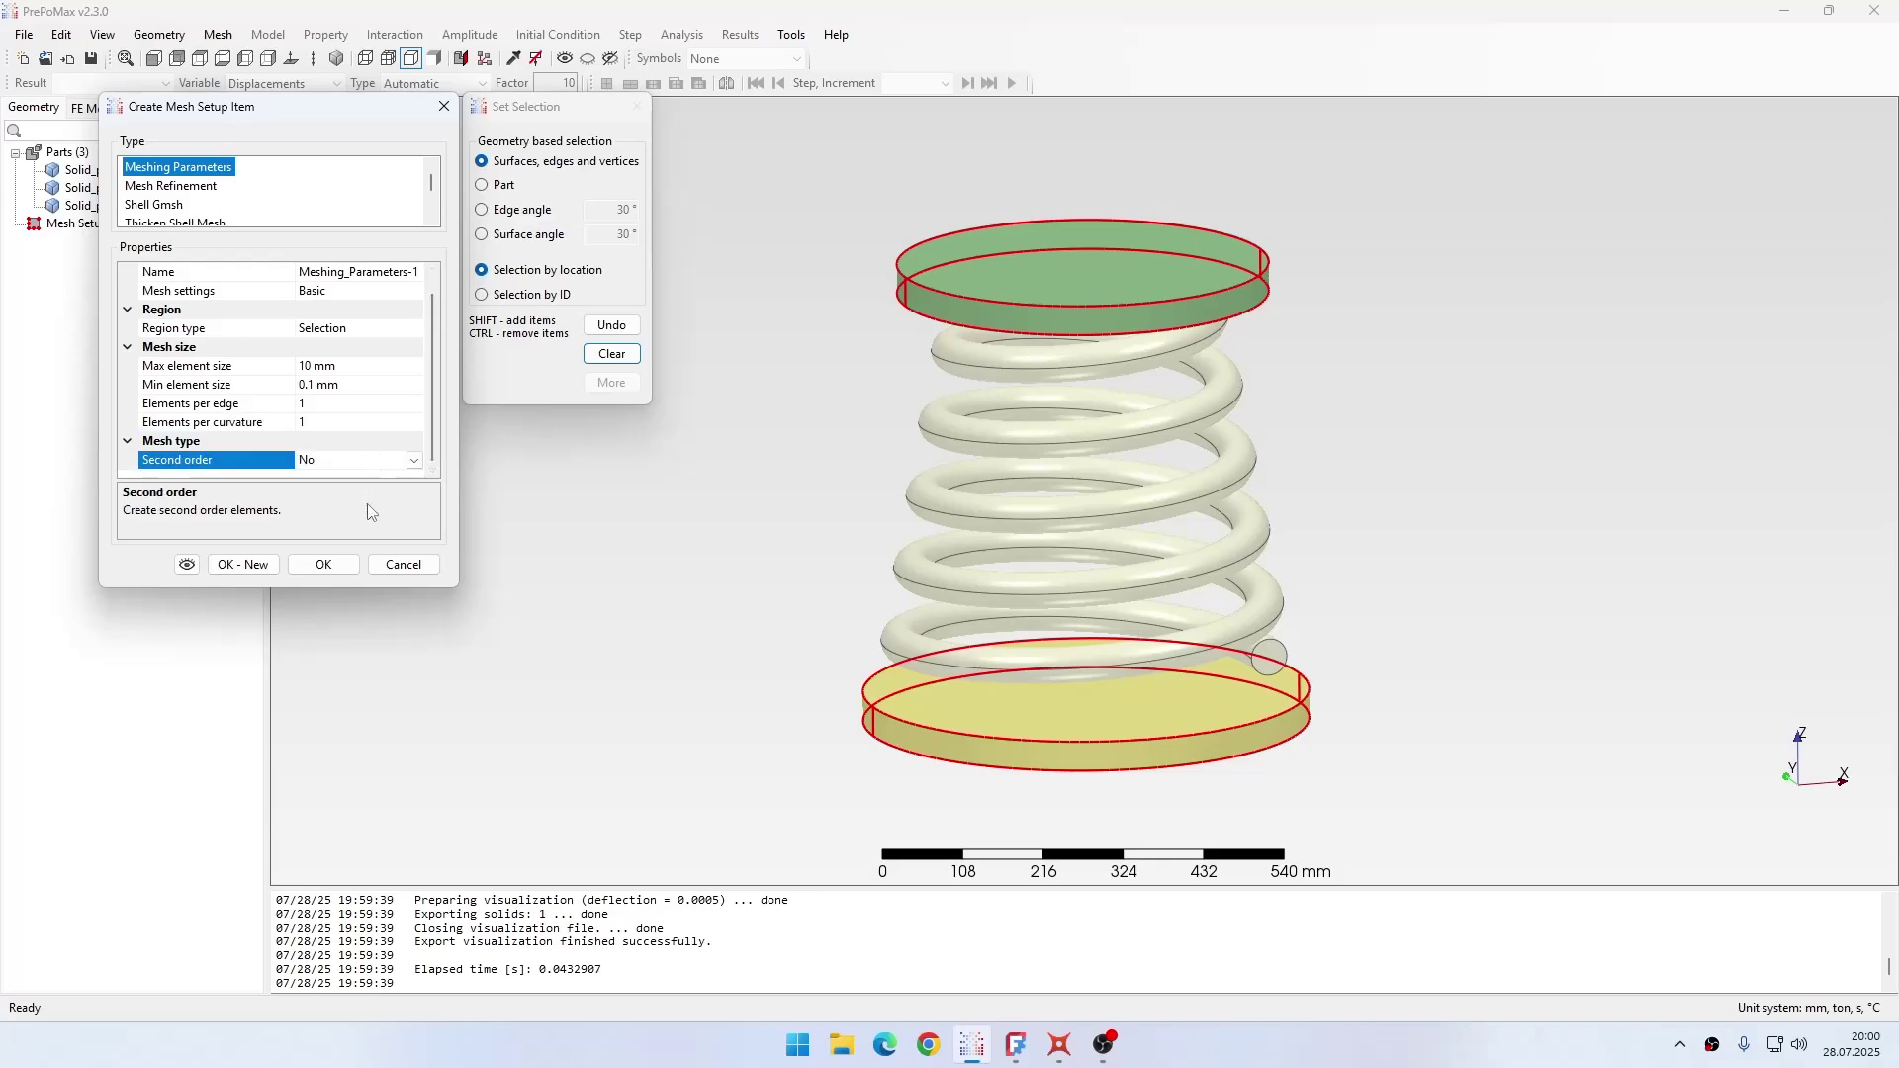
Step: Save the disc settings and give the spring a 10 mm max, 0.1 mm min element size
click(324, 565)
click(1153, 572)
click(315, 386)
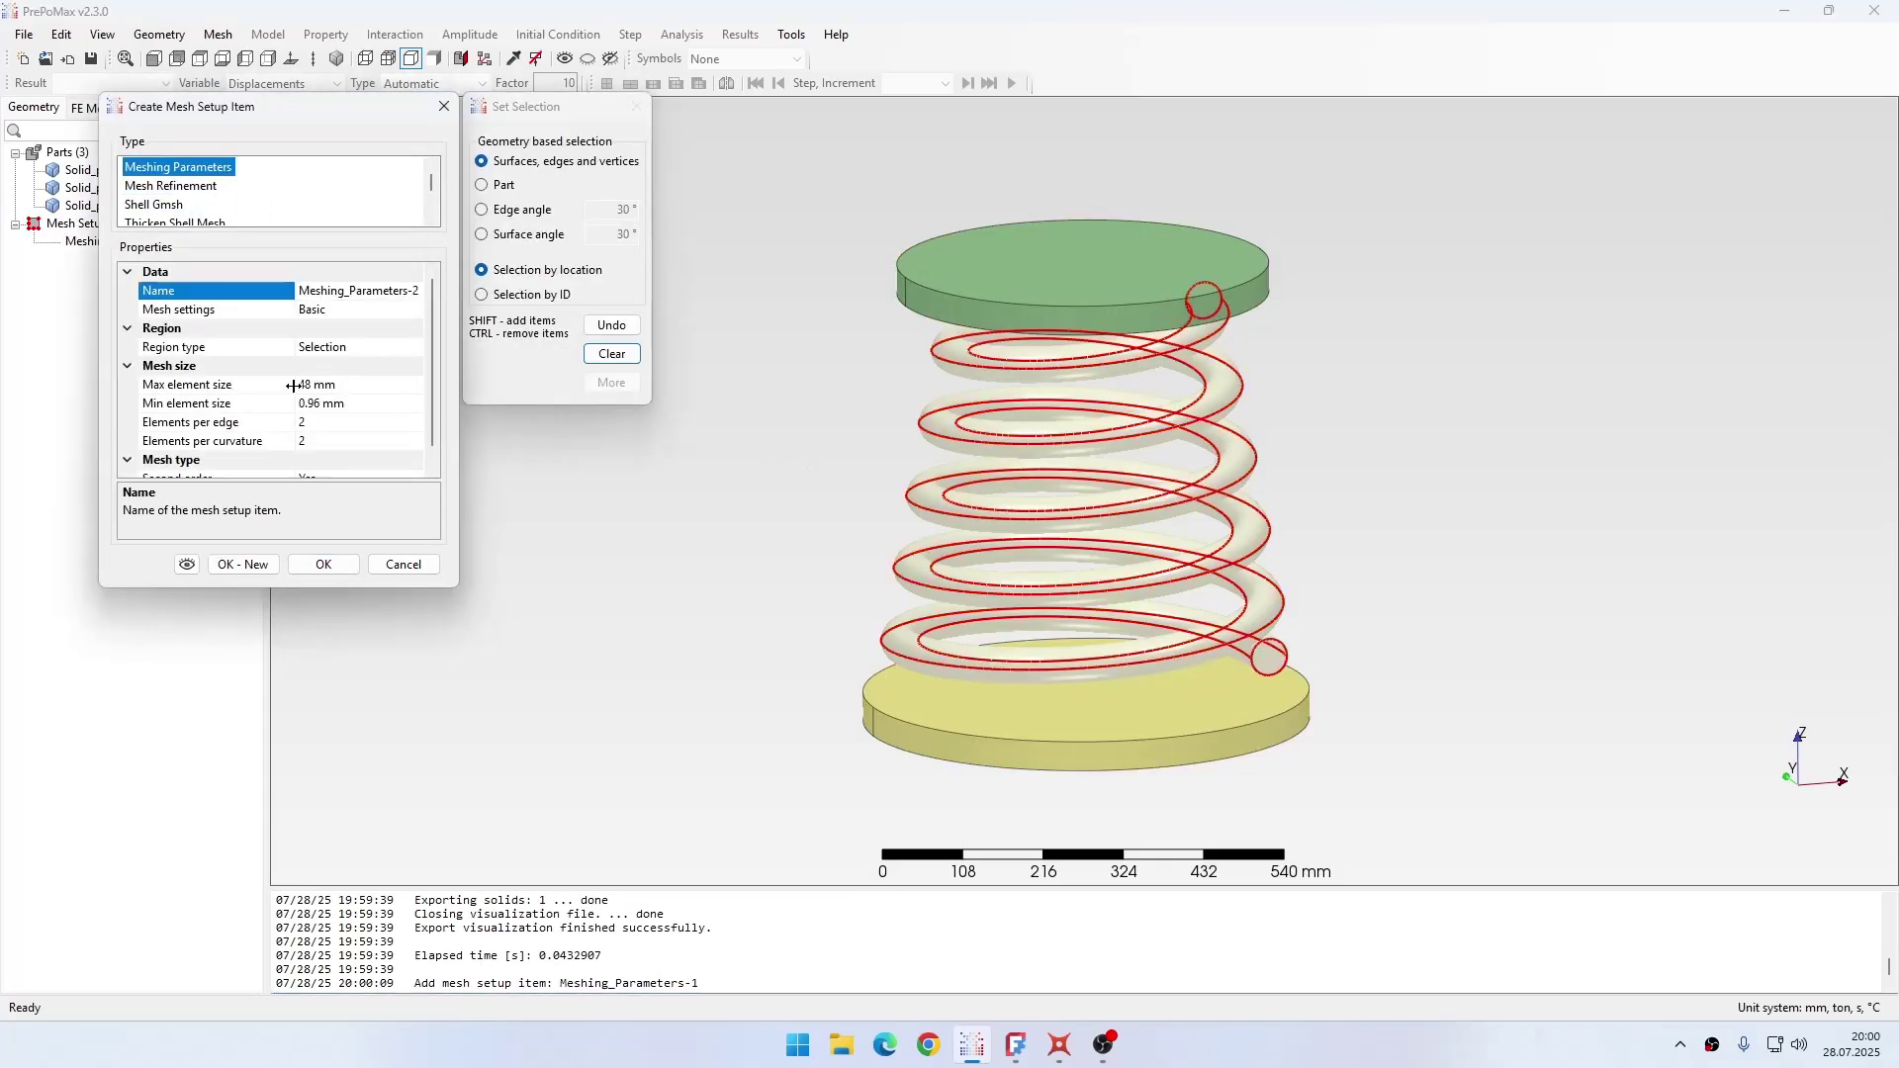
text(10)
click(321, 404)
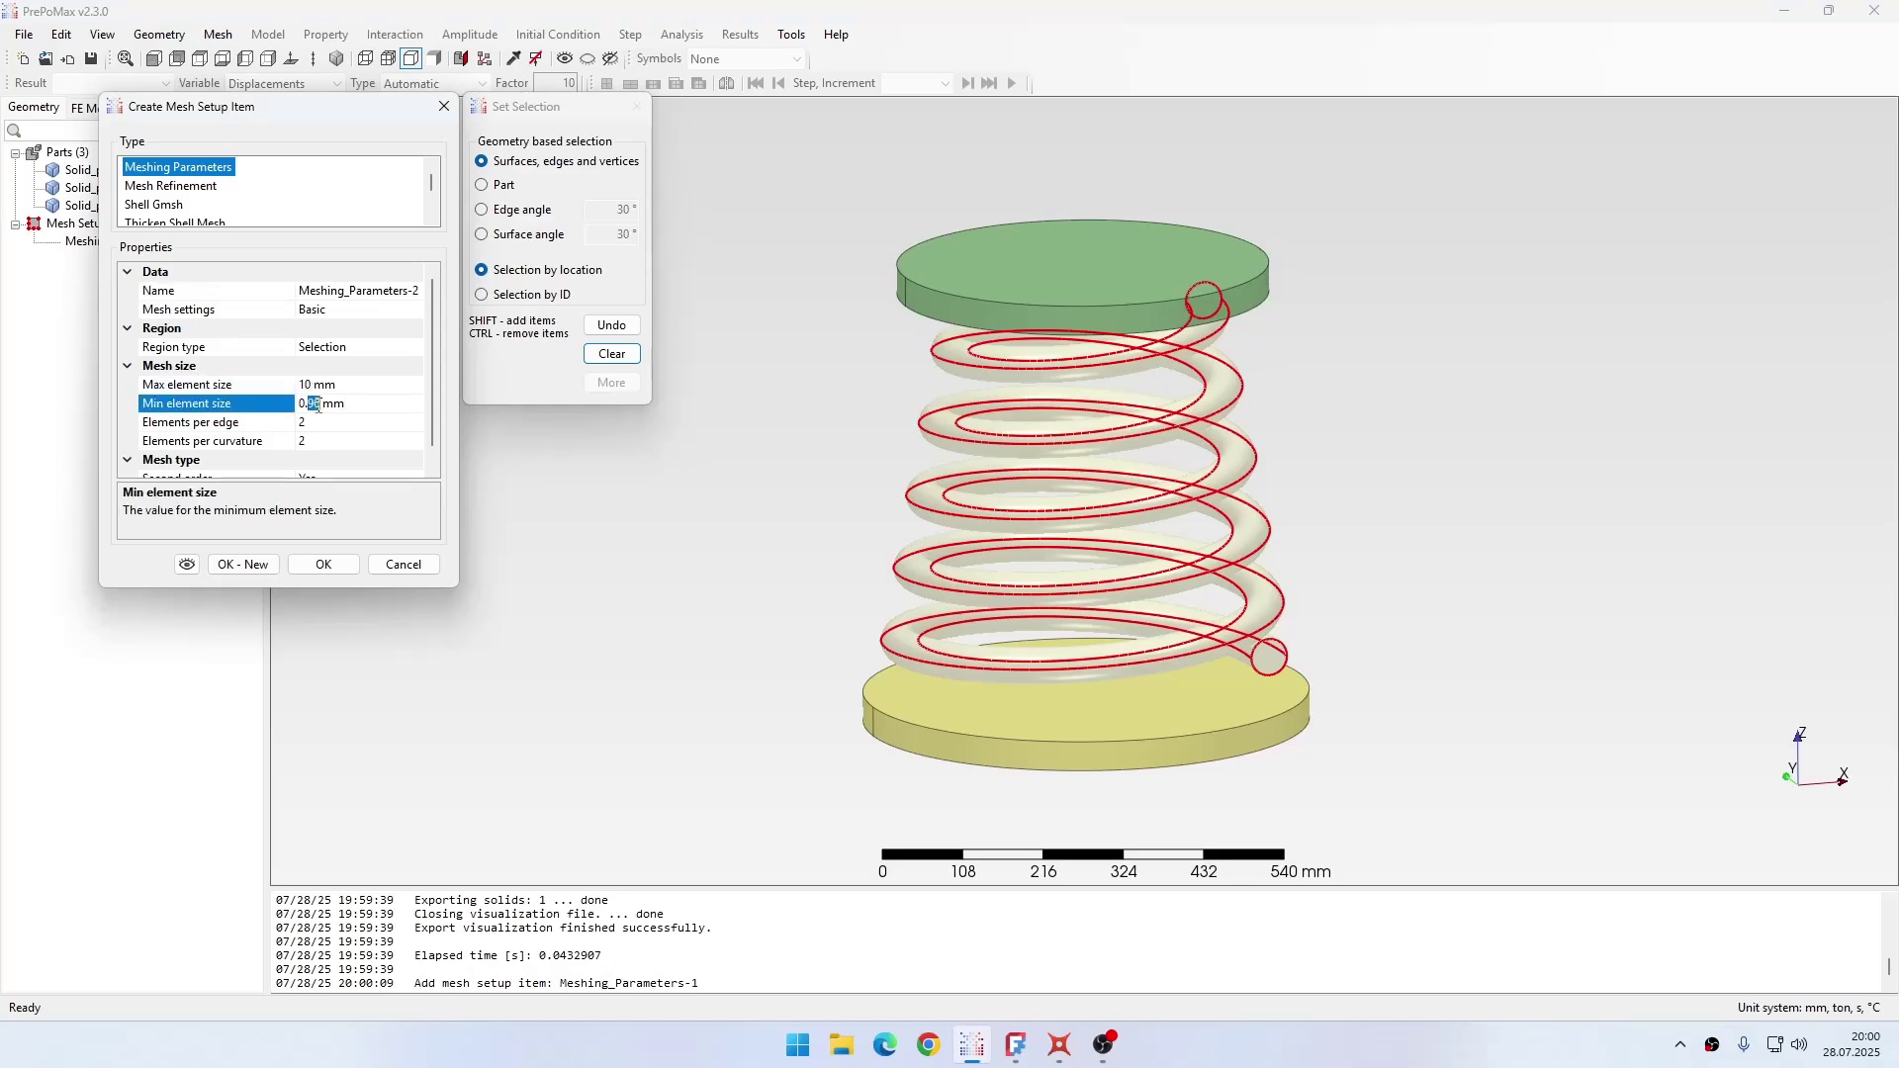
text(1)
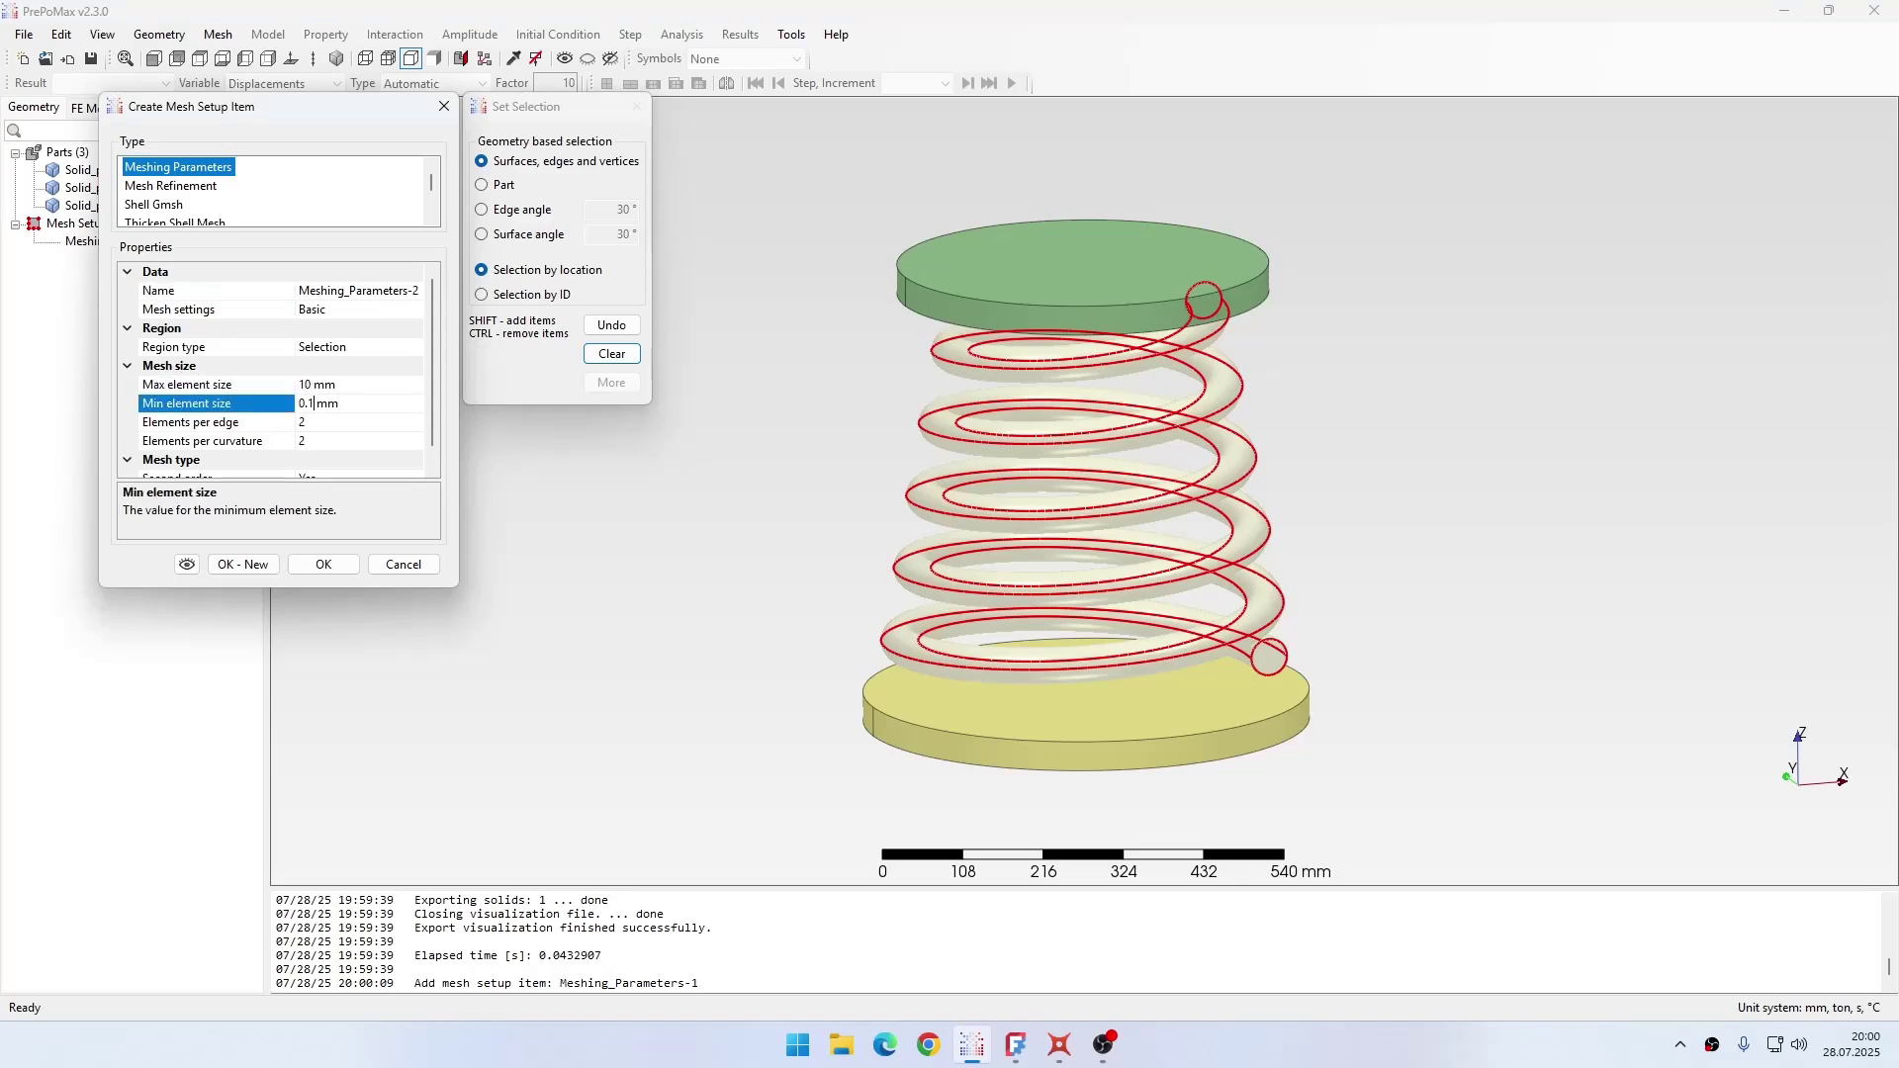
Step: Set the spring mesh to 3 elements per edge and per curvature, keeping second order on
click(335, 424)
text(3)
click(335, 443)
key(BackSpace)
text(3)
scroll(371, 465, down, 1)
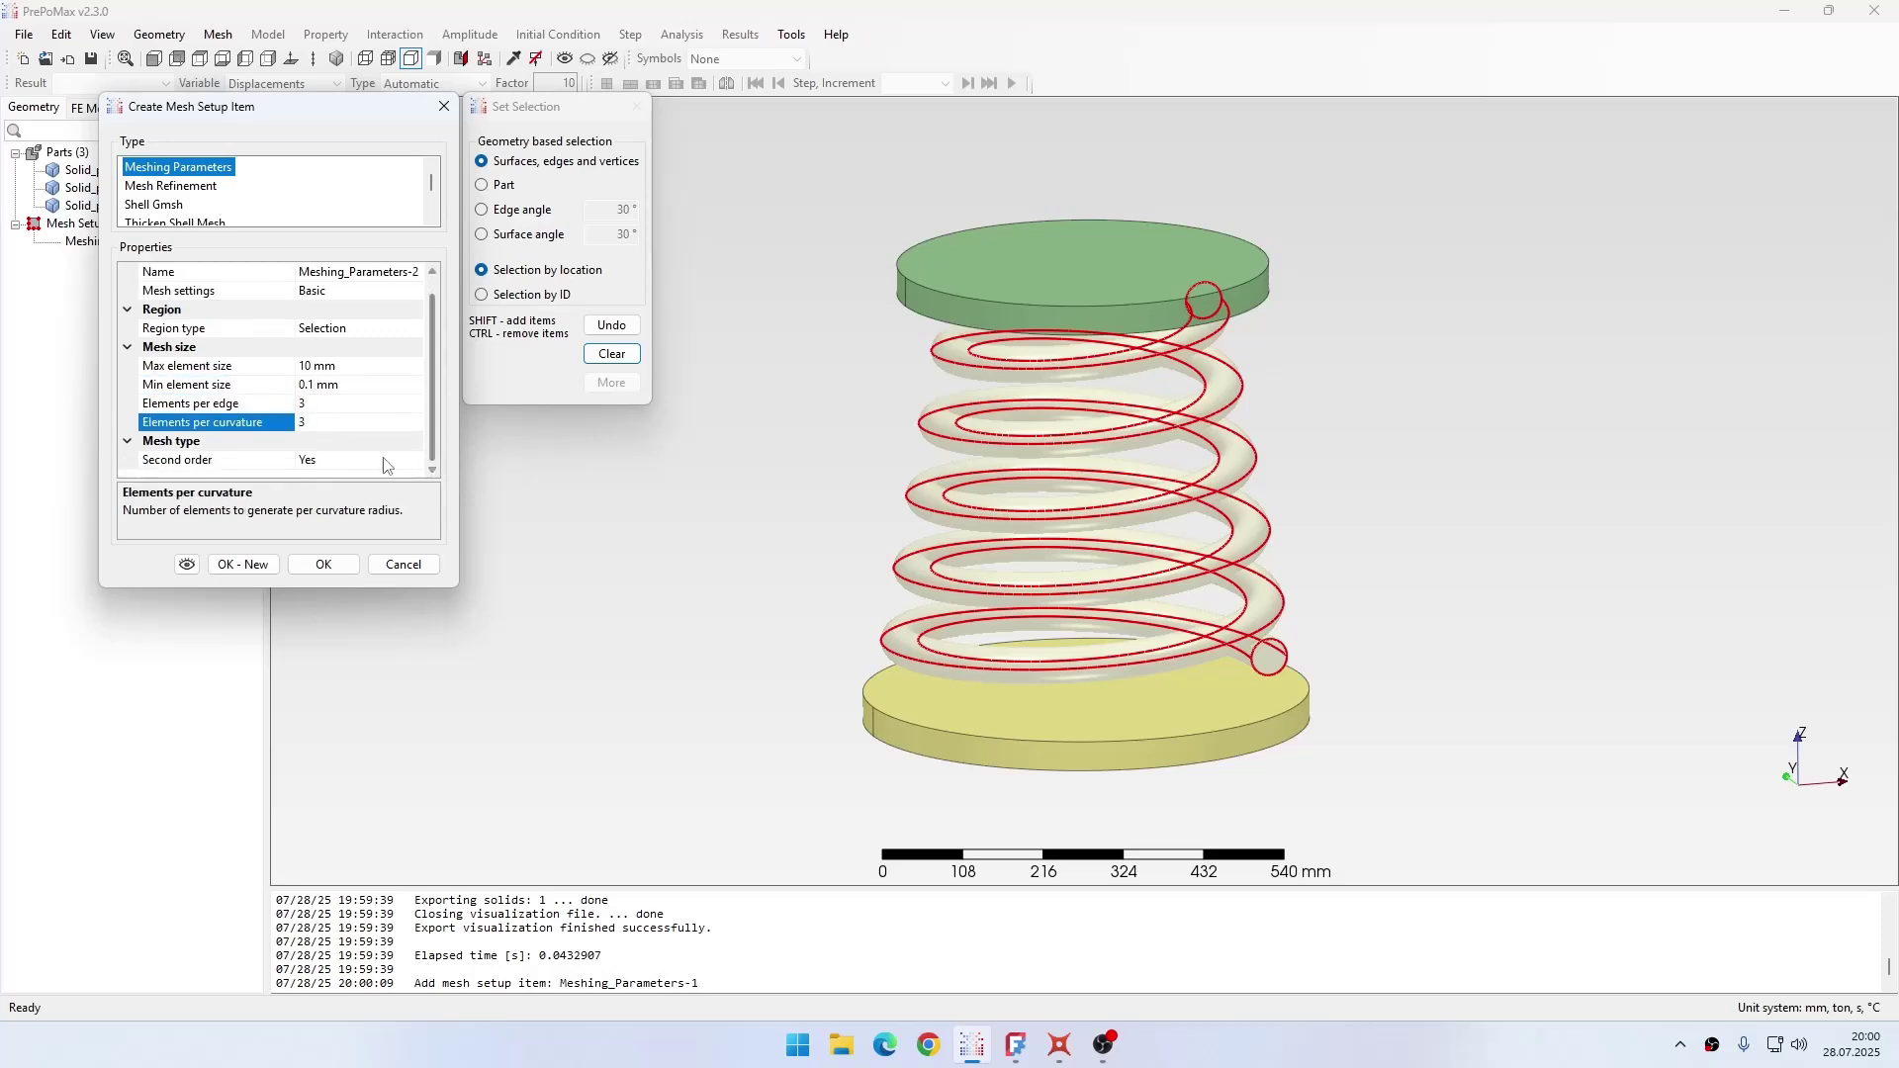
click(352, 460)
Step: Save the spring meshing parameters and start a Sweep Mesh setup item
click(323, 563)
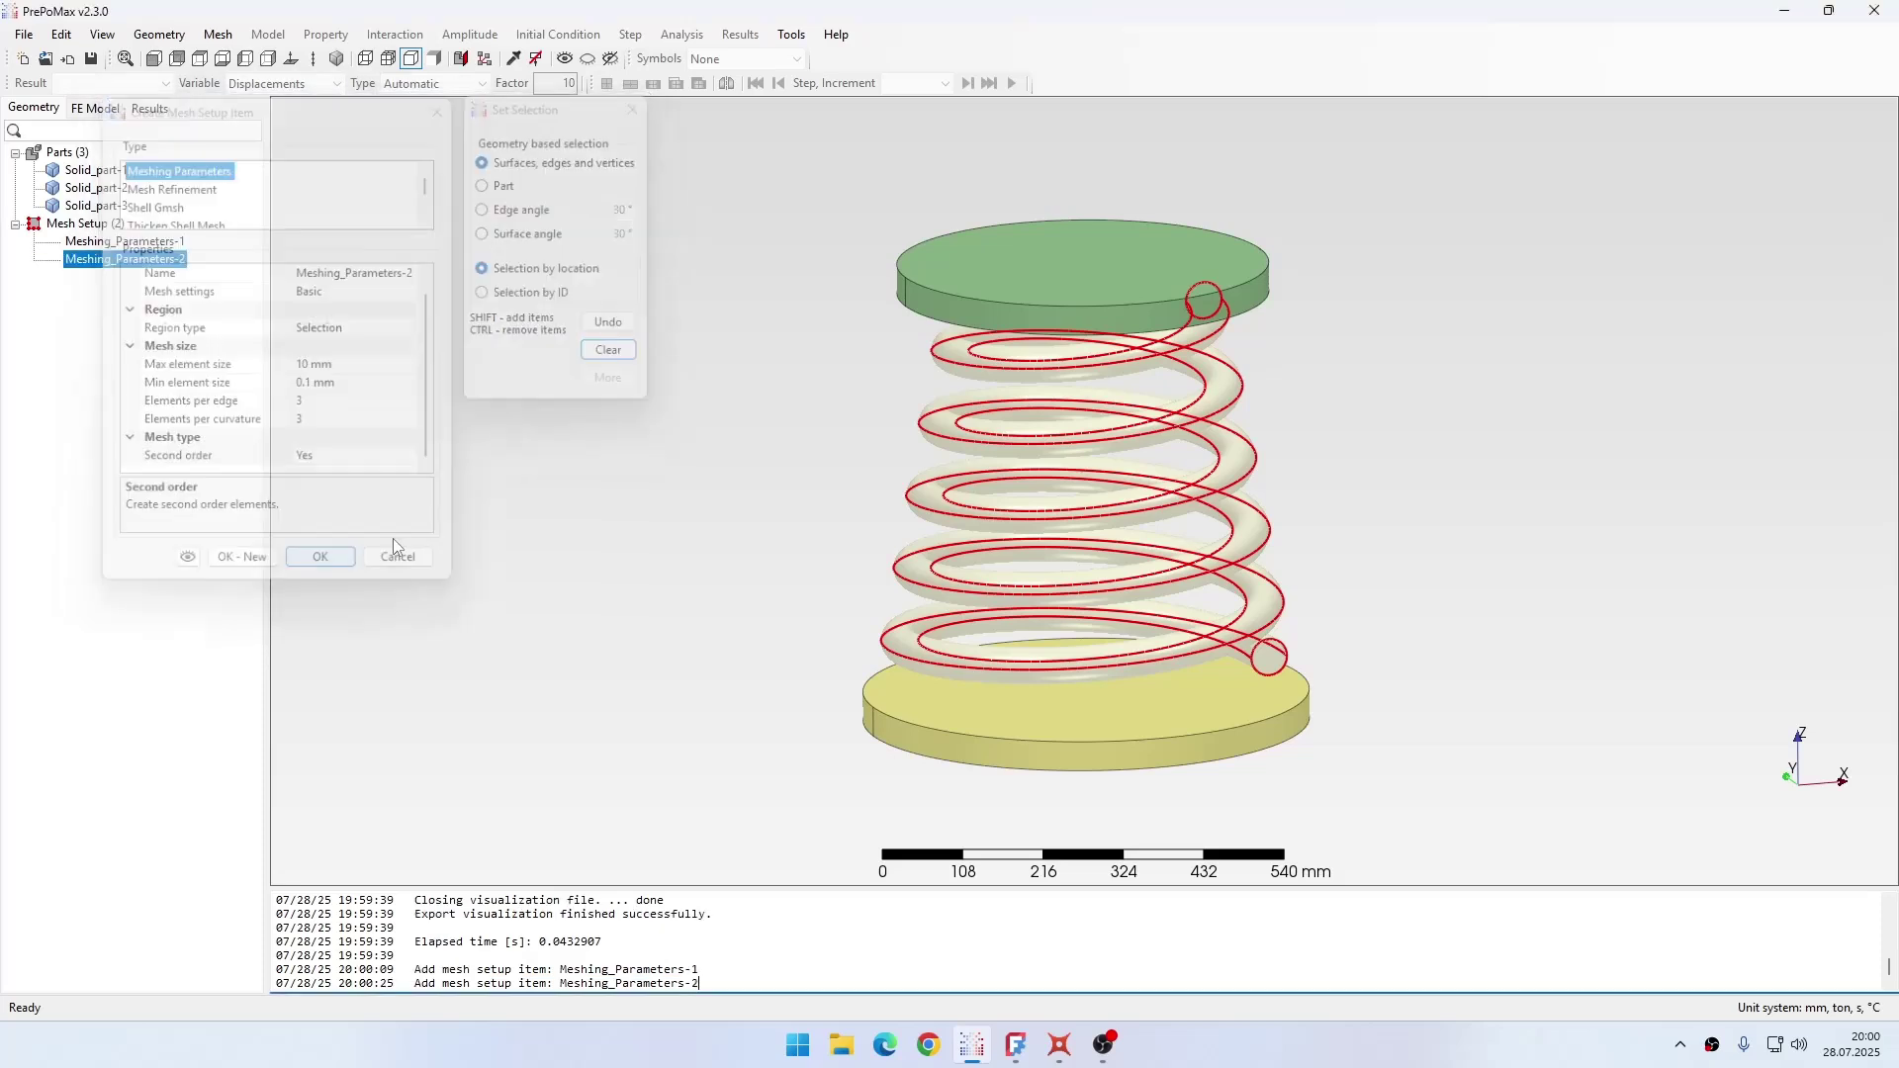
double_click(114, 225)
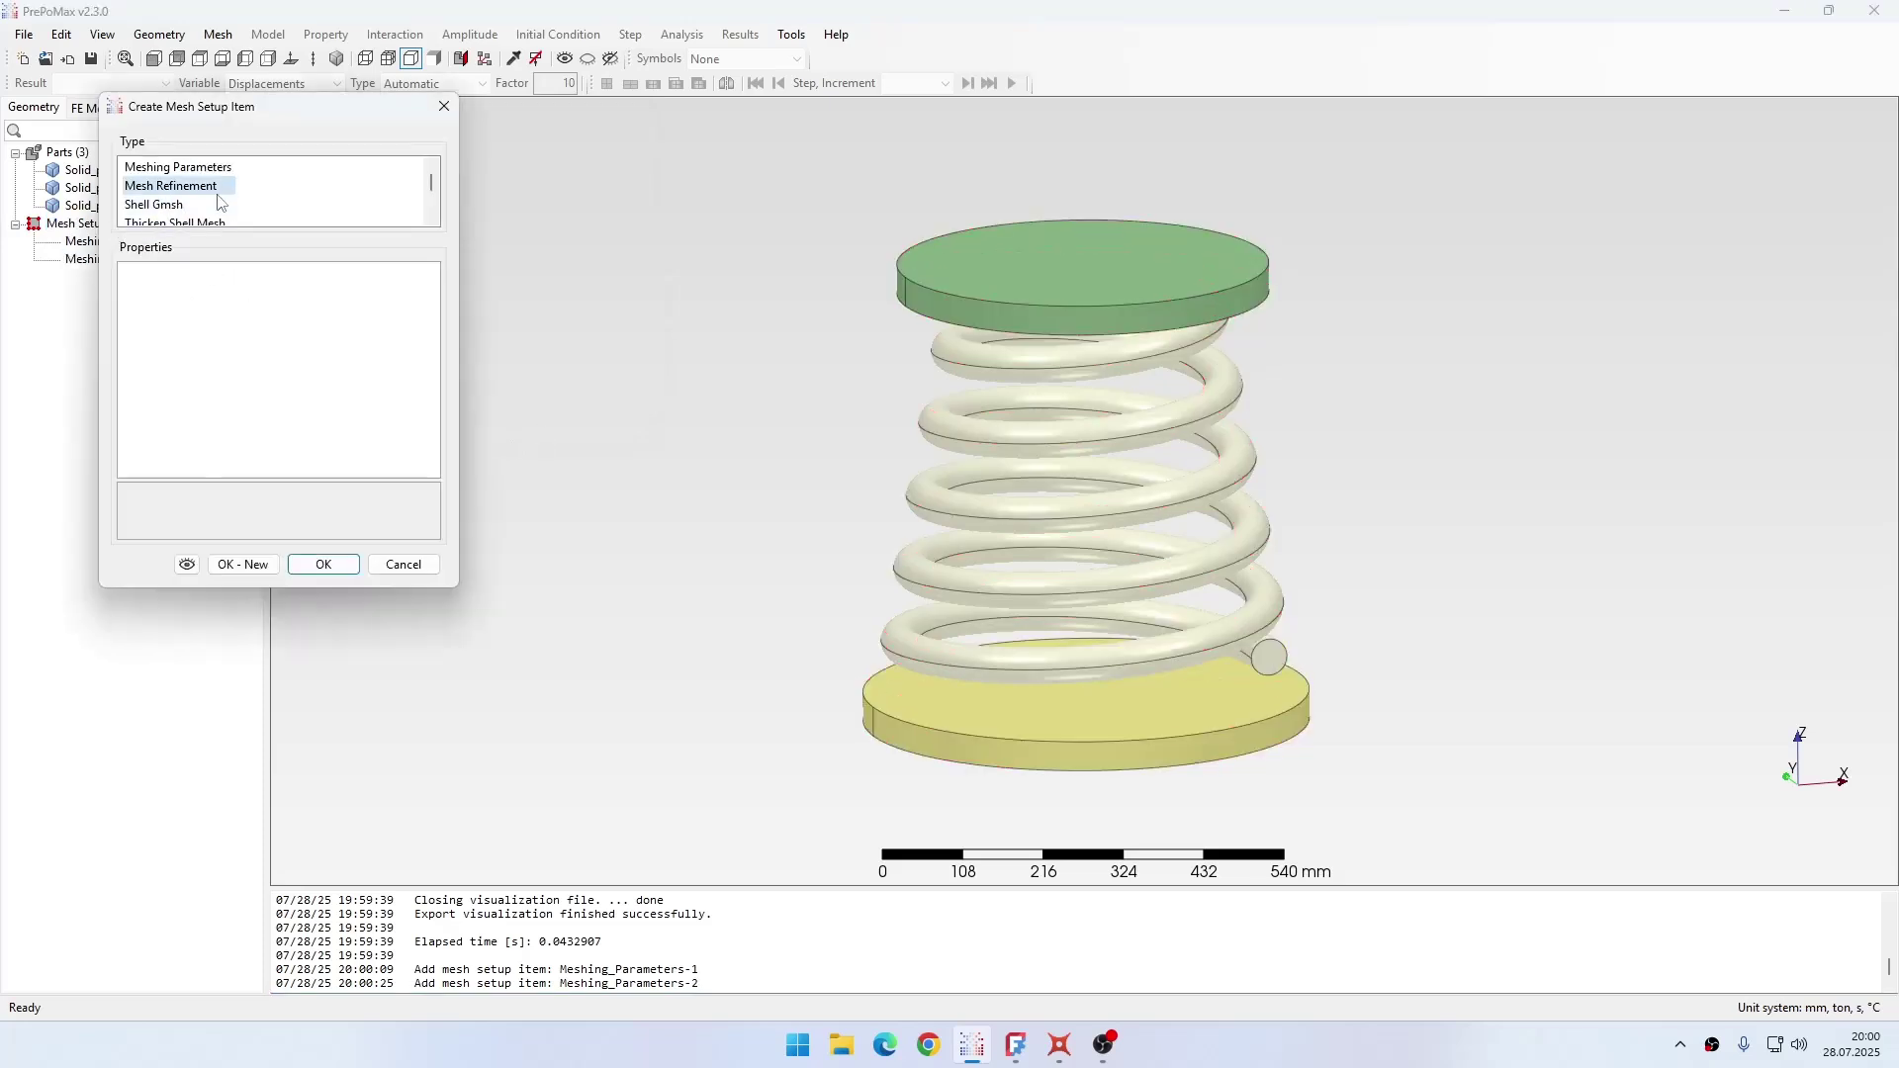
scroll(181, 192, down, 2)
click(181, 188)
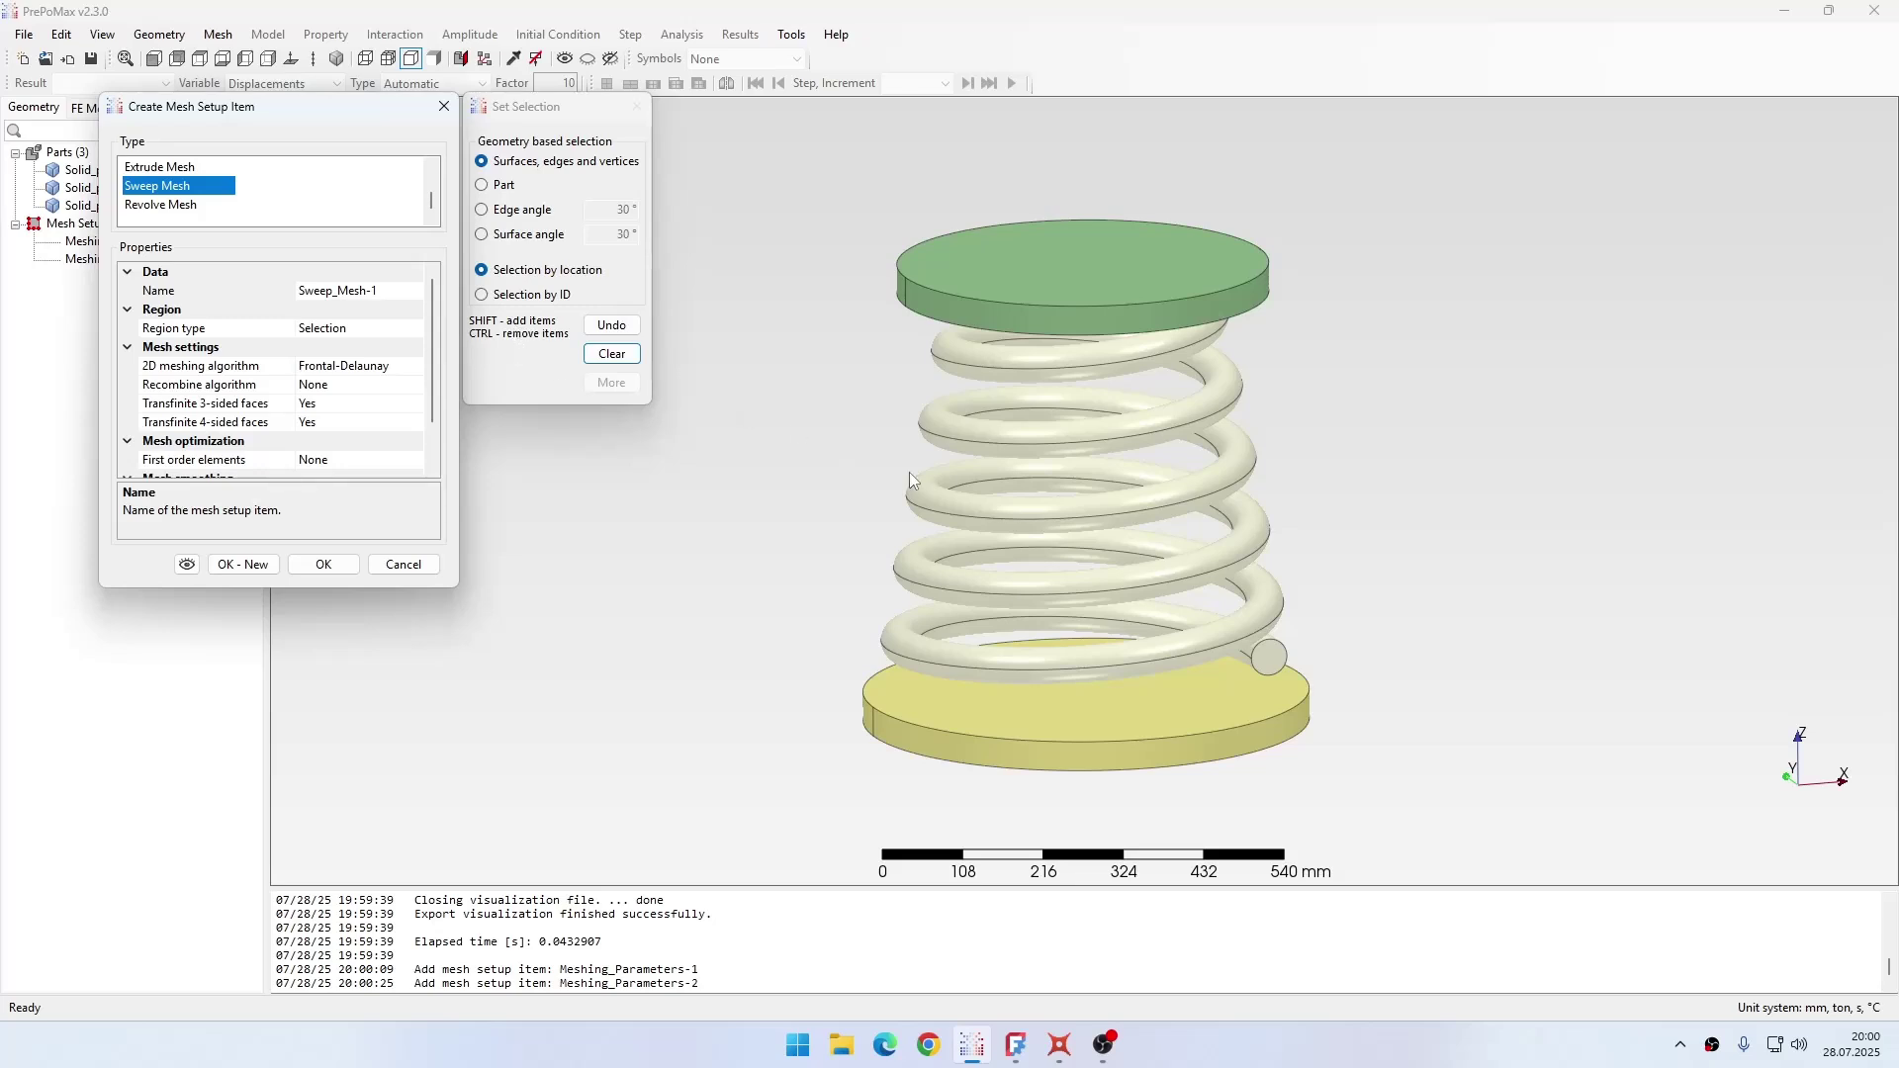
middle_drag(940, 483, 978, 495)
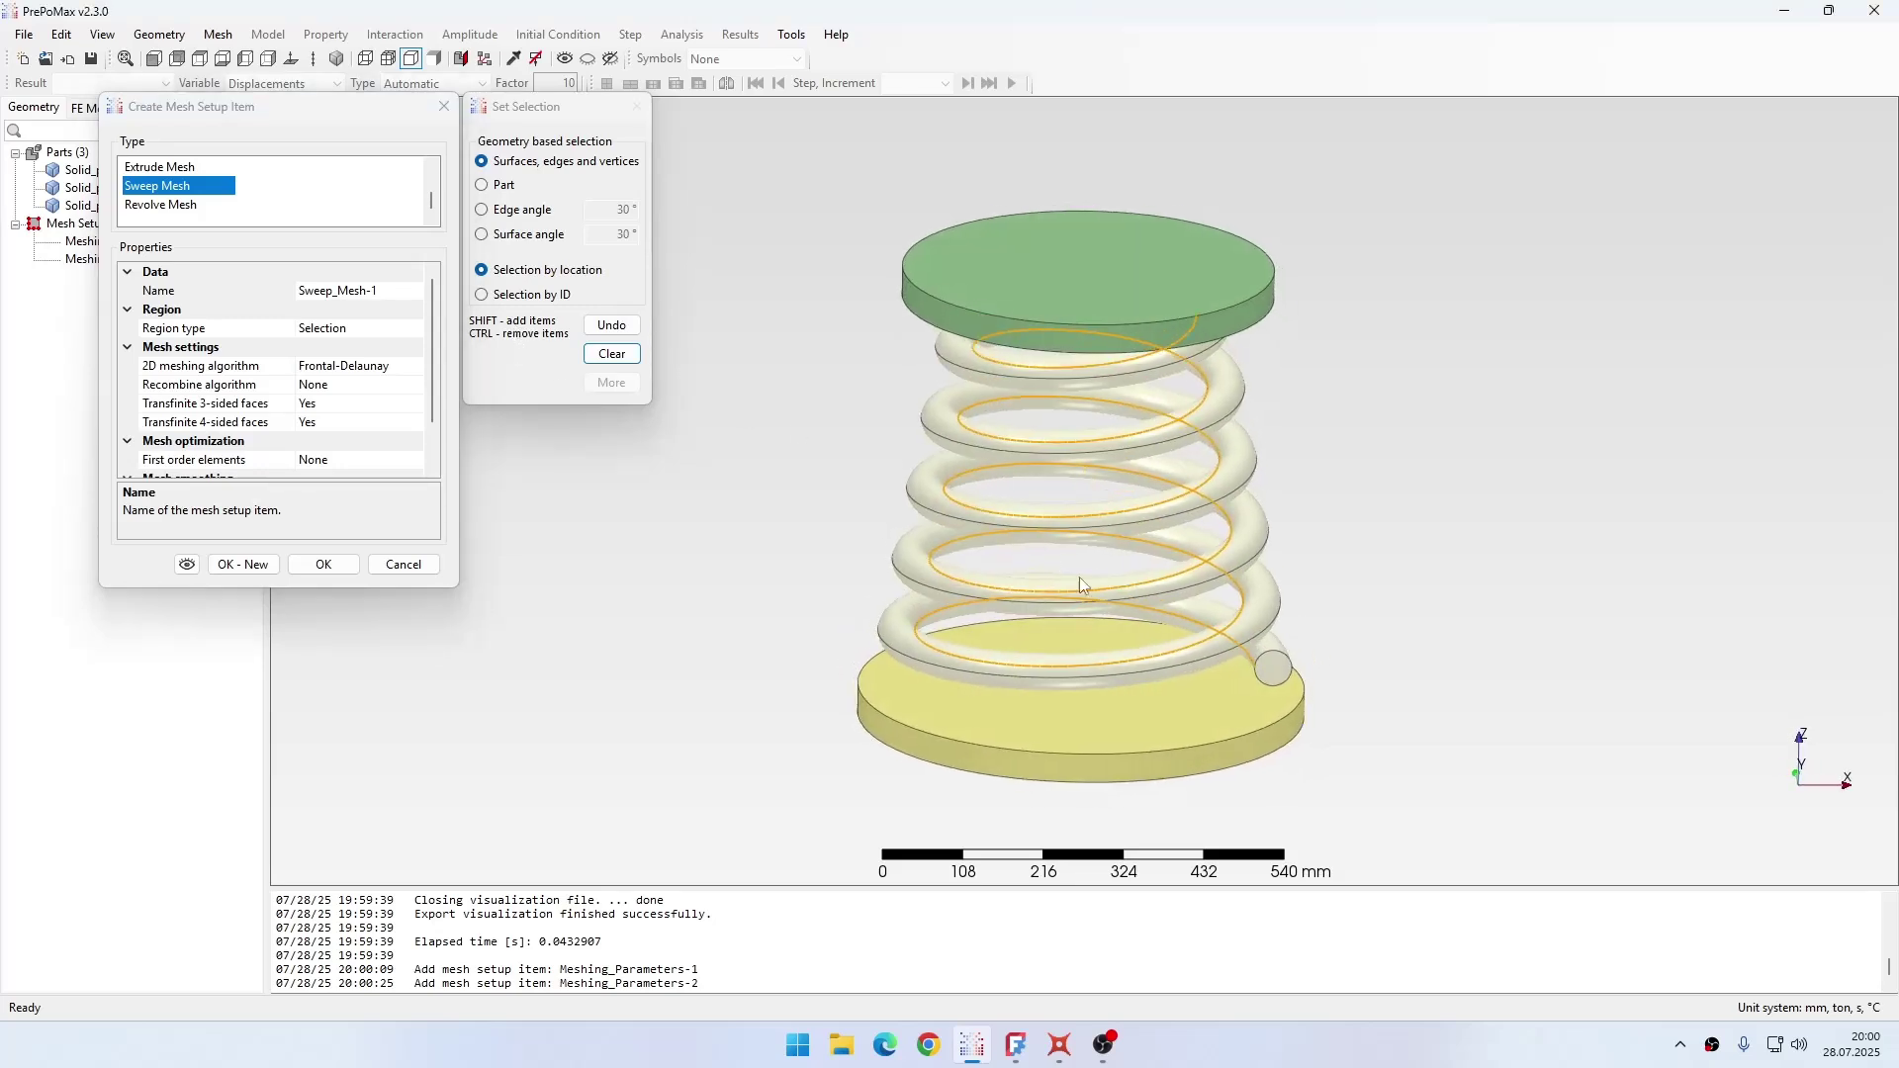
mouse_move(1088, 605)
middle_down()
mouse_move(999, 643)
mouse_move(1074, 638)
middle_up()
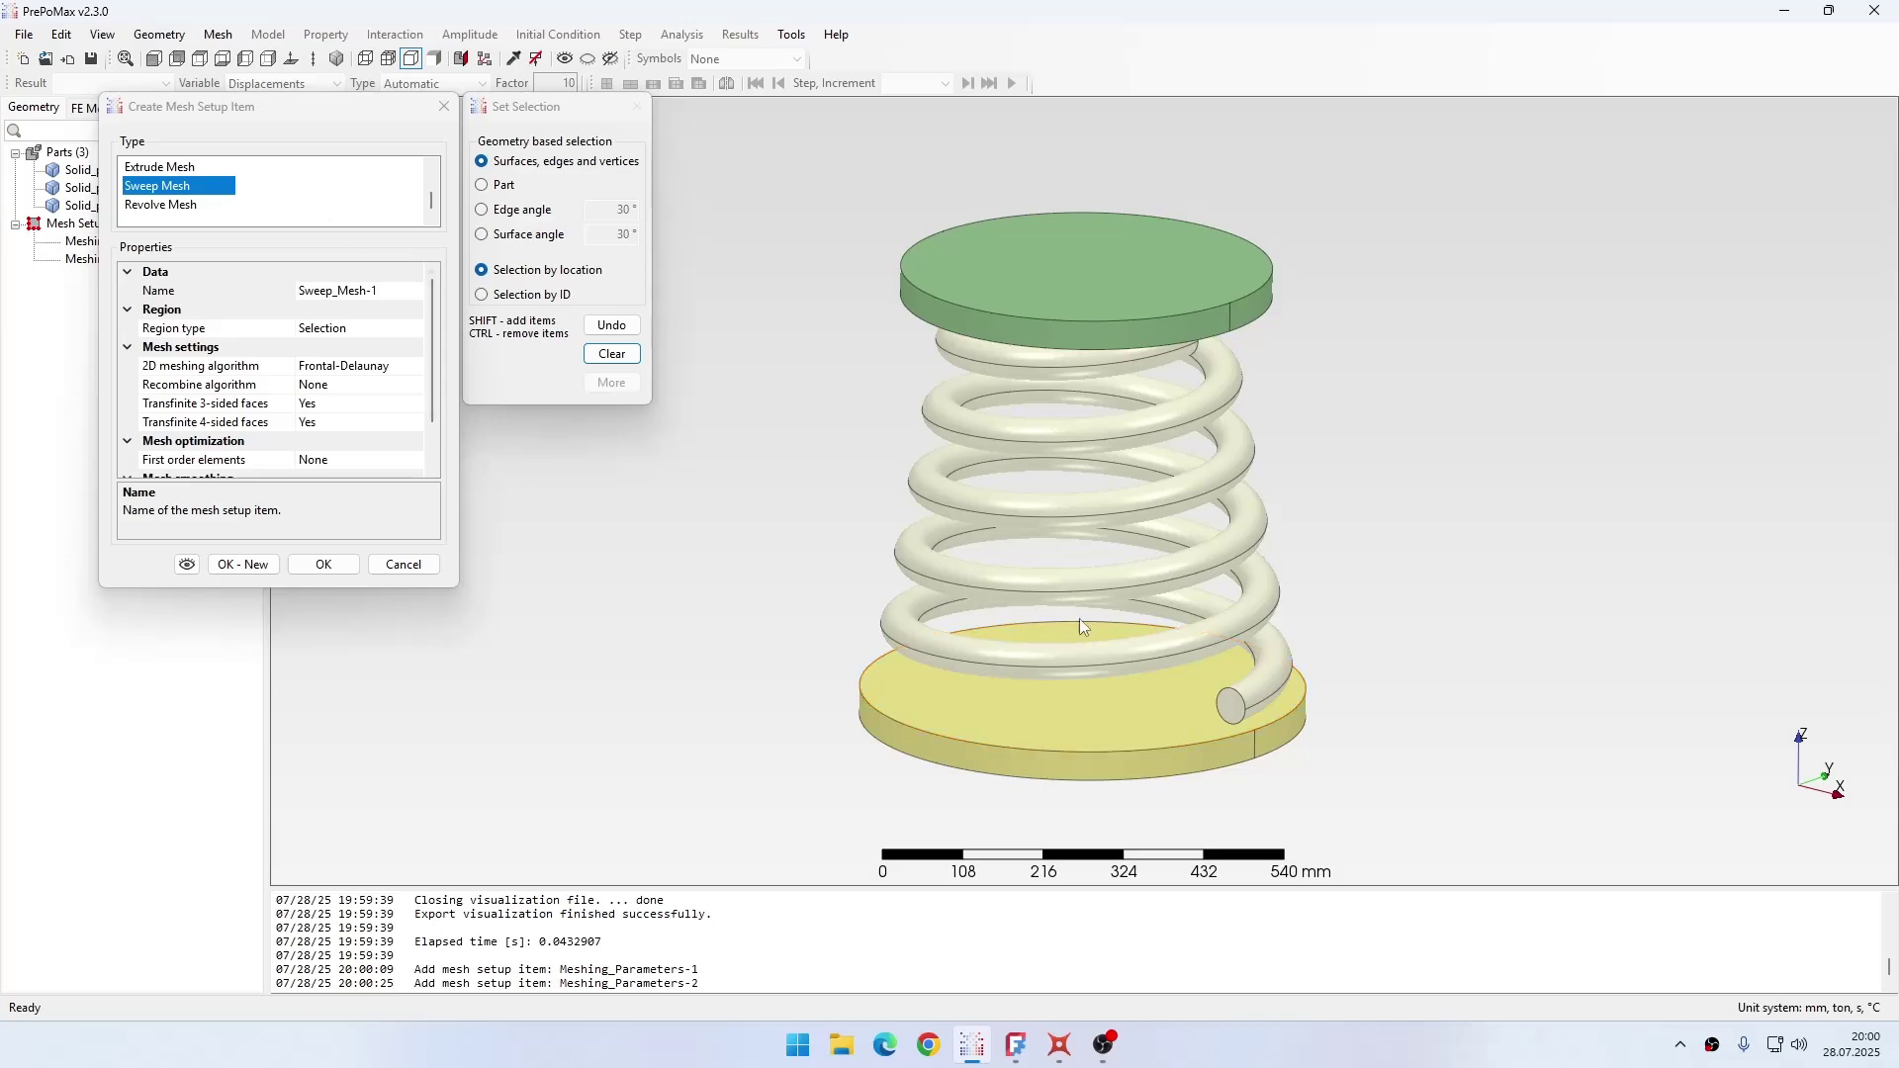
click(408, 368)
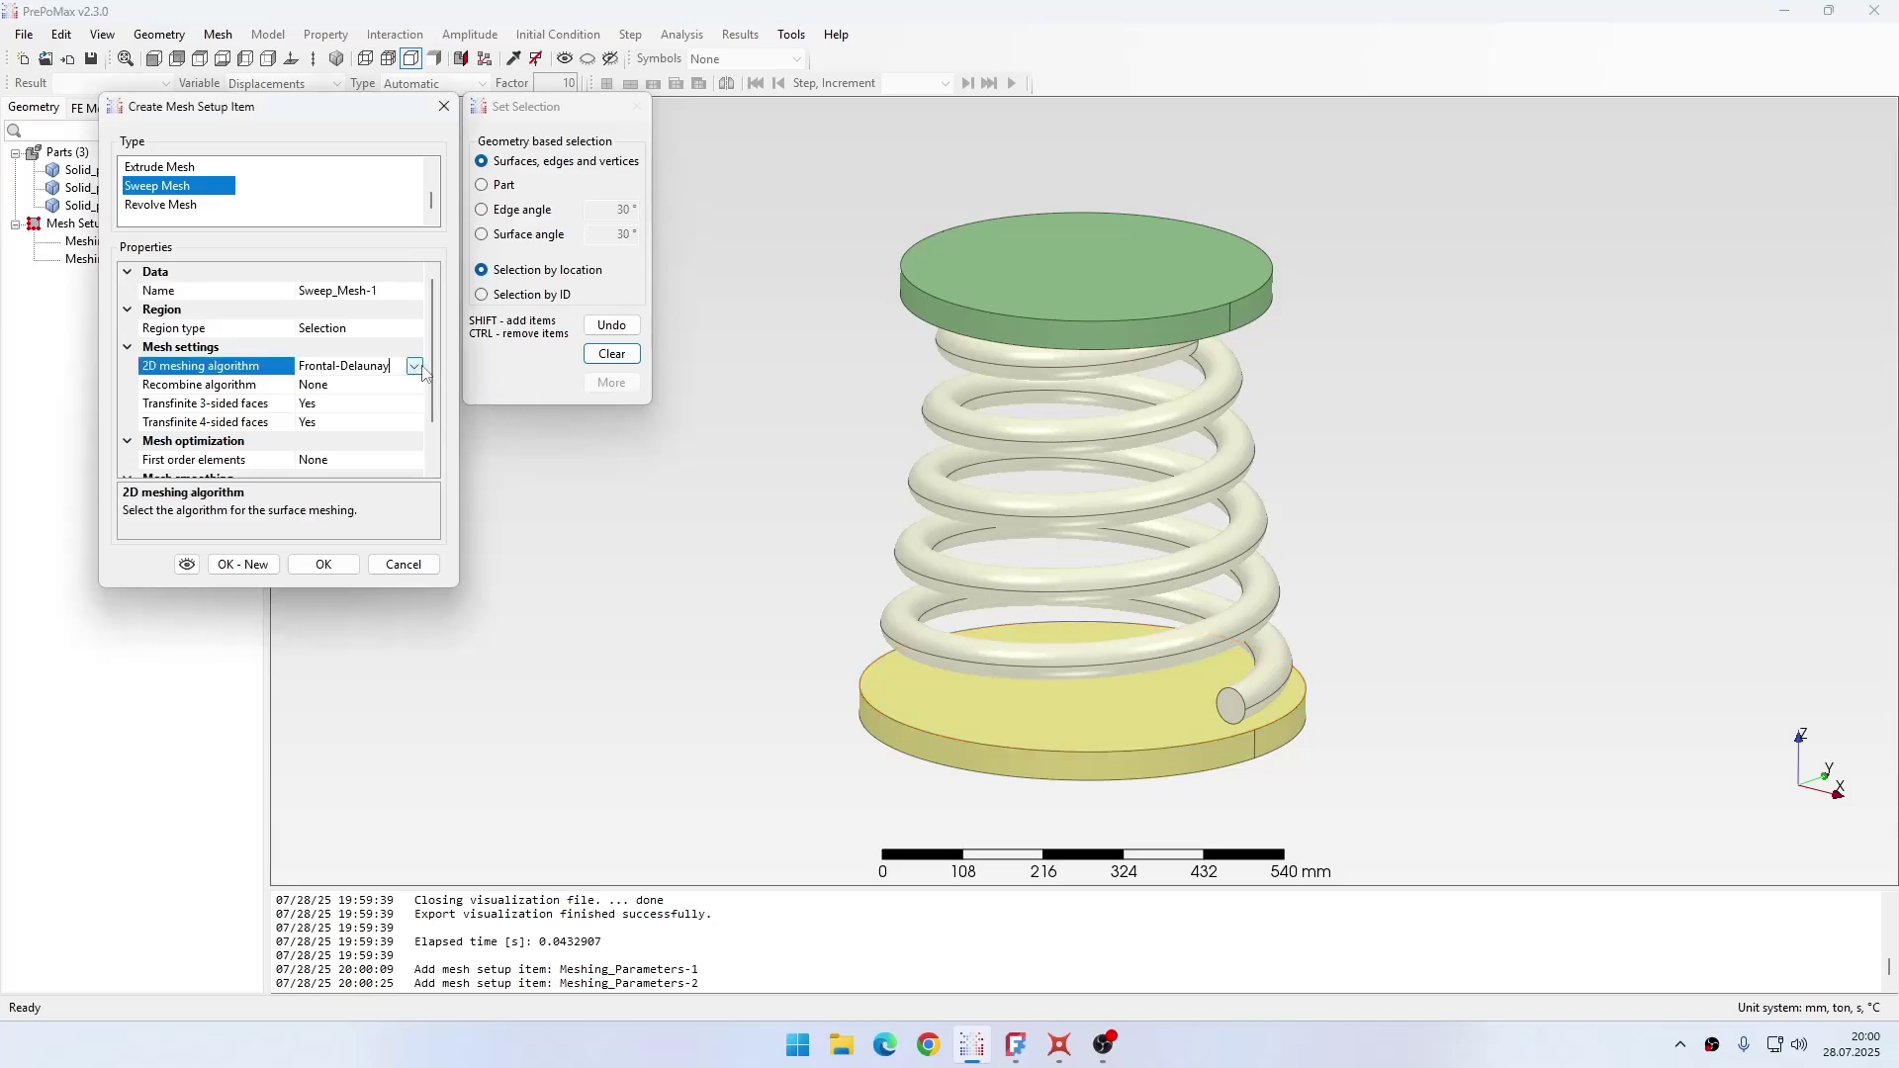
click(415, 366)
key(Escape)
Step: Sweep the bottom plate from its underside using Quasi-structured quad with Simple recombination
drag(1108, 654, 1118, 681)
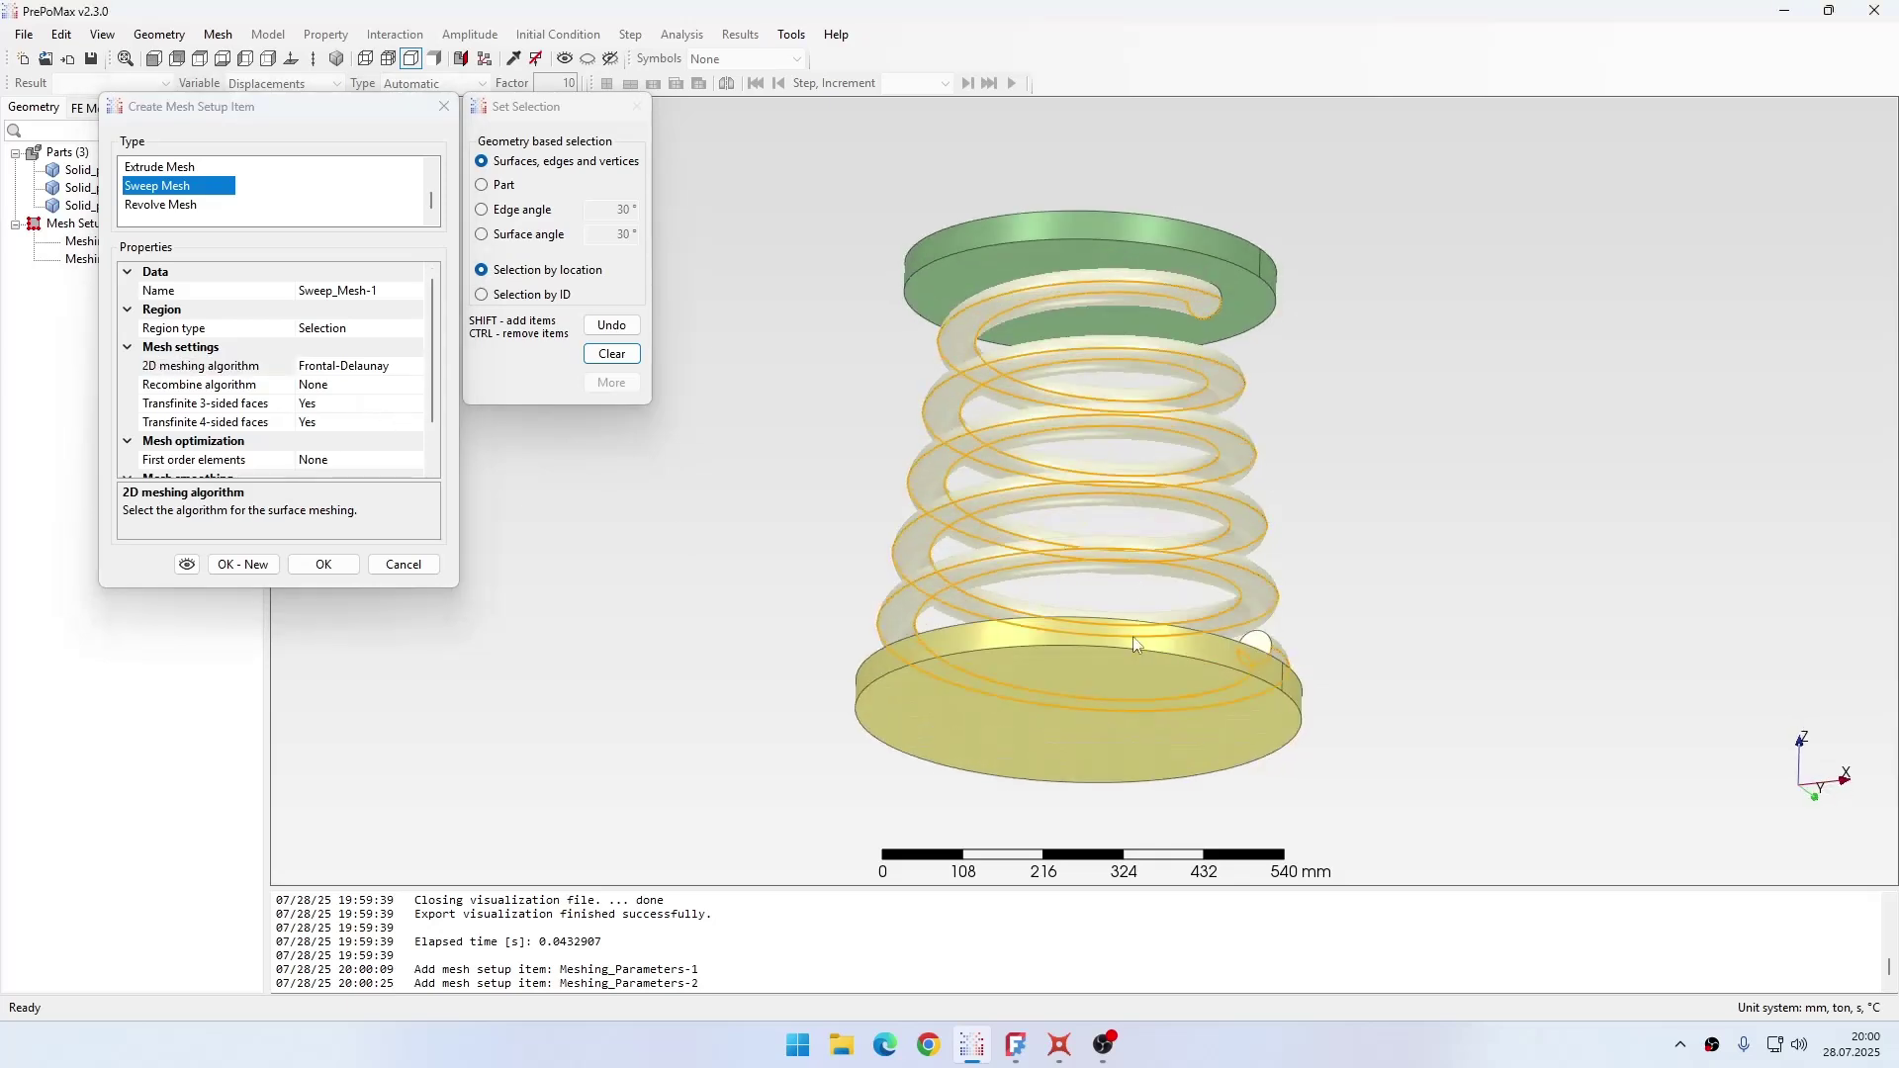
click(1096, 732)
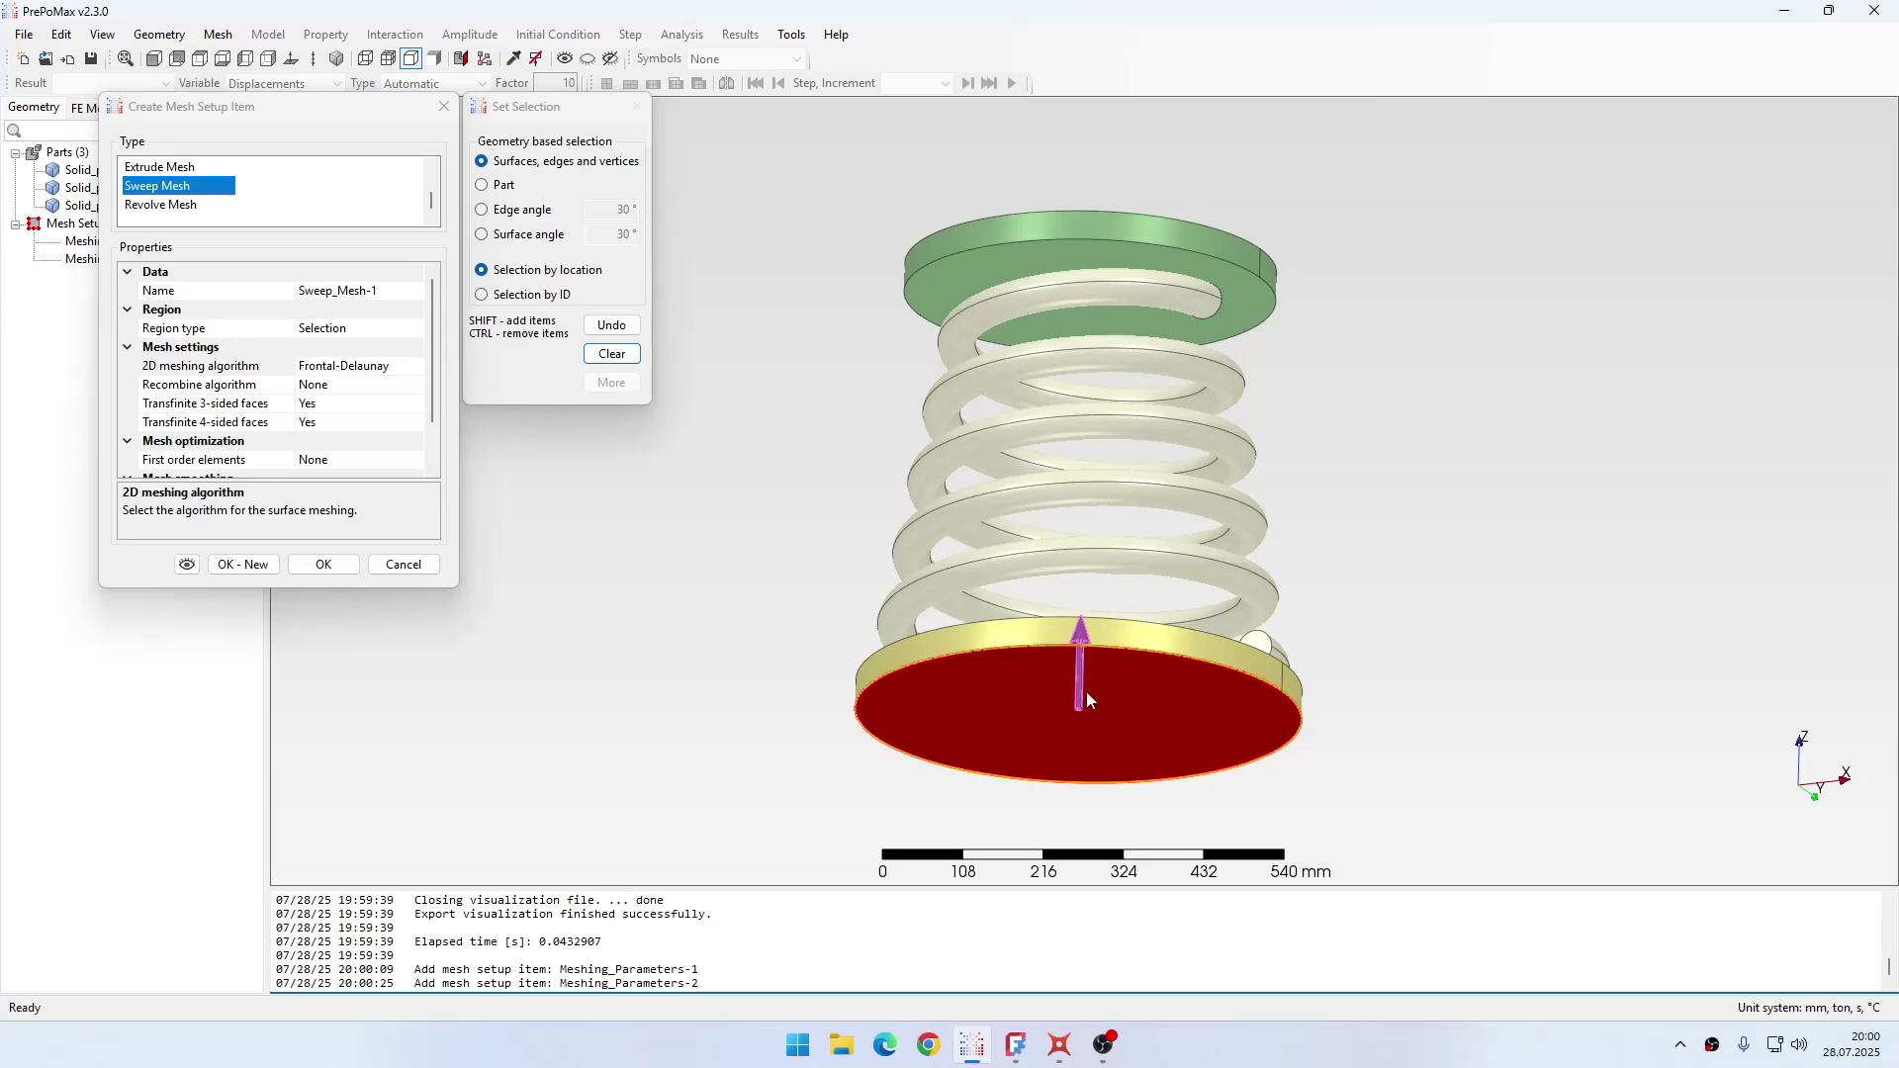
click(414, 366)
click(376, 510)
click(373, 386)
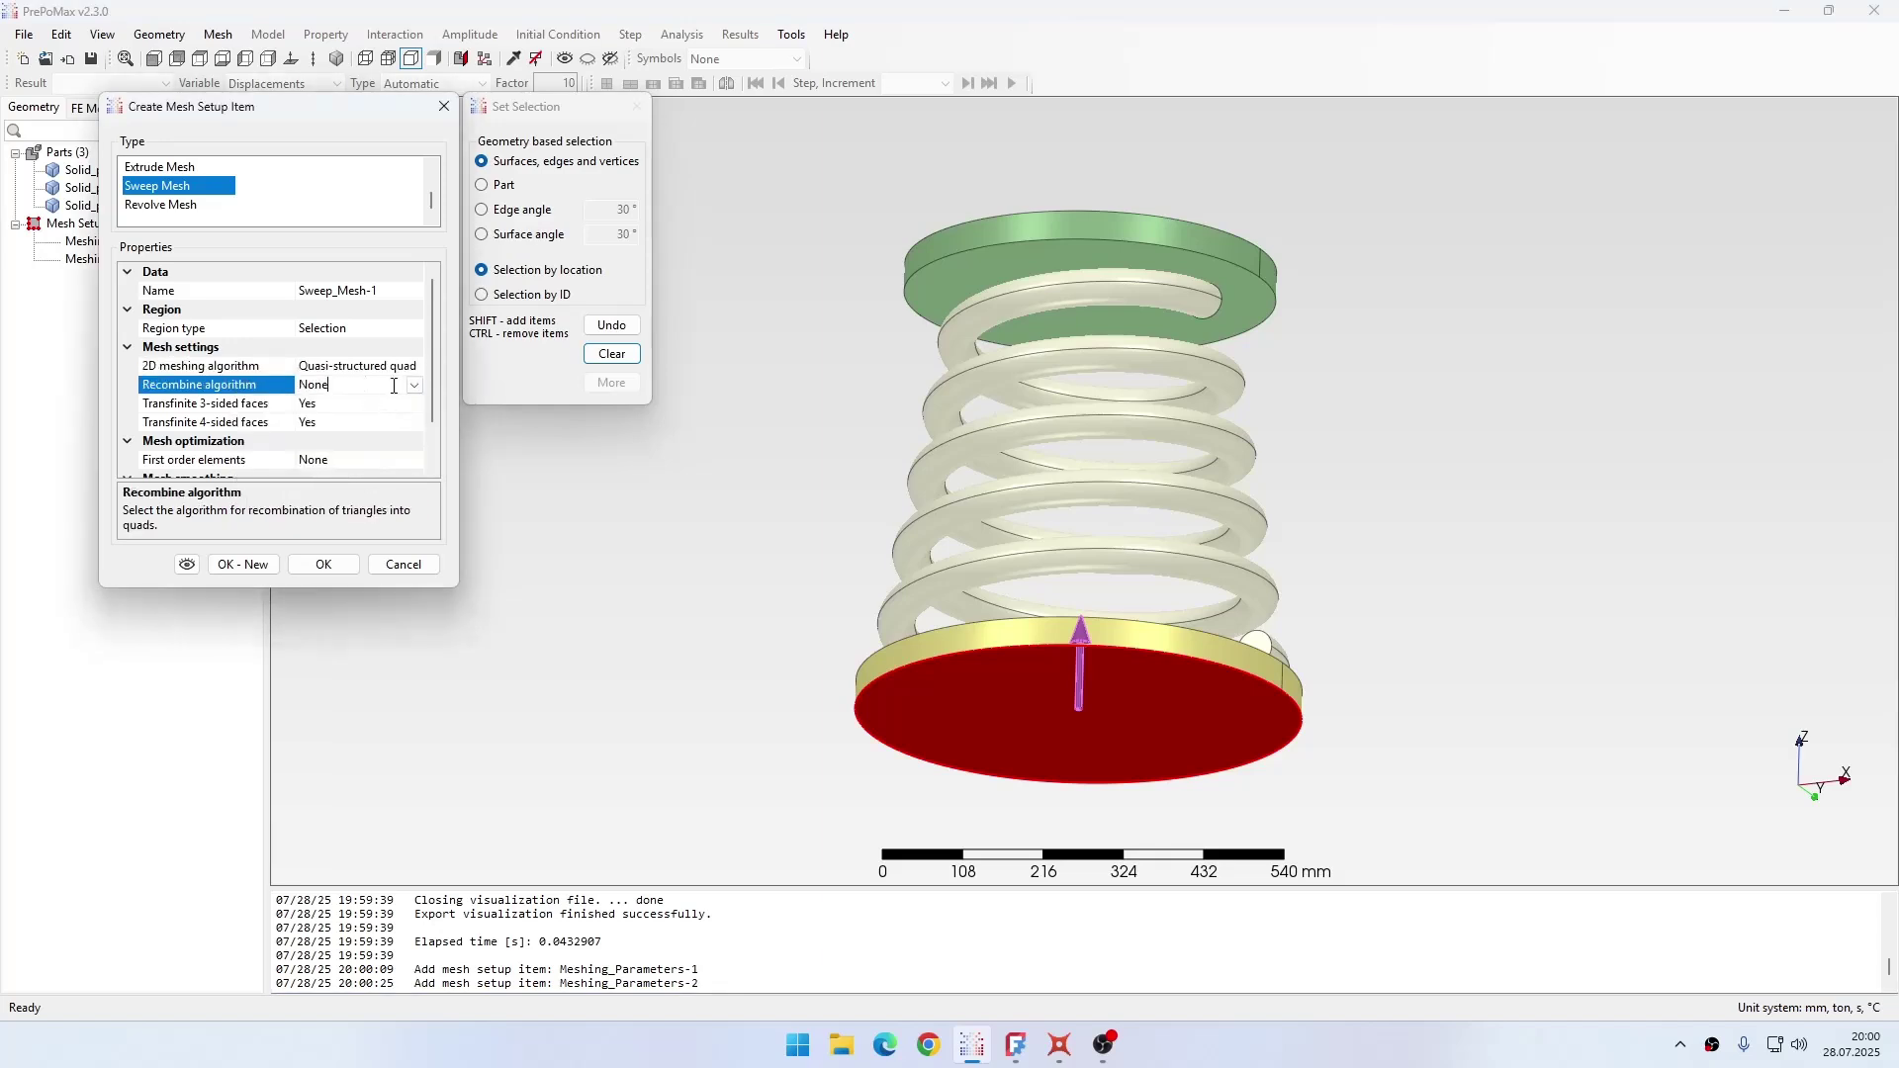
click(414, 385)
click(364, 422)
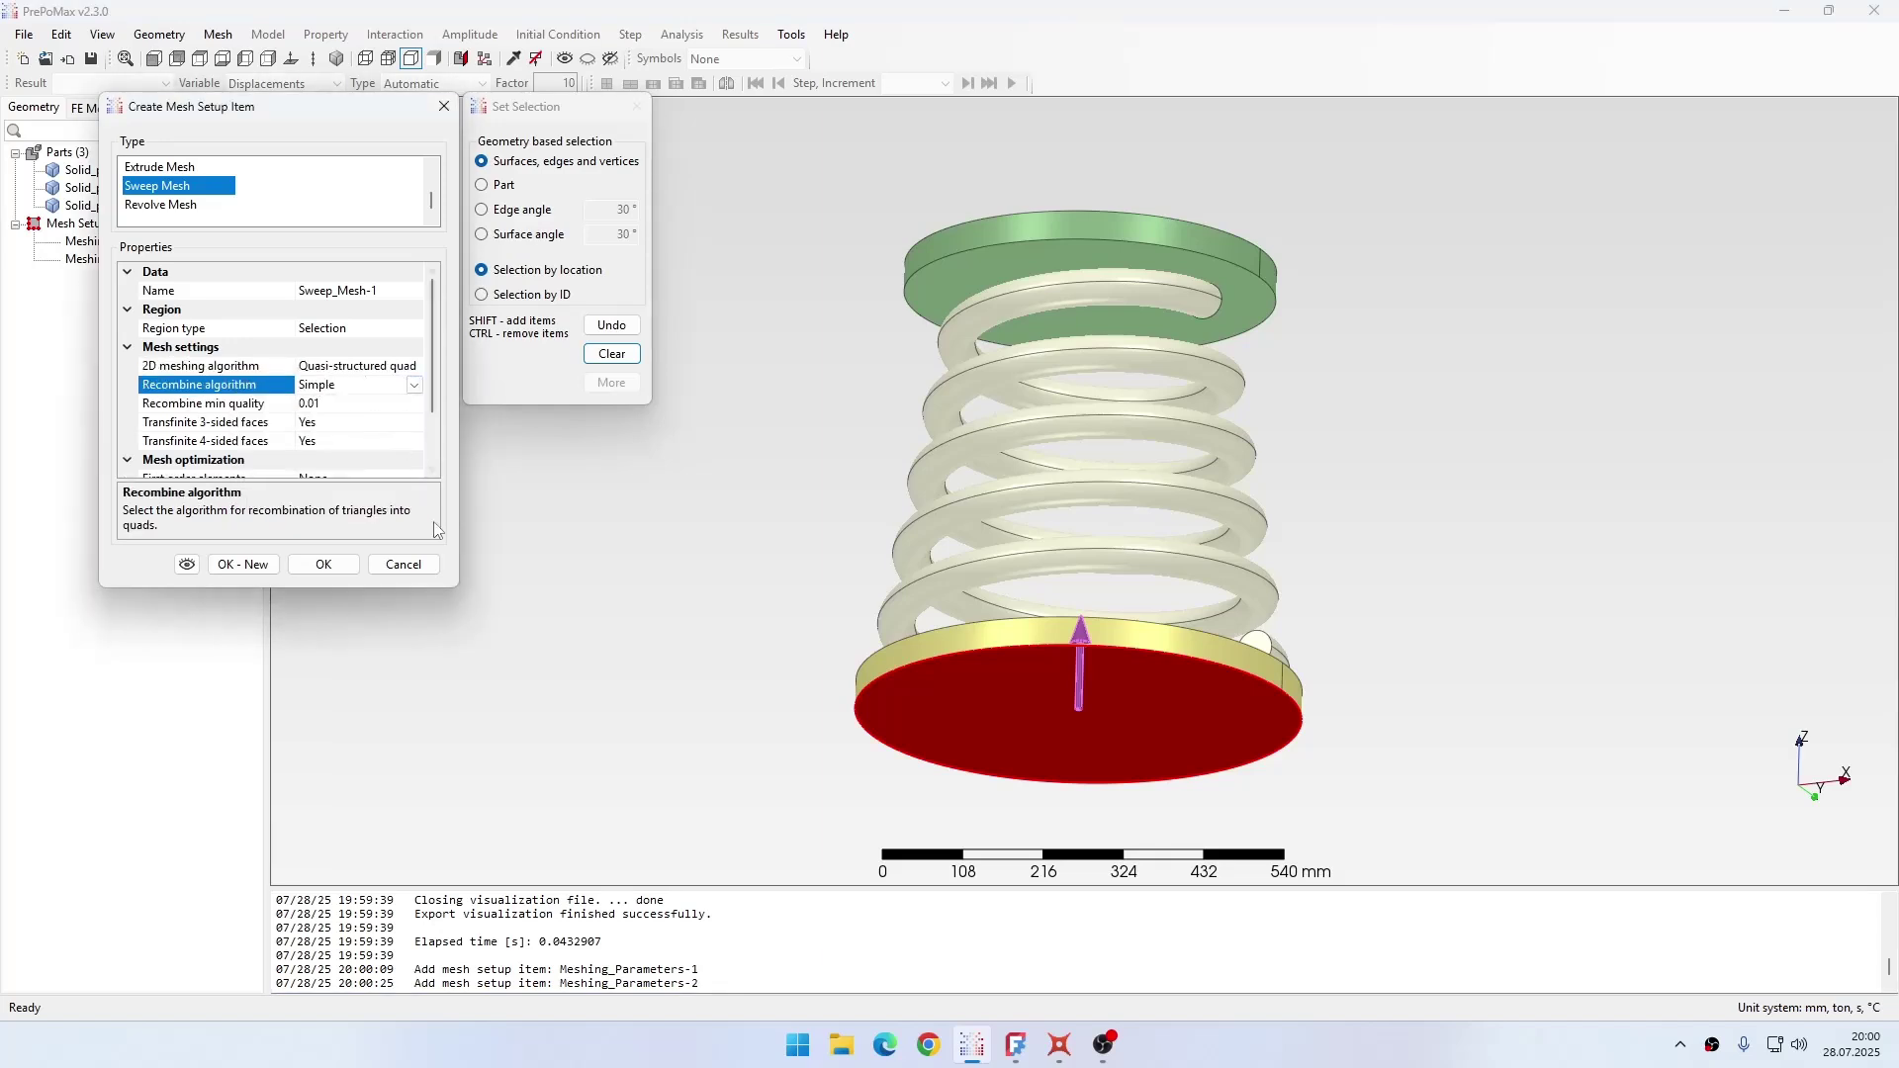
click(324, 565)
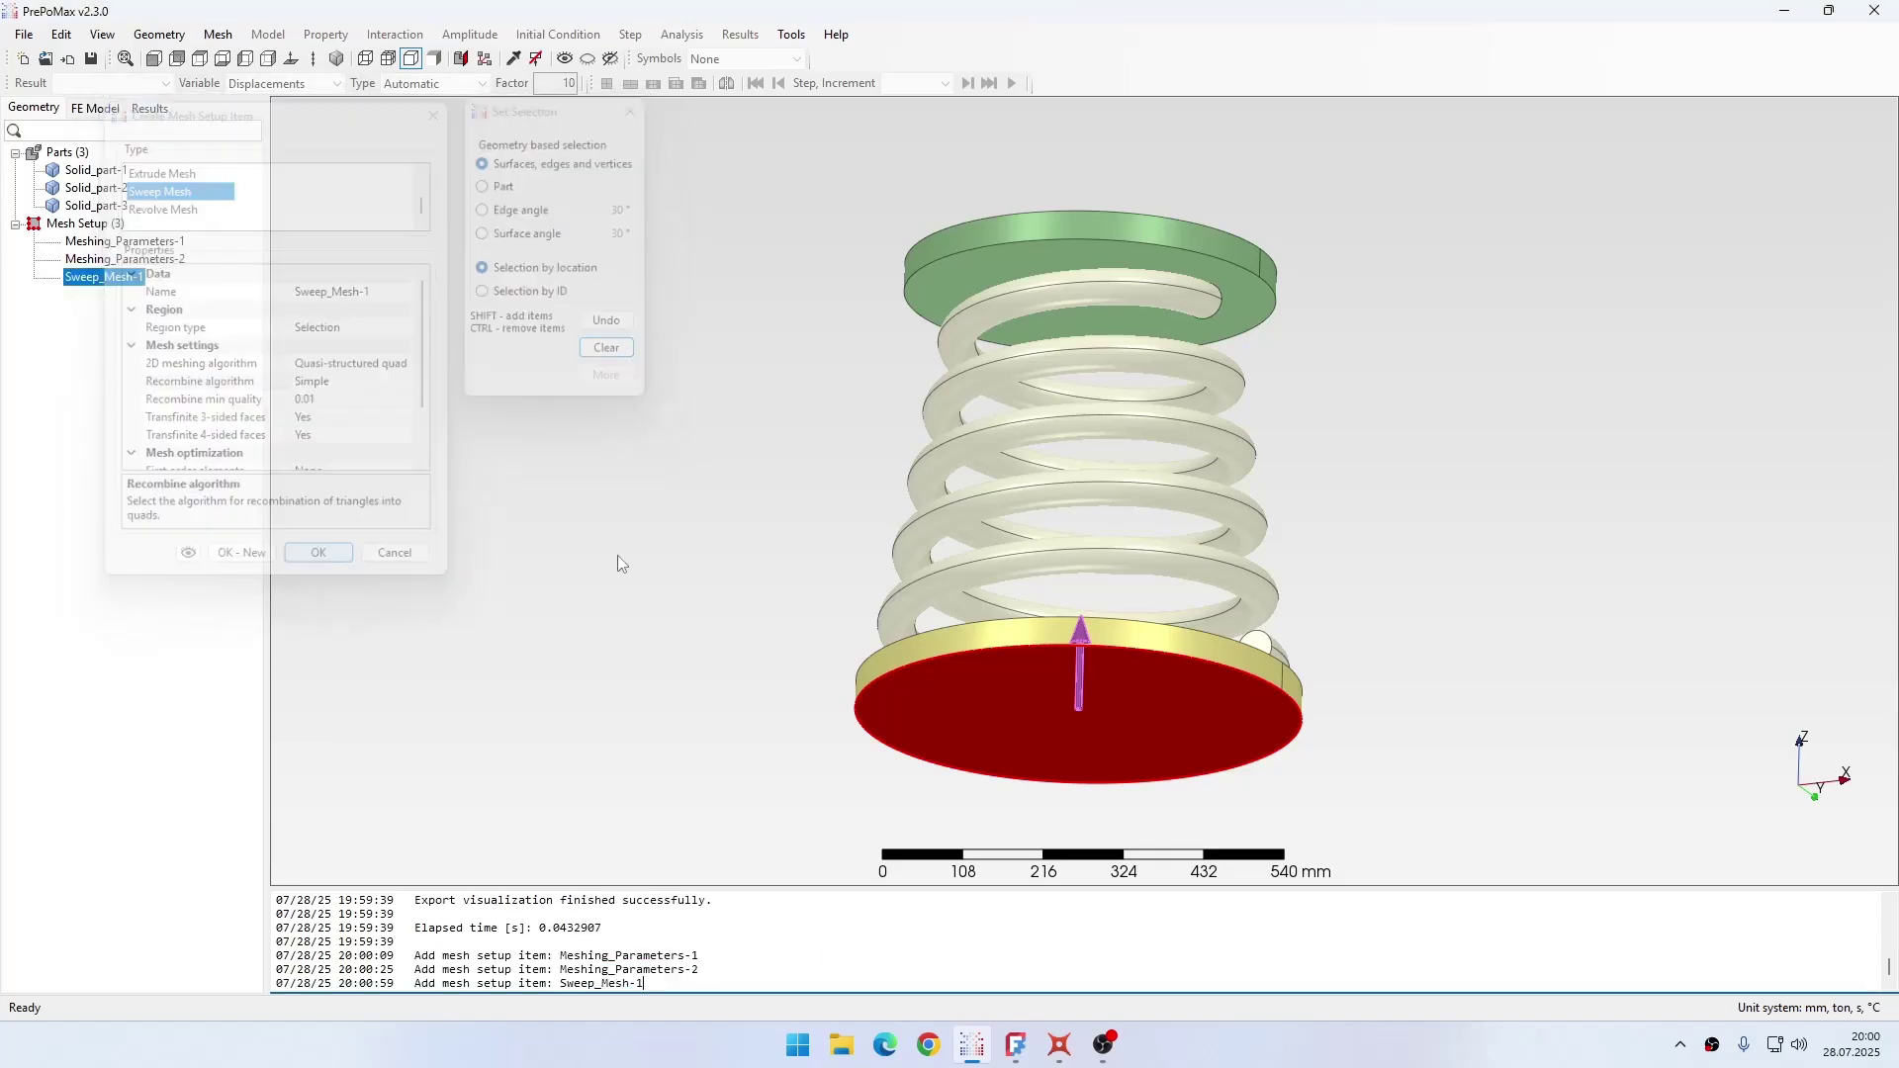
Step: Create Sweep_Mesh-2 from the top plate's upper face with Quasi-structured quad and Simple recombination
double_click(56, 227)
scroll(178, 187, down, 1)
click(156, 186)
click(1007, 289)
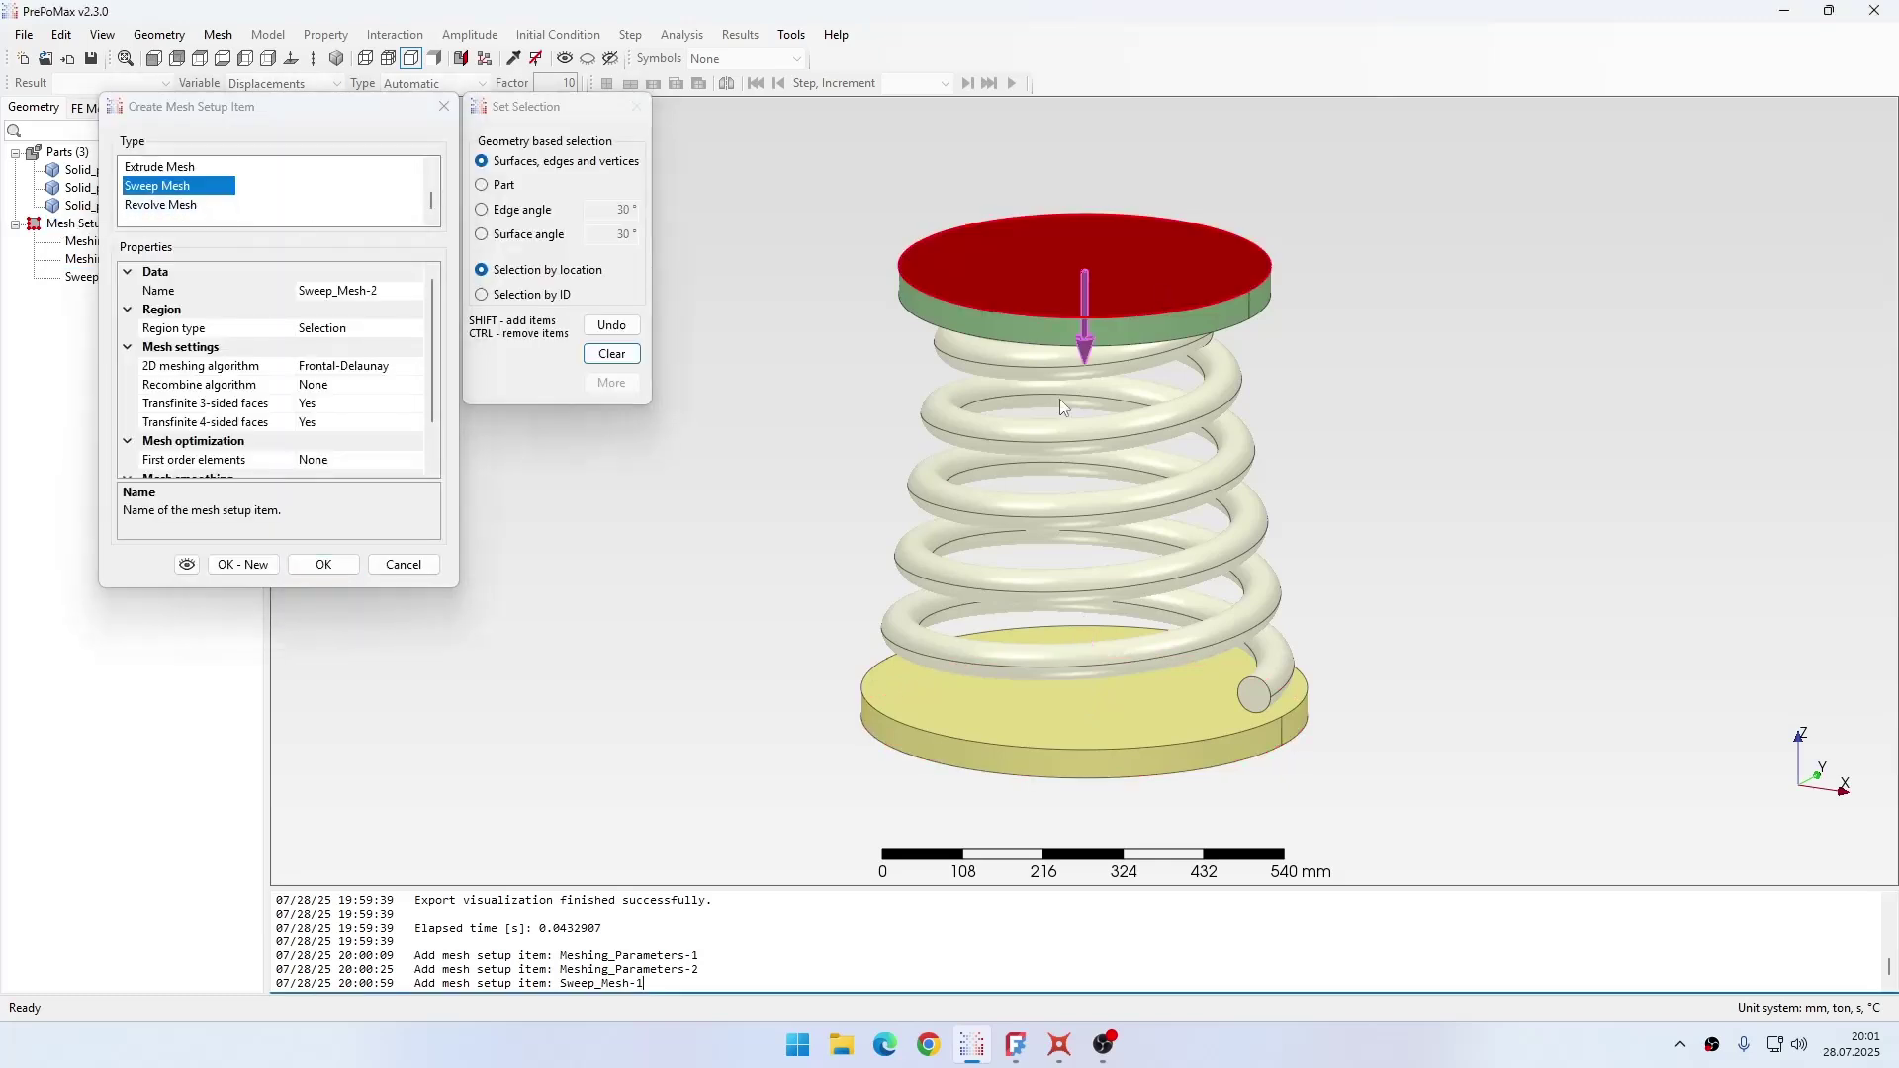
click(381, 366)
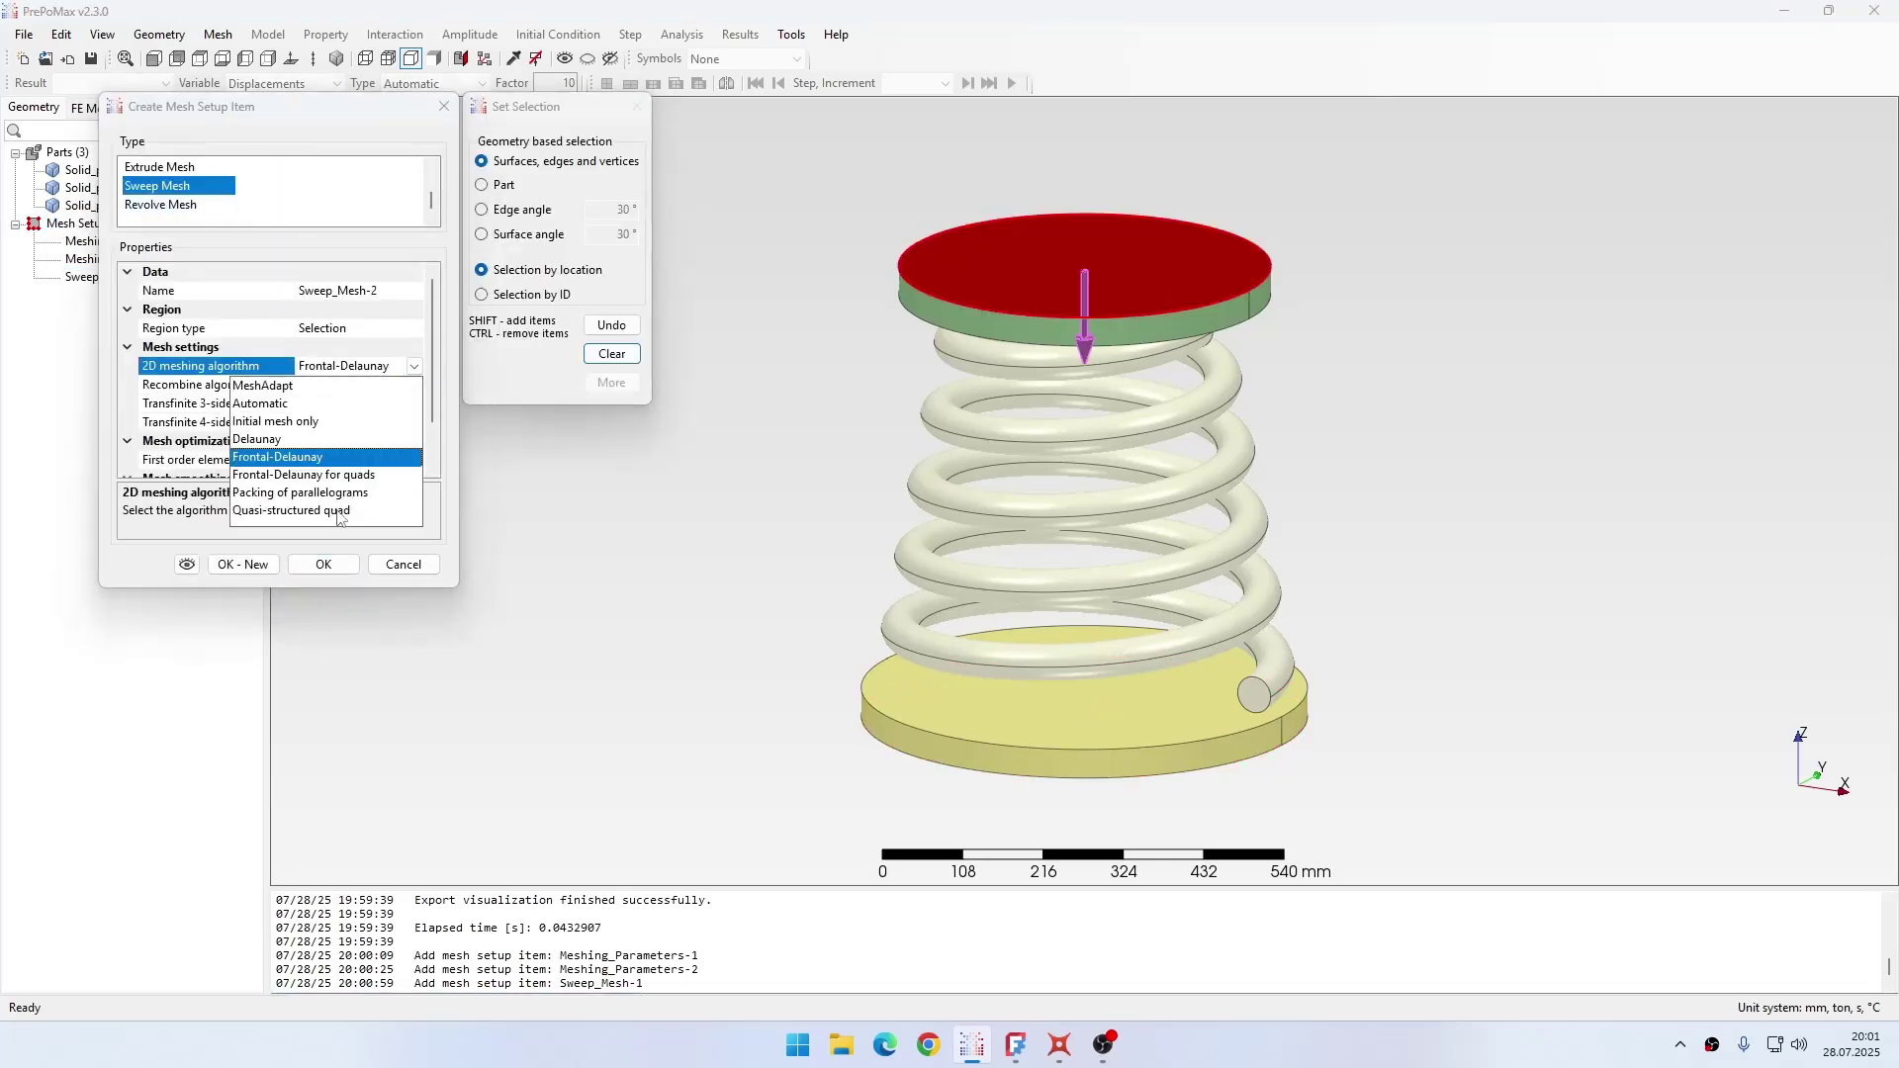
click(340, 525)
double_click(386, 387)
click(428, 401)
drag(431, 396, 436, 450)
click(324, 564)
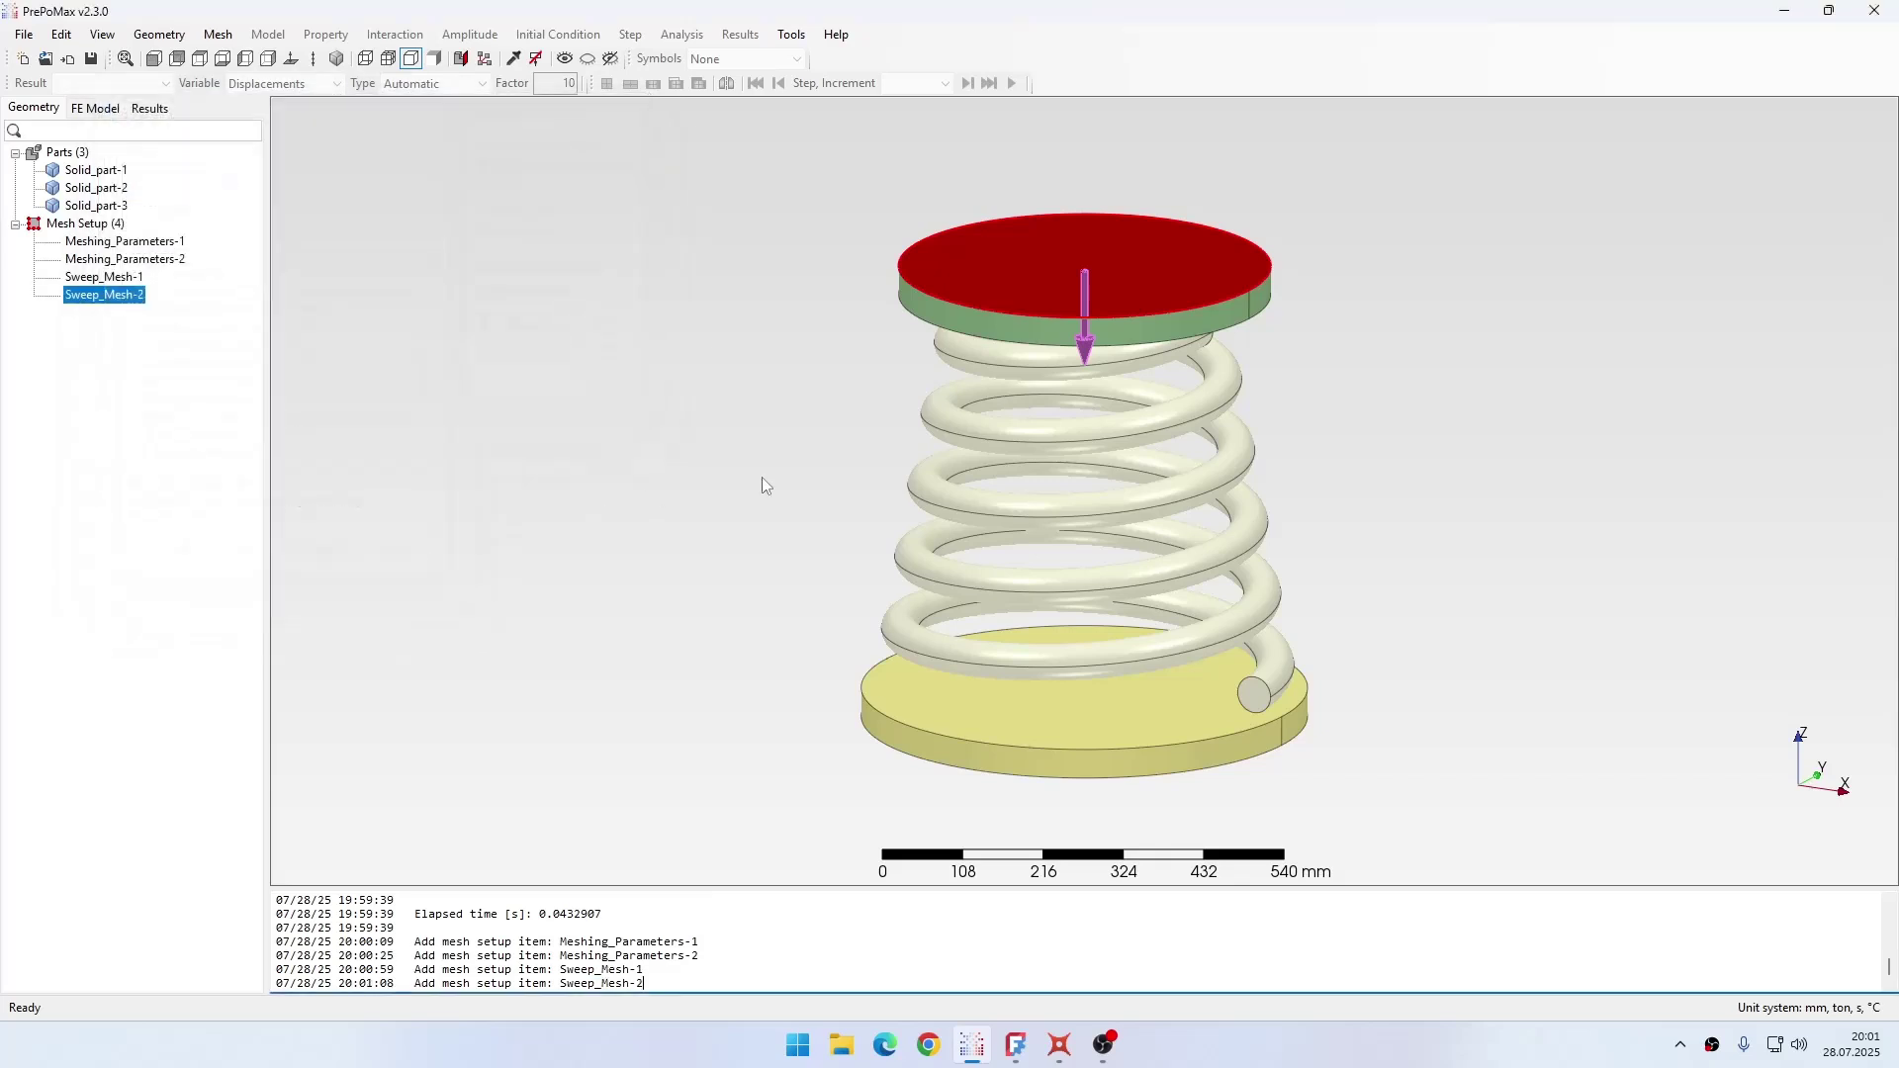
Step: Create Sweep_Mesh-3 from the spring's end face with Quasi-structured quad and Simple recombination
double_click(85, 223)
scroll(218, 198, down, 3)
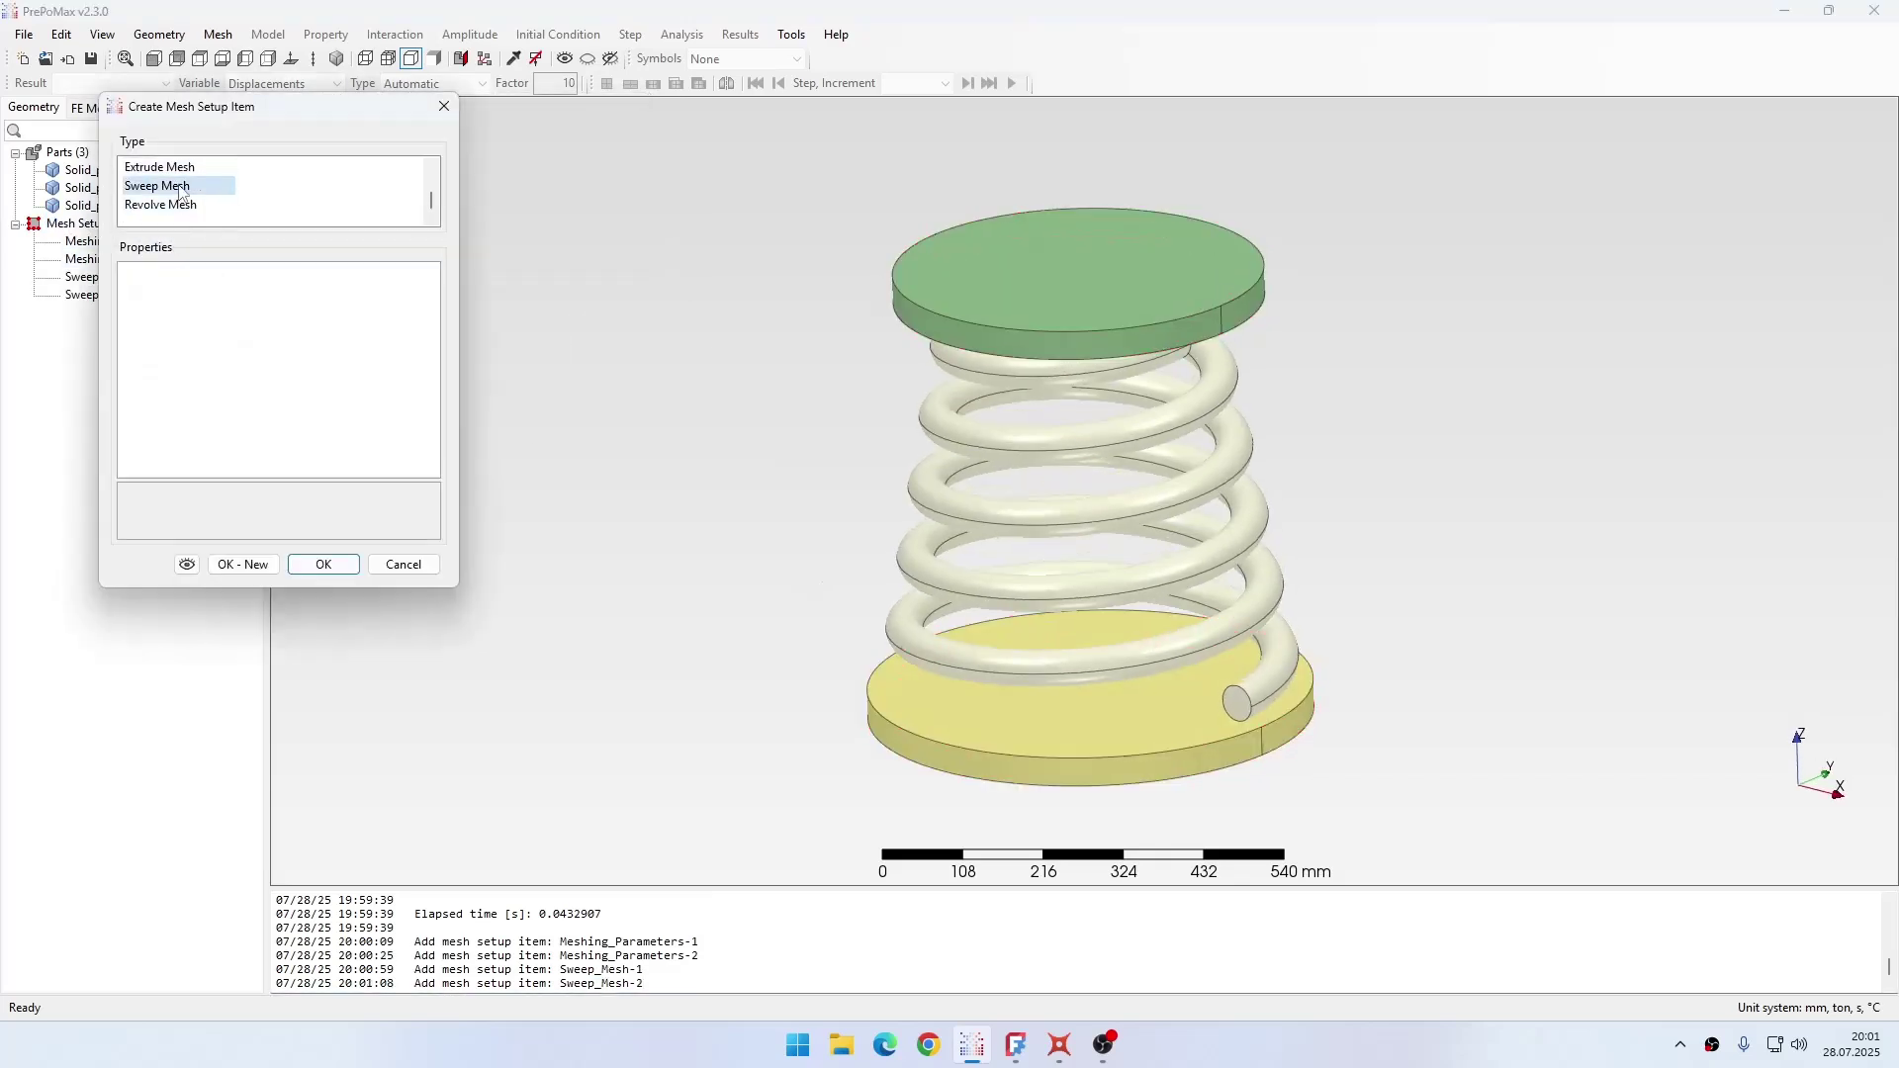
click(178, 186)
click(1243, 705)
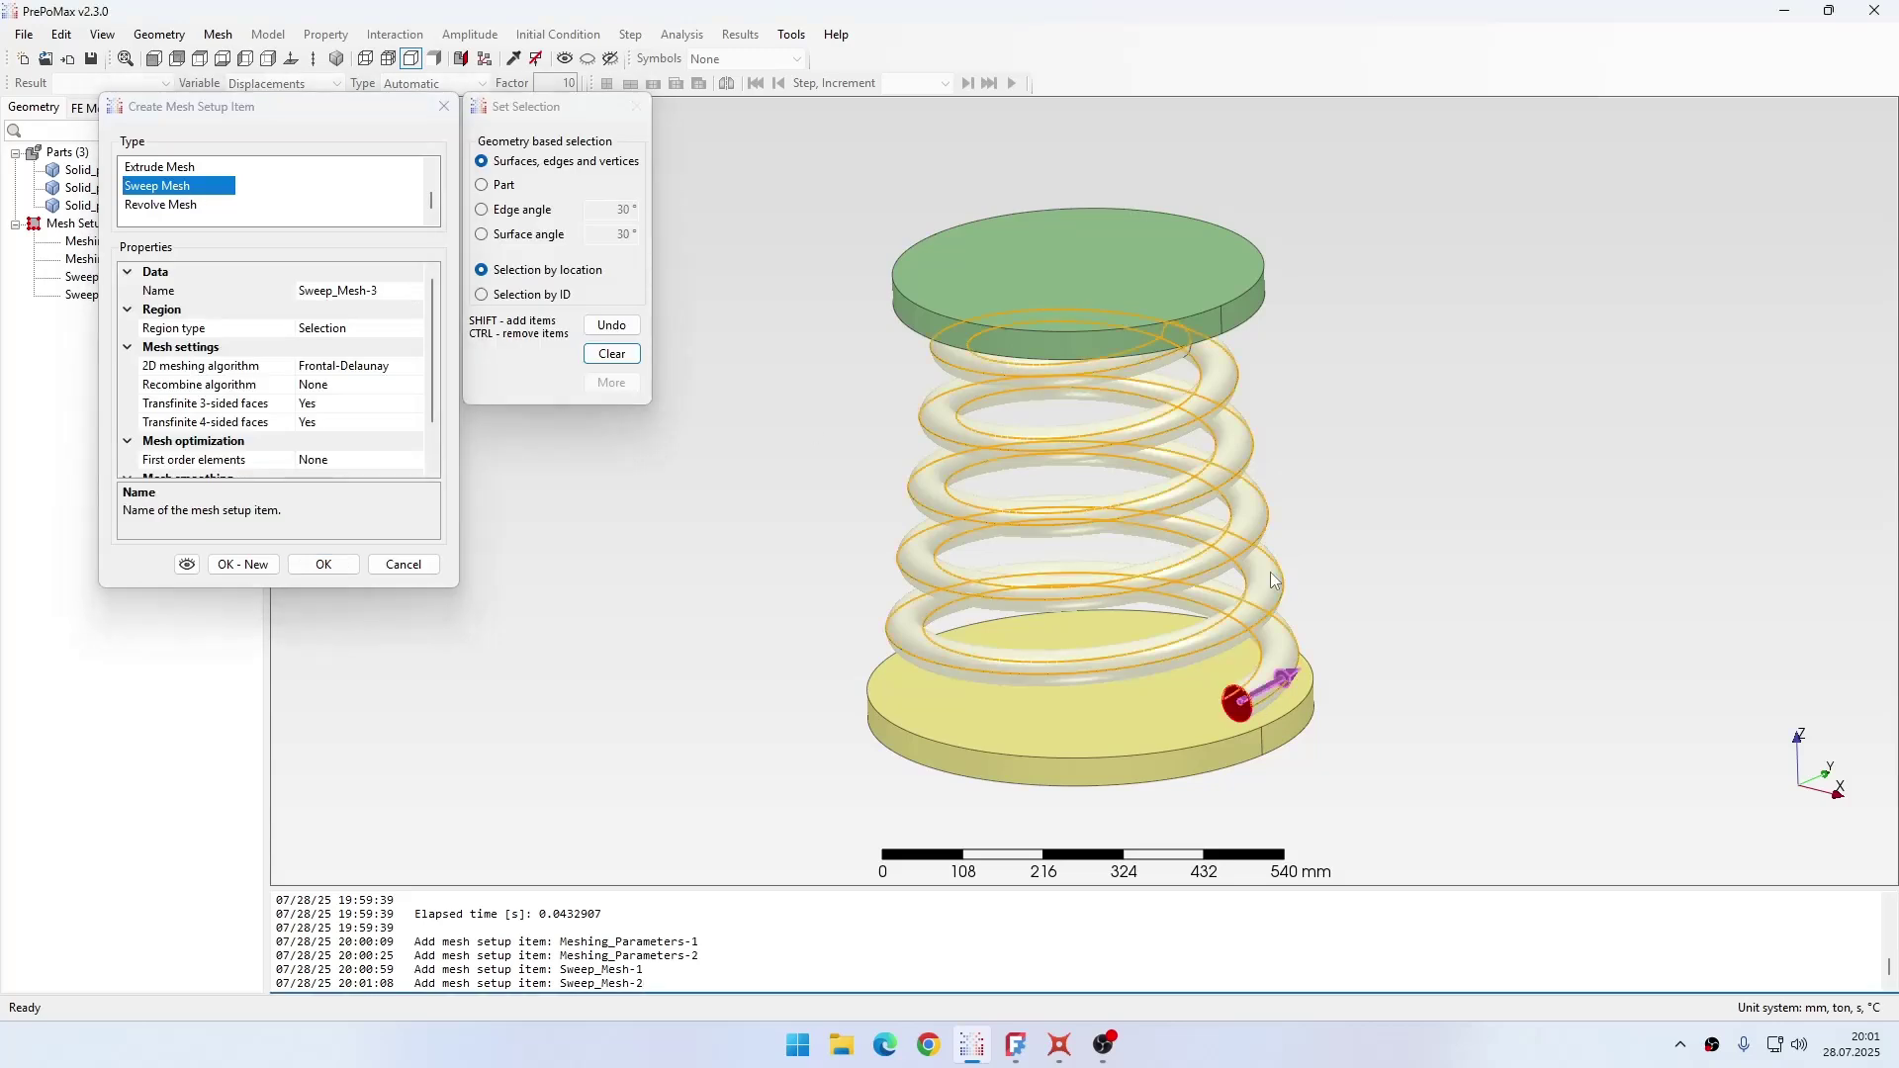
click(356, 366)
click(380, 510)
click(381, 385)
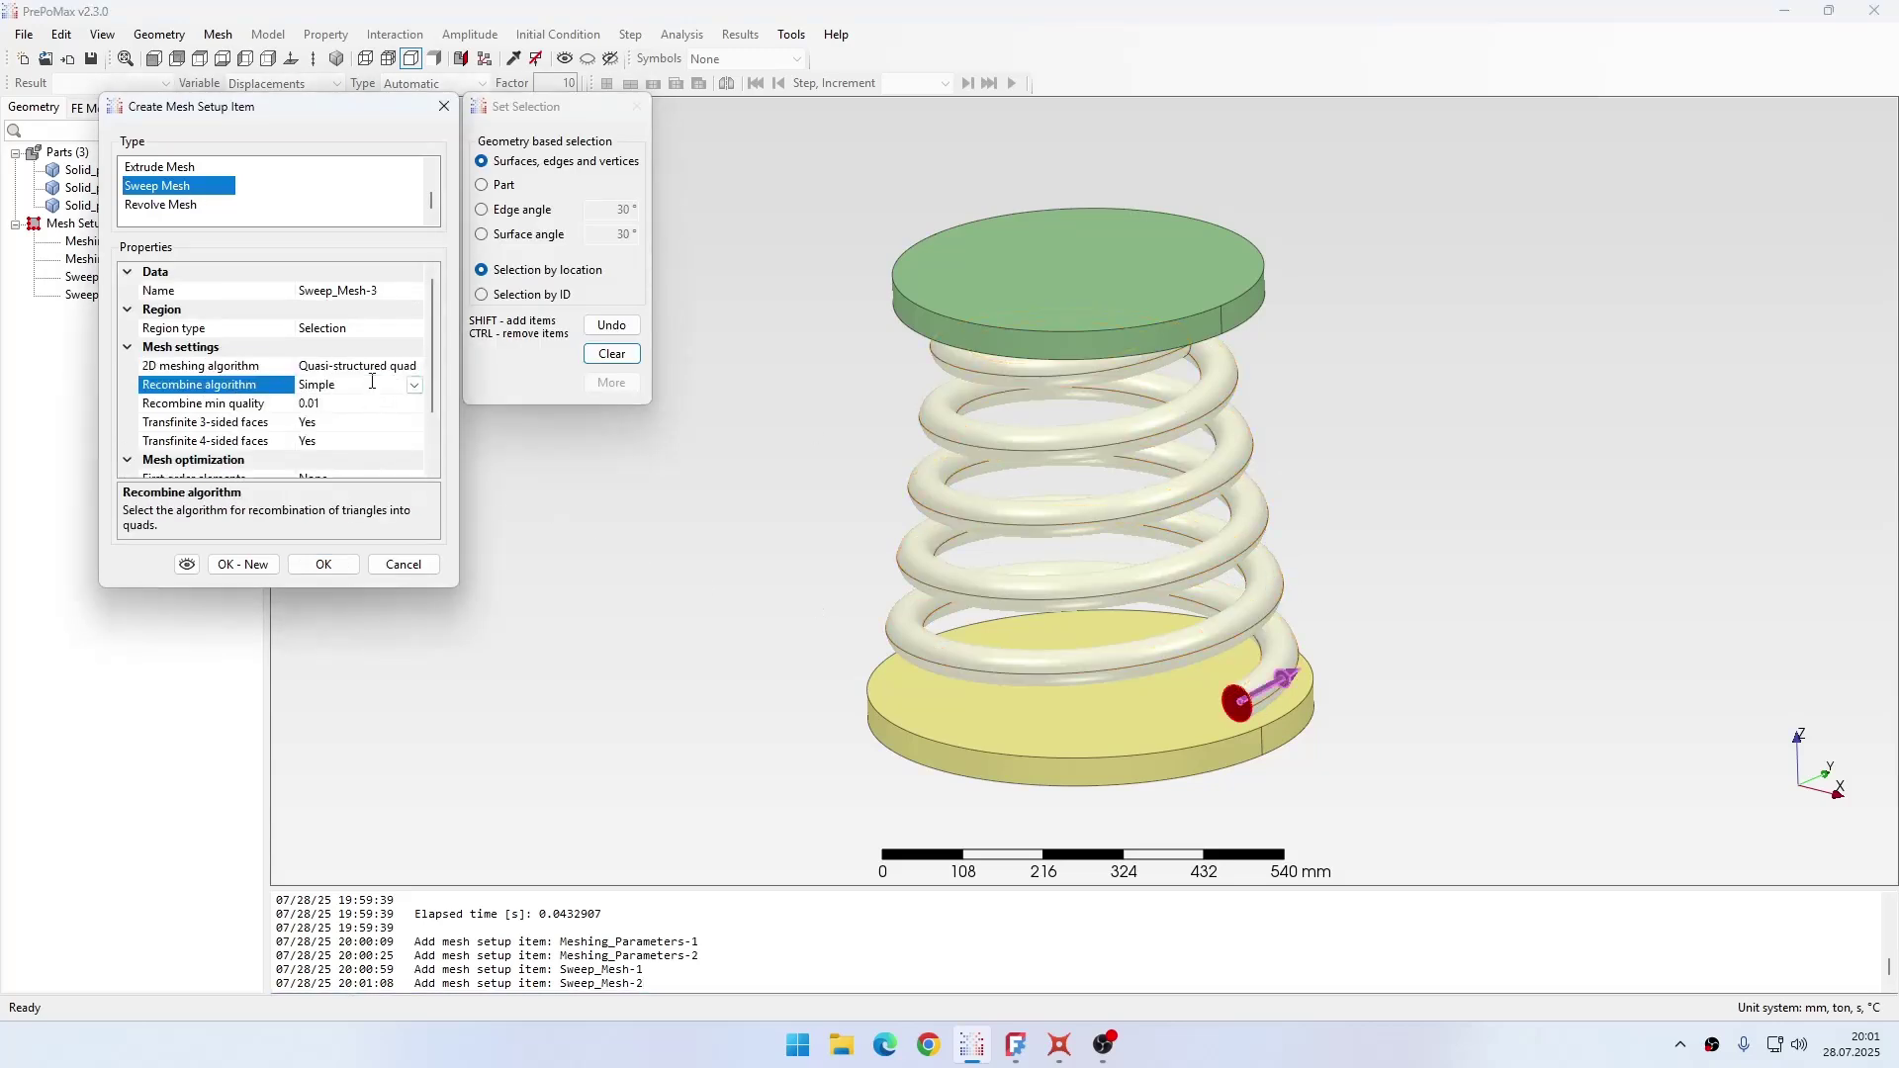
click(323, 564)
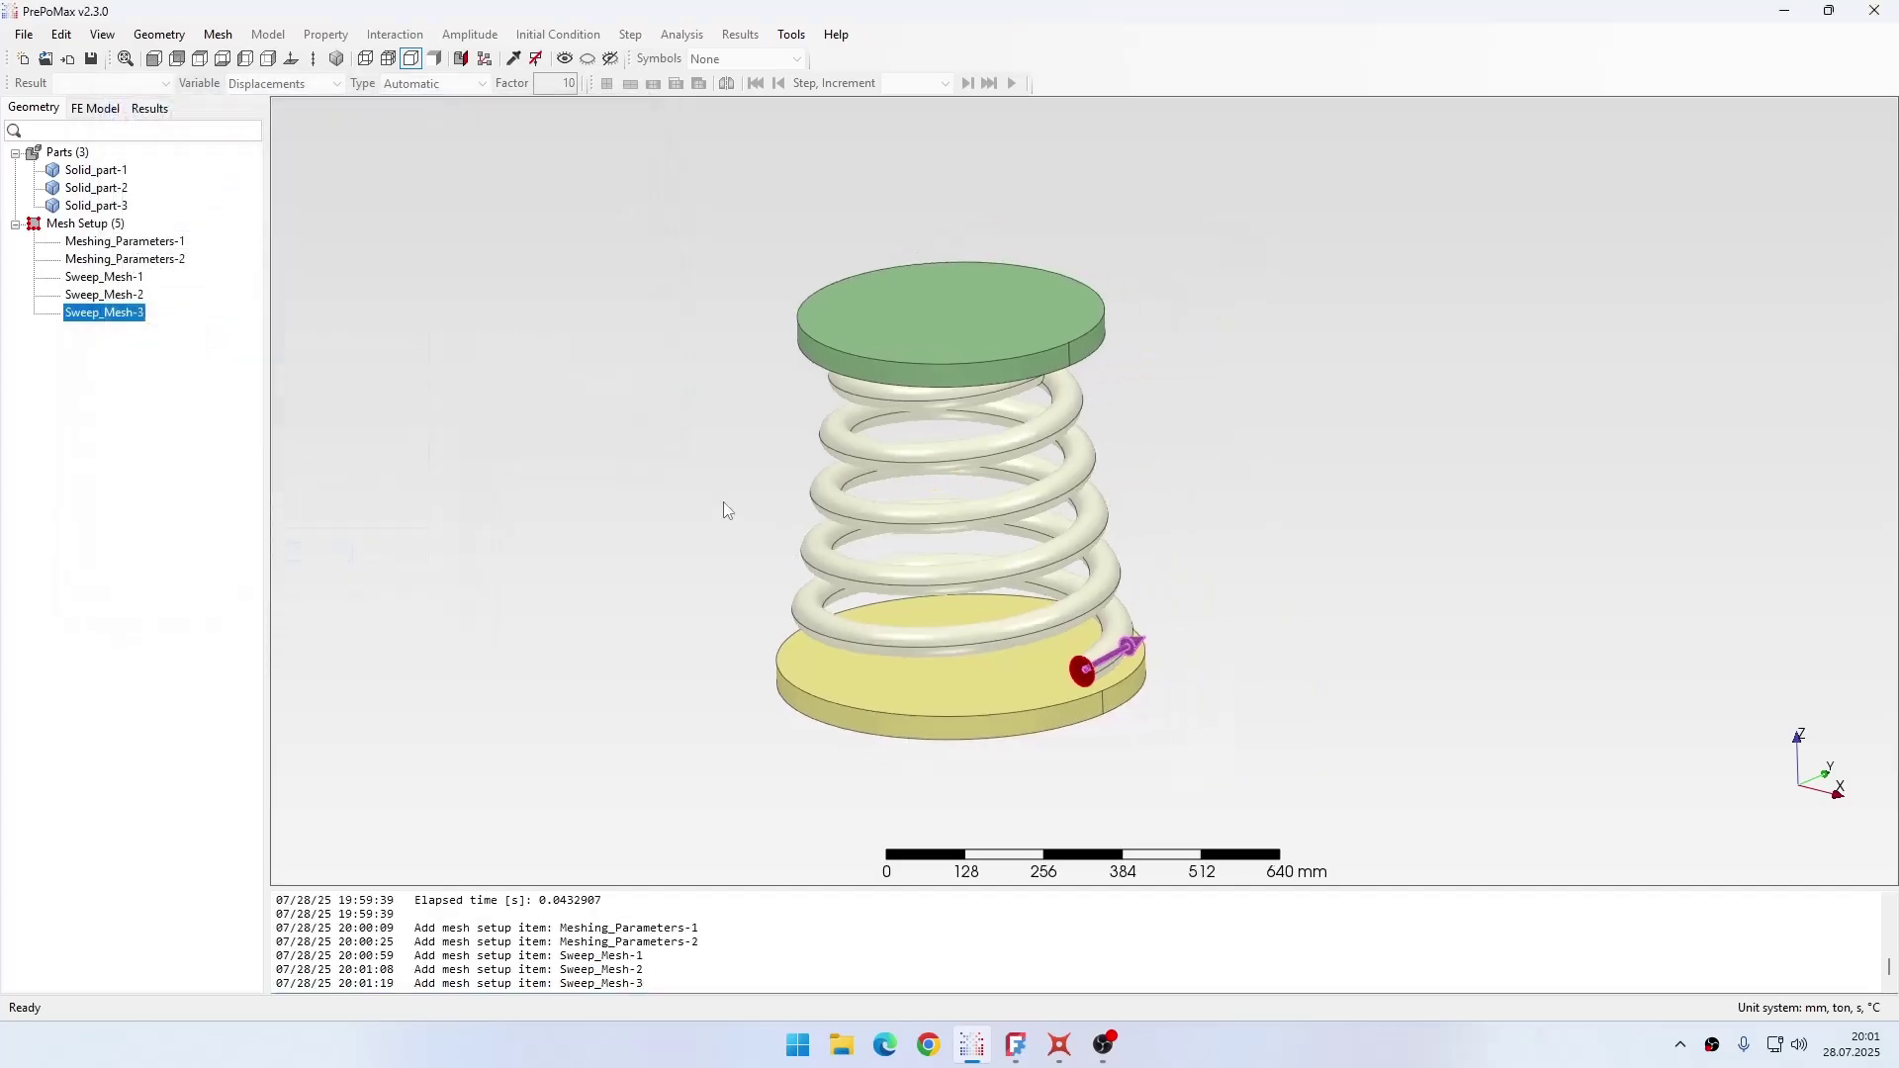
Step: Mesh all three solid parts together, giving 61404 nodes and 52038 elements
click(724, 502)
drag(651, 271, 1429, 784)
right_click(966, 327)
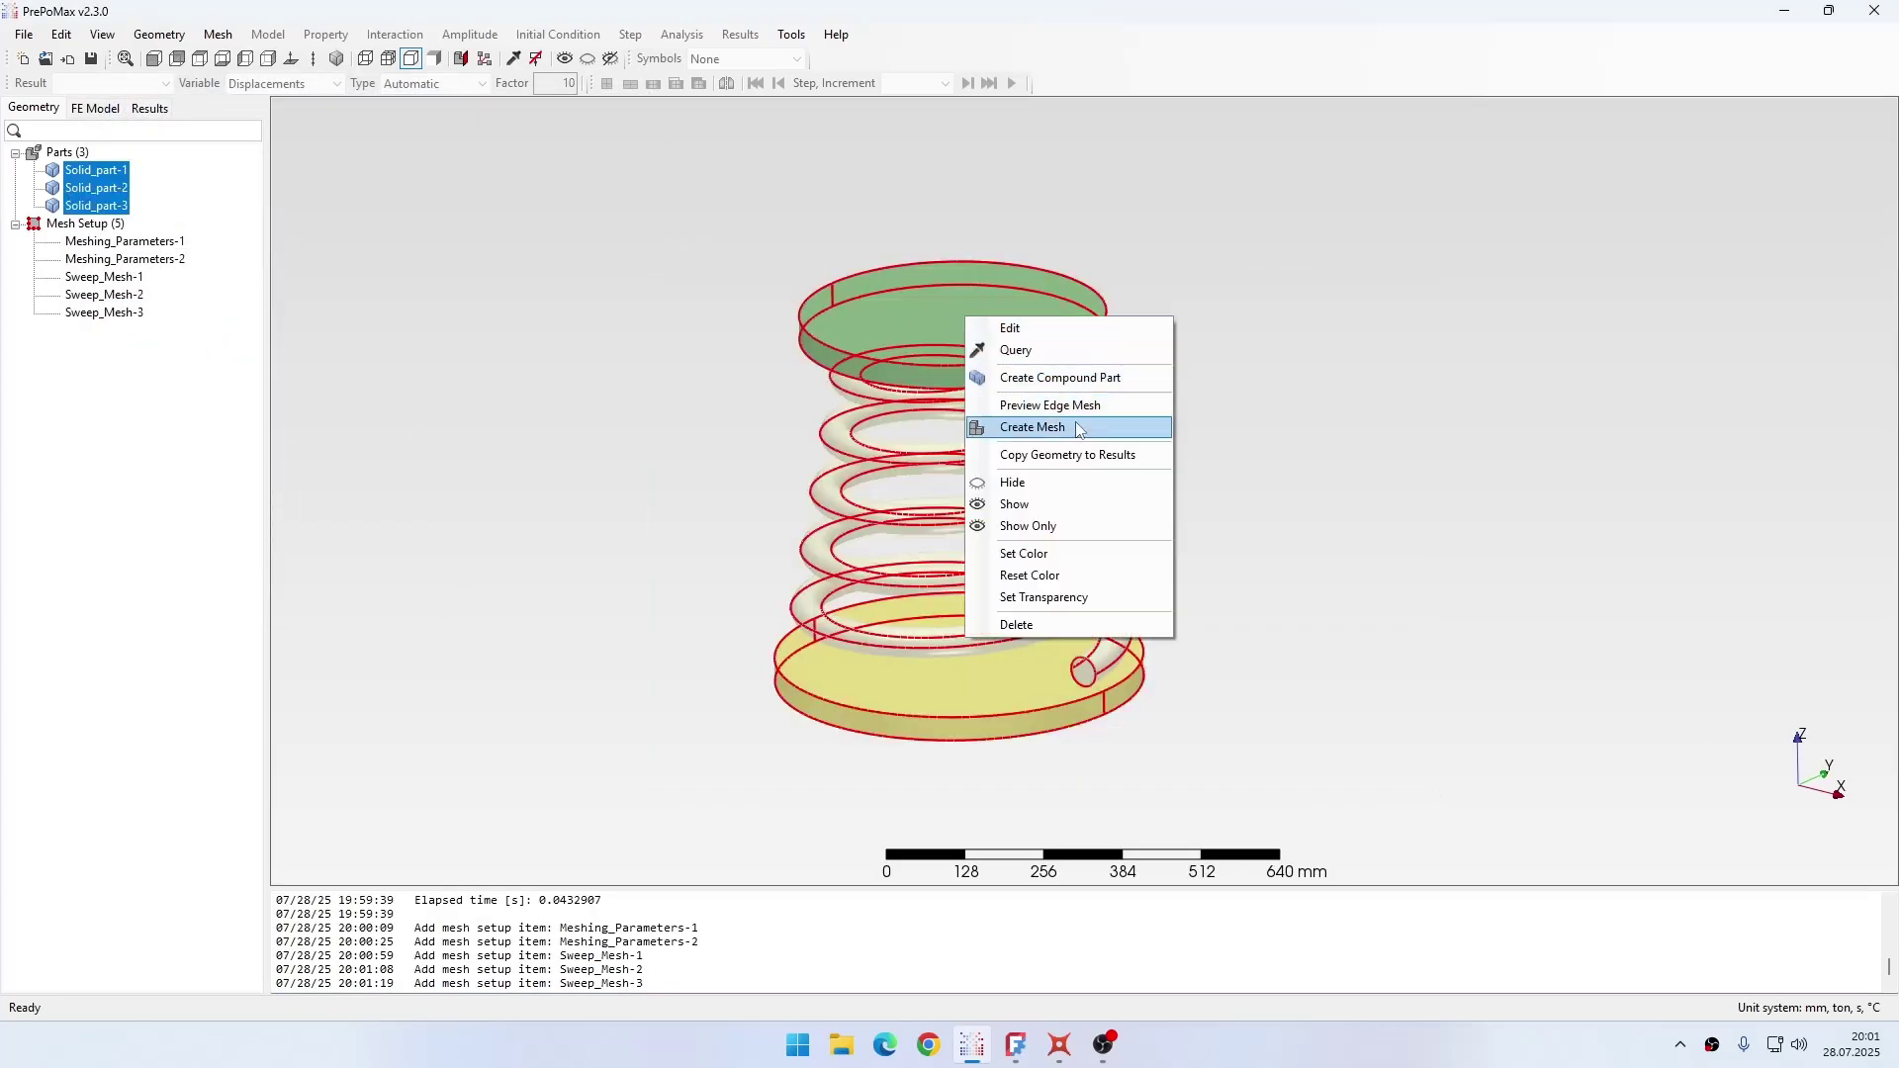
click(1023, 429)
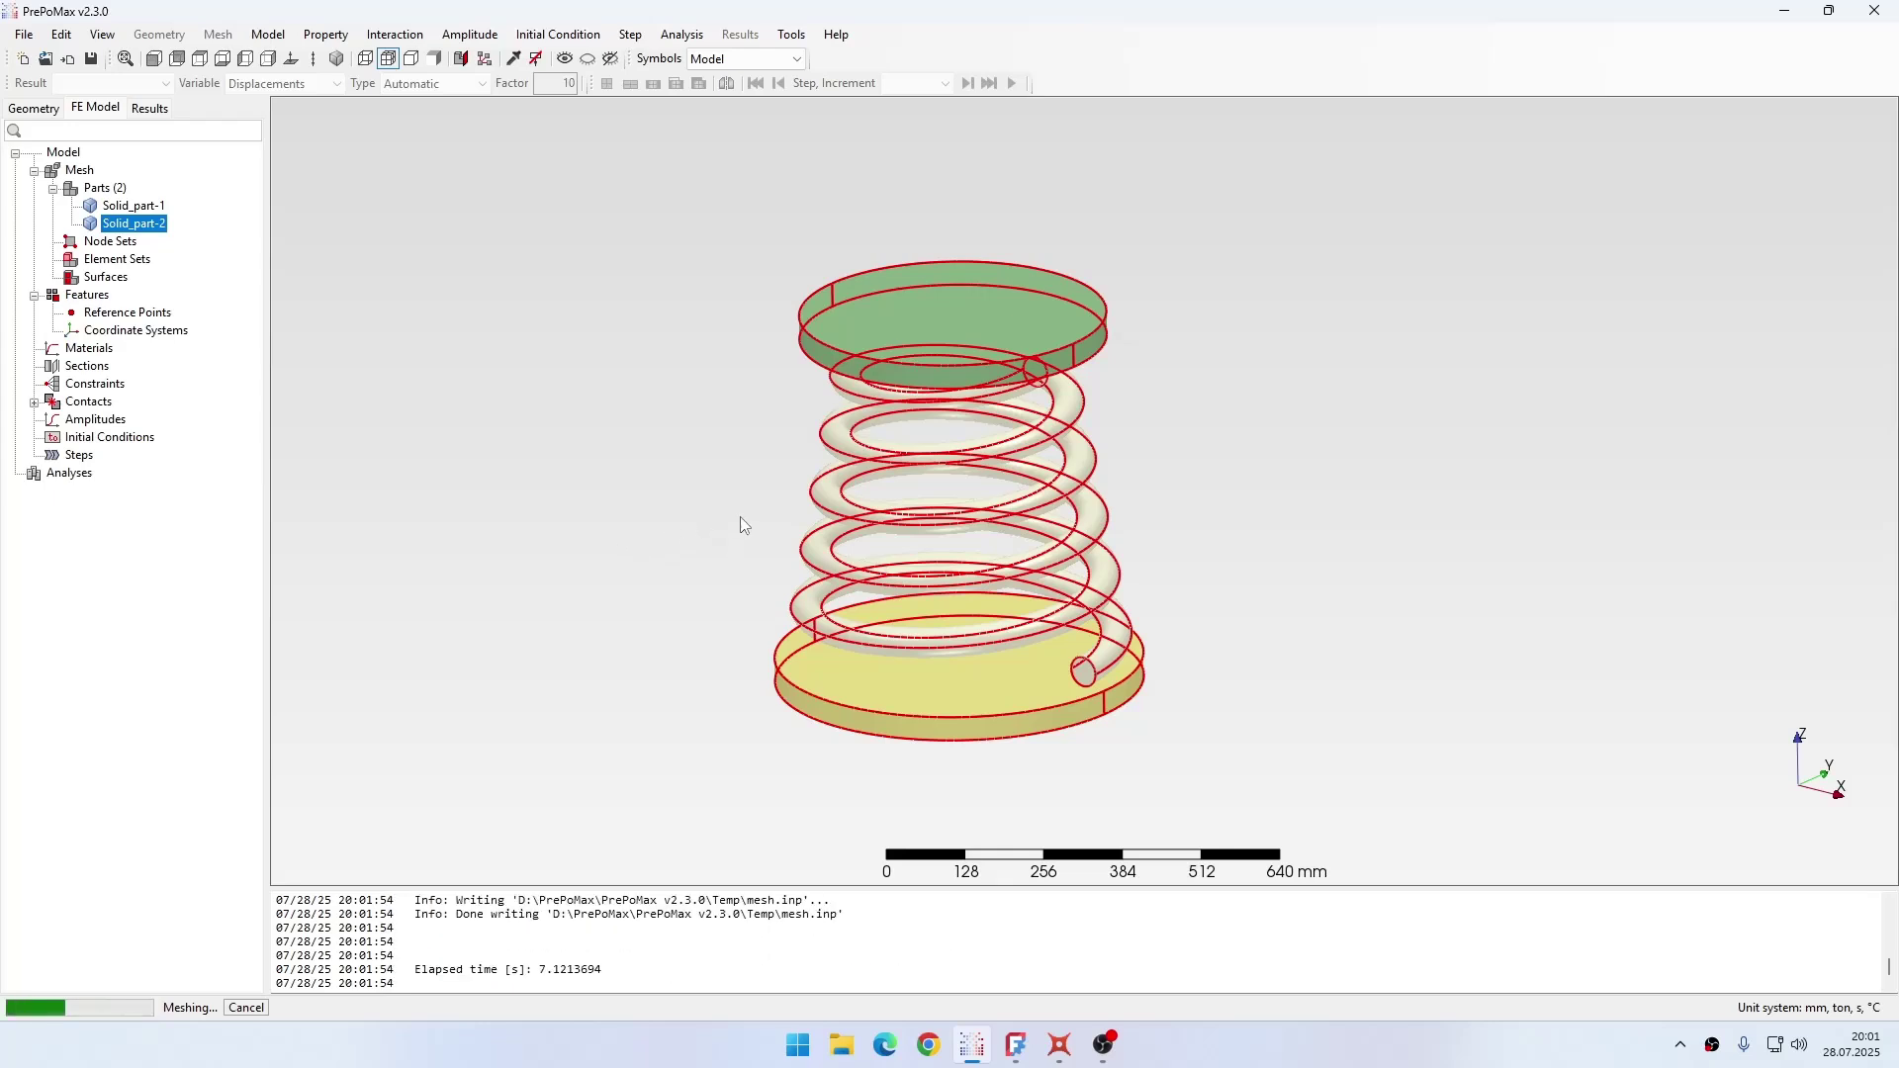
Step: Zoom and orbit around the meshed spring assembly to inspect the swept elements
click(797, 562)
middle_drag(965, 510, 924, 515)
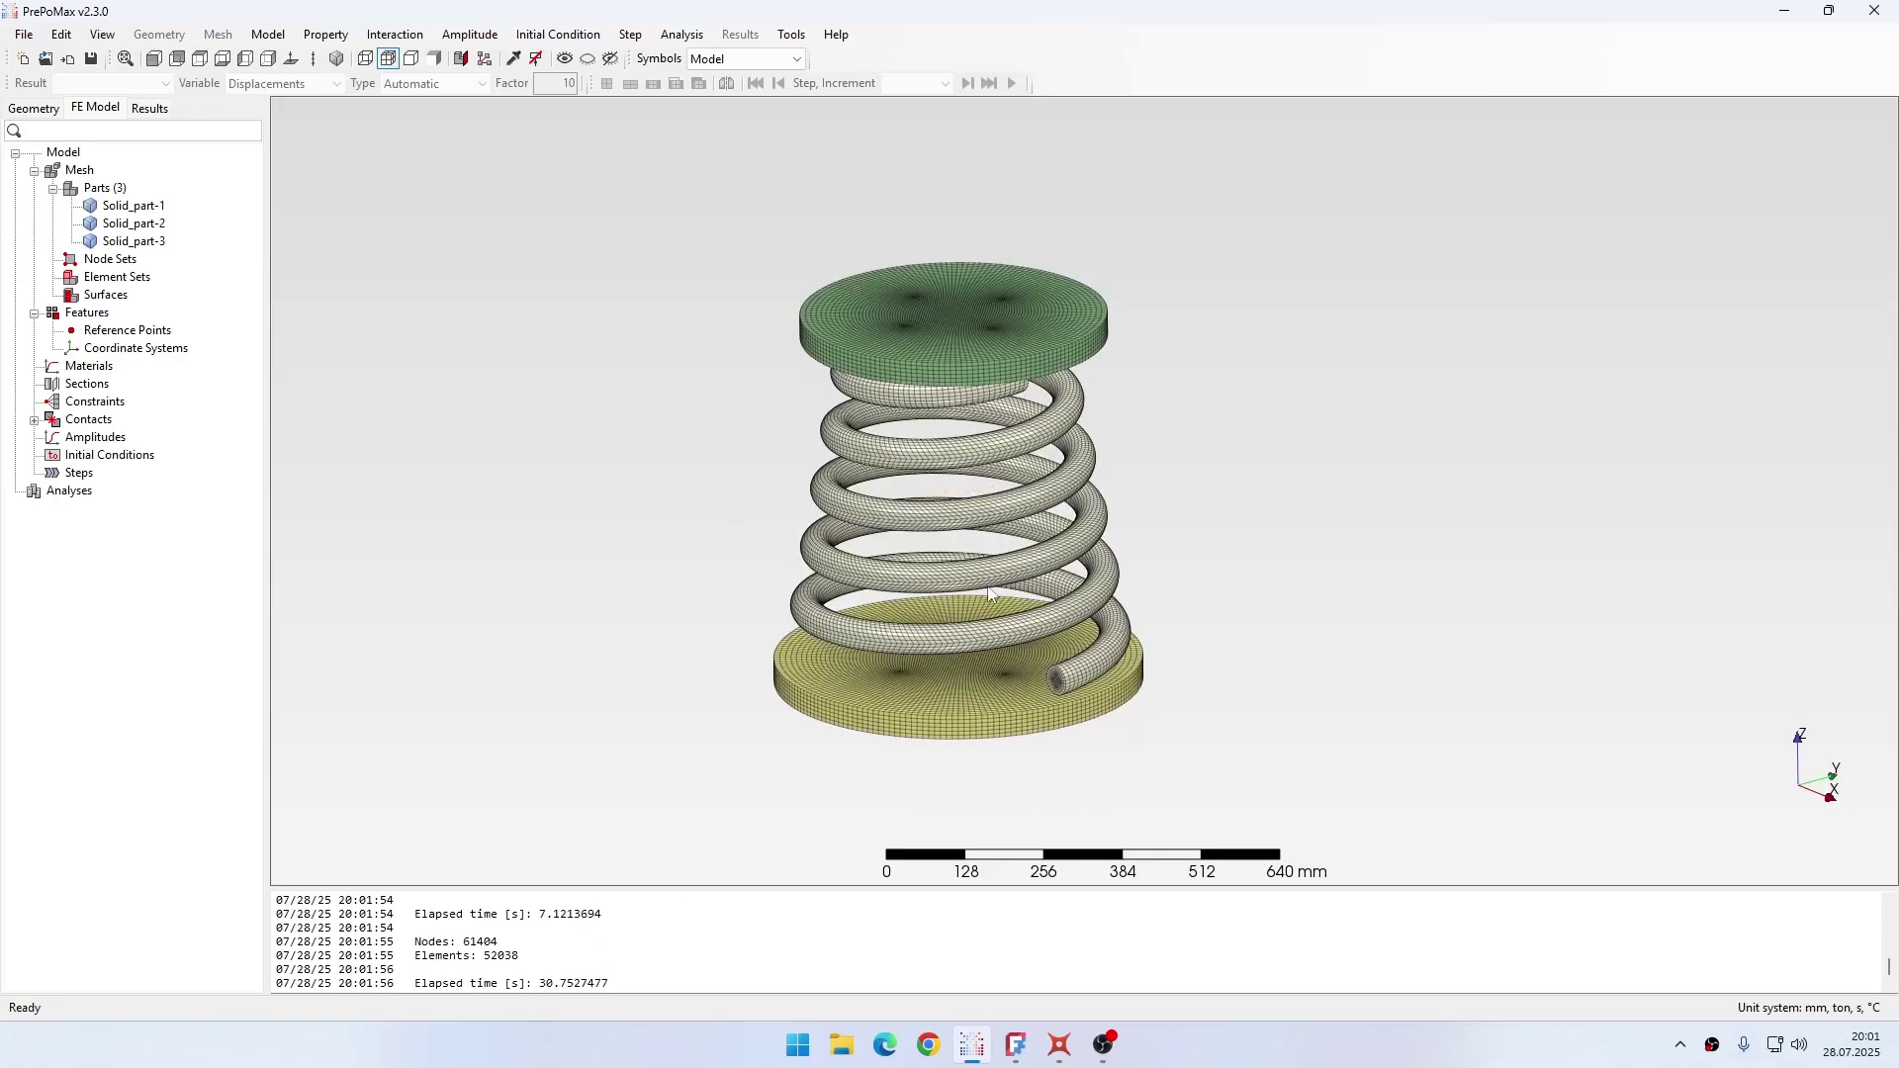
scroll(1023, 661, up, 3)
scroll(1064, 662, up, 3)
scroll(1067, 643, down, 5)
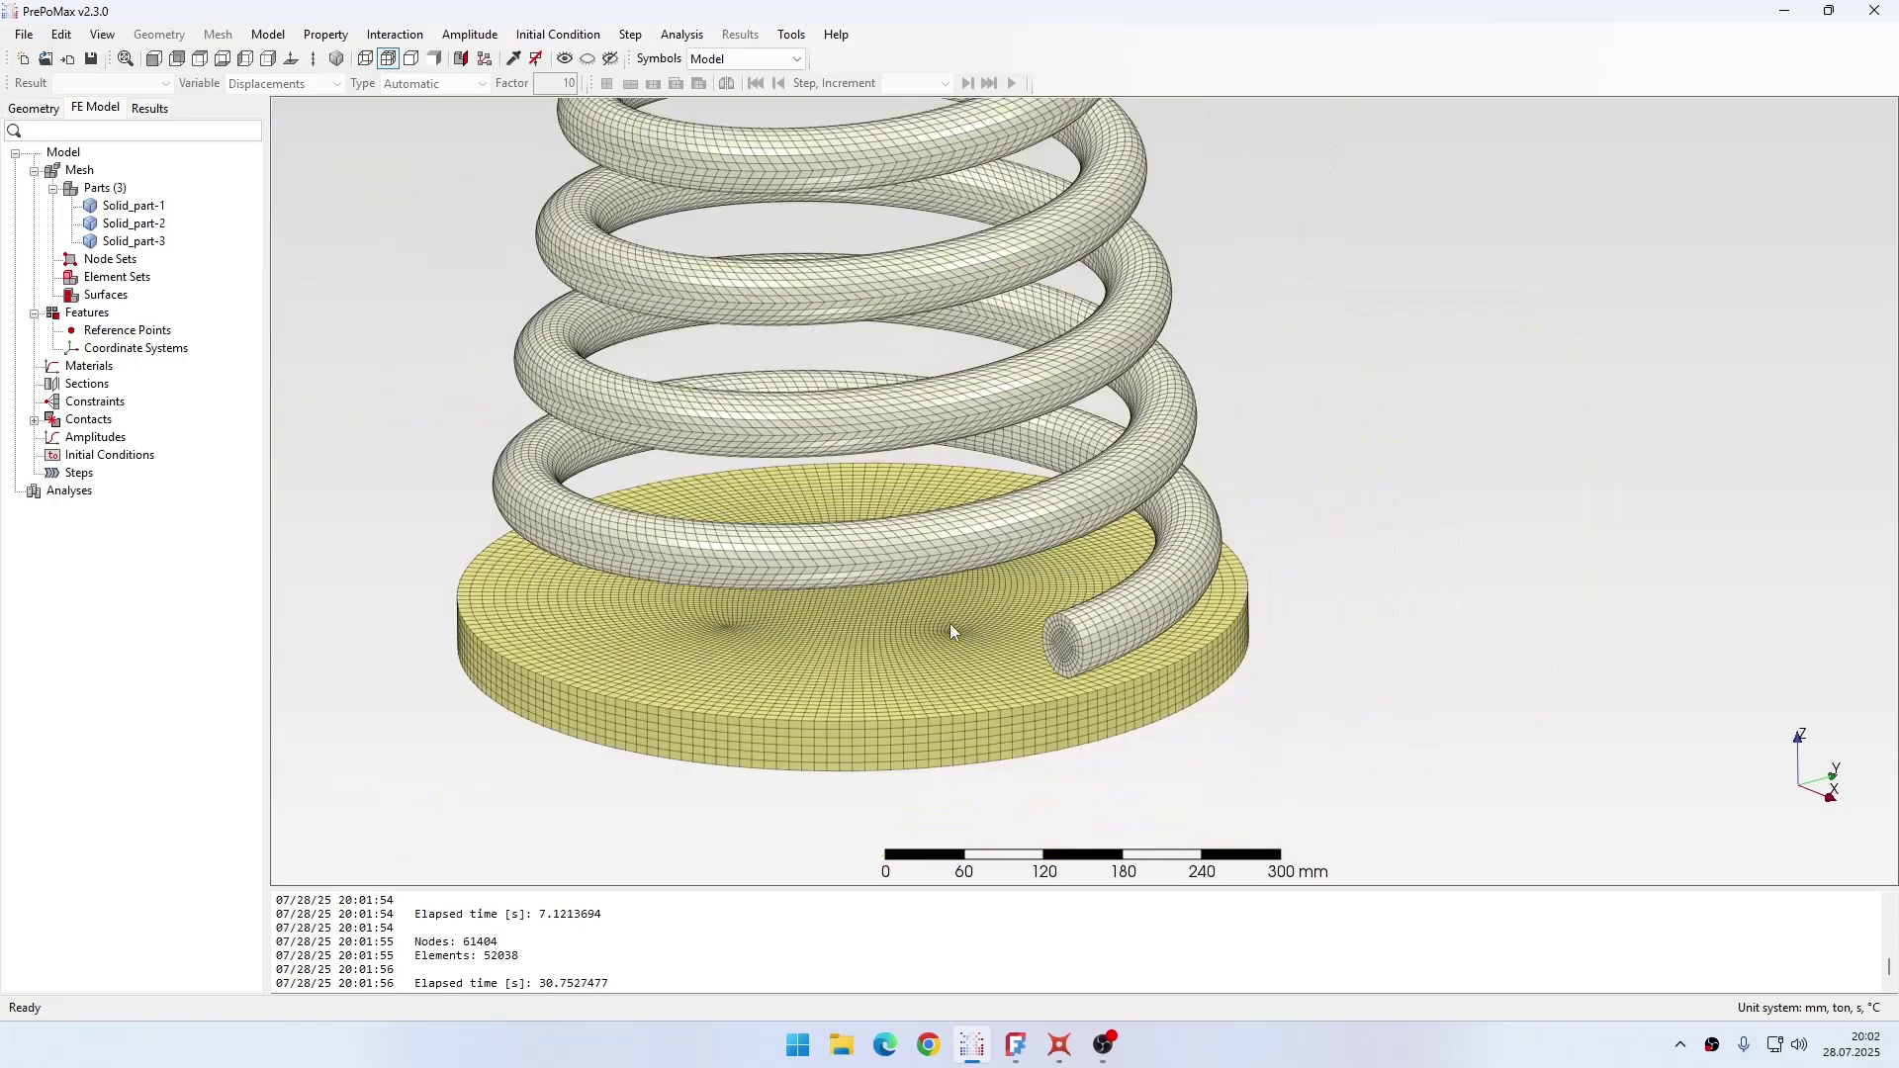
scroll(950, 623, up, 4)
scroll(833, 594, up, 6)
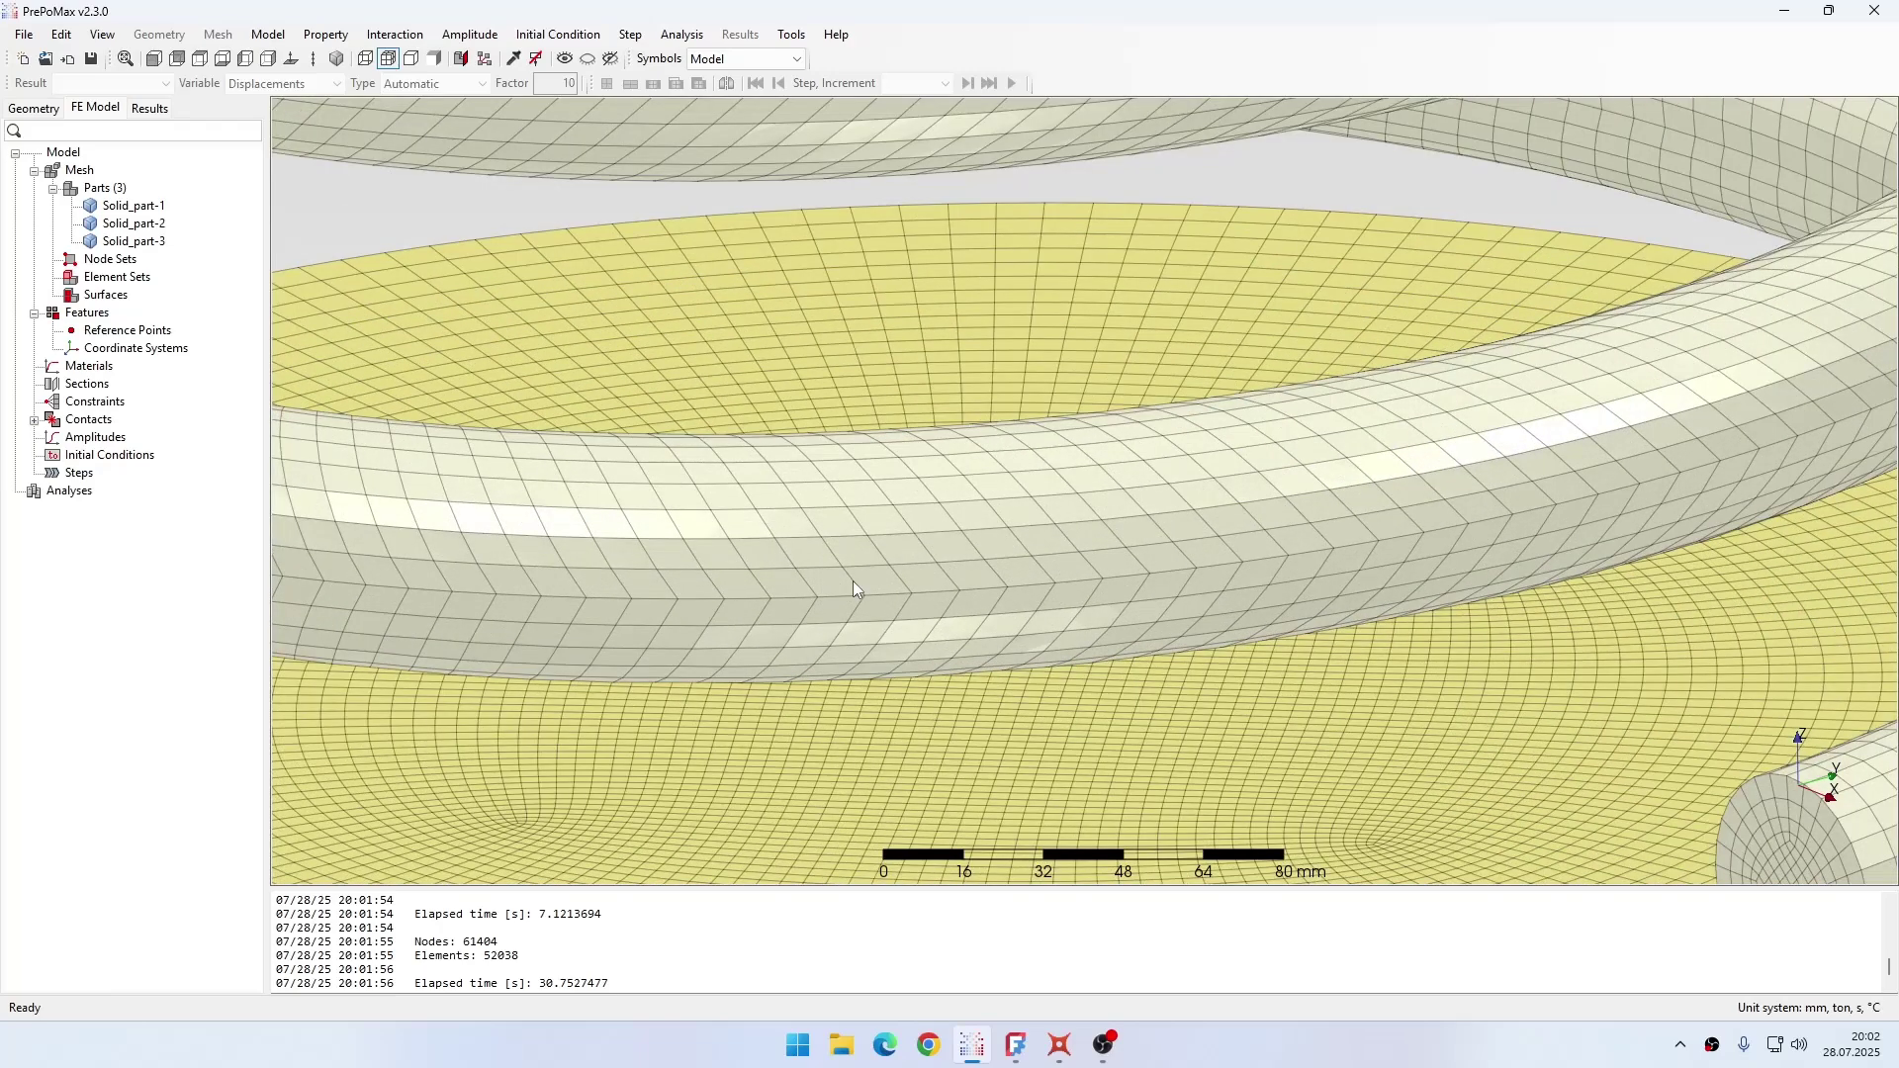
scroll(852, 579, down, 6)
scroll(879, 495, up, 4)
scroll(887, 465, down, 1)
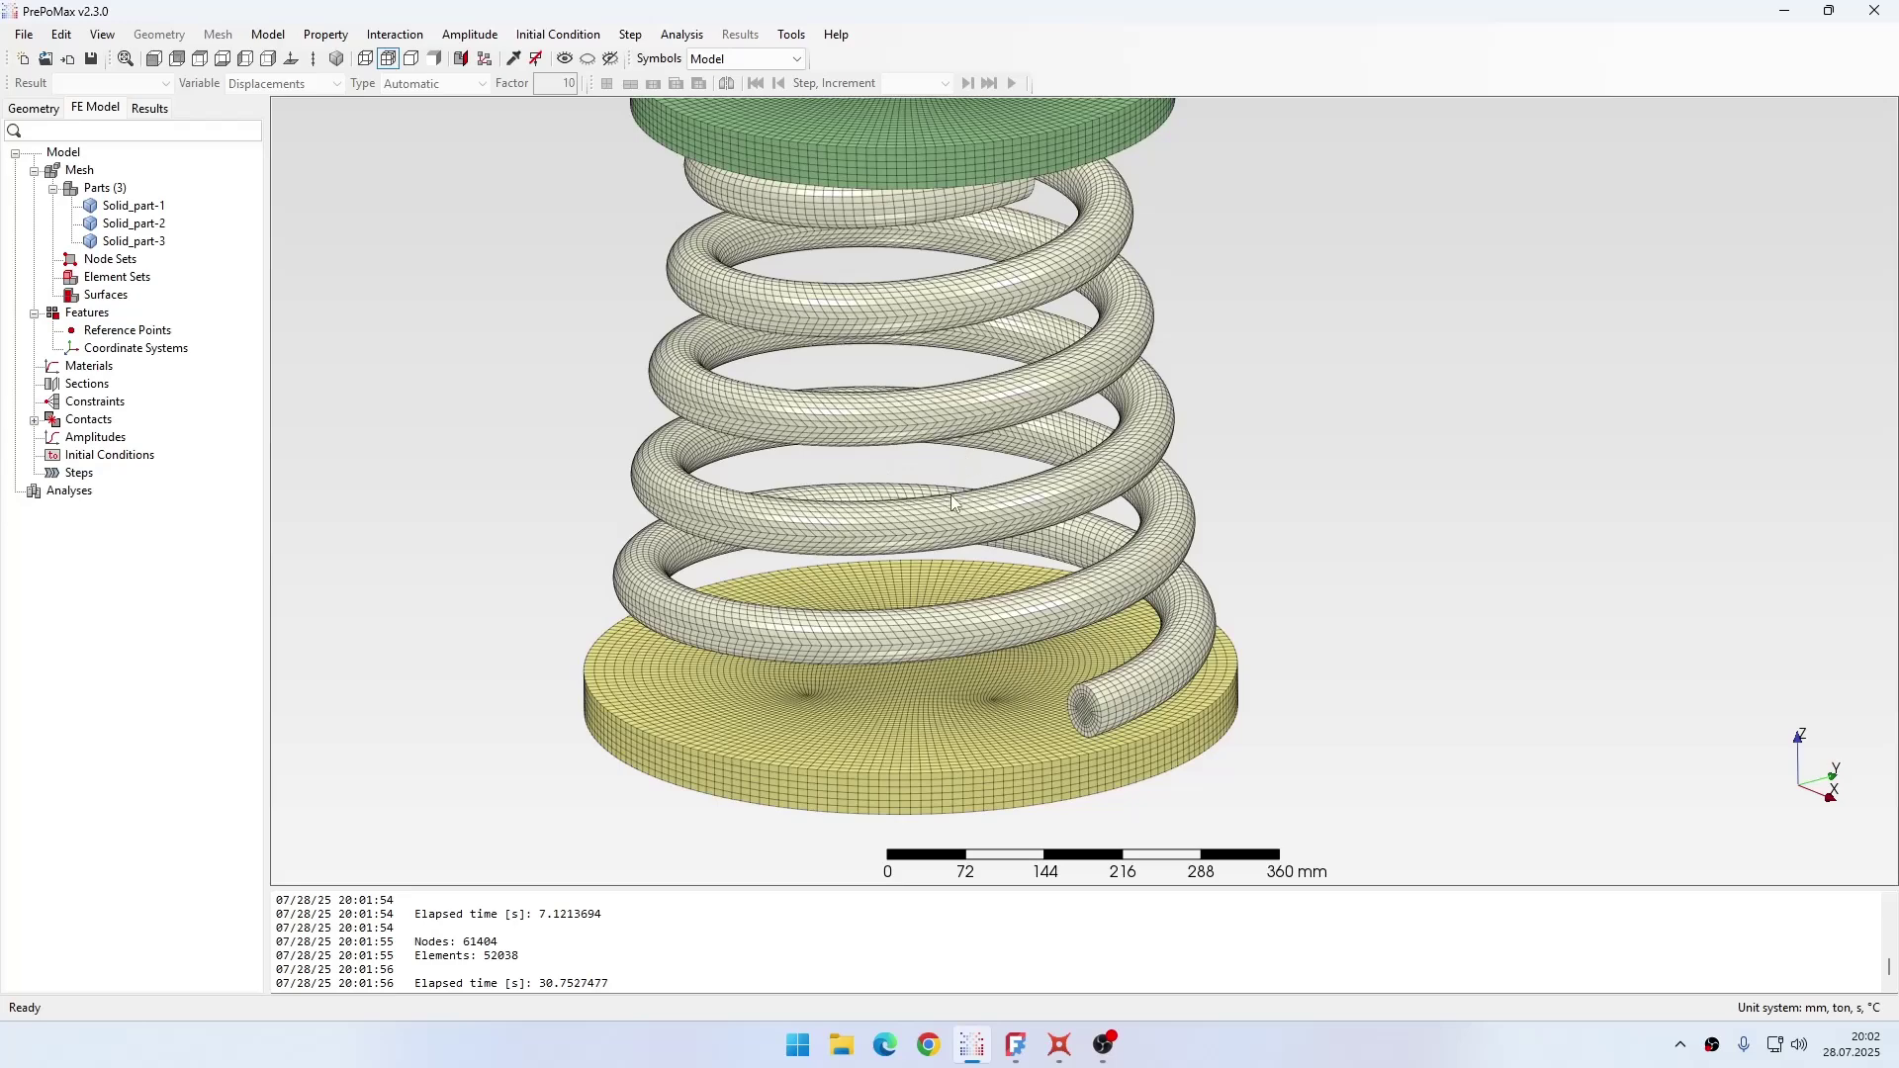
scroll(955, 504, down, 2)
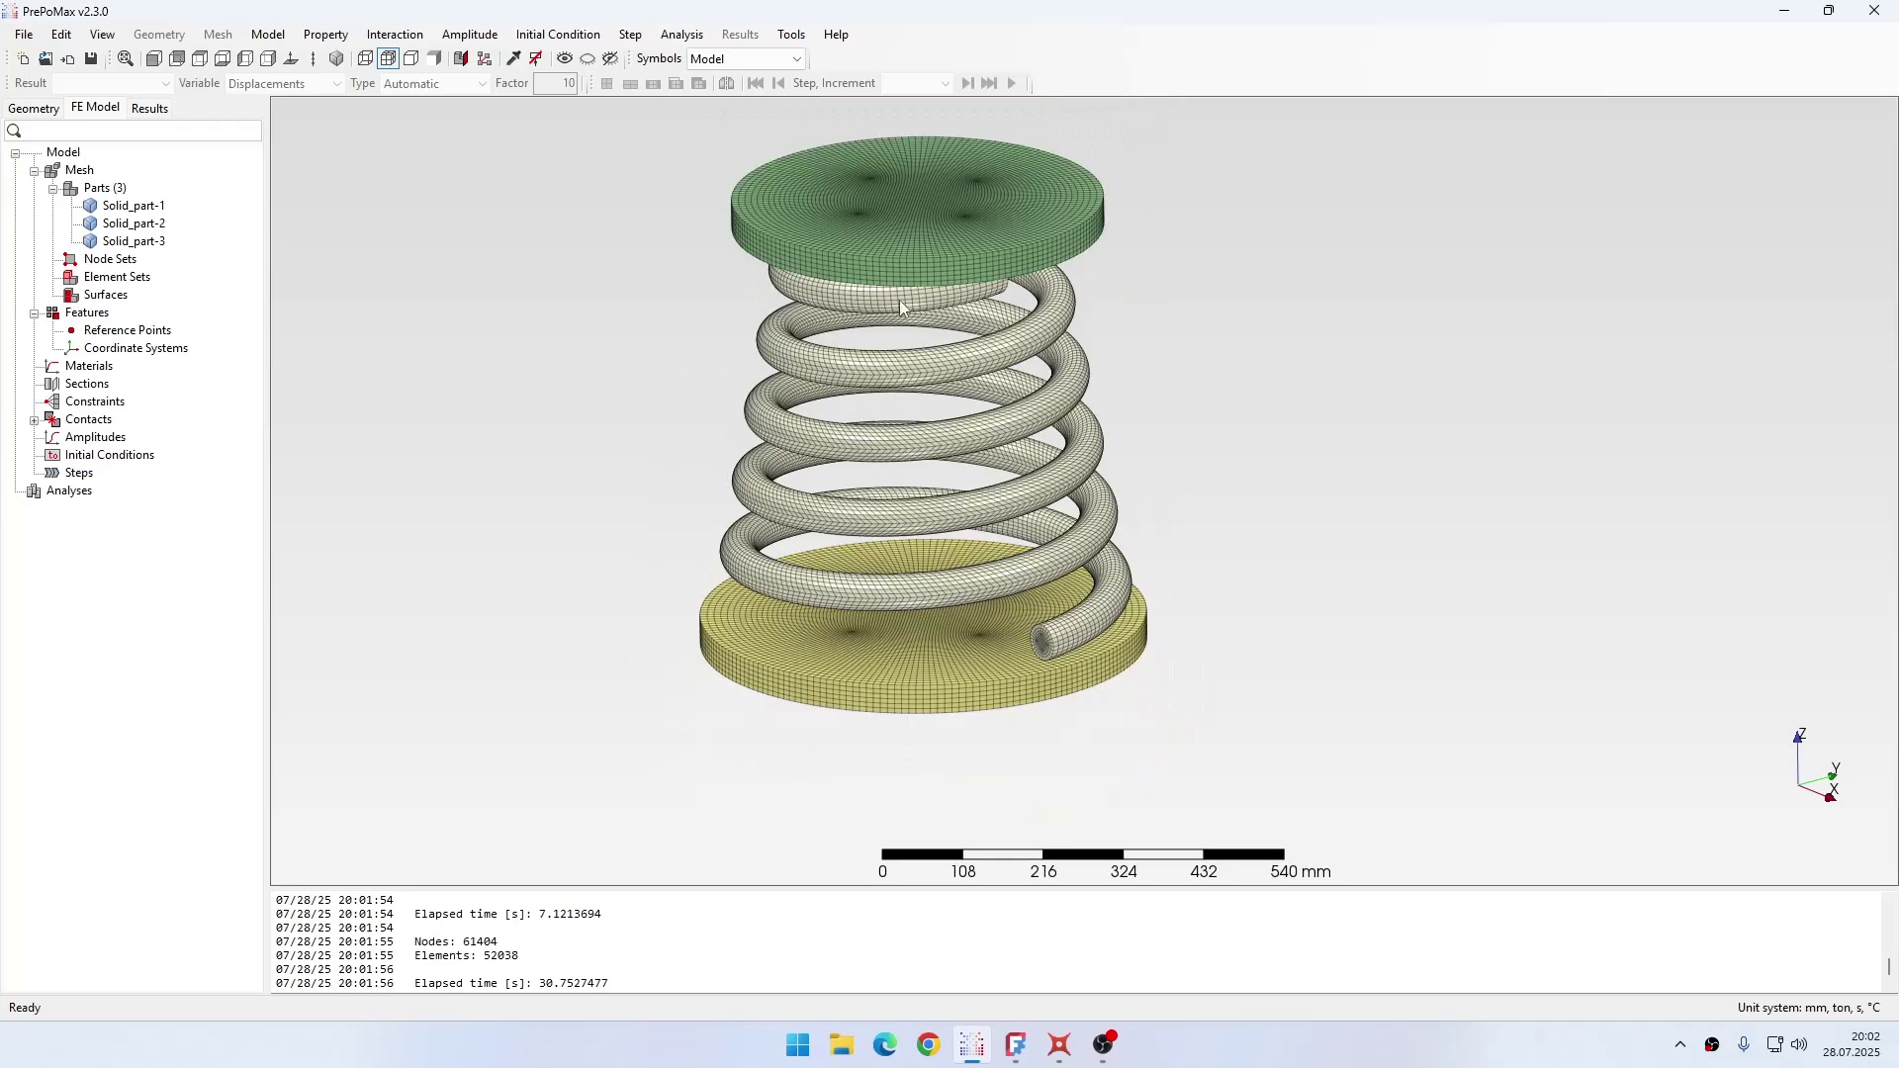
middle_drag(904, 308, 942, 349)
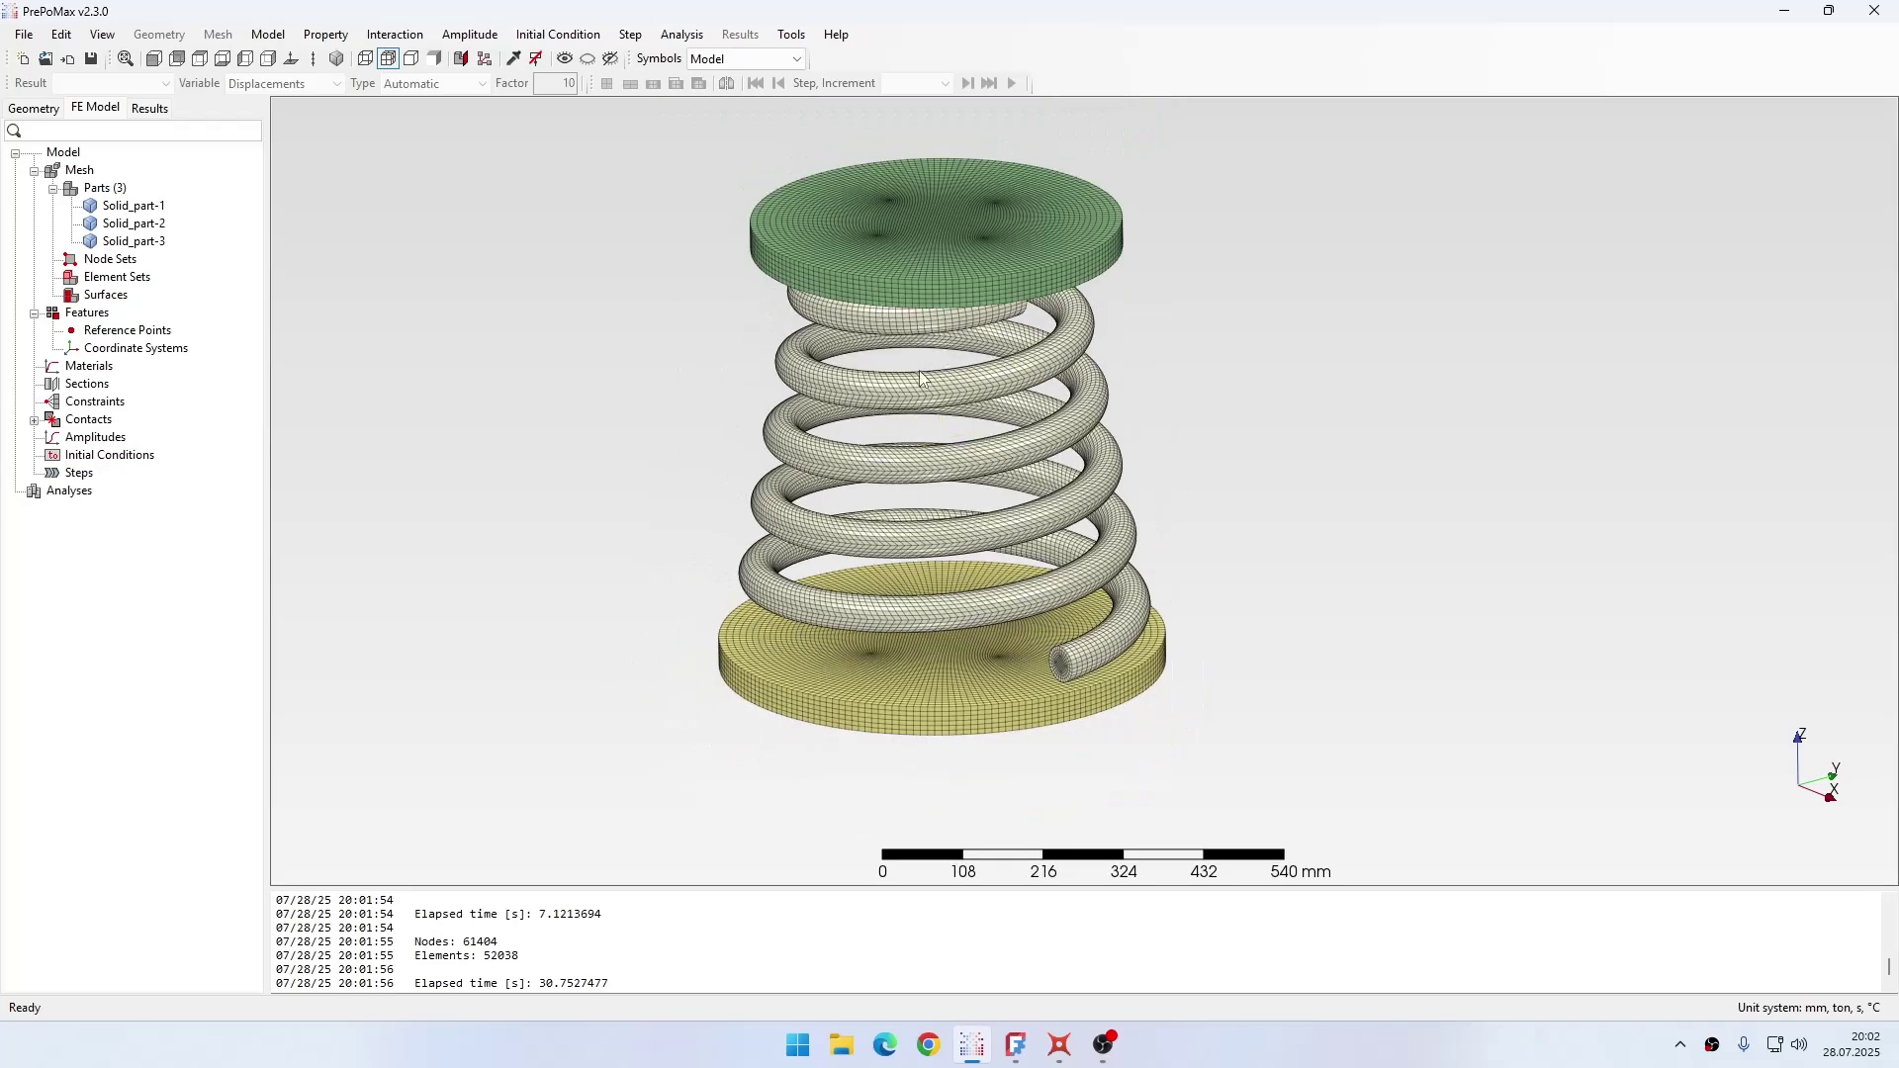
Step: Run an element quality check on the spring part Solid_part-1
click(268, 34)
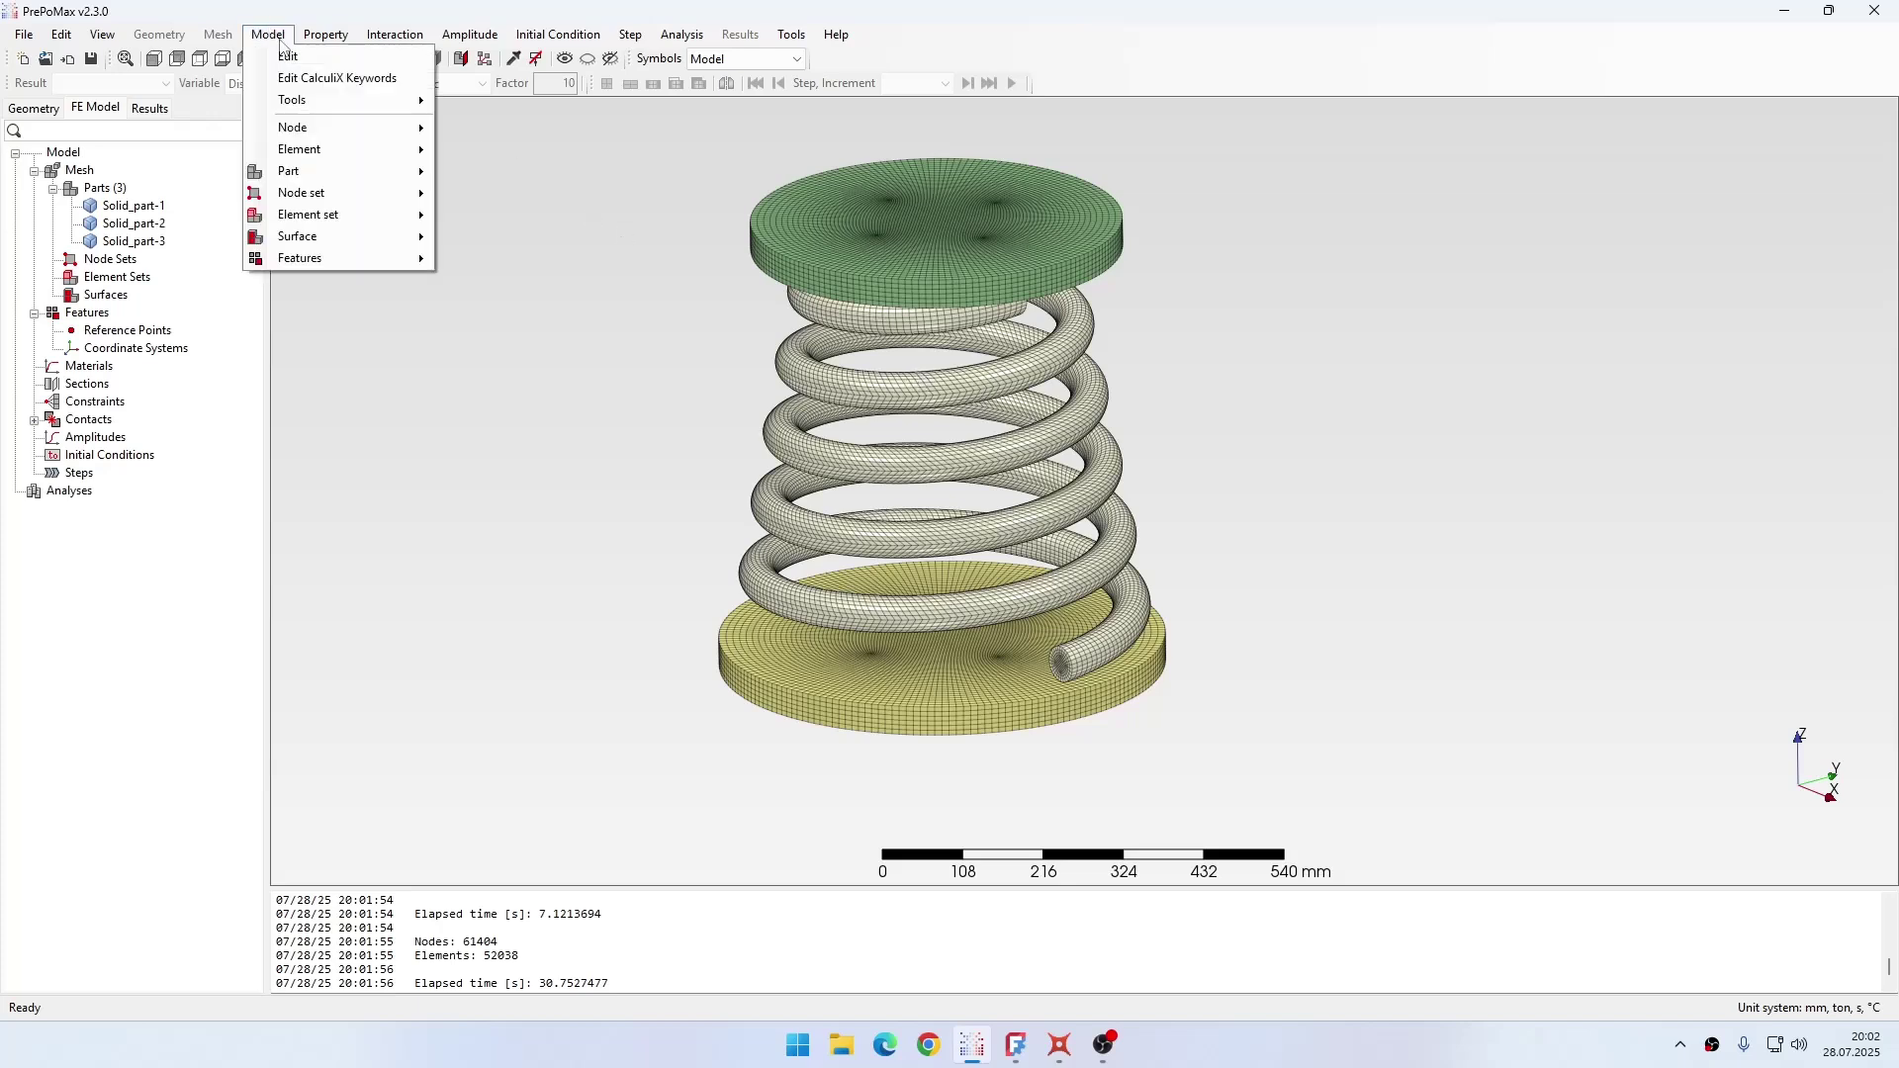
mouse_move(315, 151)
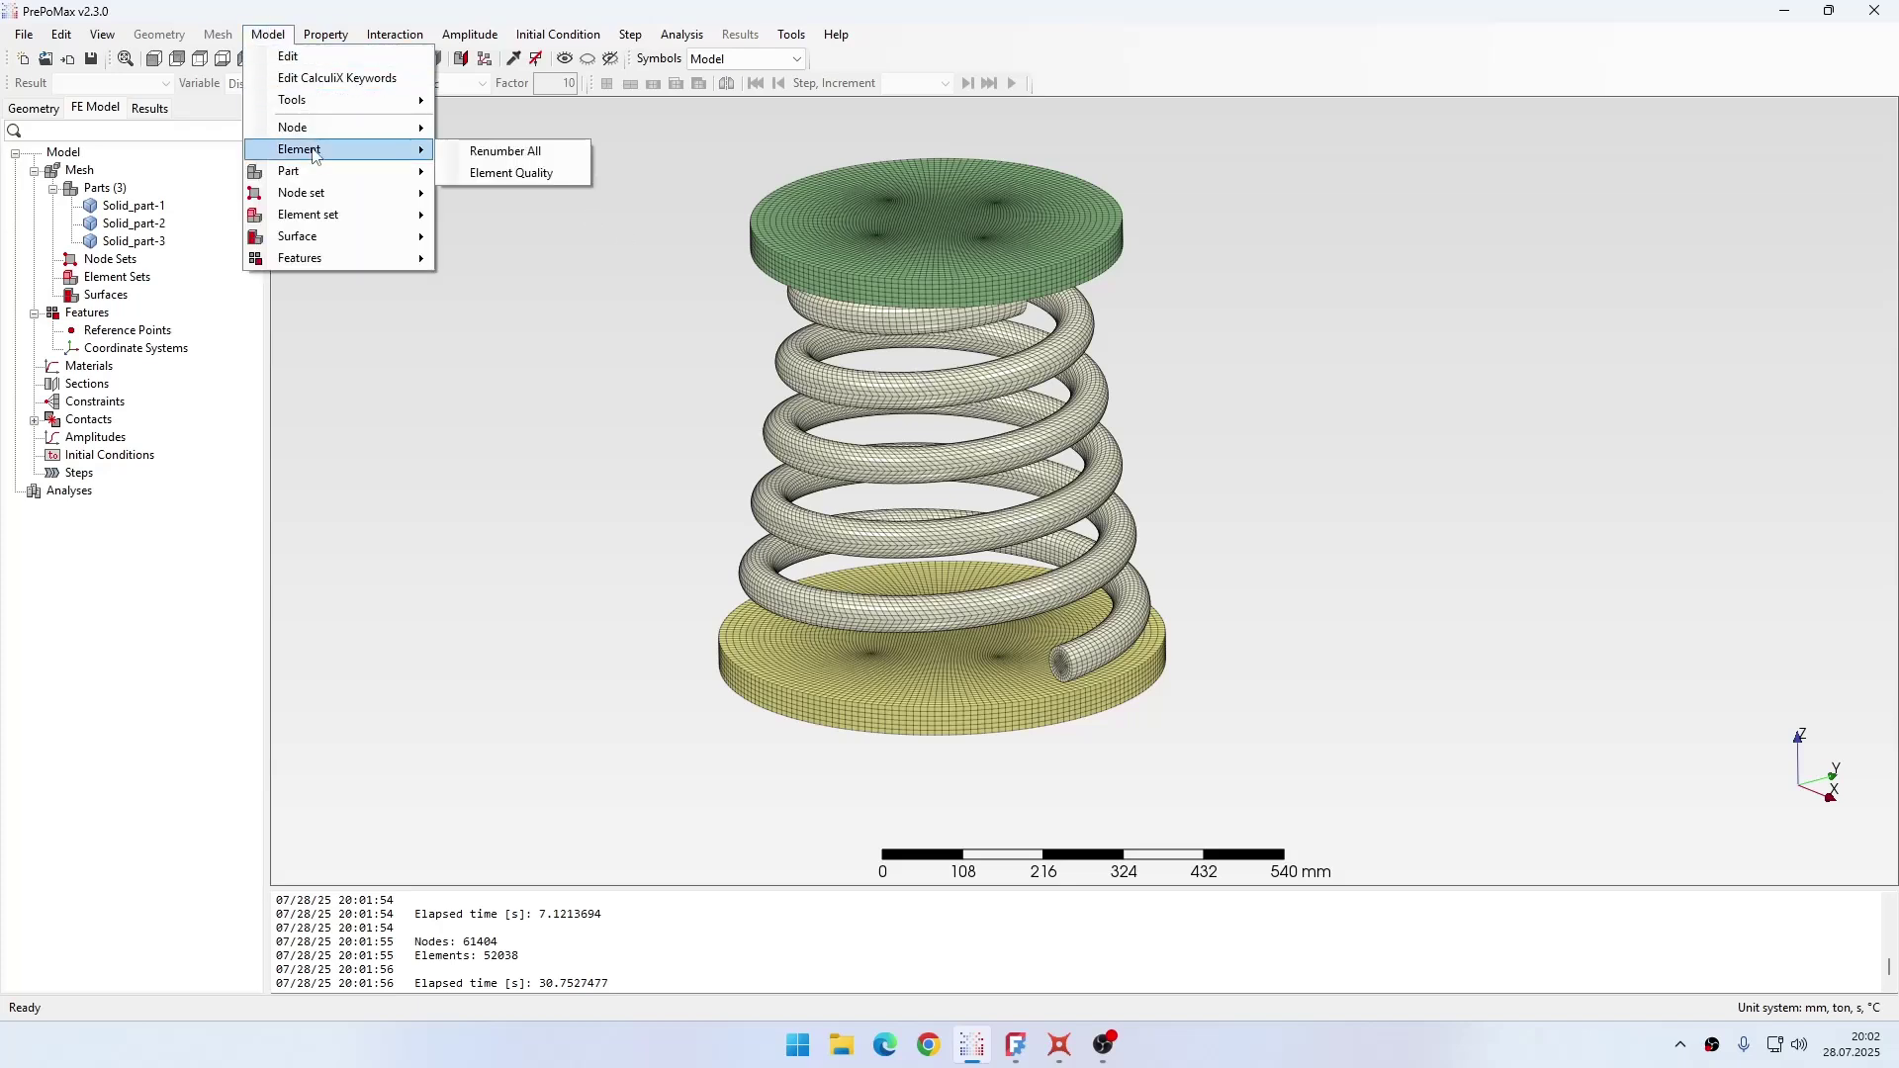
click(526, 175)
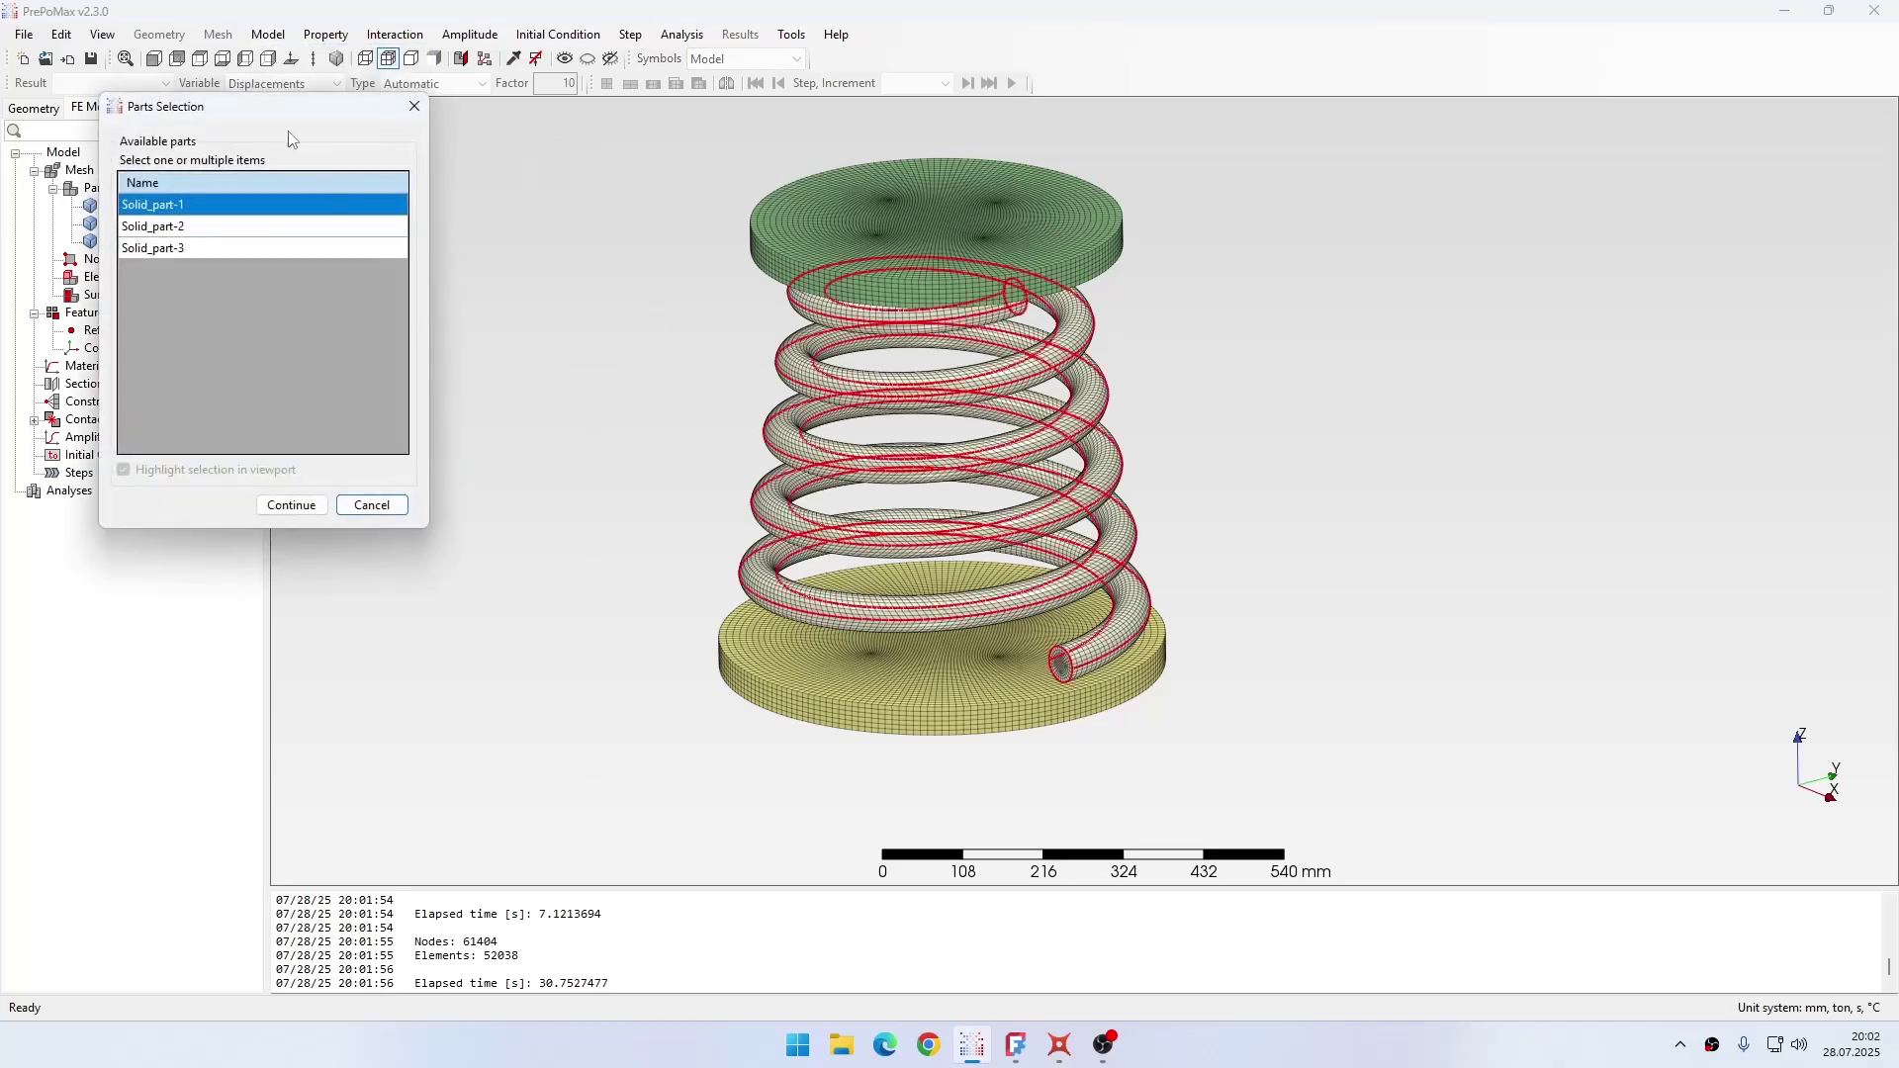
drag(293, 130, 622, 187)
click(569, 301)
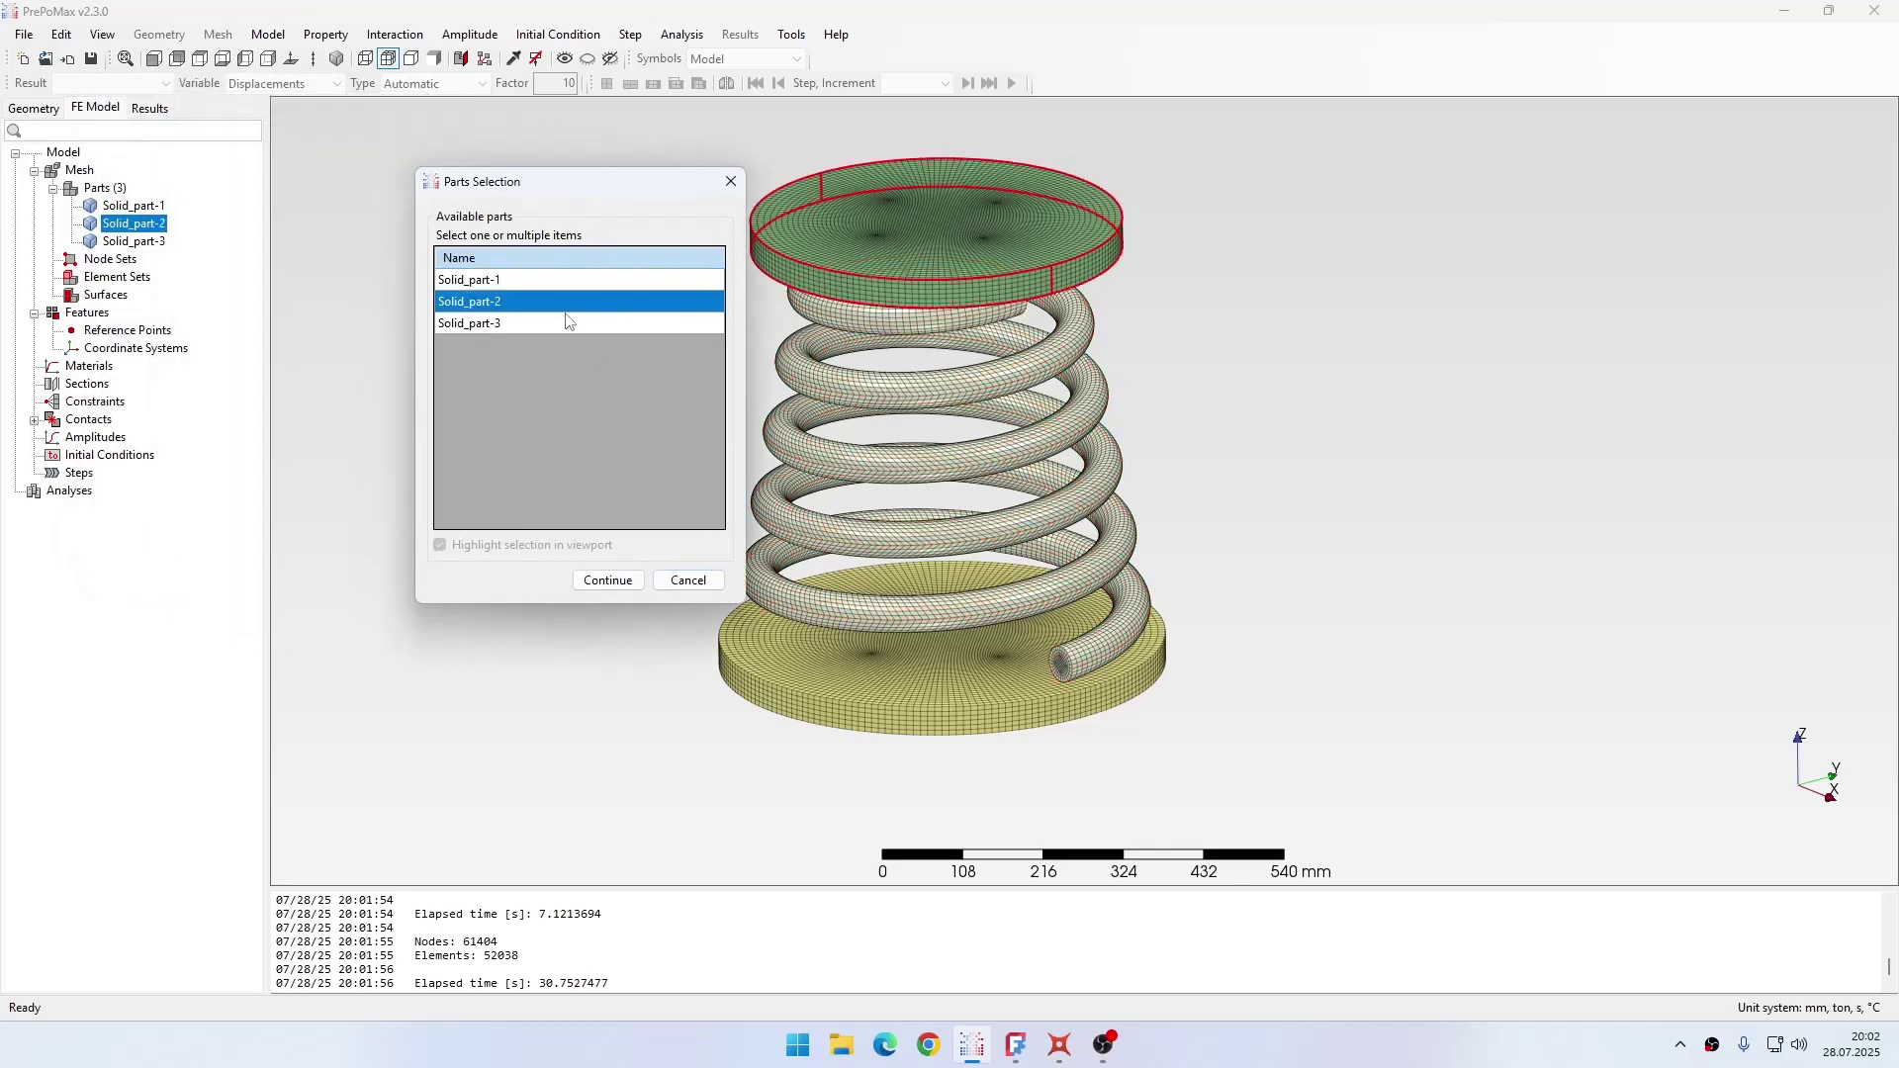
click(559, 280)
click(599, 584)
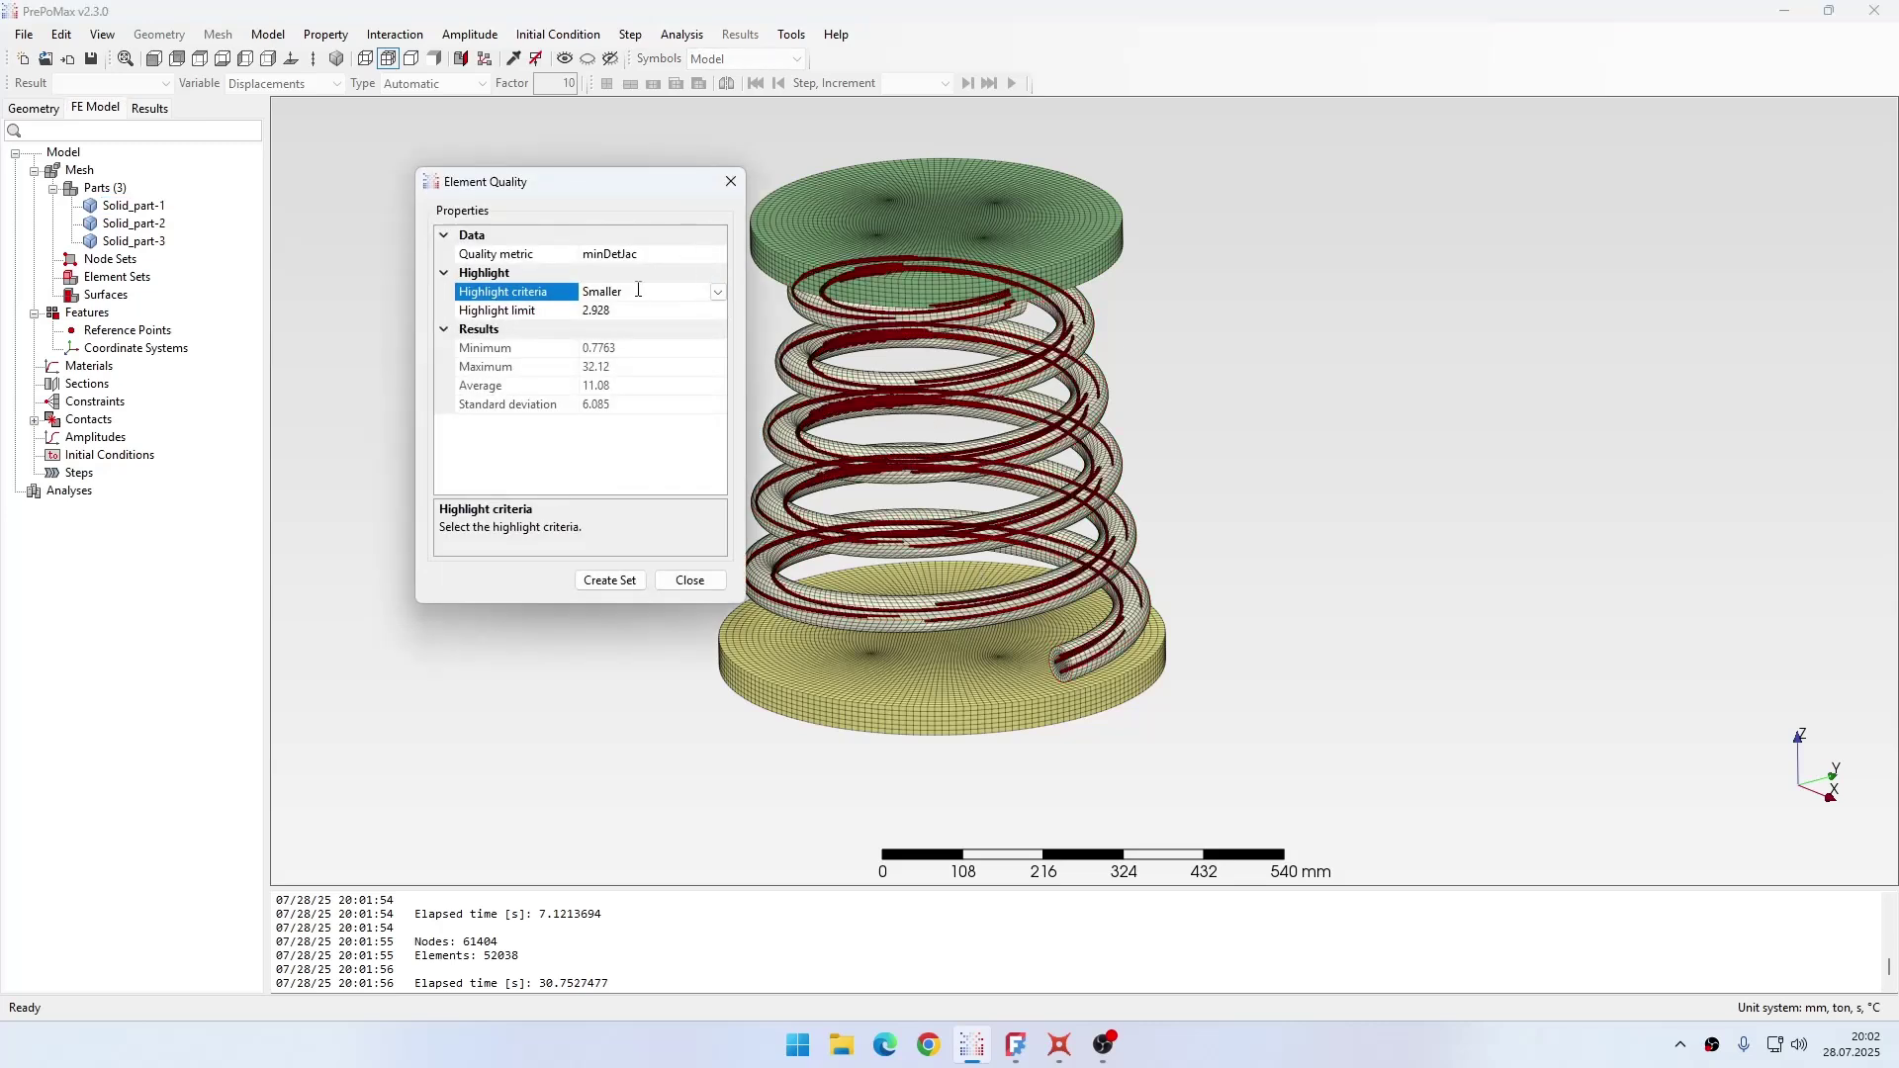
Step: Review the minDetJac results (0.7763 to 32.12, average 11.08) and close the check
click(618, 313)
drag(657, 191, 603, 189)
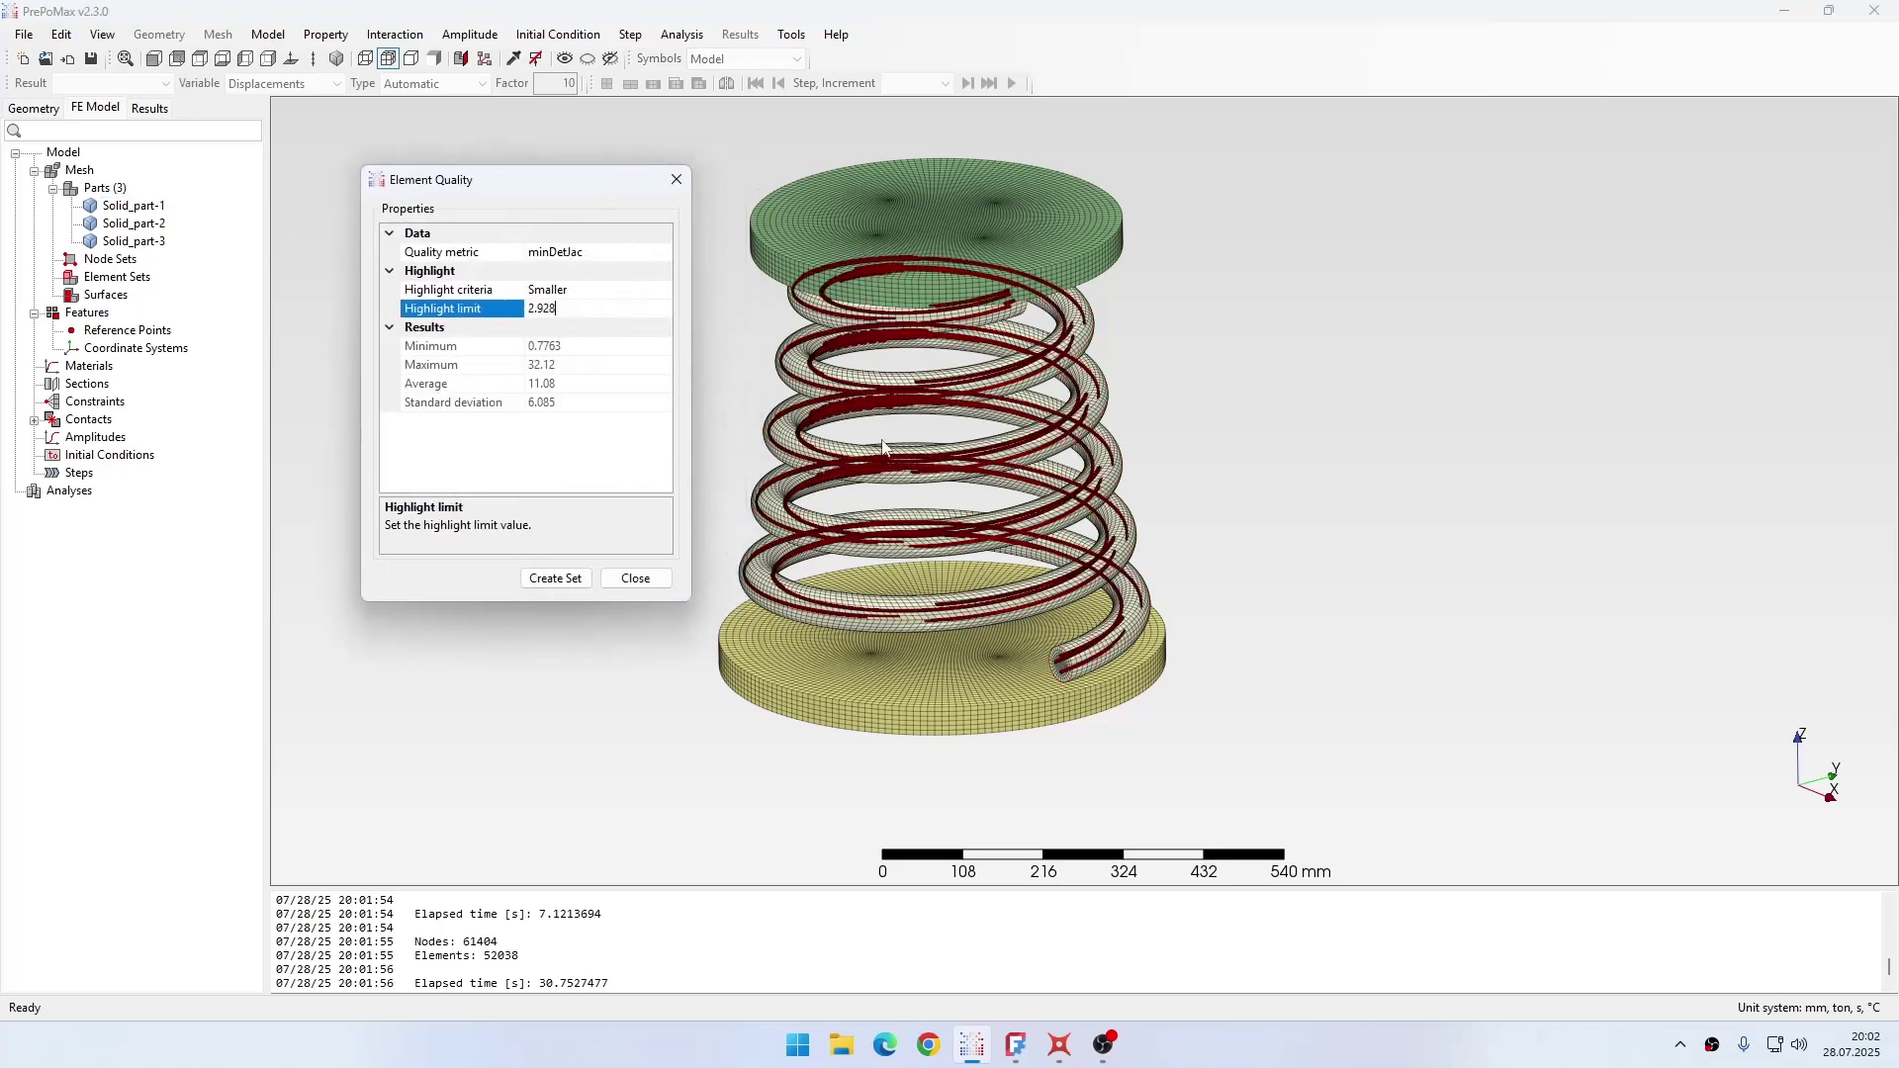
scroll(917, 382, up, 5)
scroll(989, 517, down, 5)
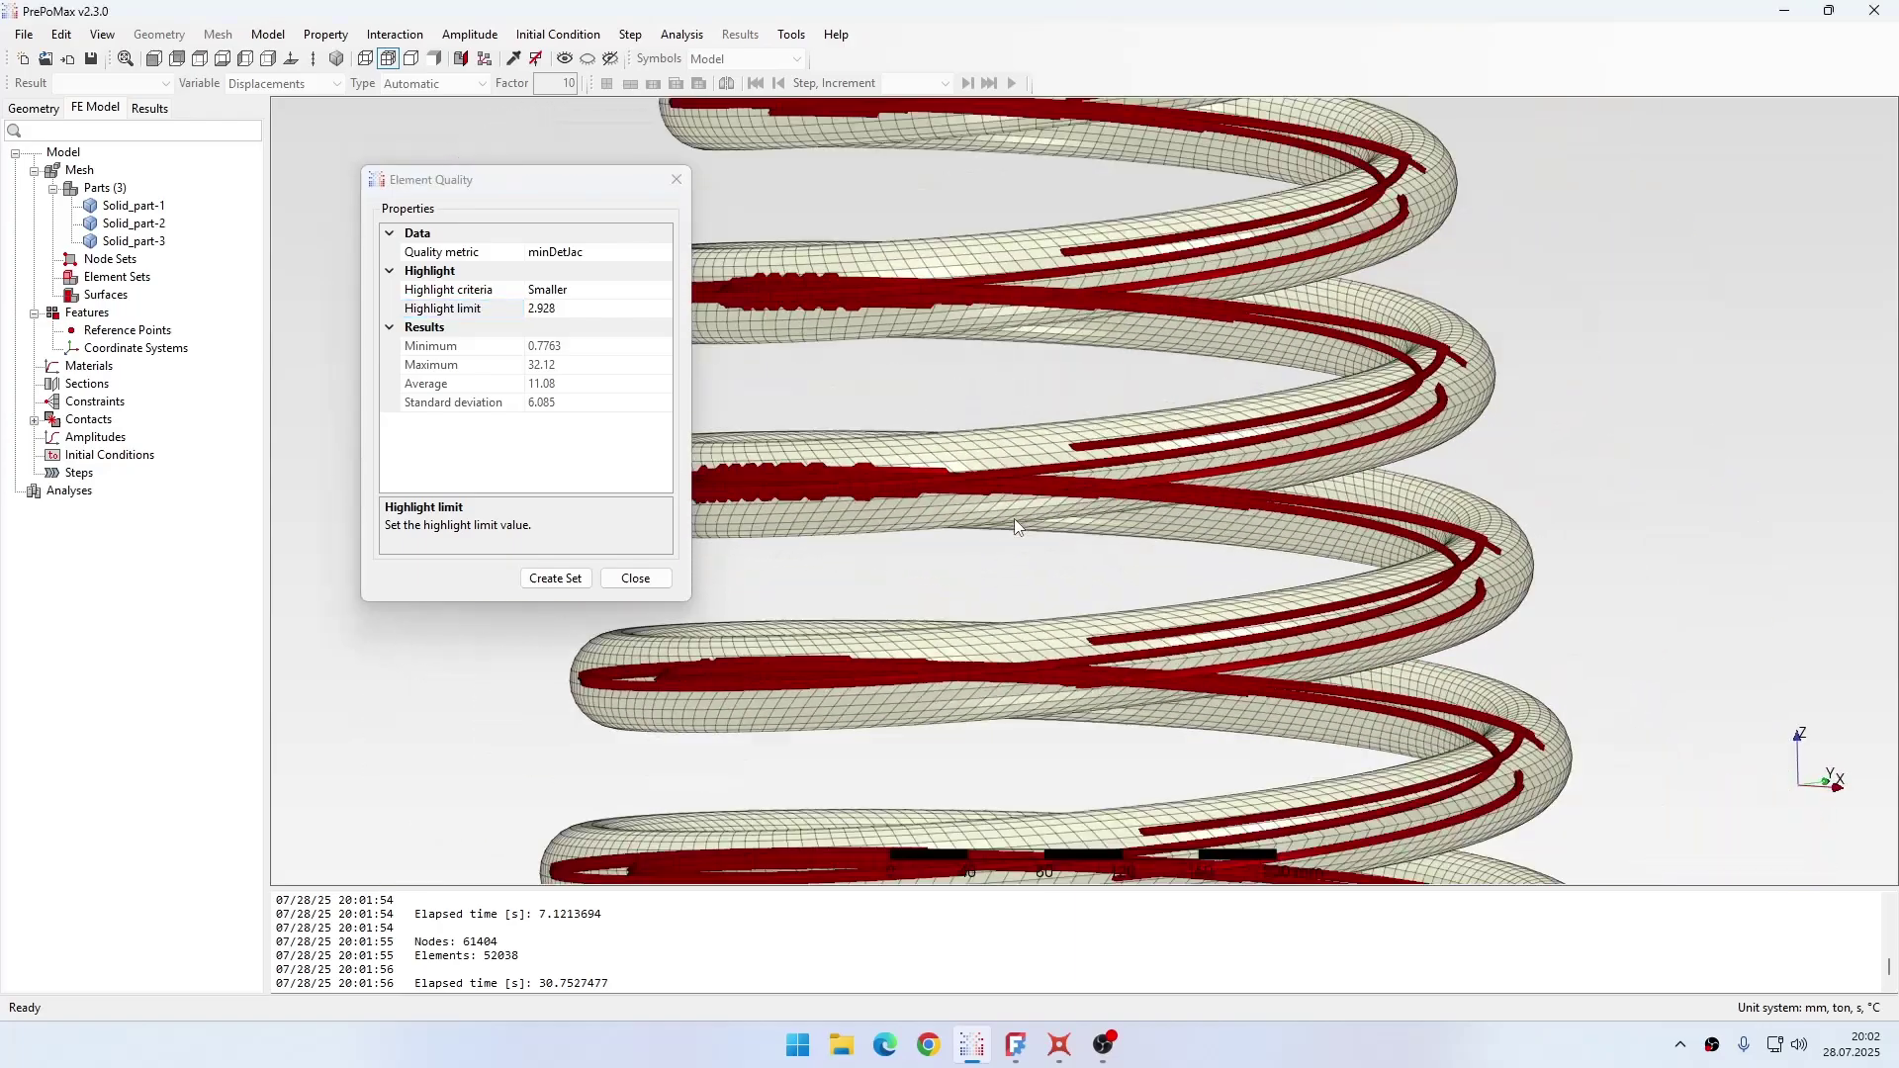
middle_drag(1055, 579, 801, 401)
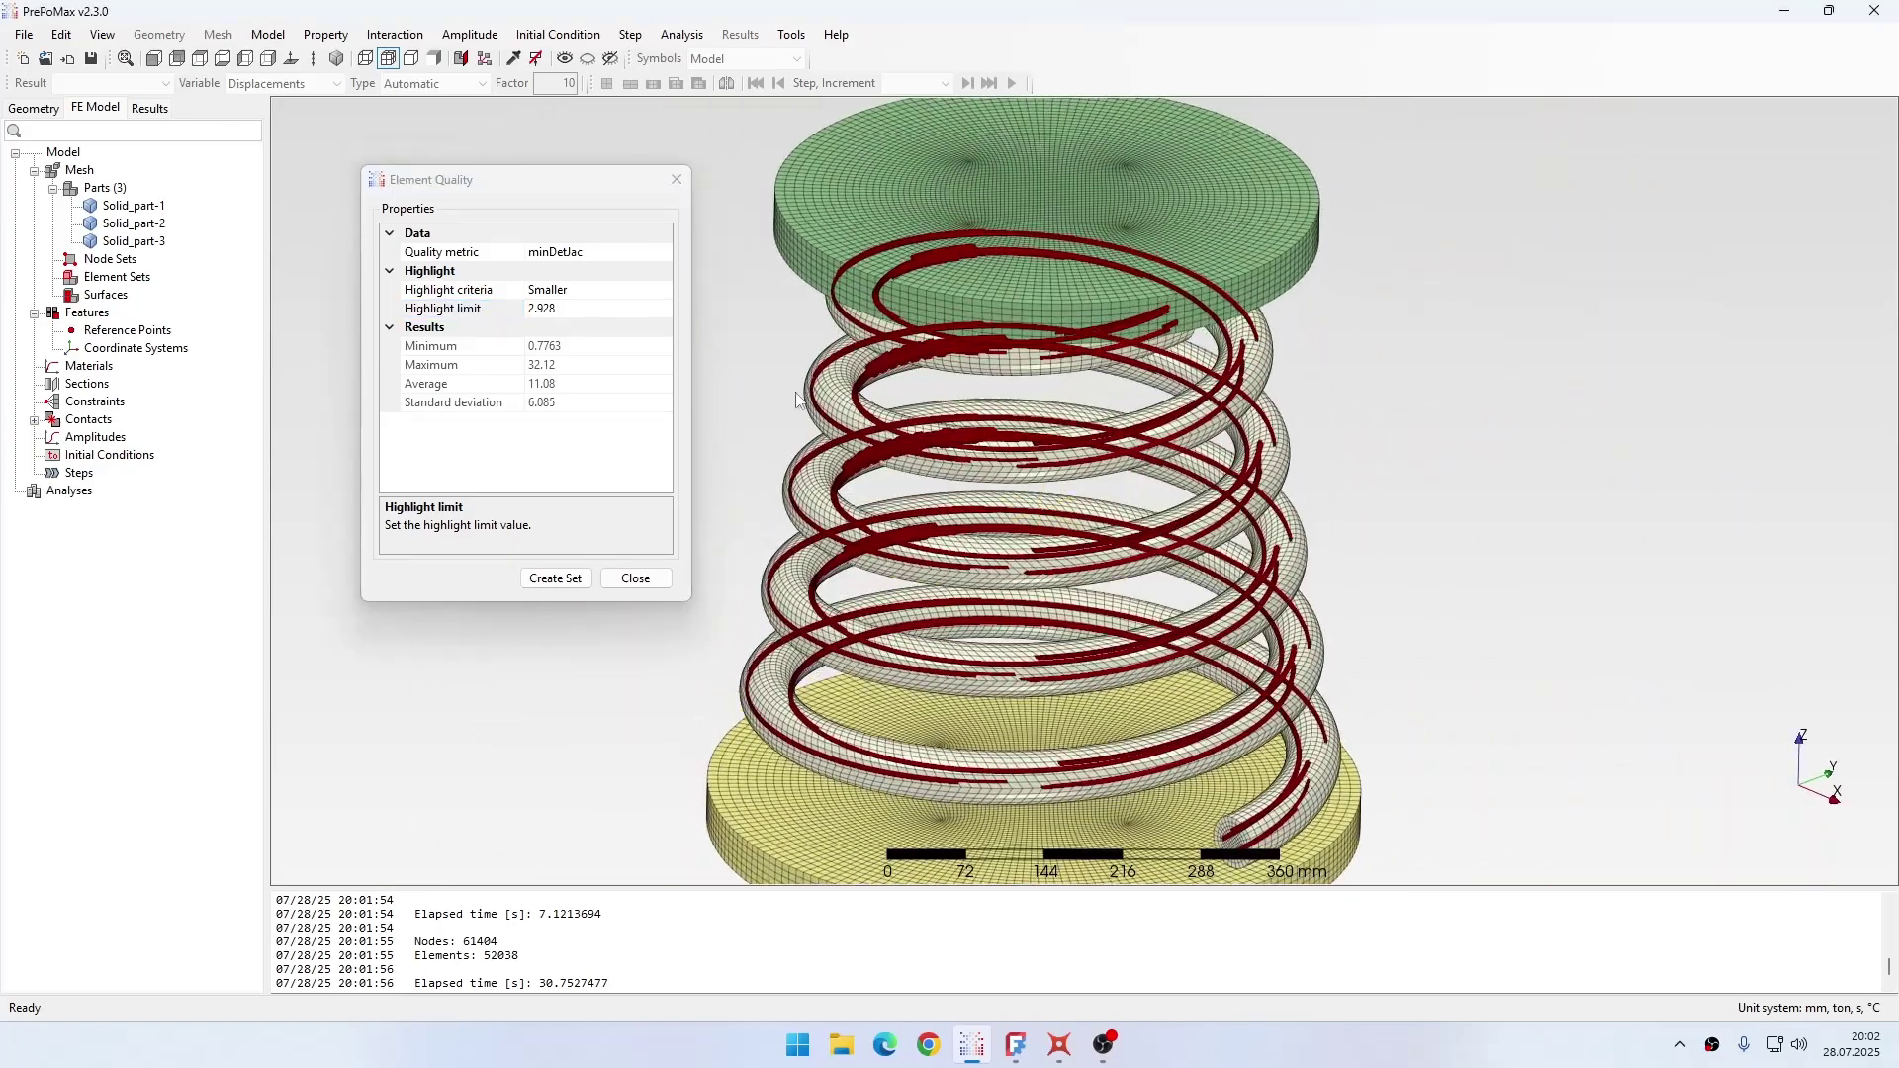
click(665, 255)
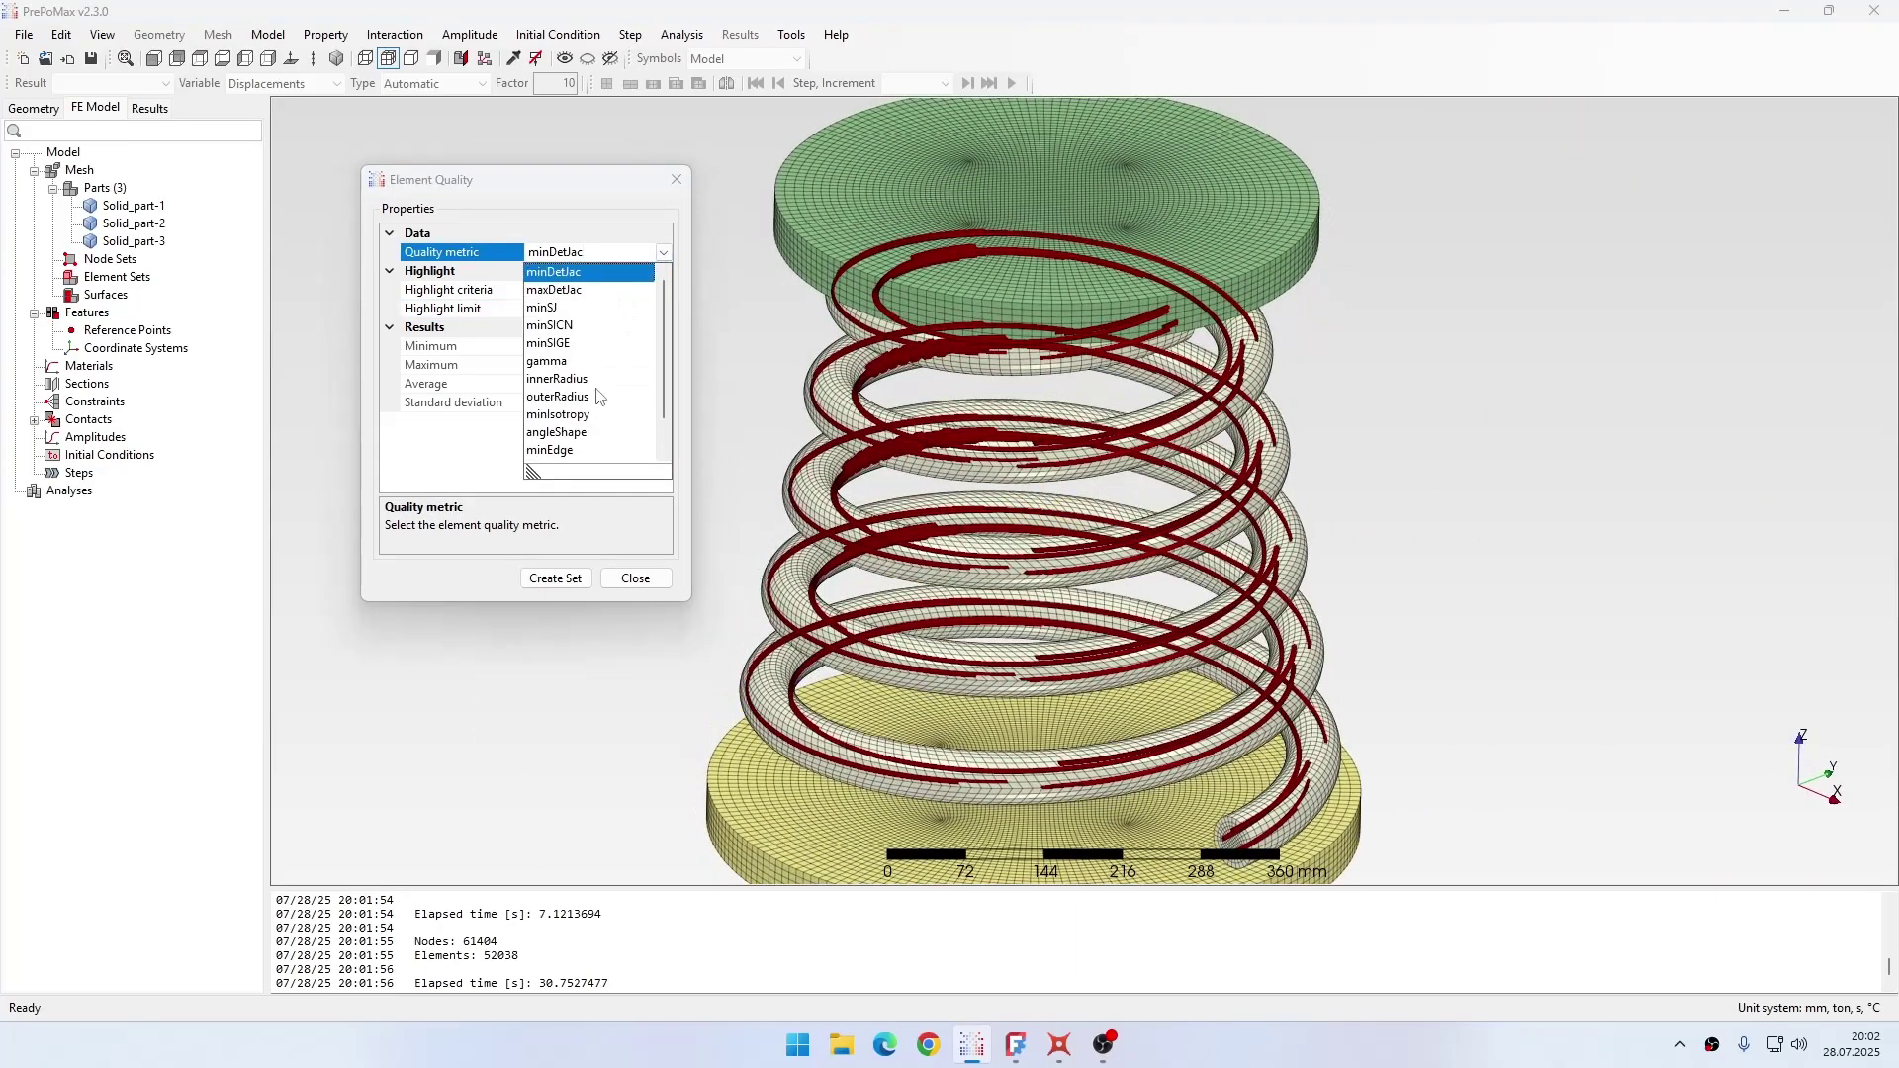
click(665, 251)
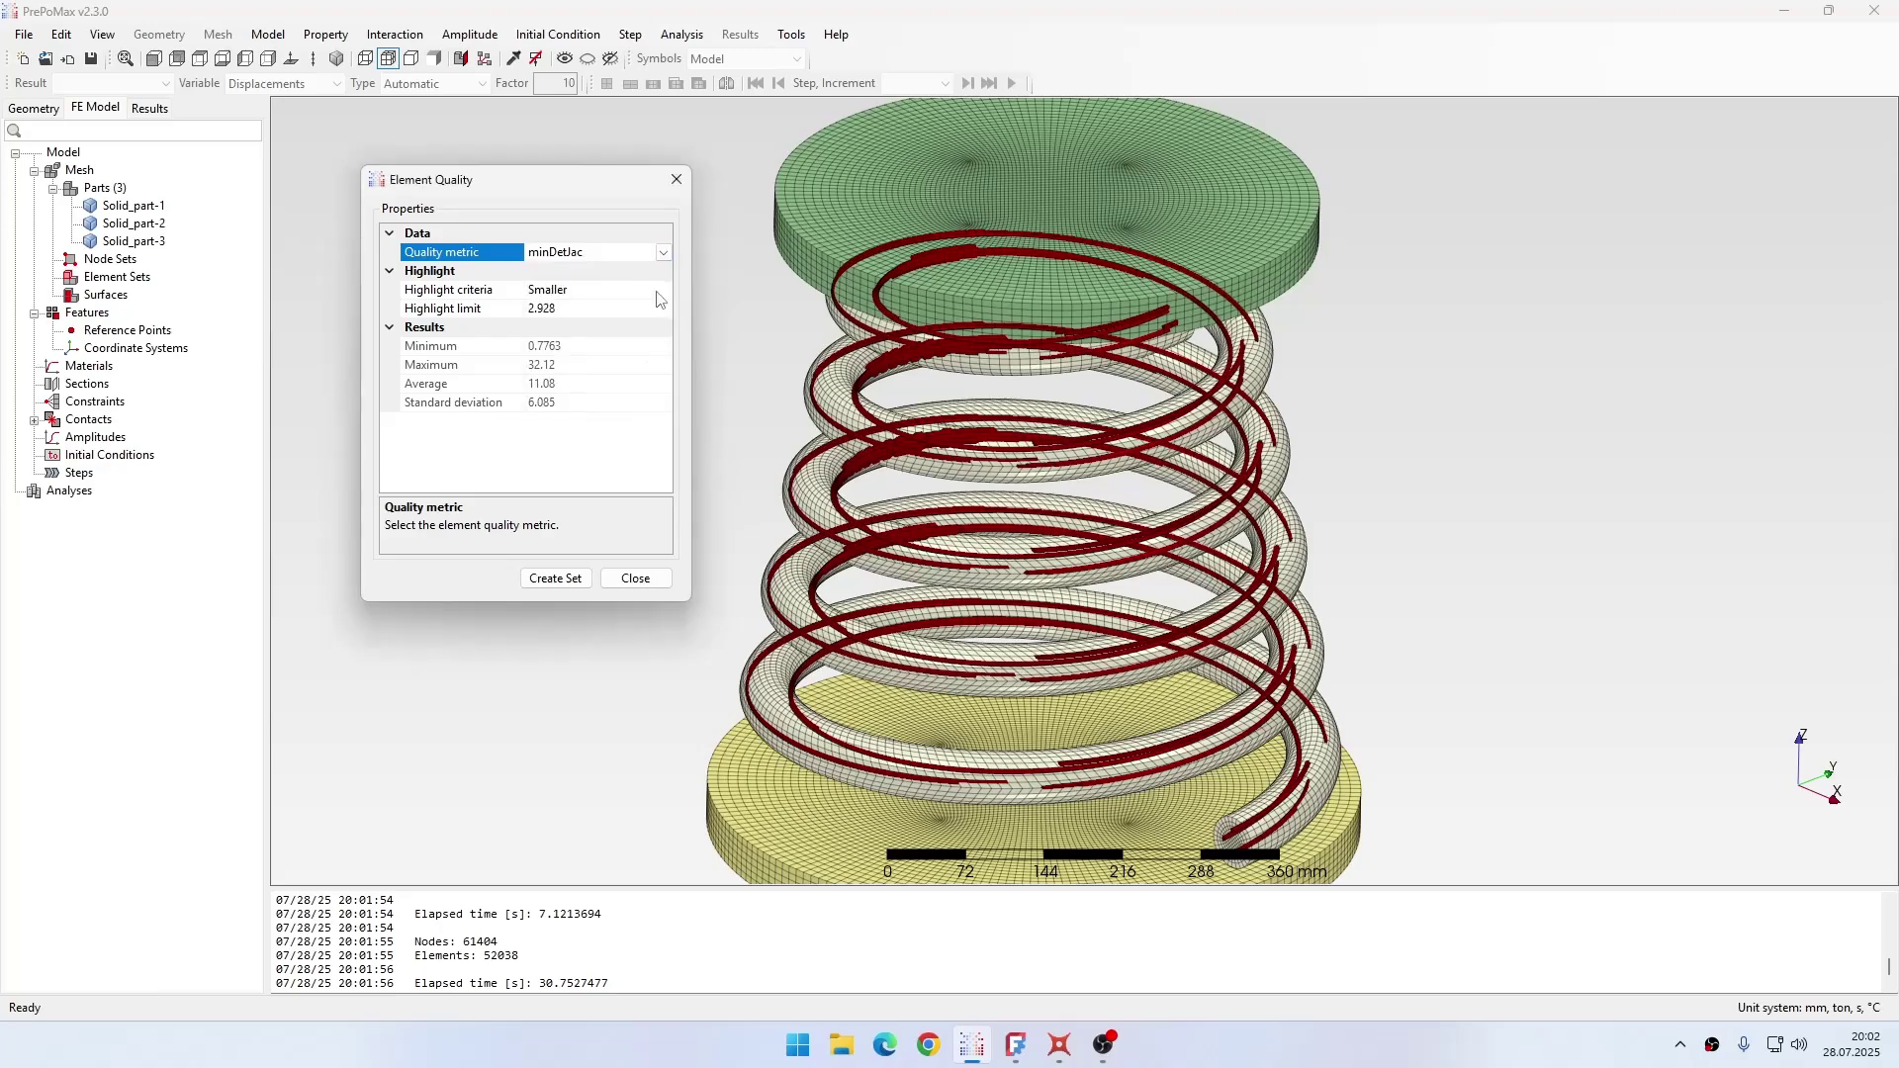
click(677, 179)
scroll(778, 449, down, 3)
Step: Hide mesh edges and create elastic Material-1 with E = 210 GPa and Poisson's ratio 0.3
click(412, 59)
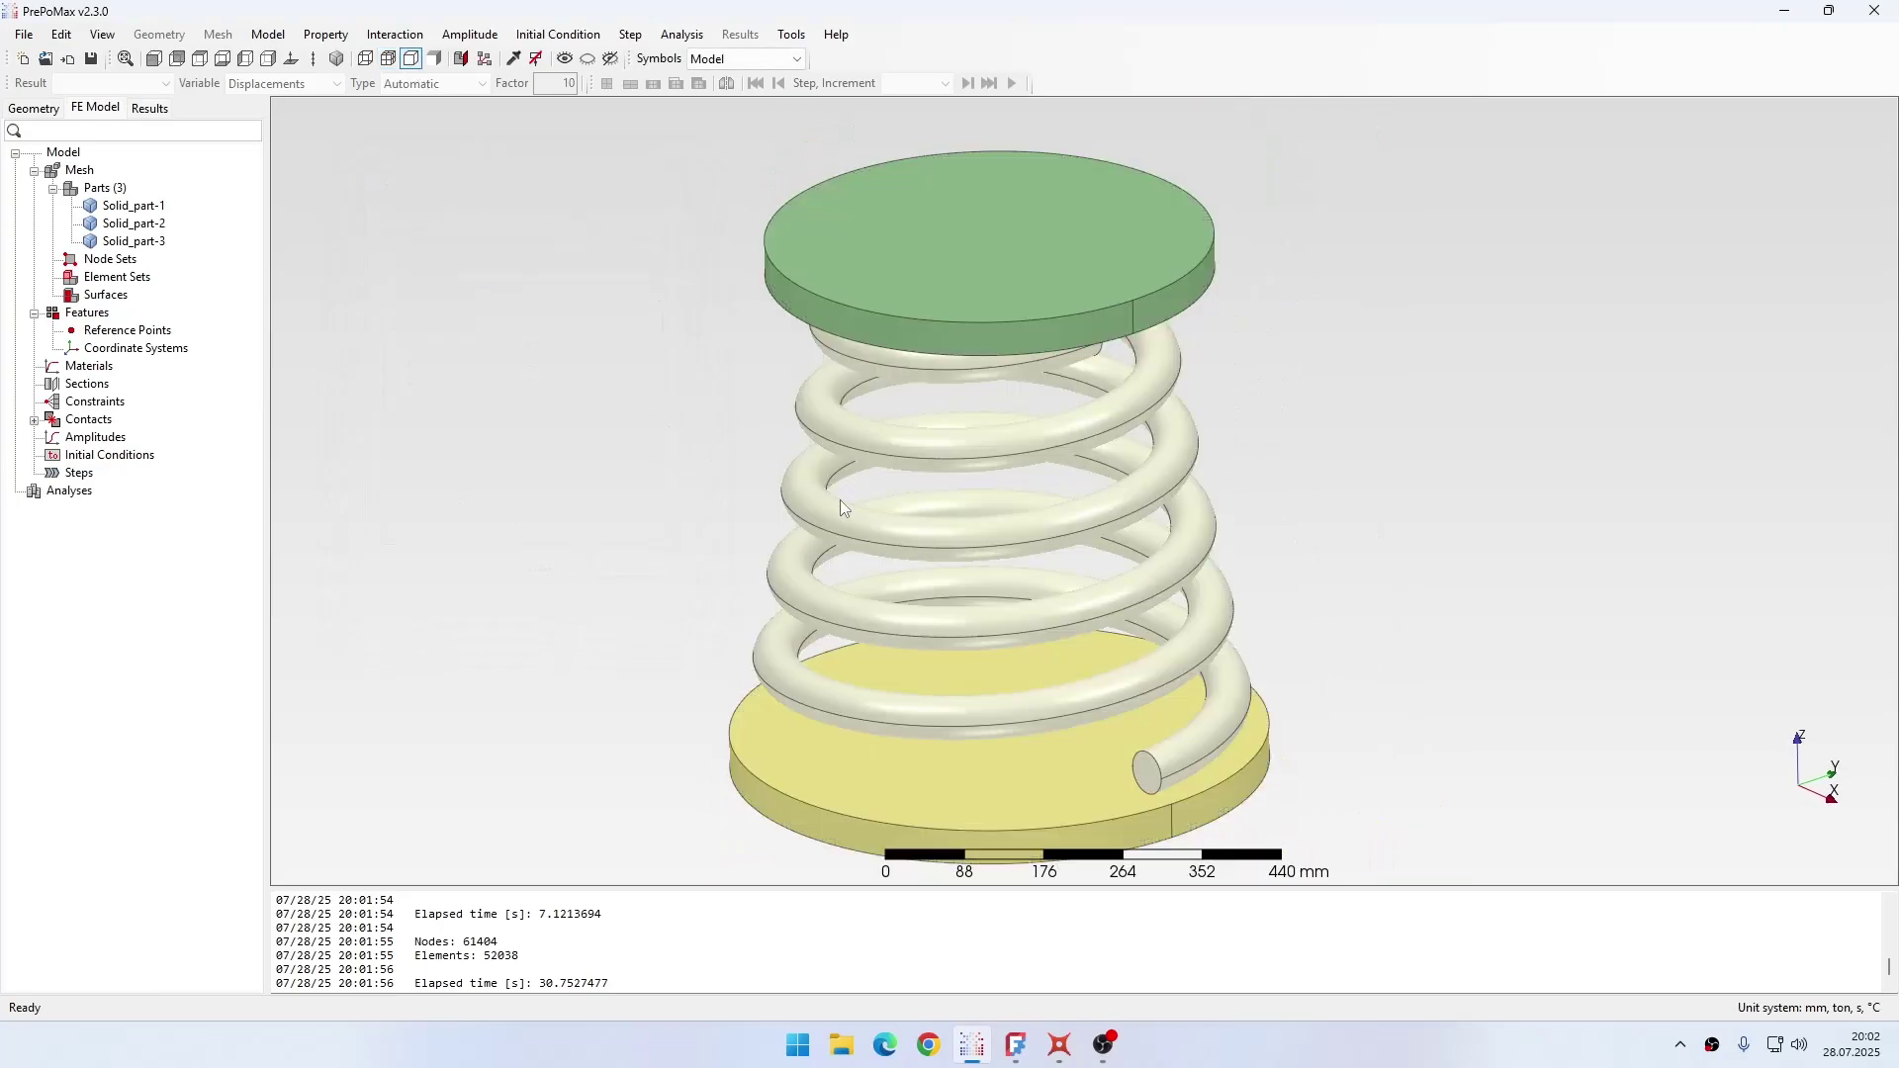
middle_drag(840, 496, 776, 468)
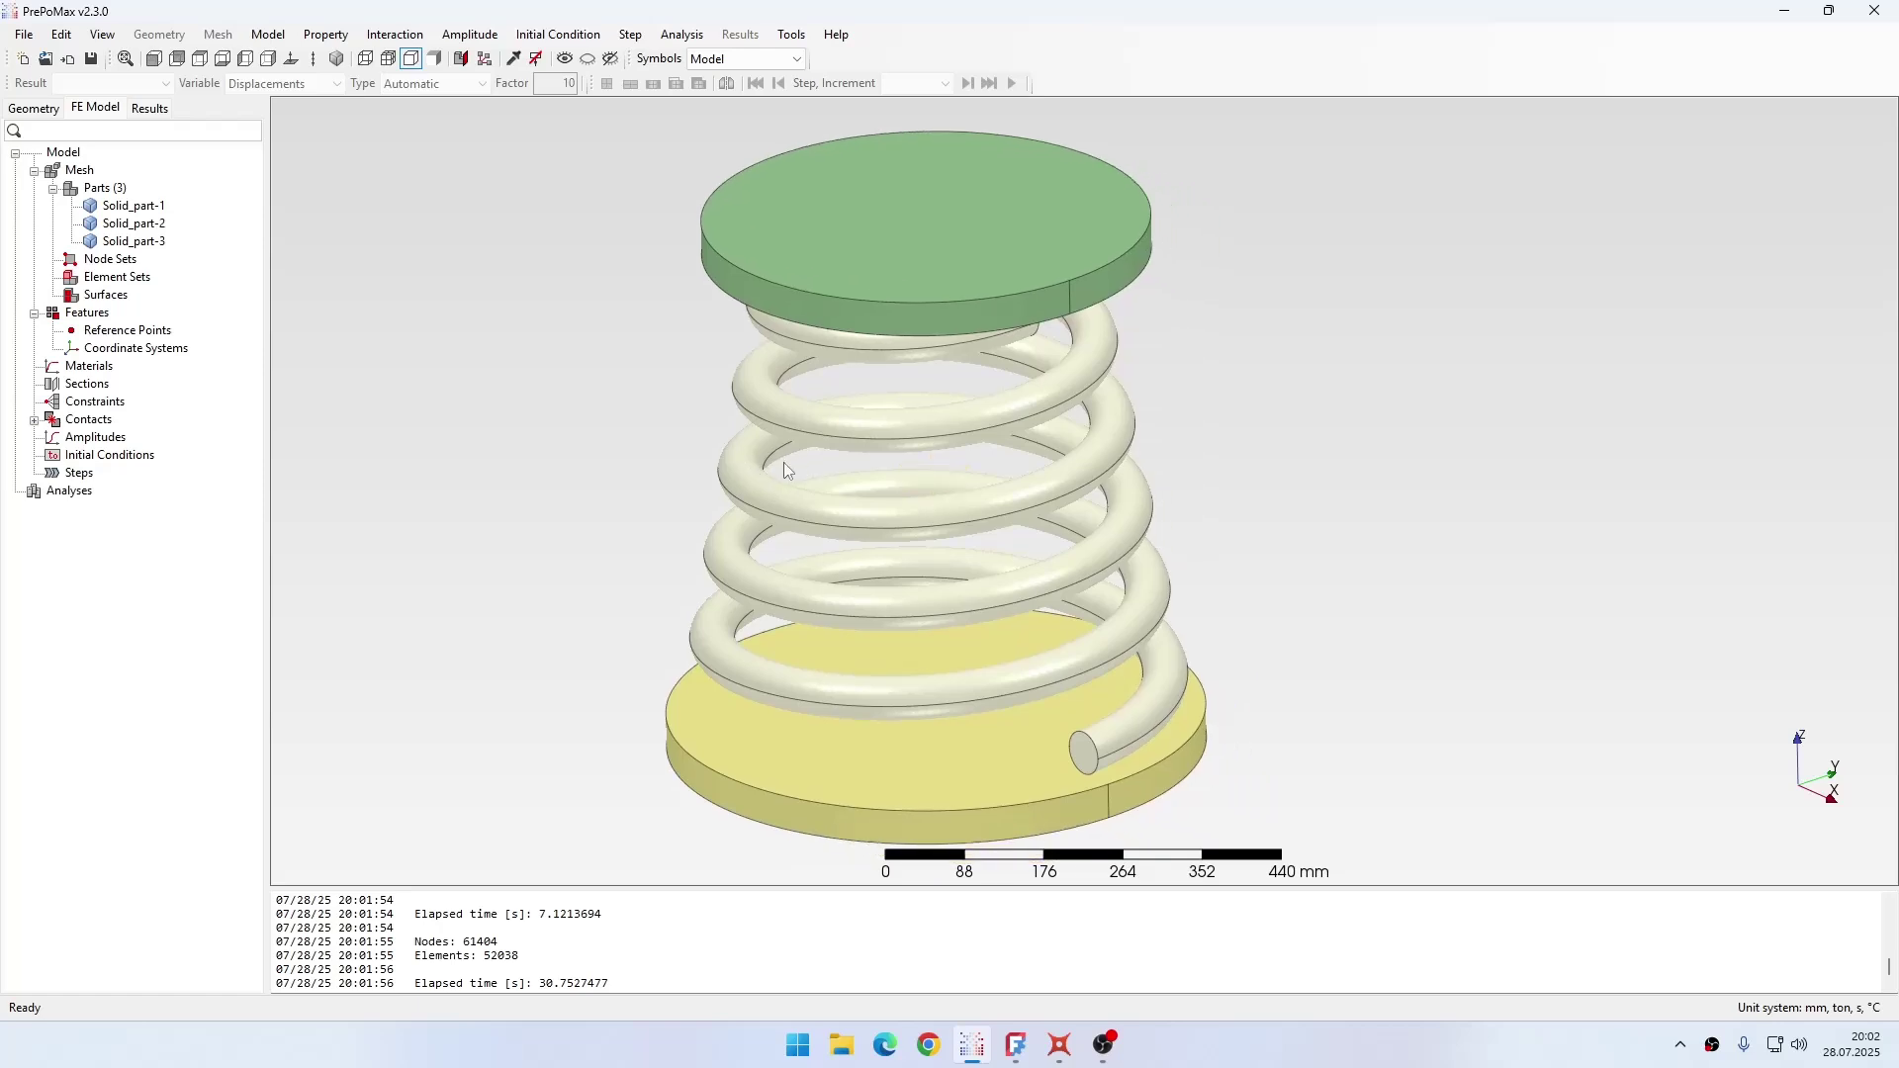
scroll(794, 481, down, 1)
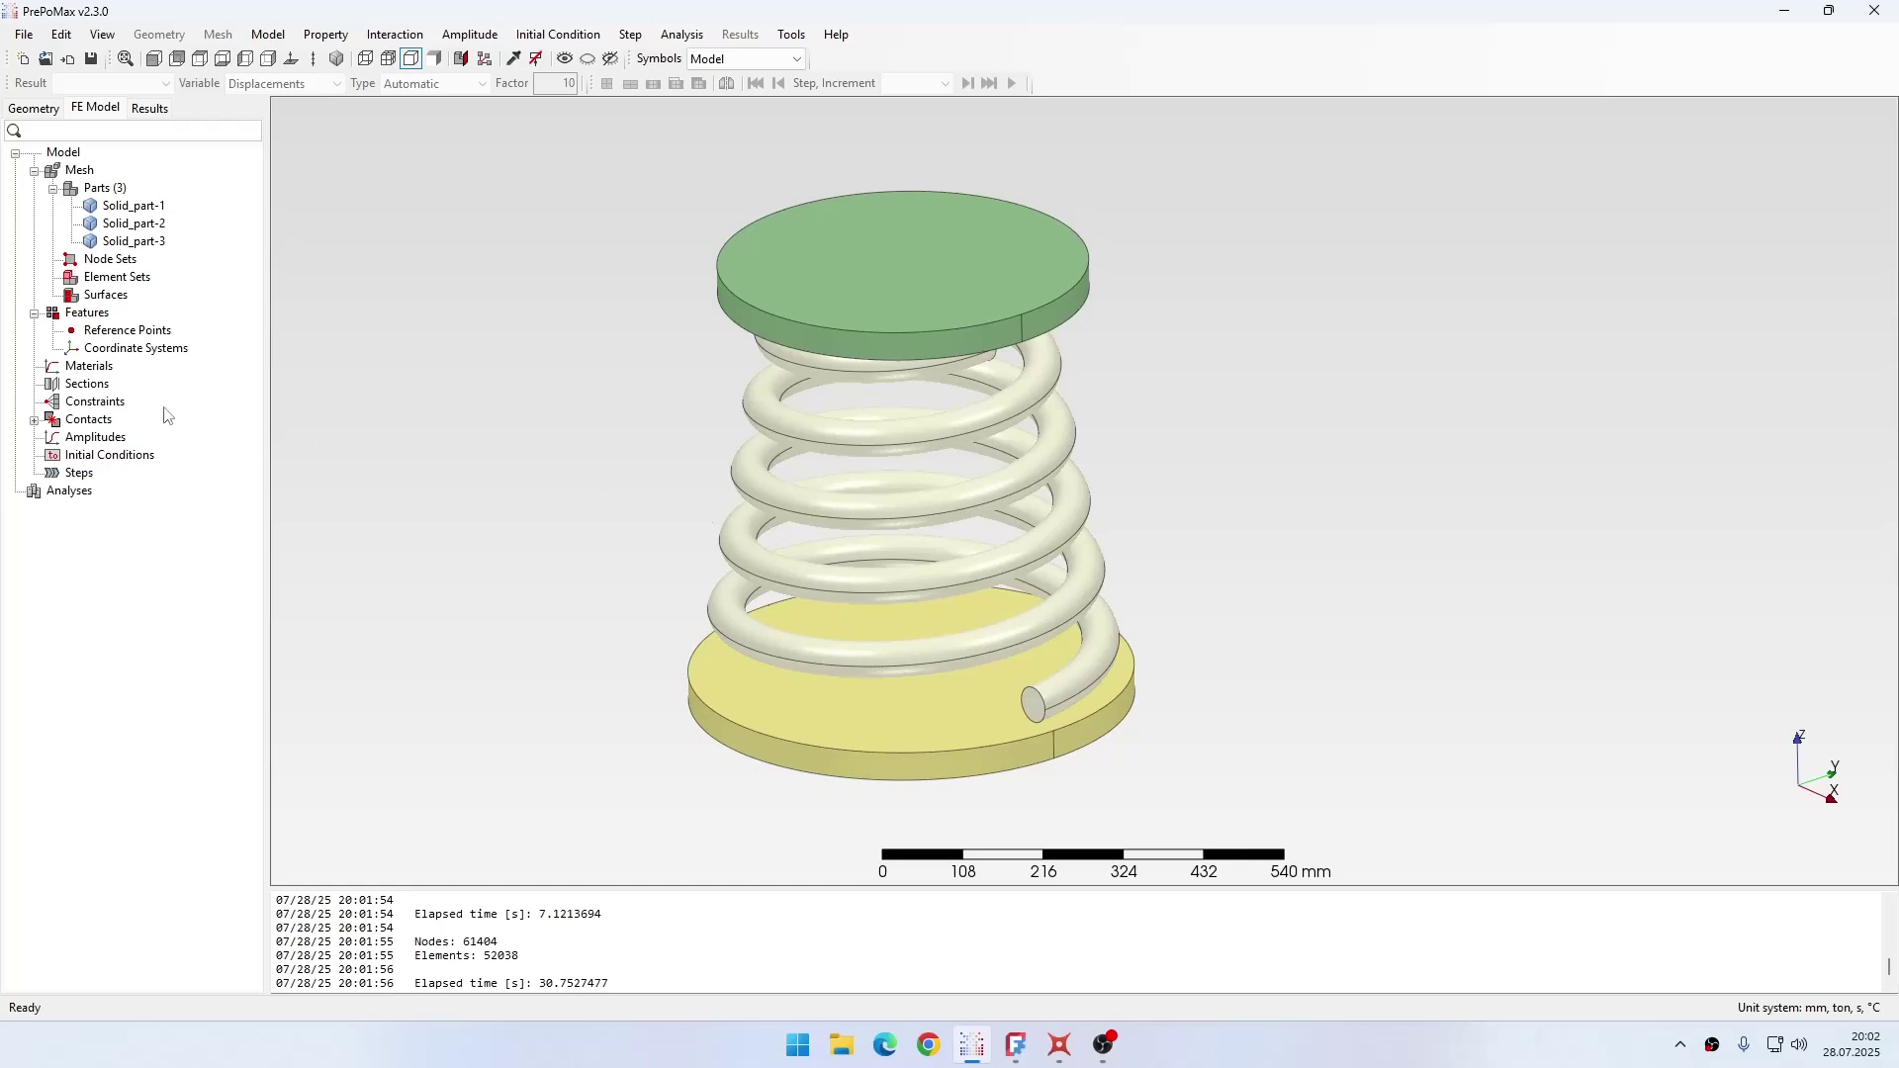
double_click(89, 366)
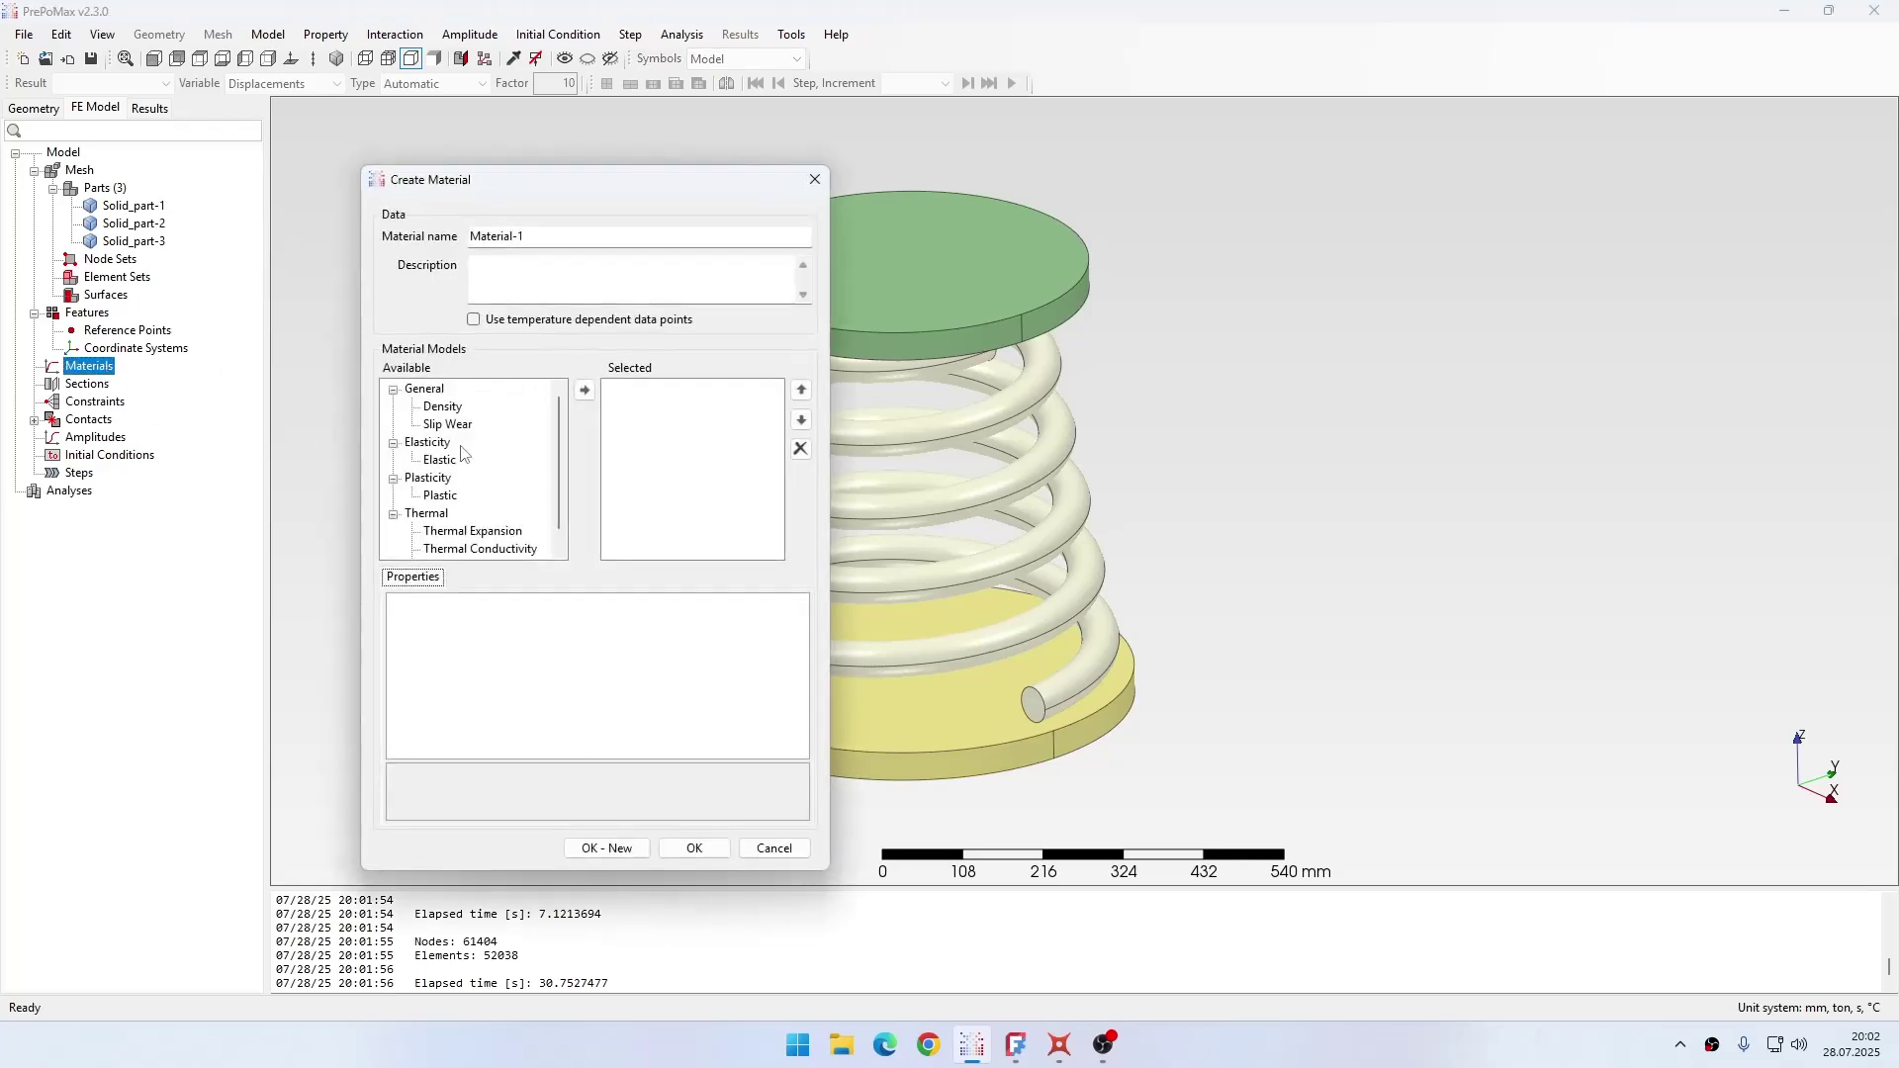
click(440, 459)
click(584, 390)
click(599, 622)
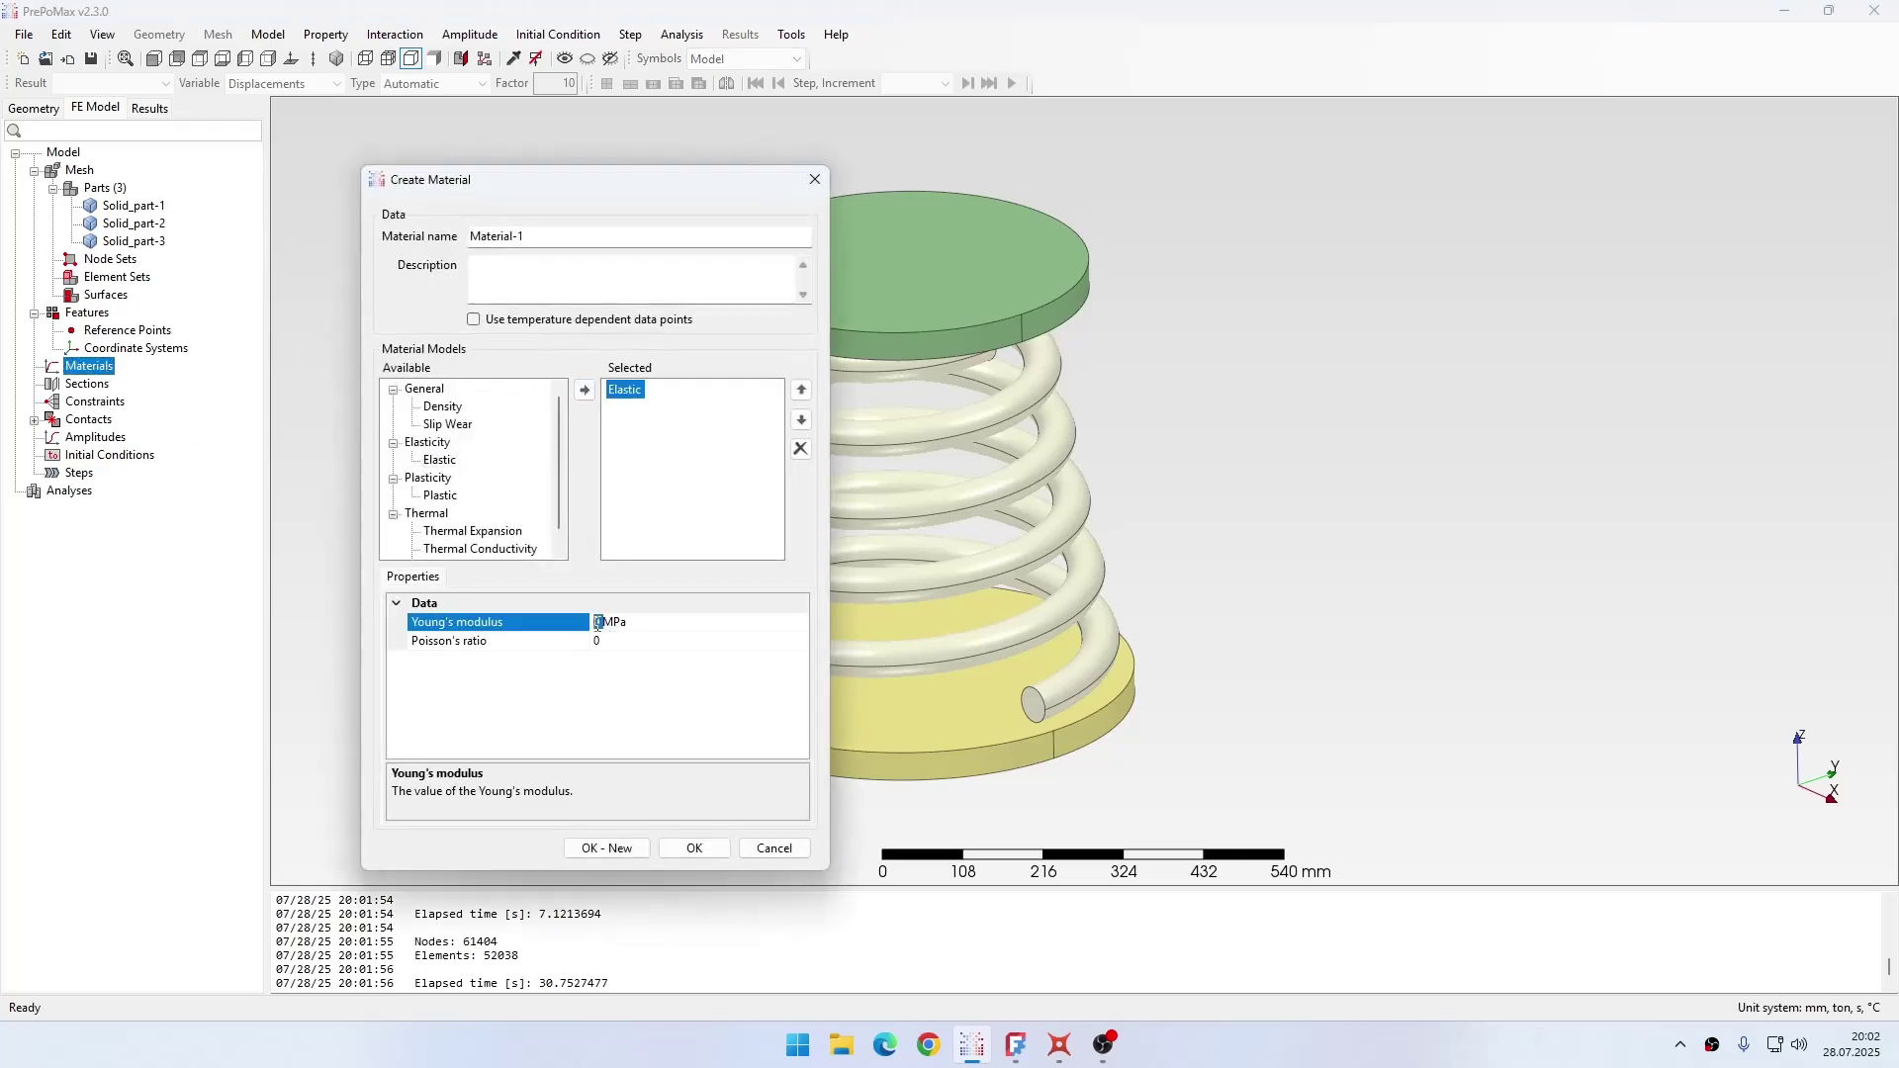
text(210)
key(BackSpace)
key(BackSpace)
key(BackSpace)
text(GPa)
click(641, 642)
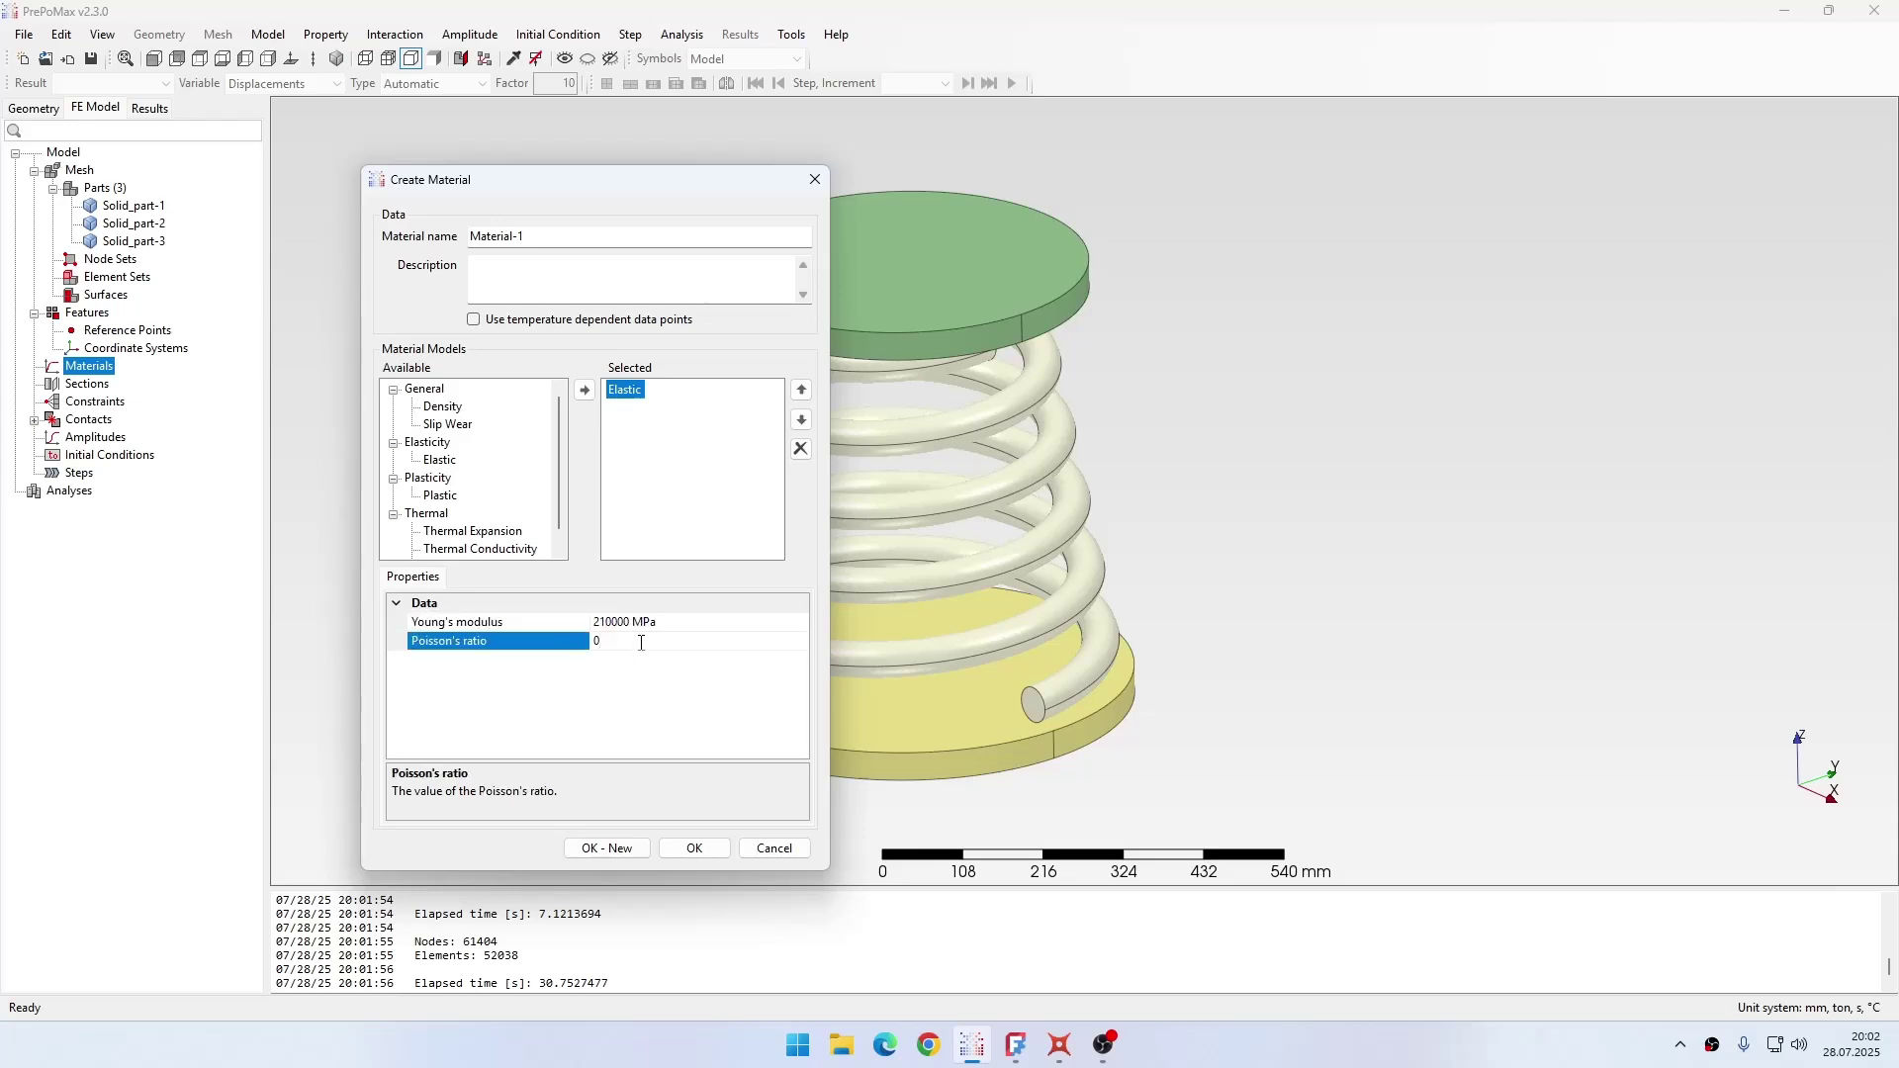
click(695, 848)
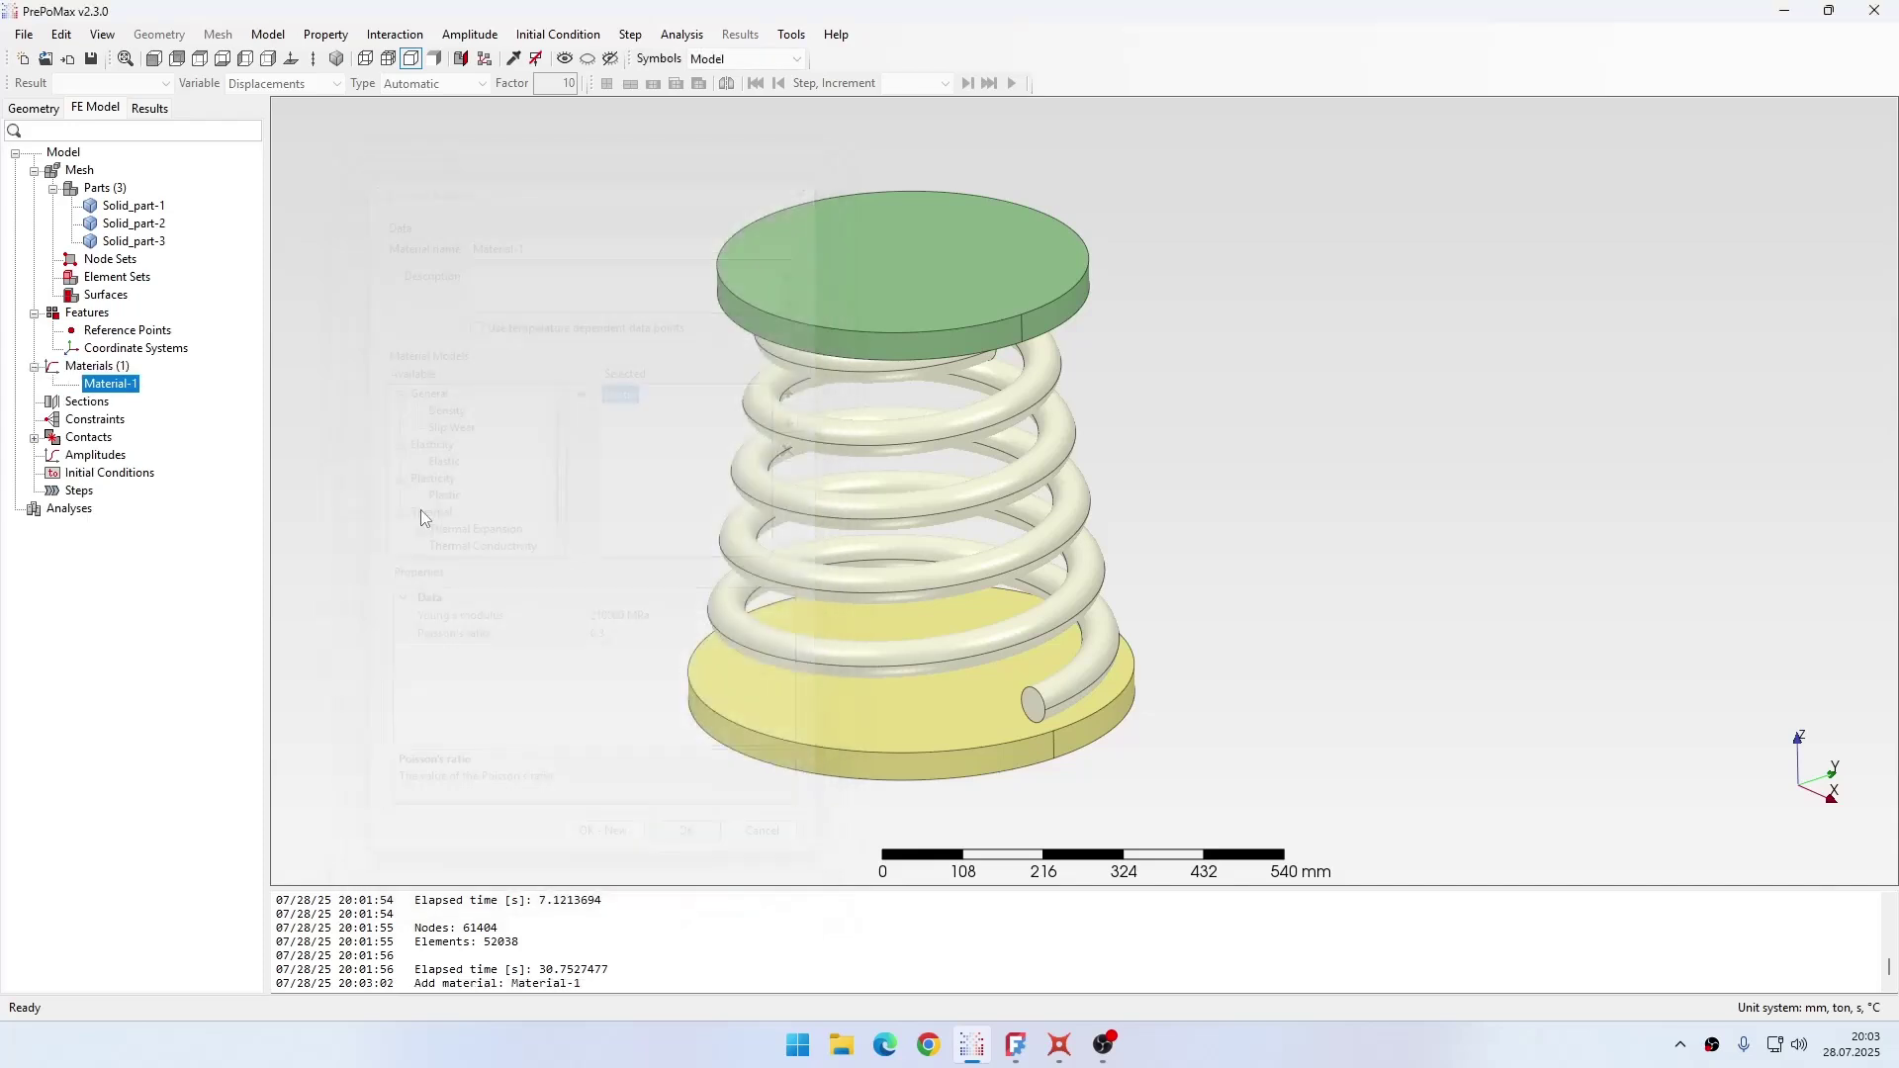
Step: Assign Material-1 to all three parts through Solid_Section-1
double_click(87, 402)
click(433, 243)
scroll(1246, 378, down, 2)
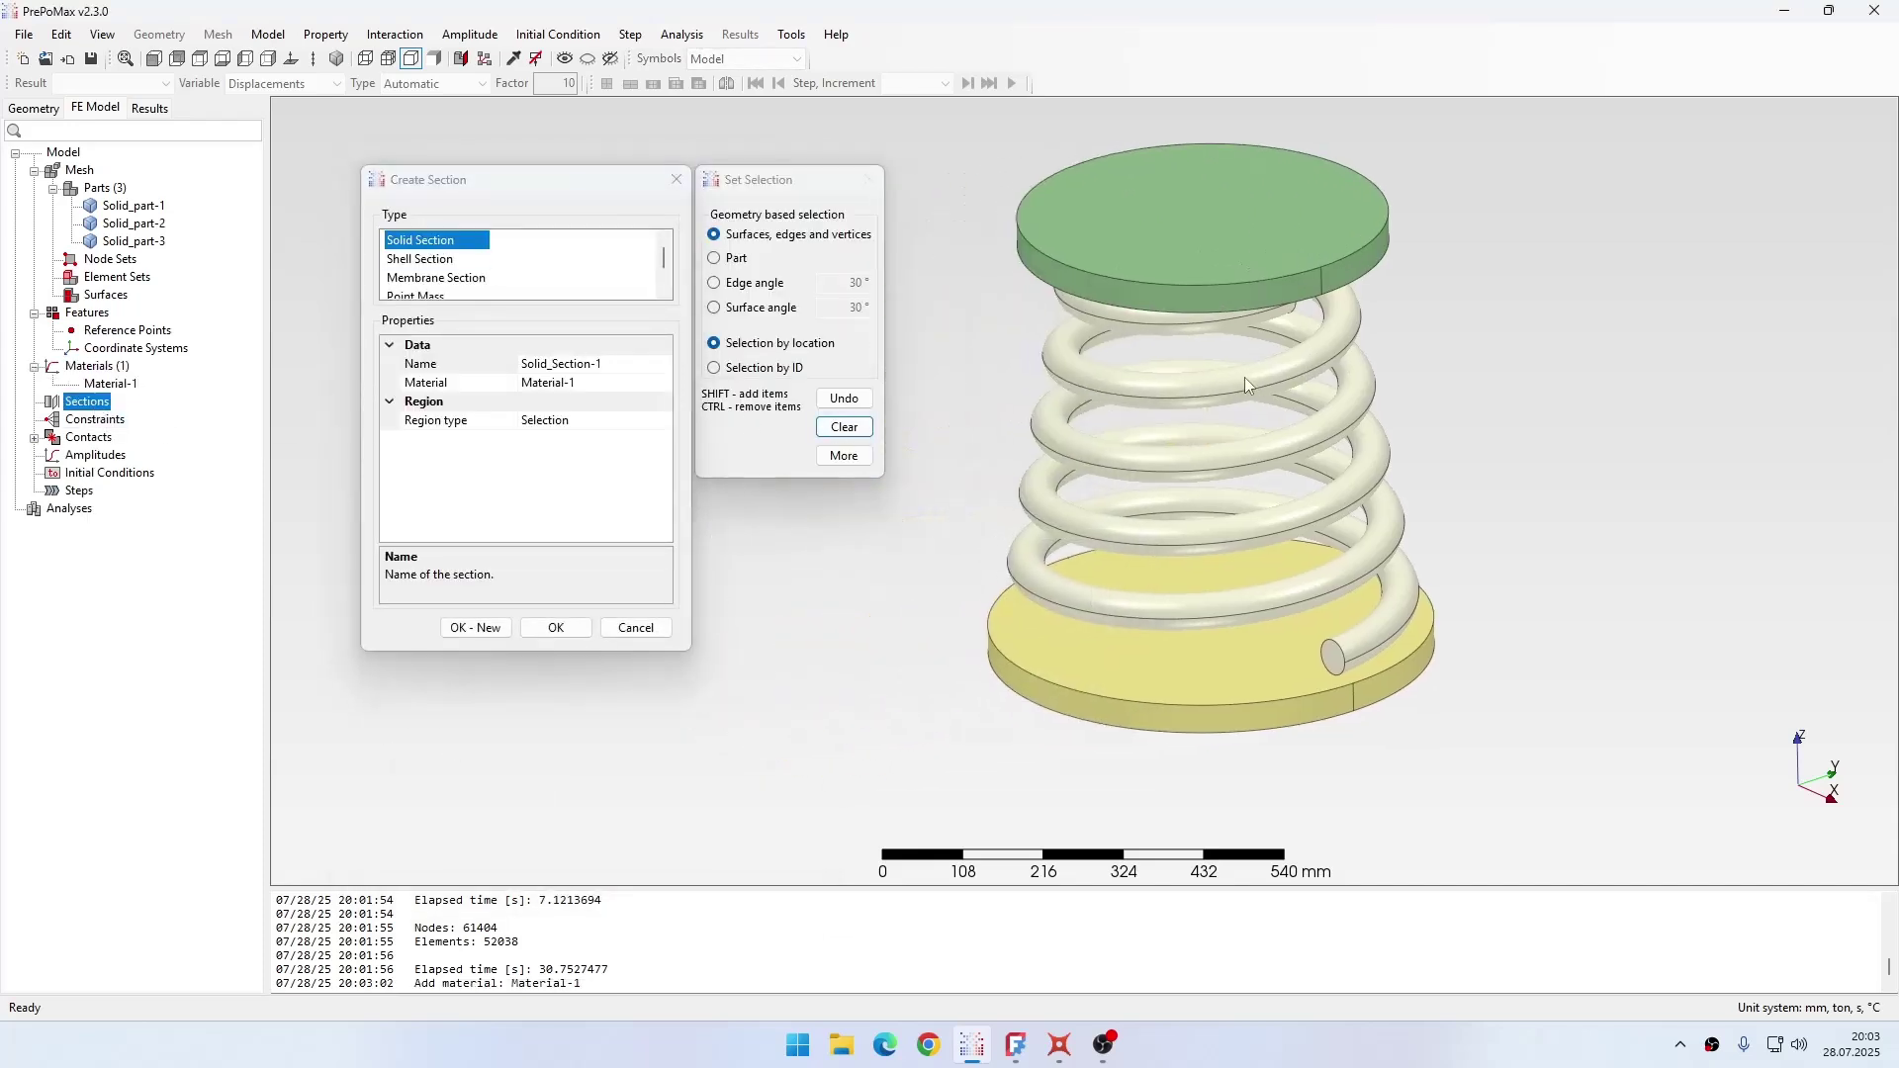
drag(976, 158, 1551, 704)
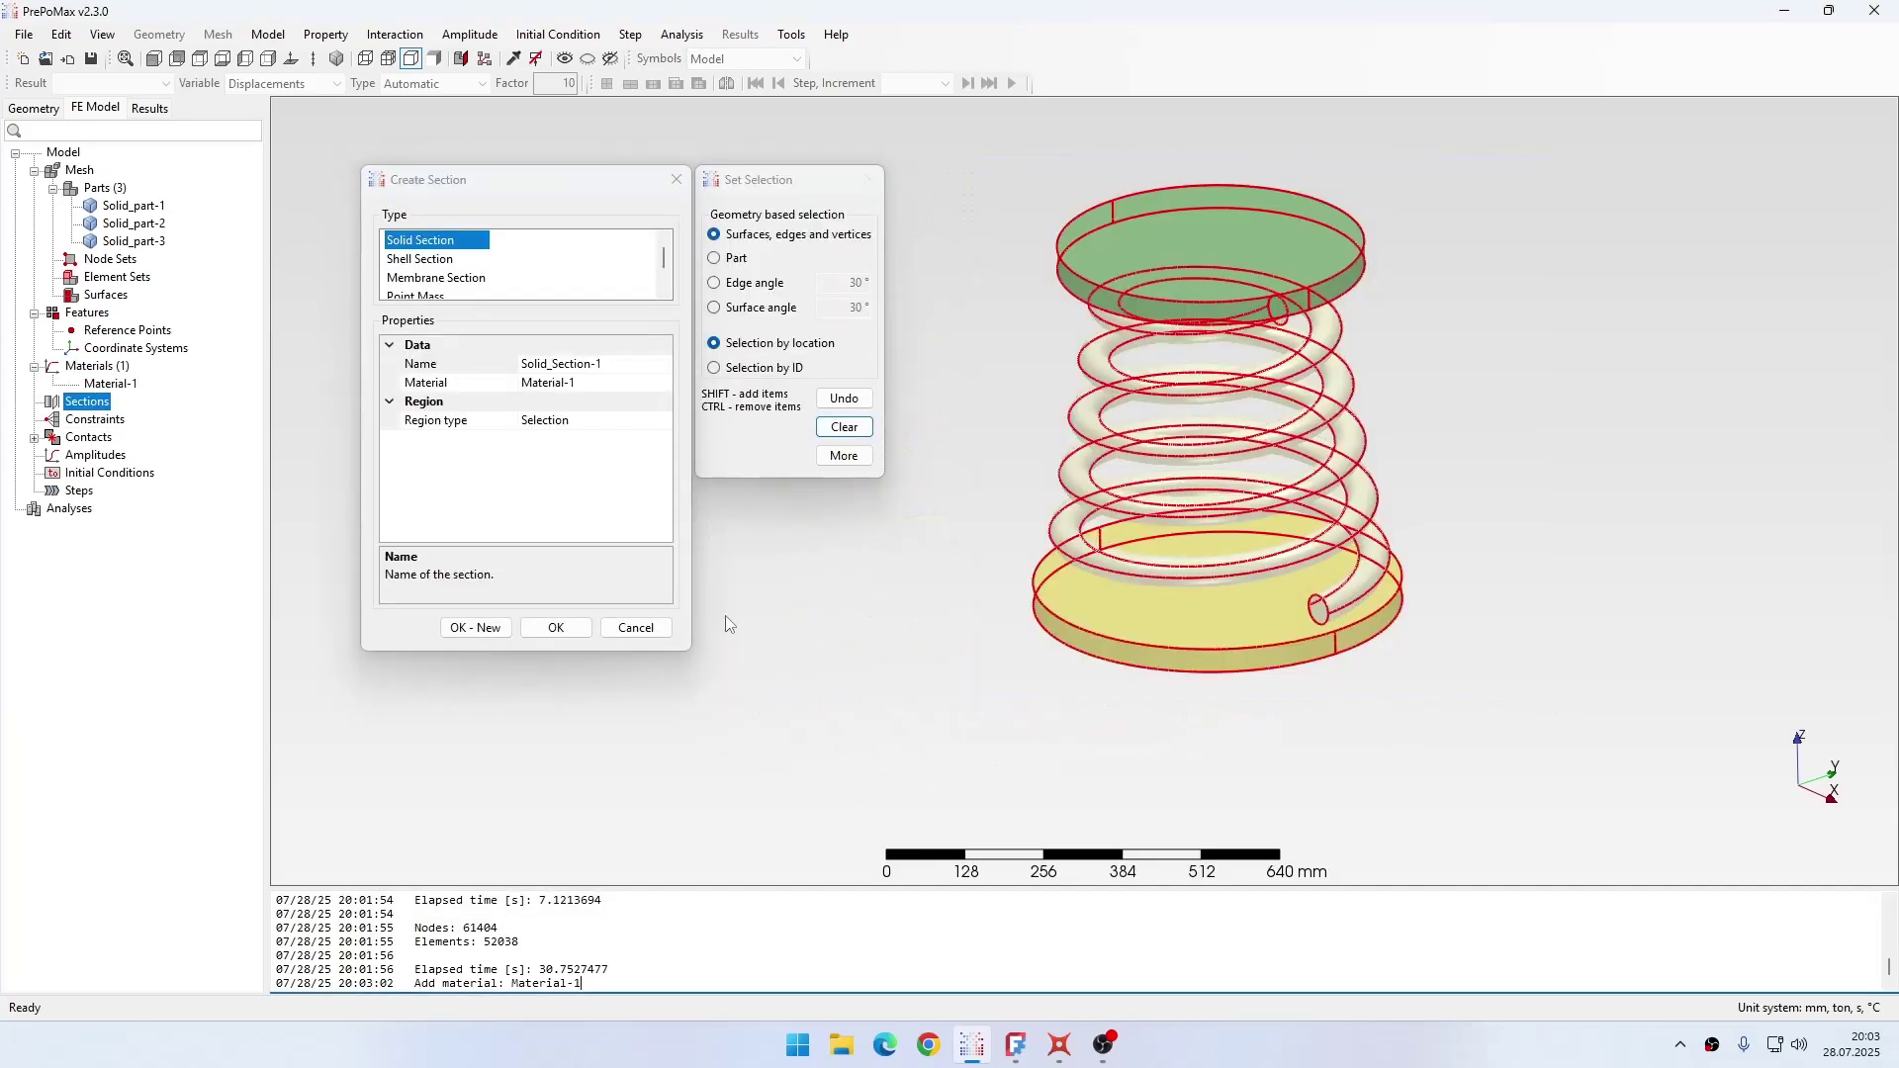
key(Return)
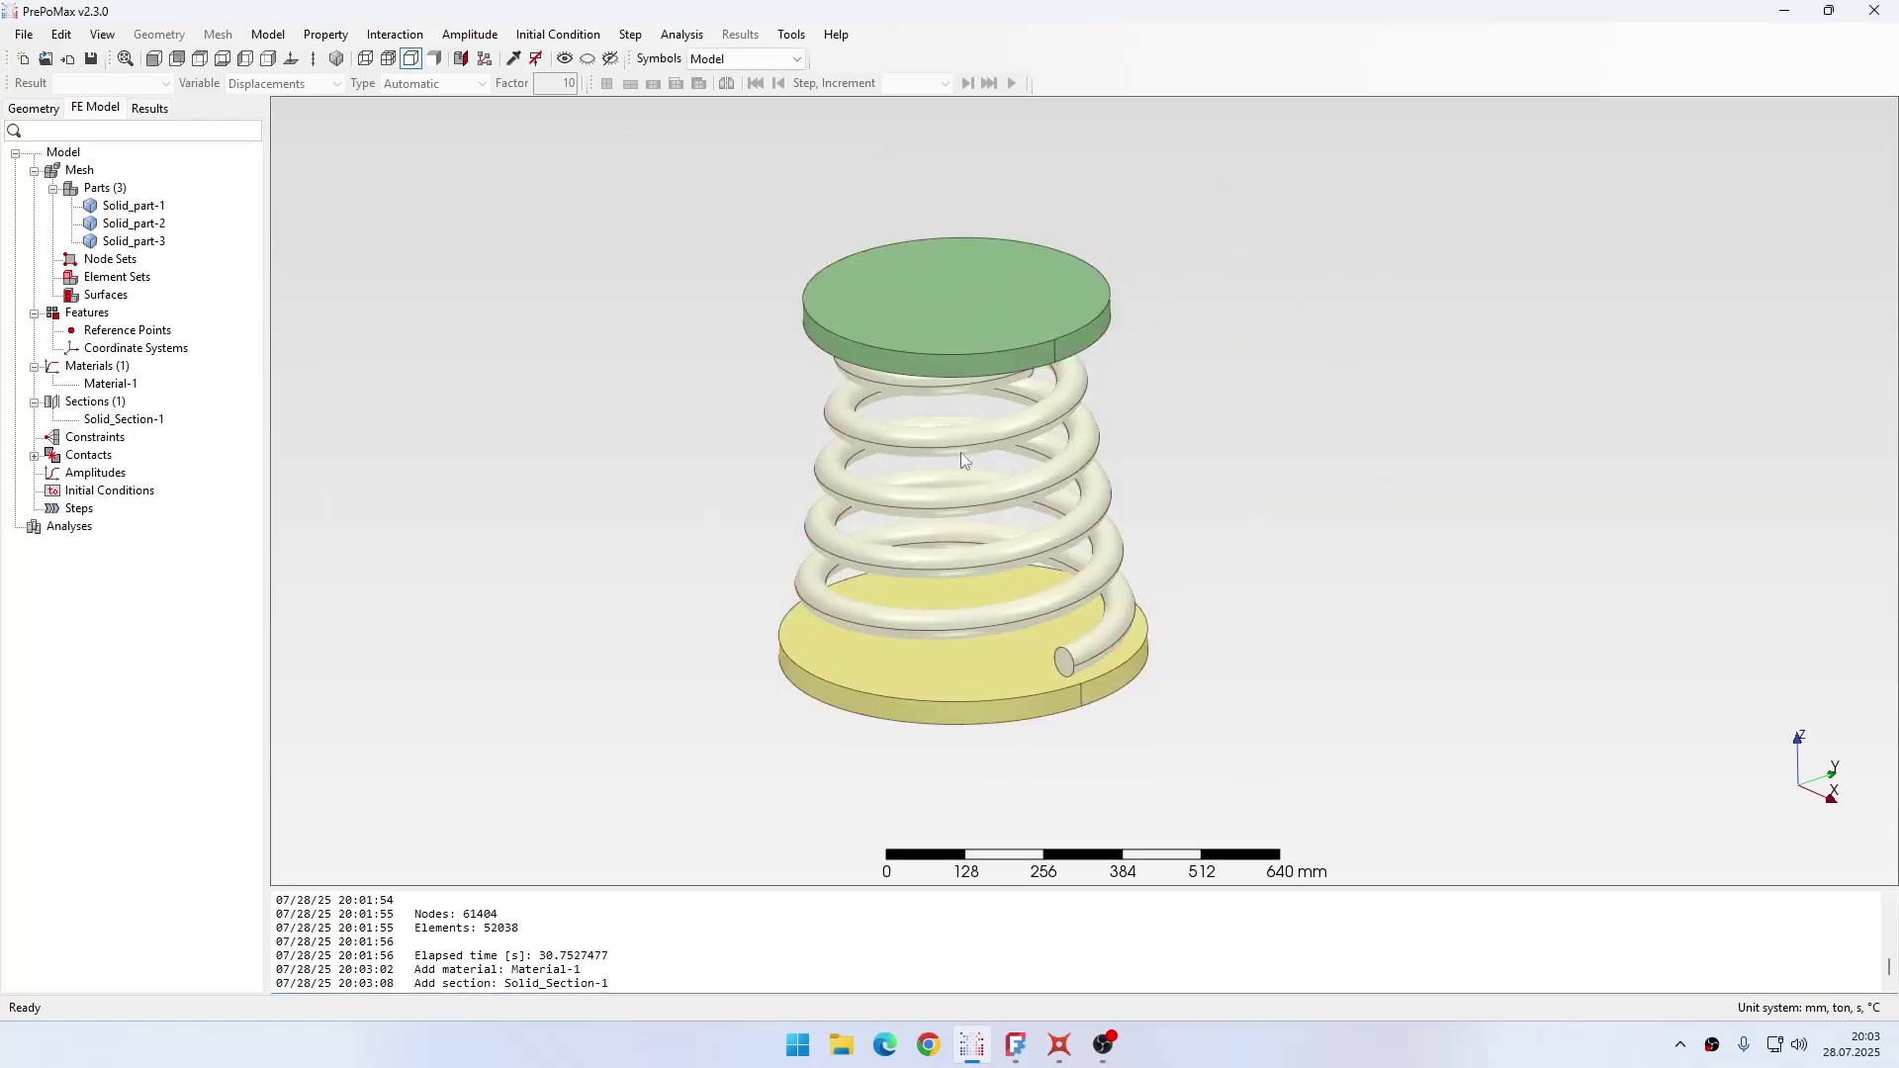
Step: Add static analysis step Step-1, keeping the default Analysis-1
double_click(70, 526)
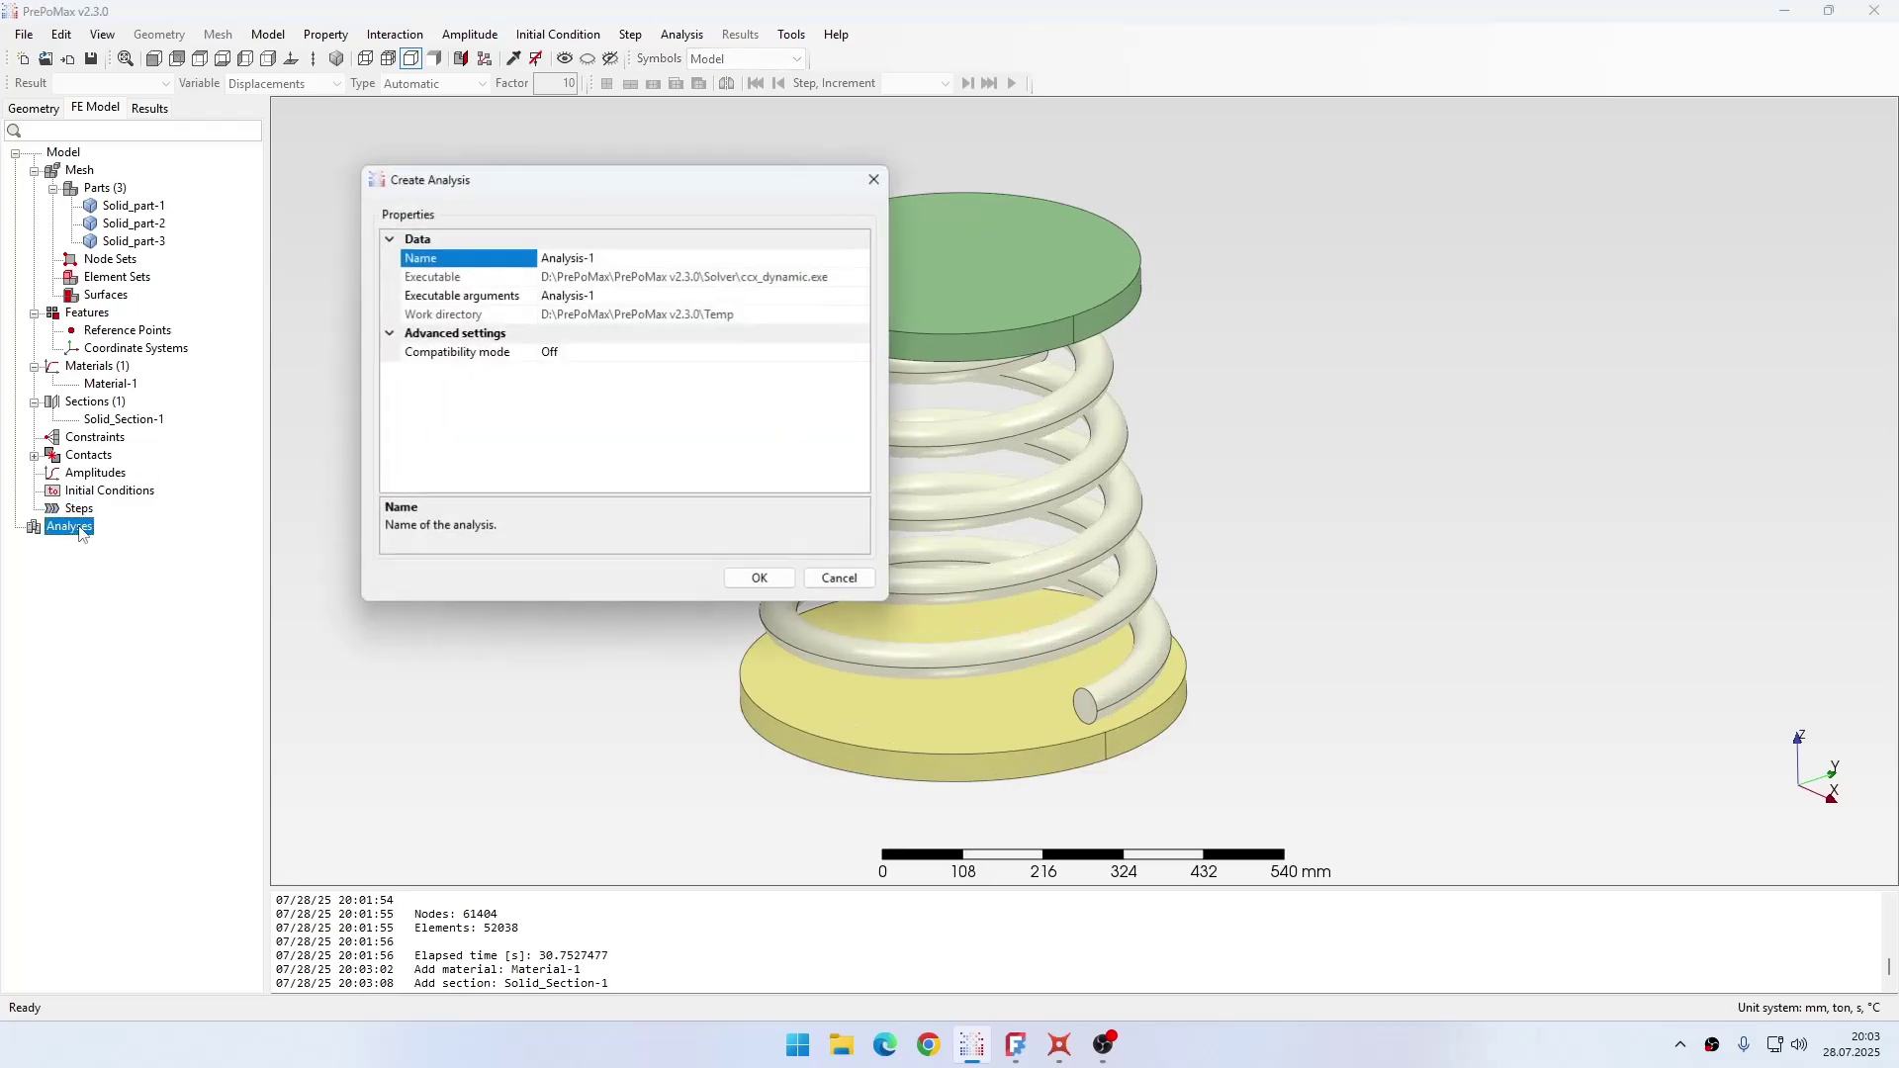
click(846, 578)
double_click(79, 508)
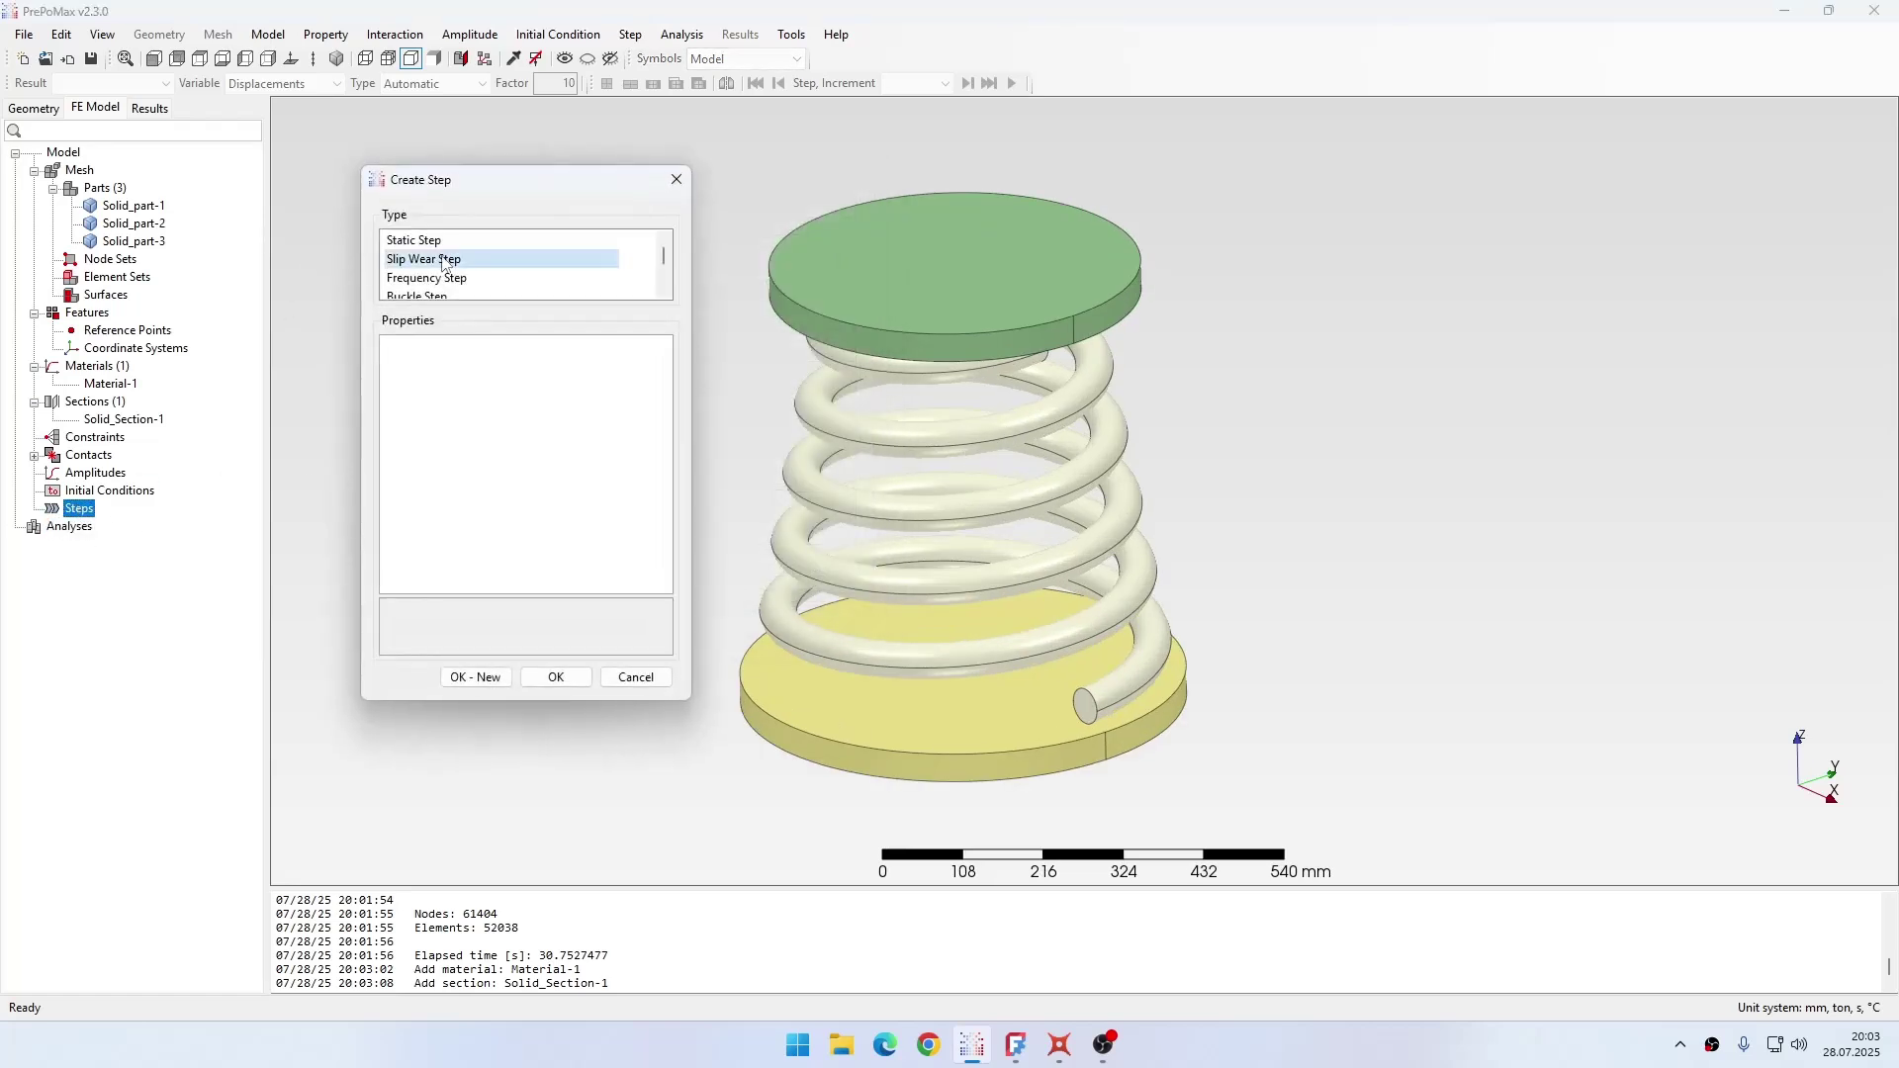
click(556, 678)
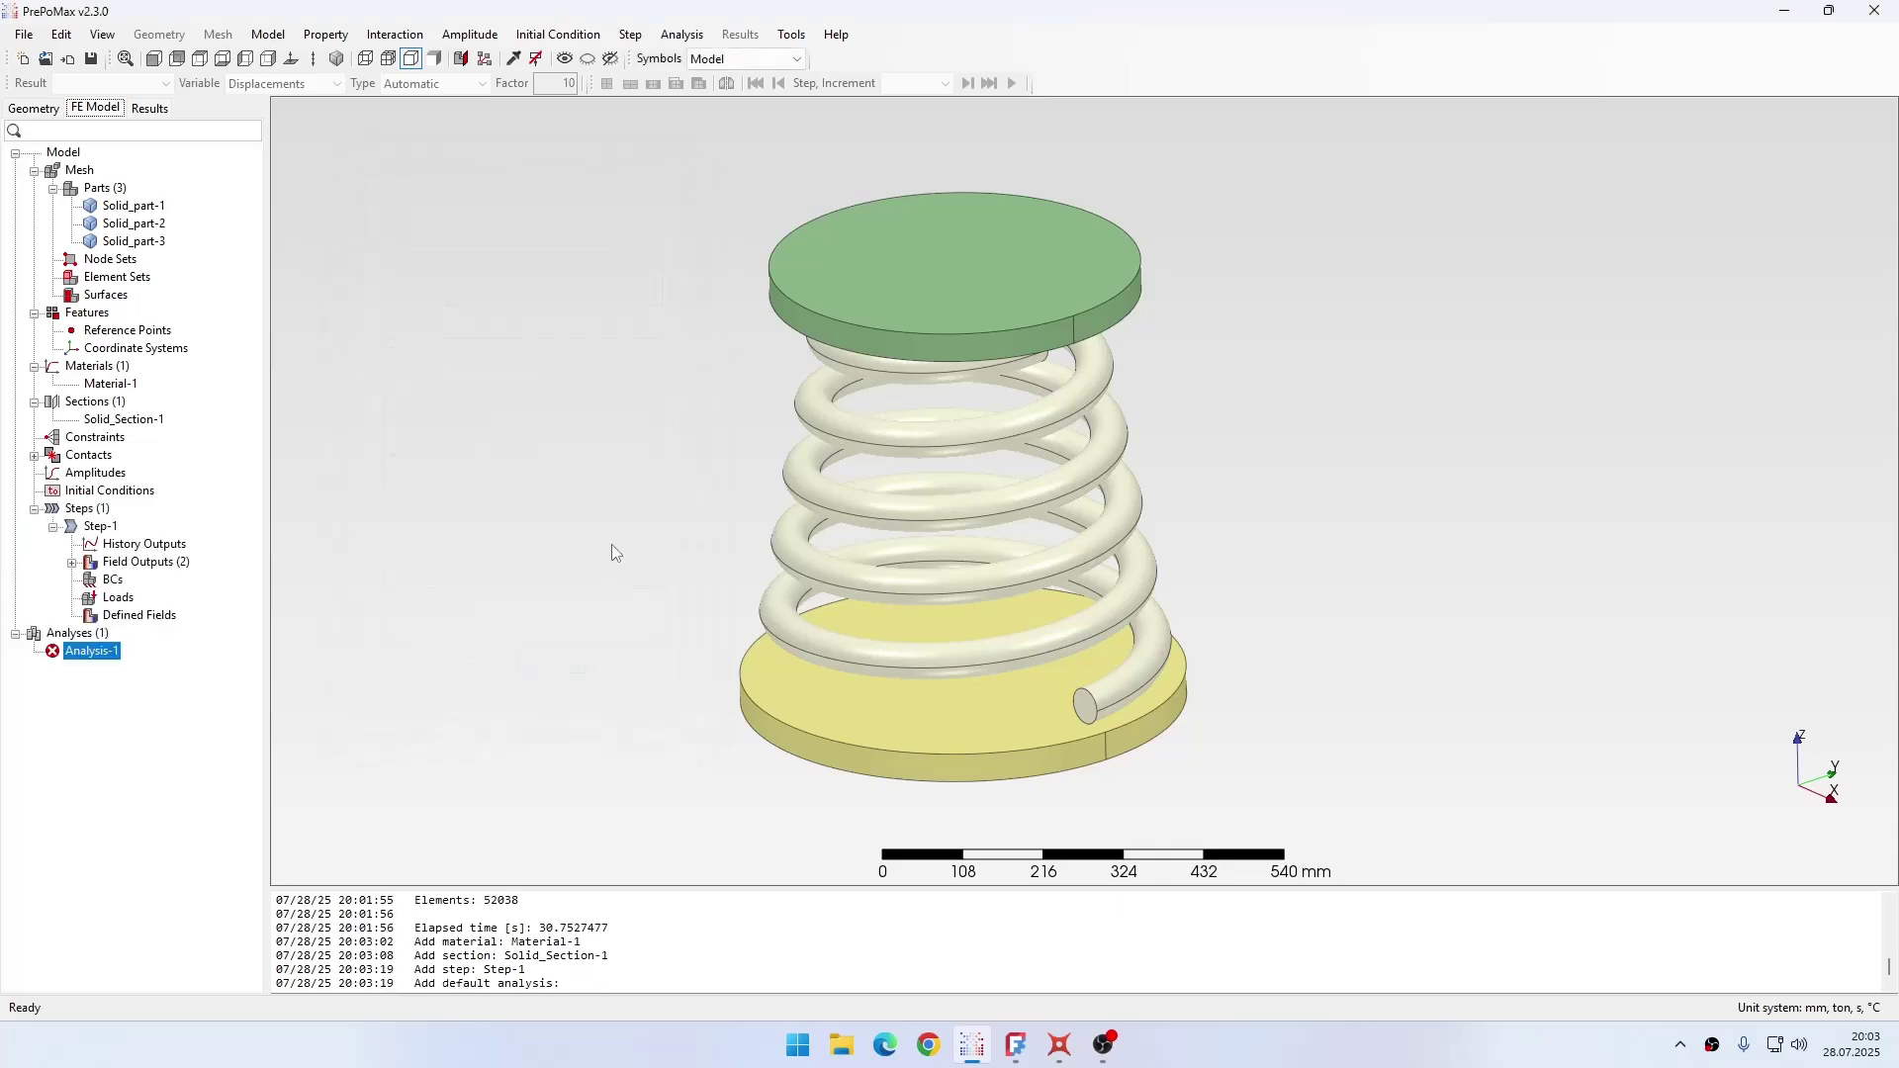
click(613, 552)
middle_drag(1055, 377, 1041, 422)
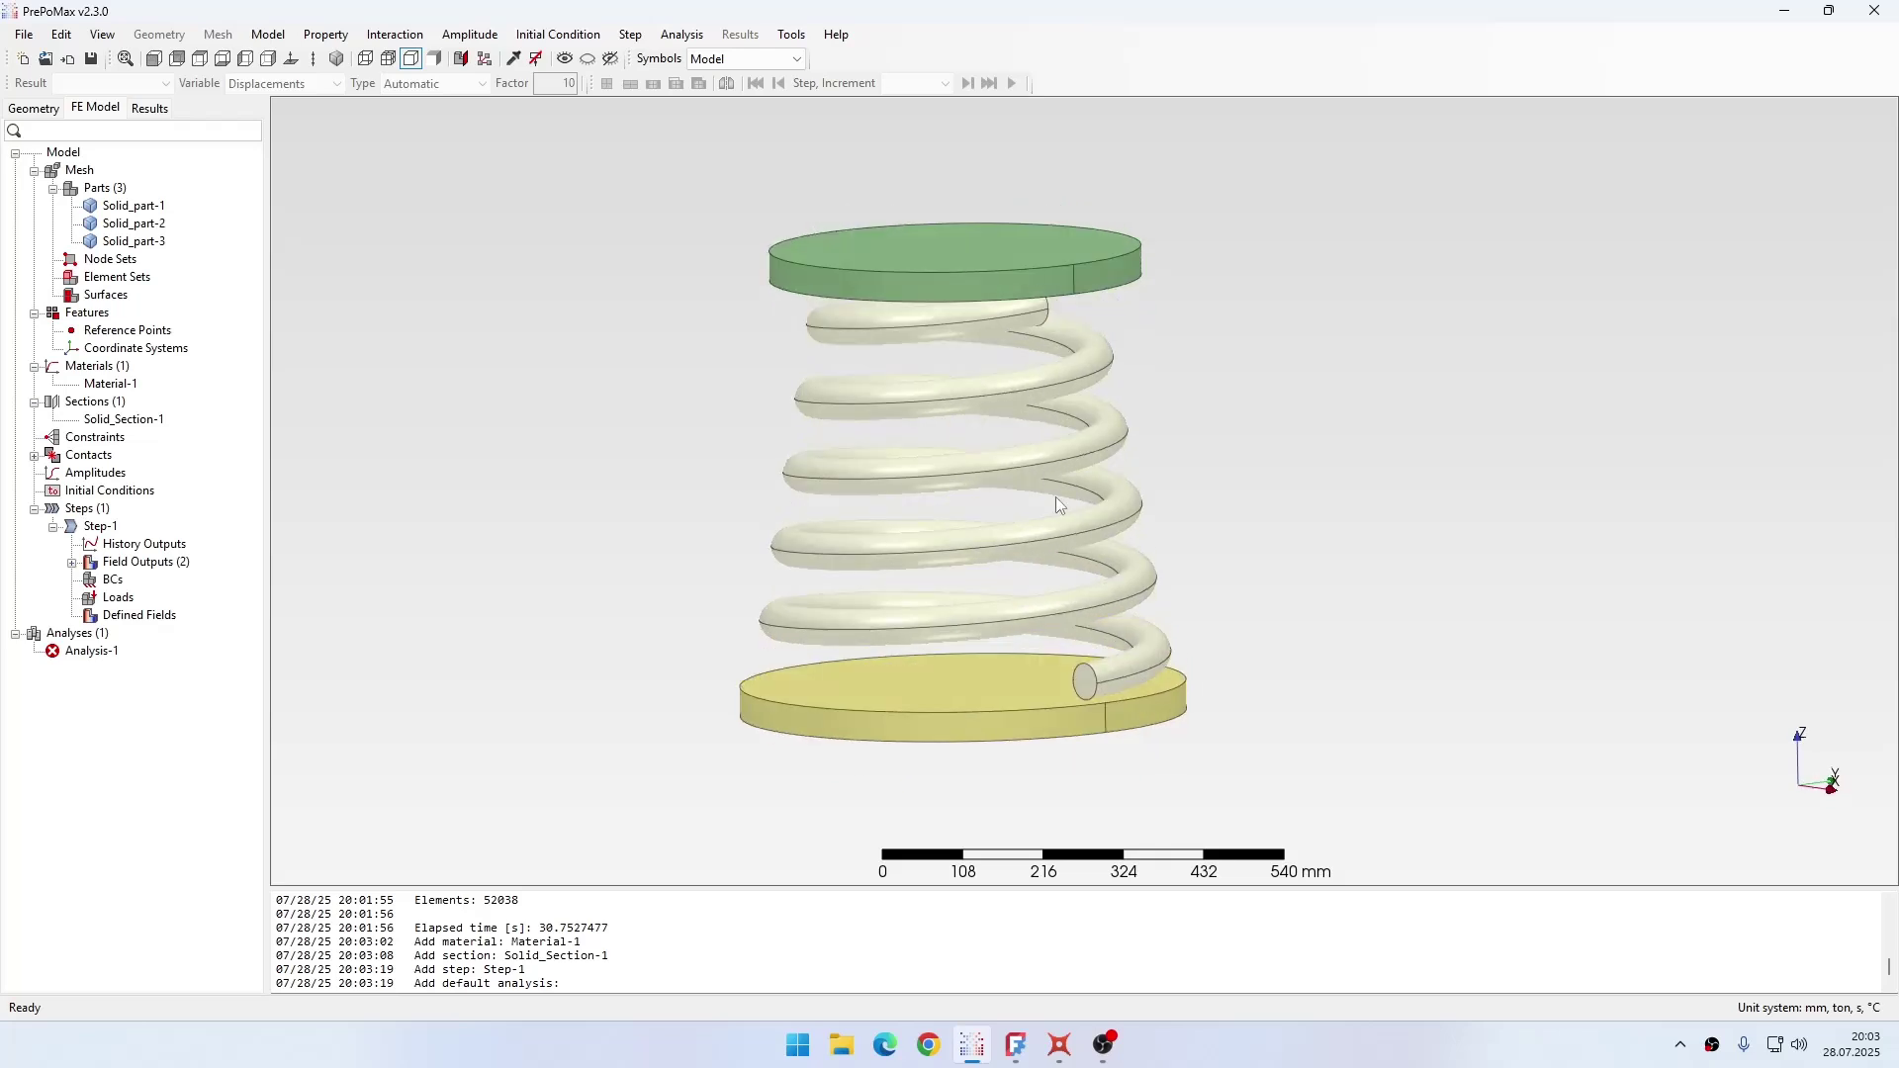
Step: Start a Tie constraint with the bottom plate's top face as the master surface
middle_drag(1025, 498, 1043, 528)
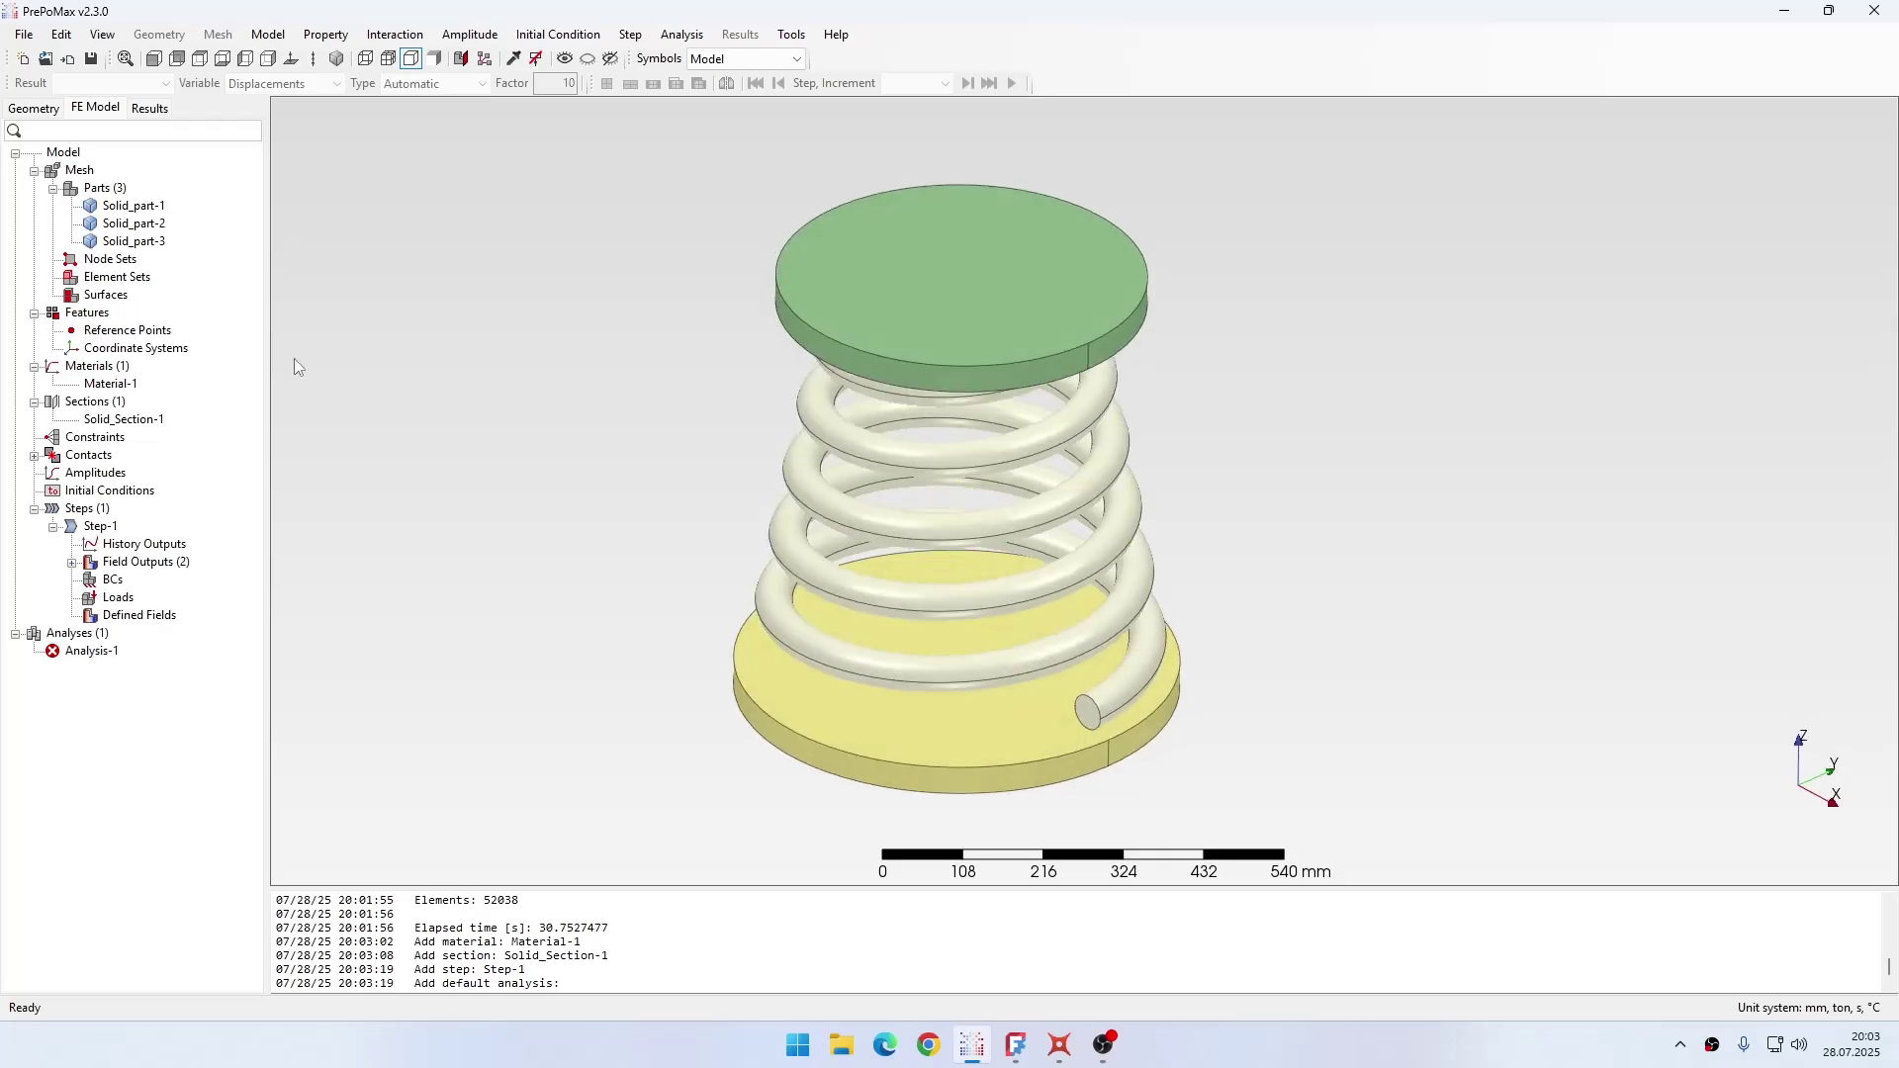
double_click(108, 442)
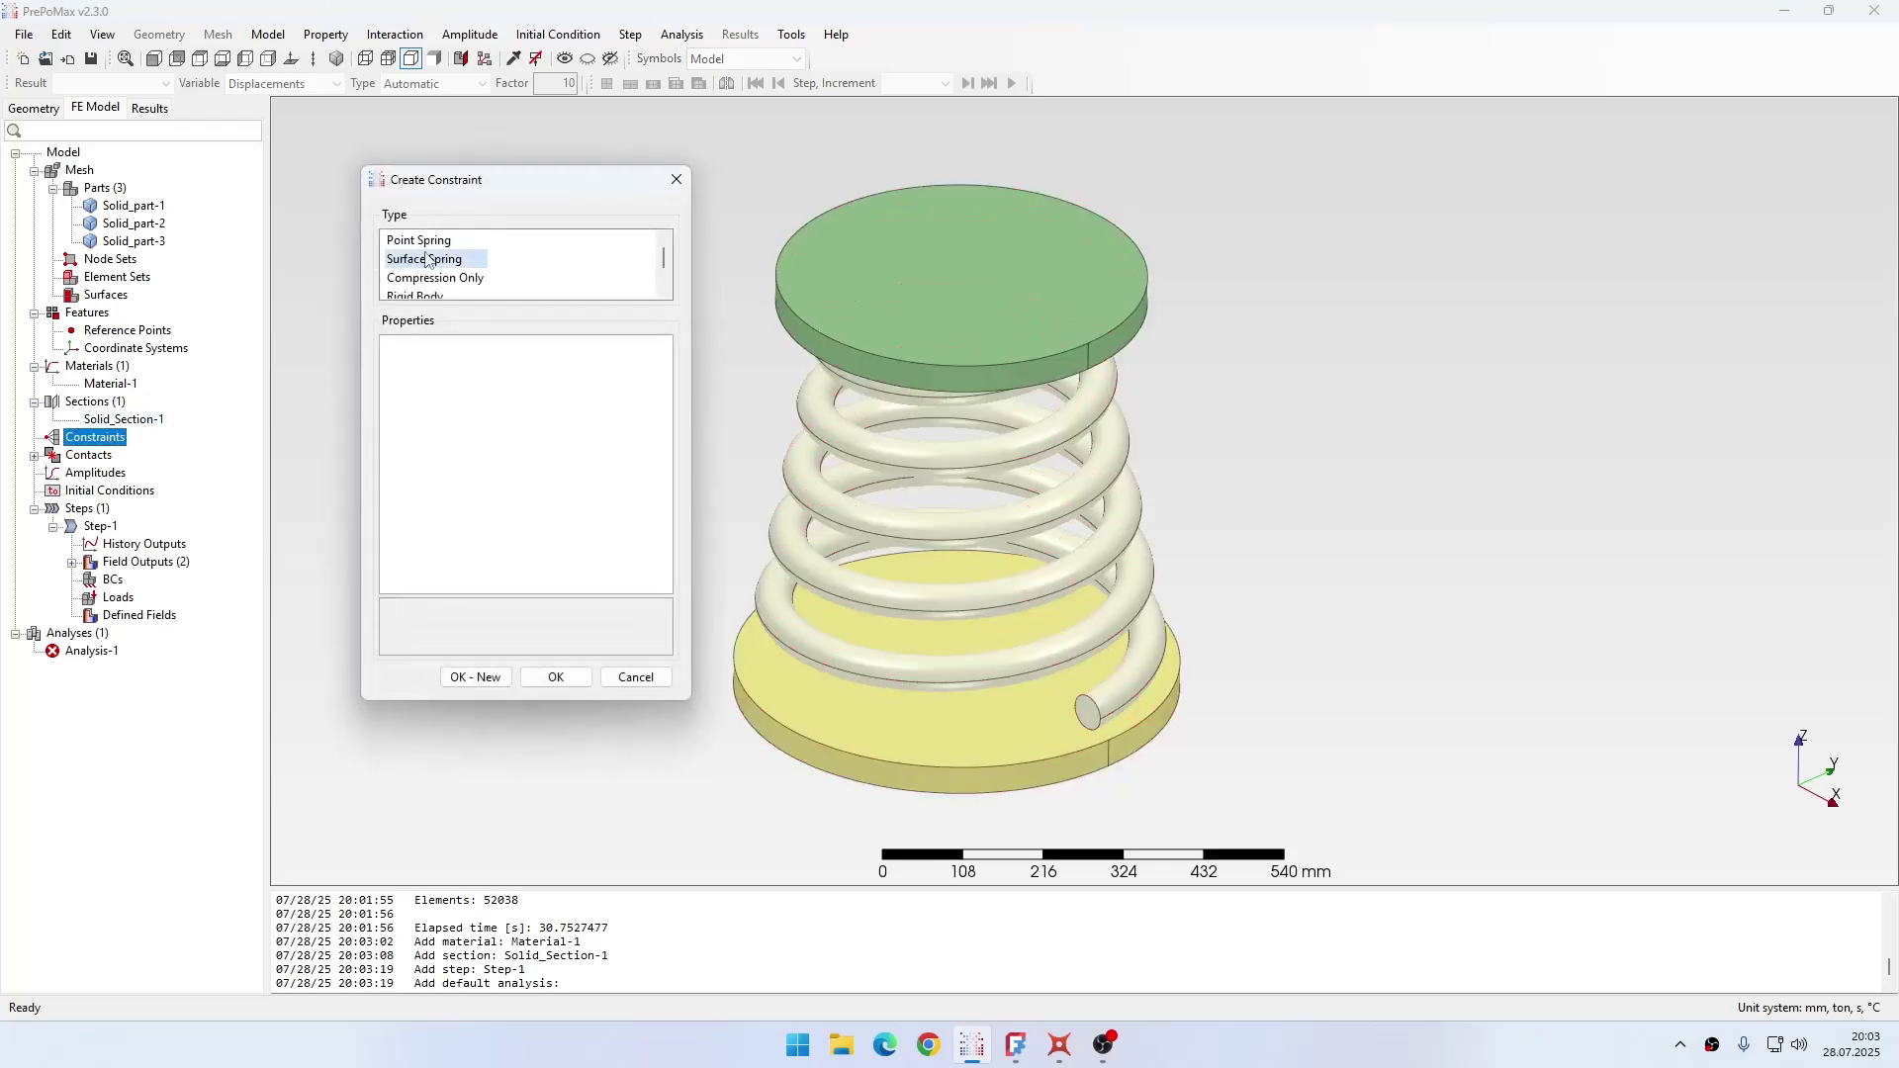
scroll(440, 269, down, 1)
click(440, 272)
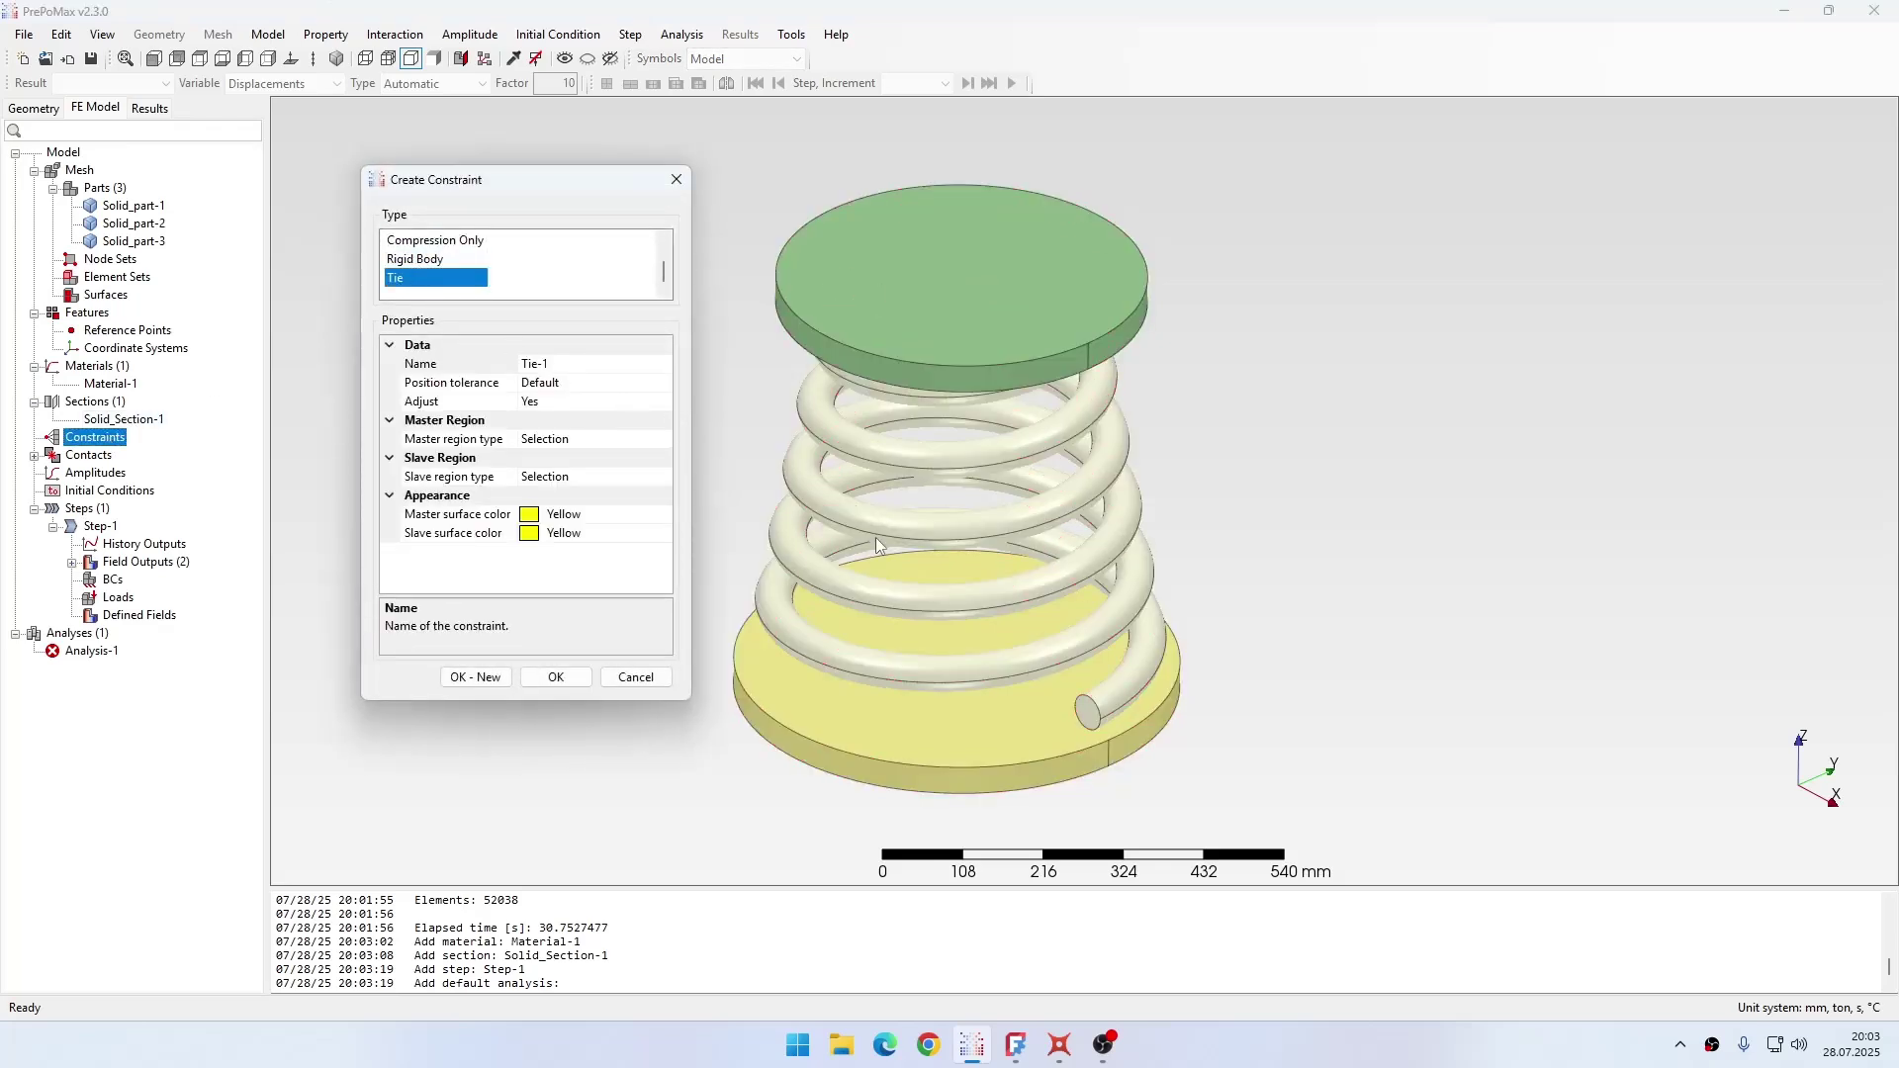
shift+middle_drag(900, 540, 1013, 526)
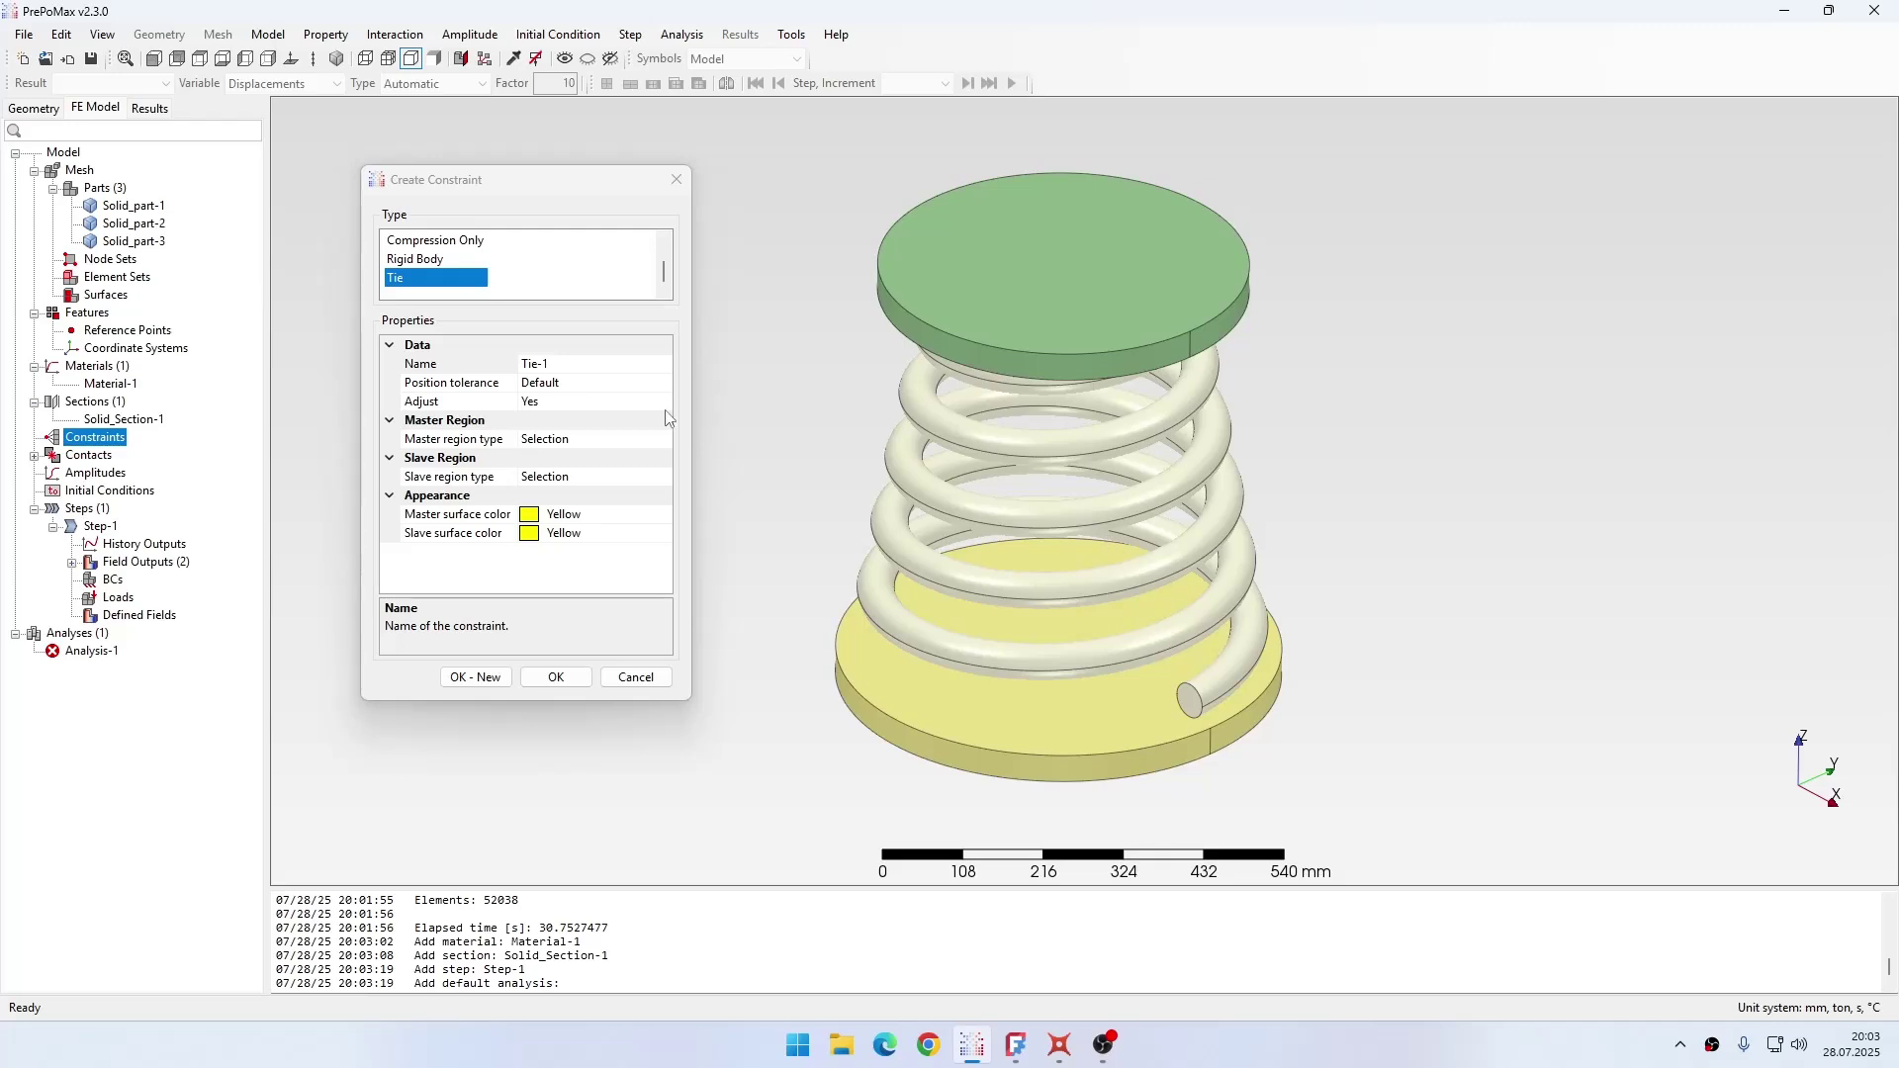
click(569, 439)
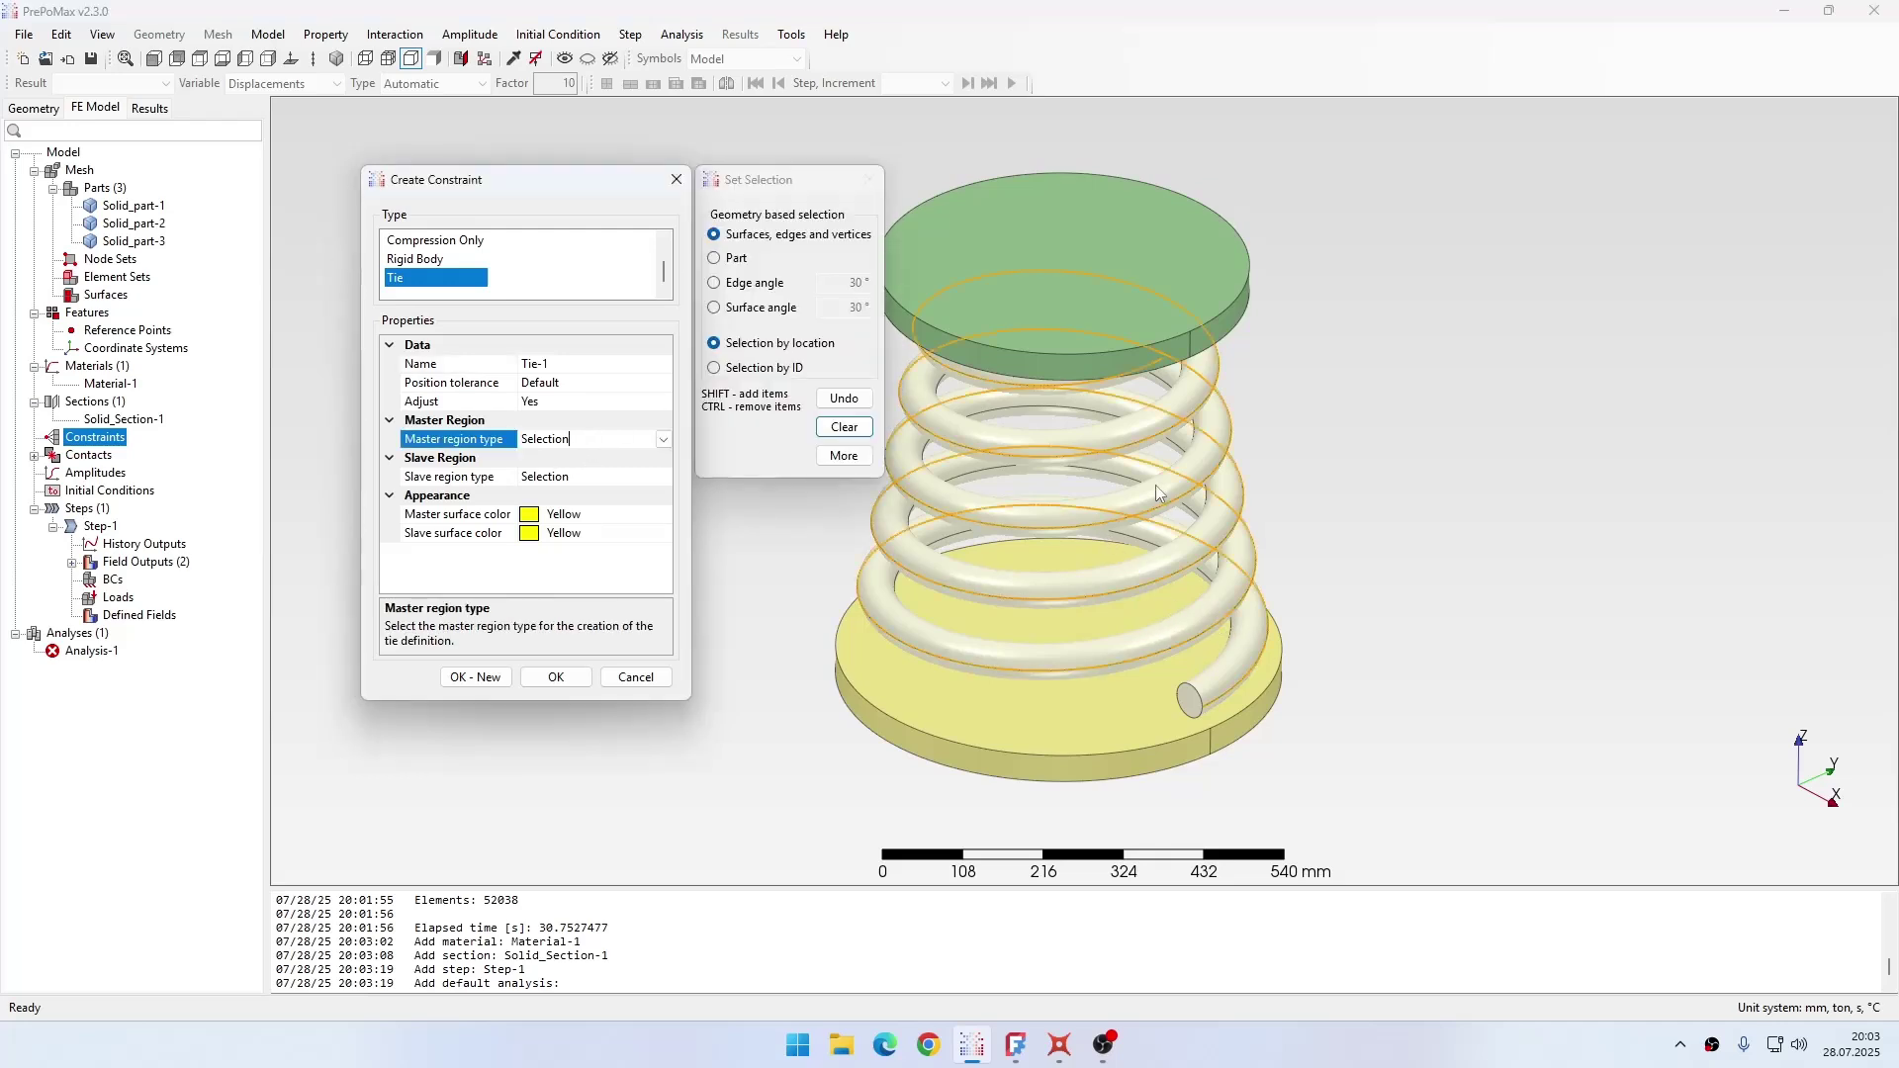
key(KP_1)
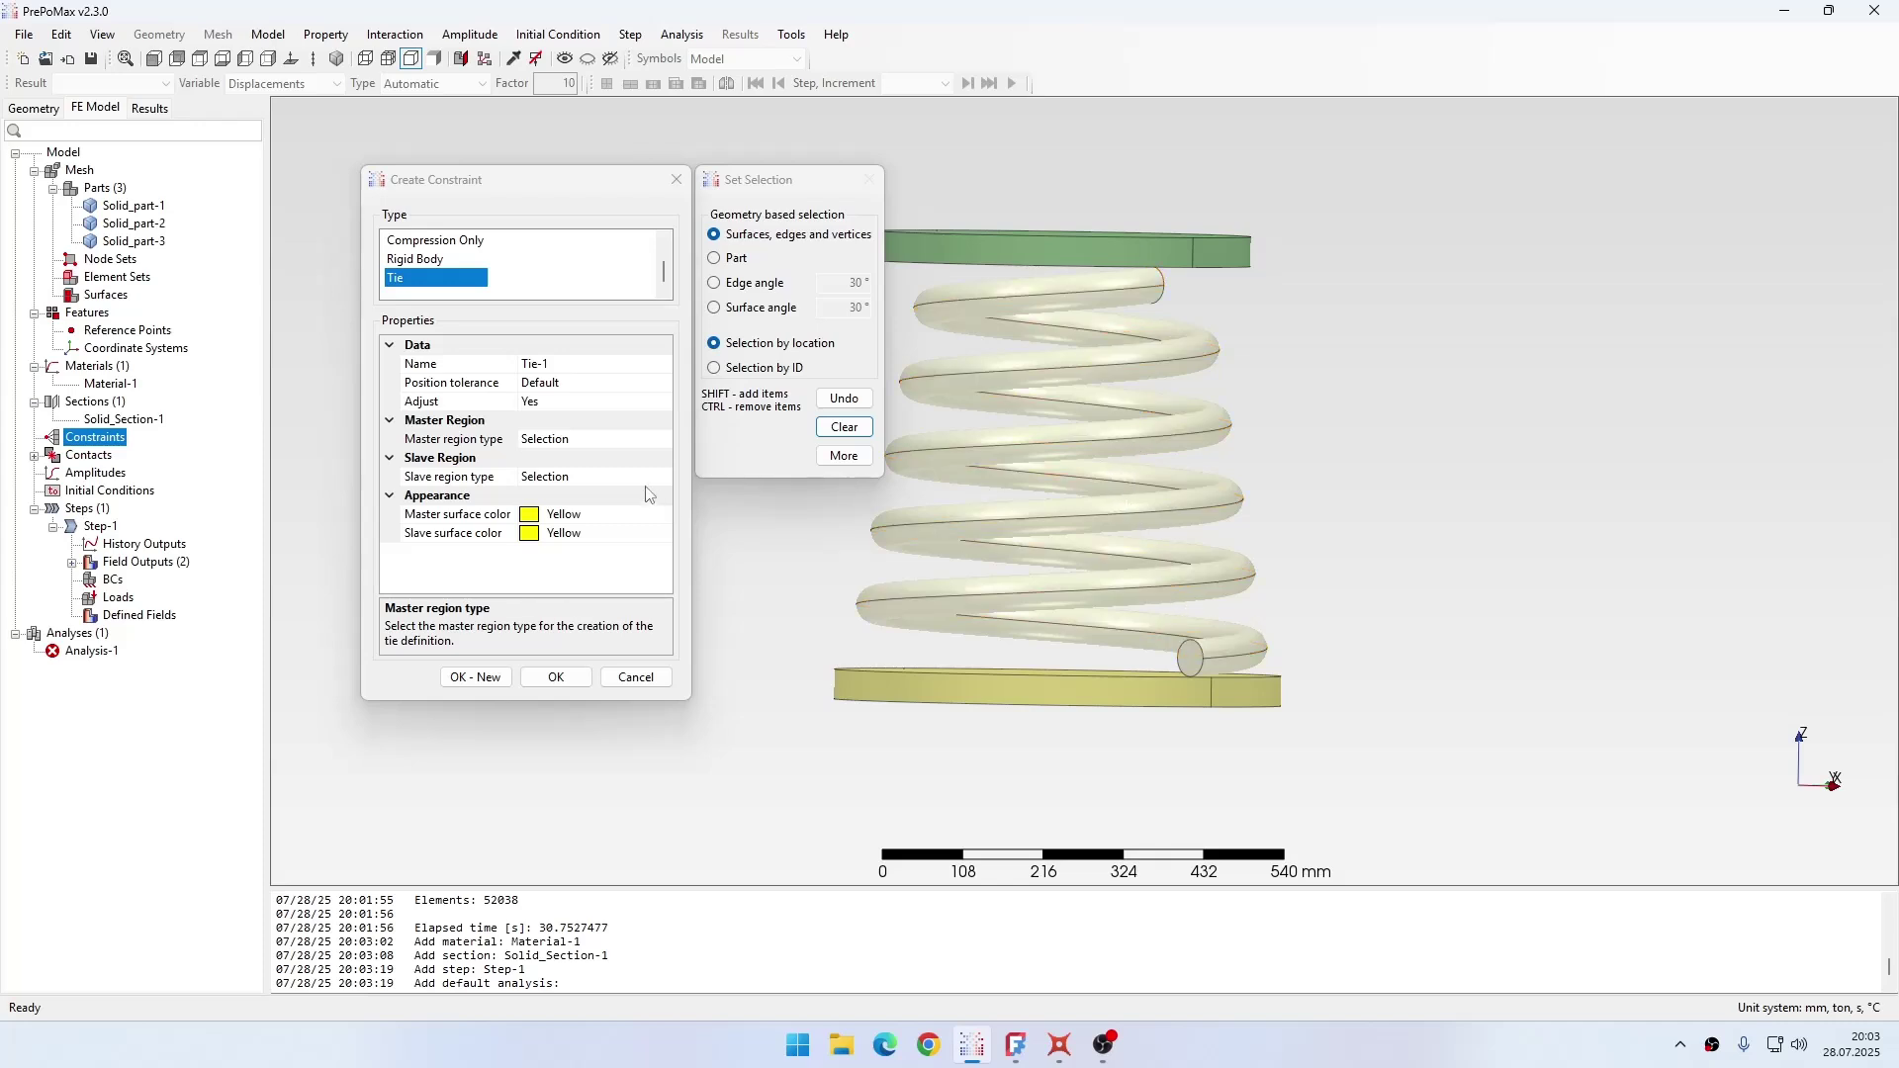
middle_drag(1121, 631, 1090, 710)
click(1089, 710)
Step: Pick the spring coil surface as the tie's slave region
scroll(1172, 712, up, 3)
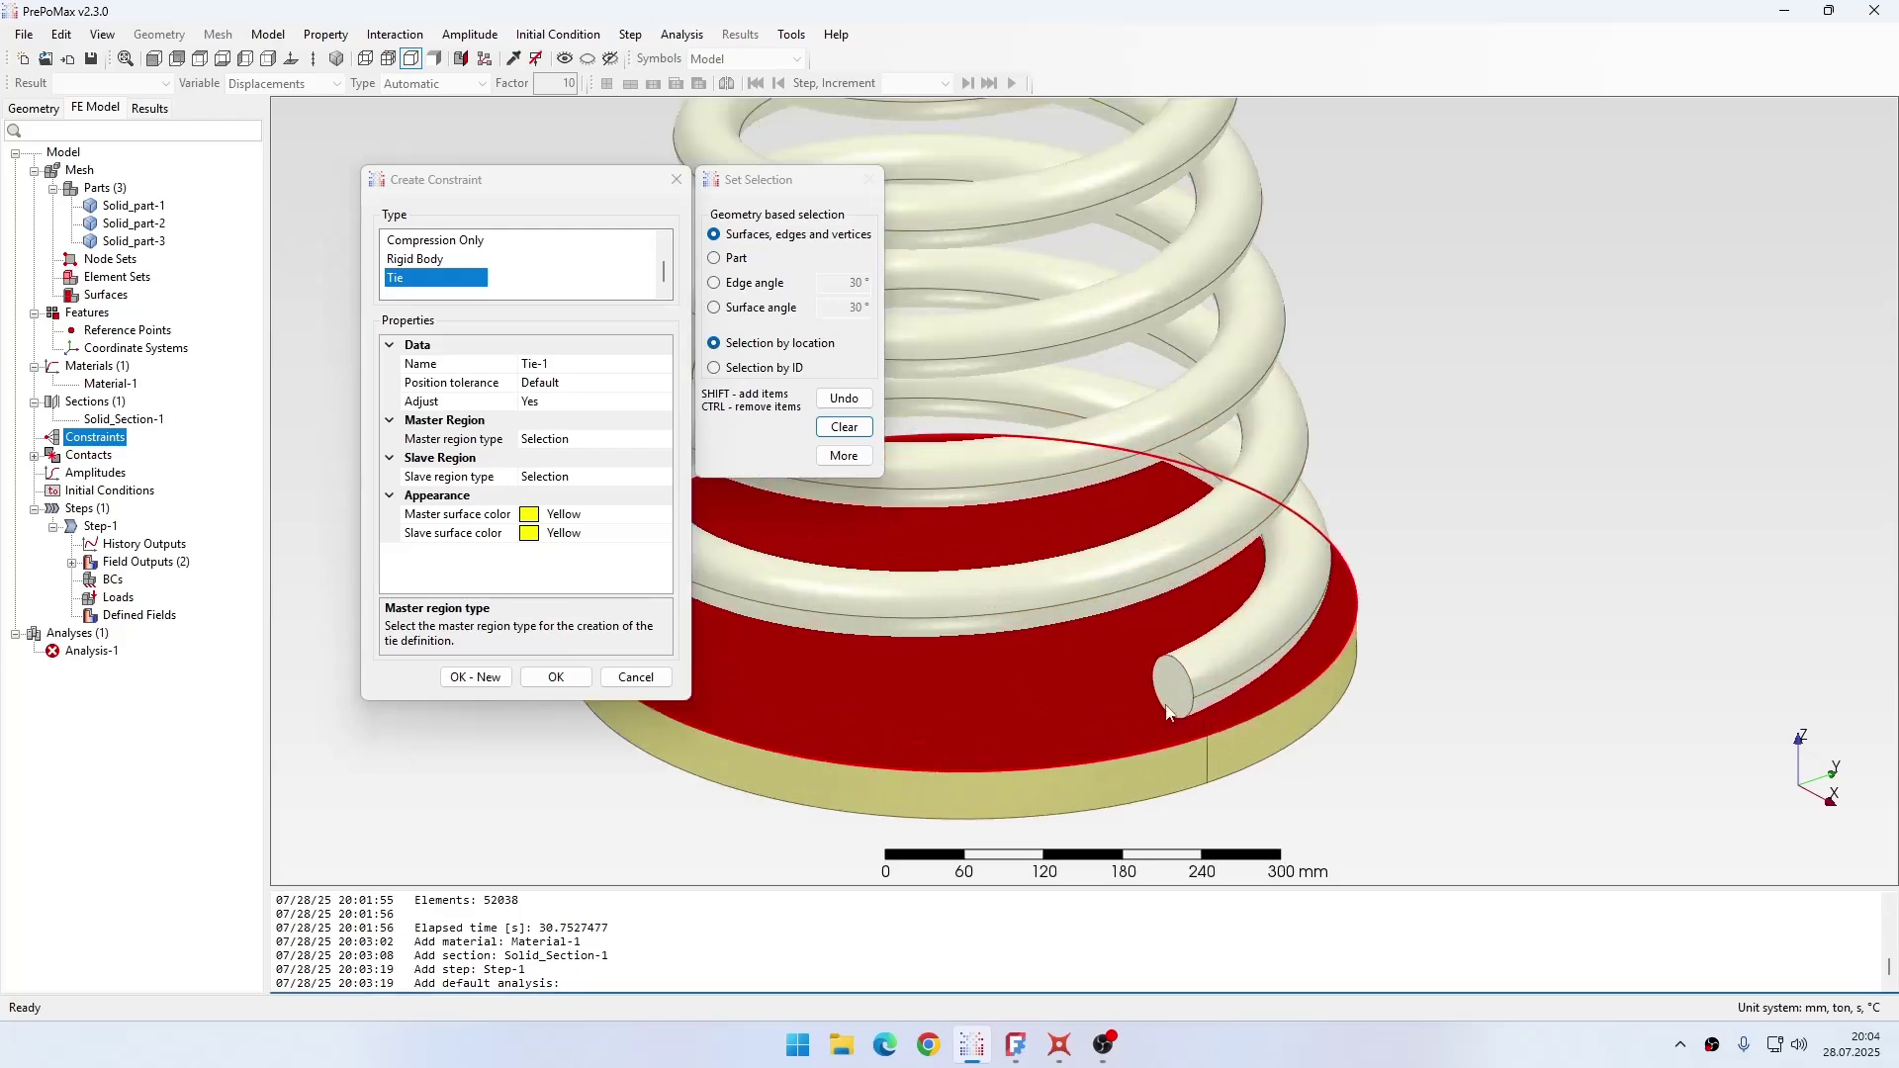
click(643, 479)
scroll(1149, 589, down, 1)
click(1249, 589)
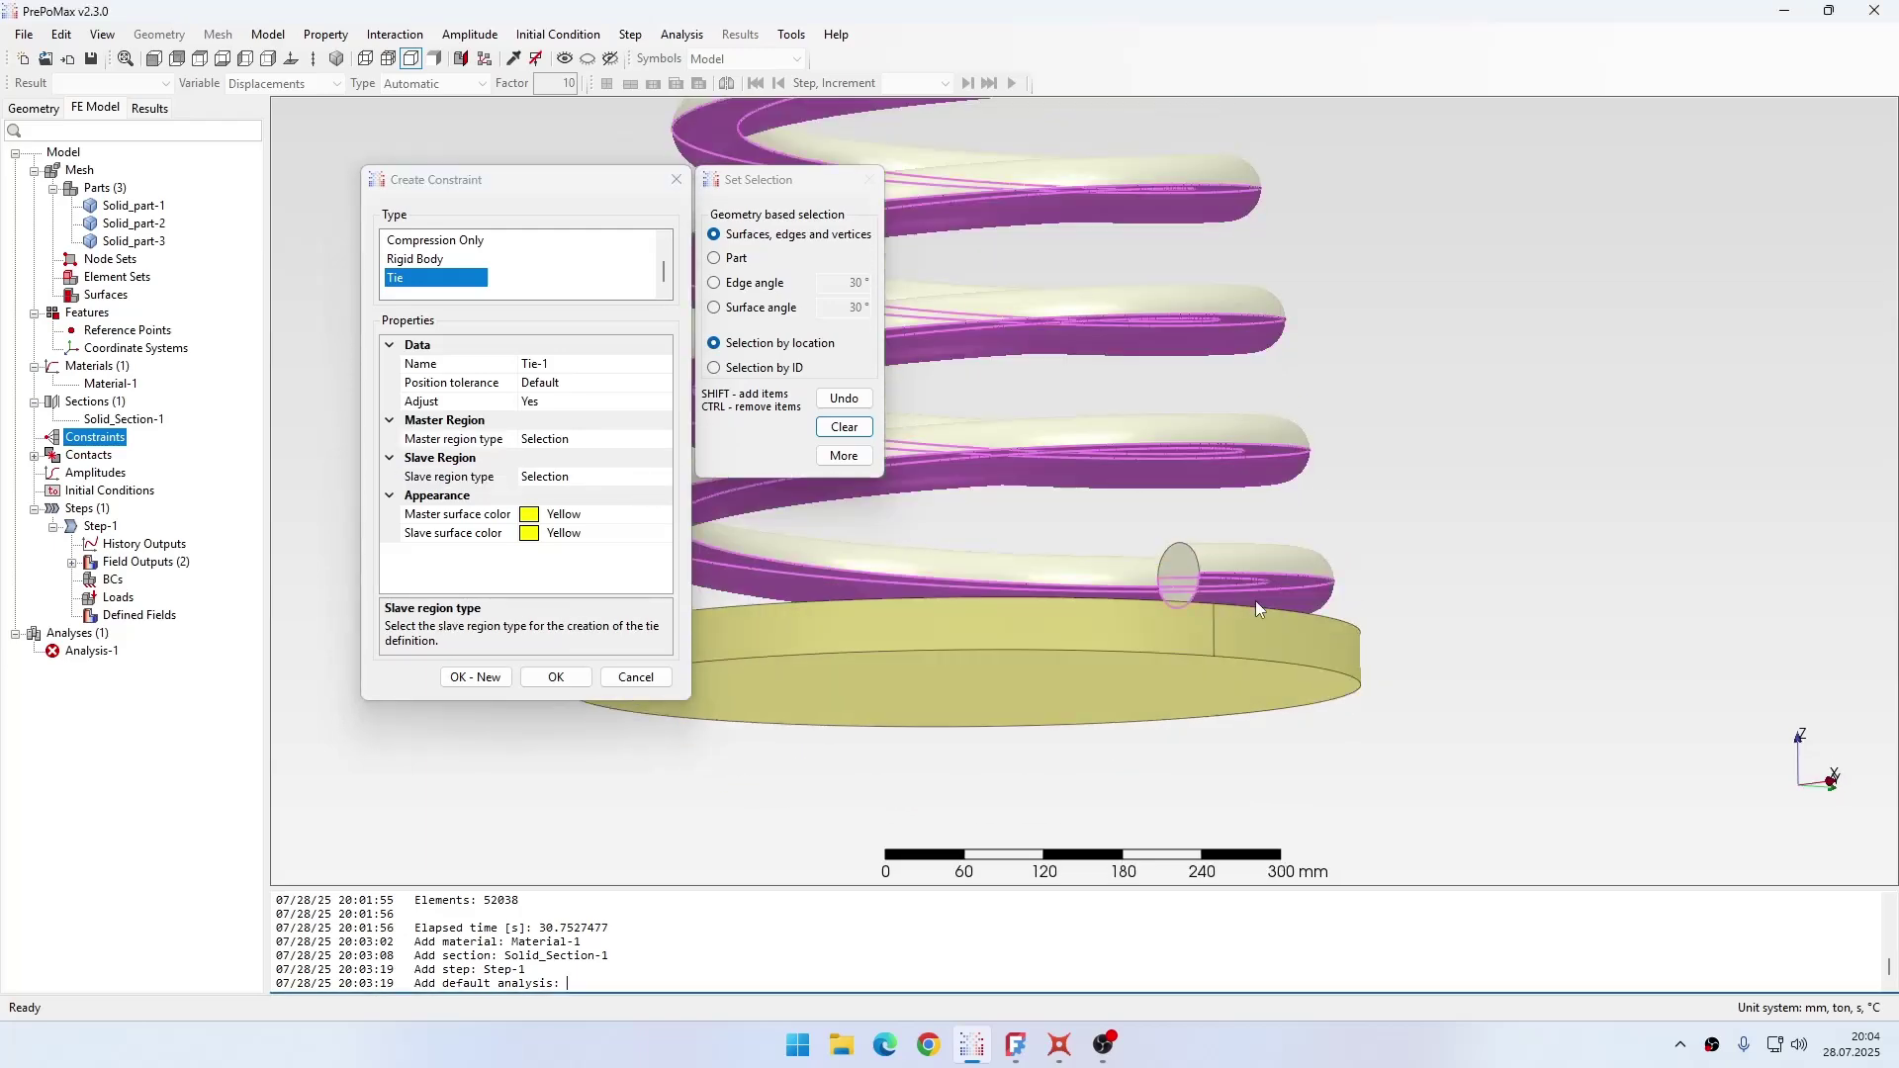
middle_drag(1255, 601, 1203, 654)
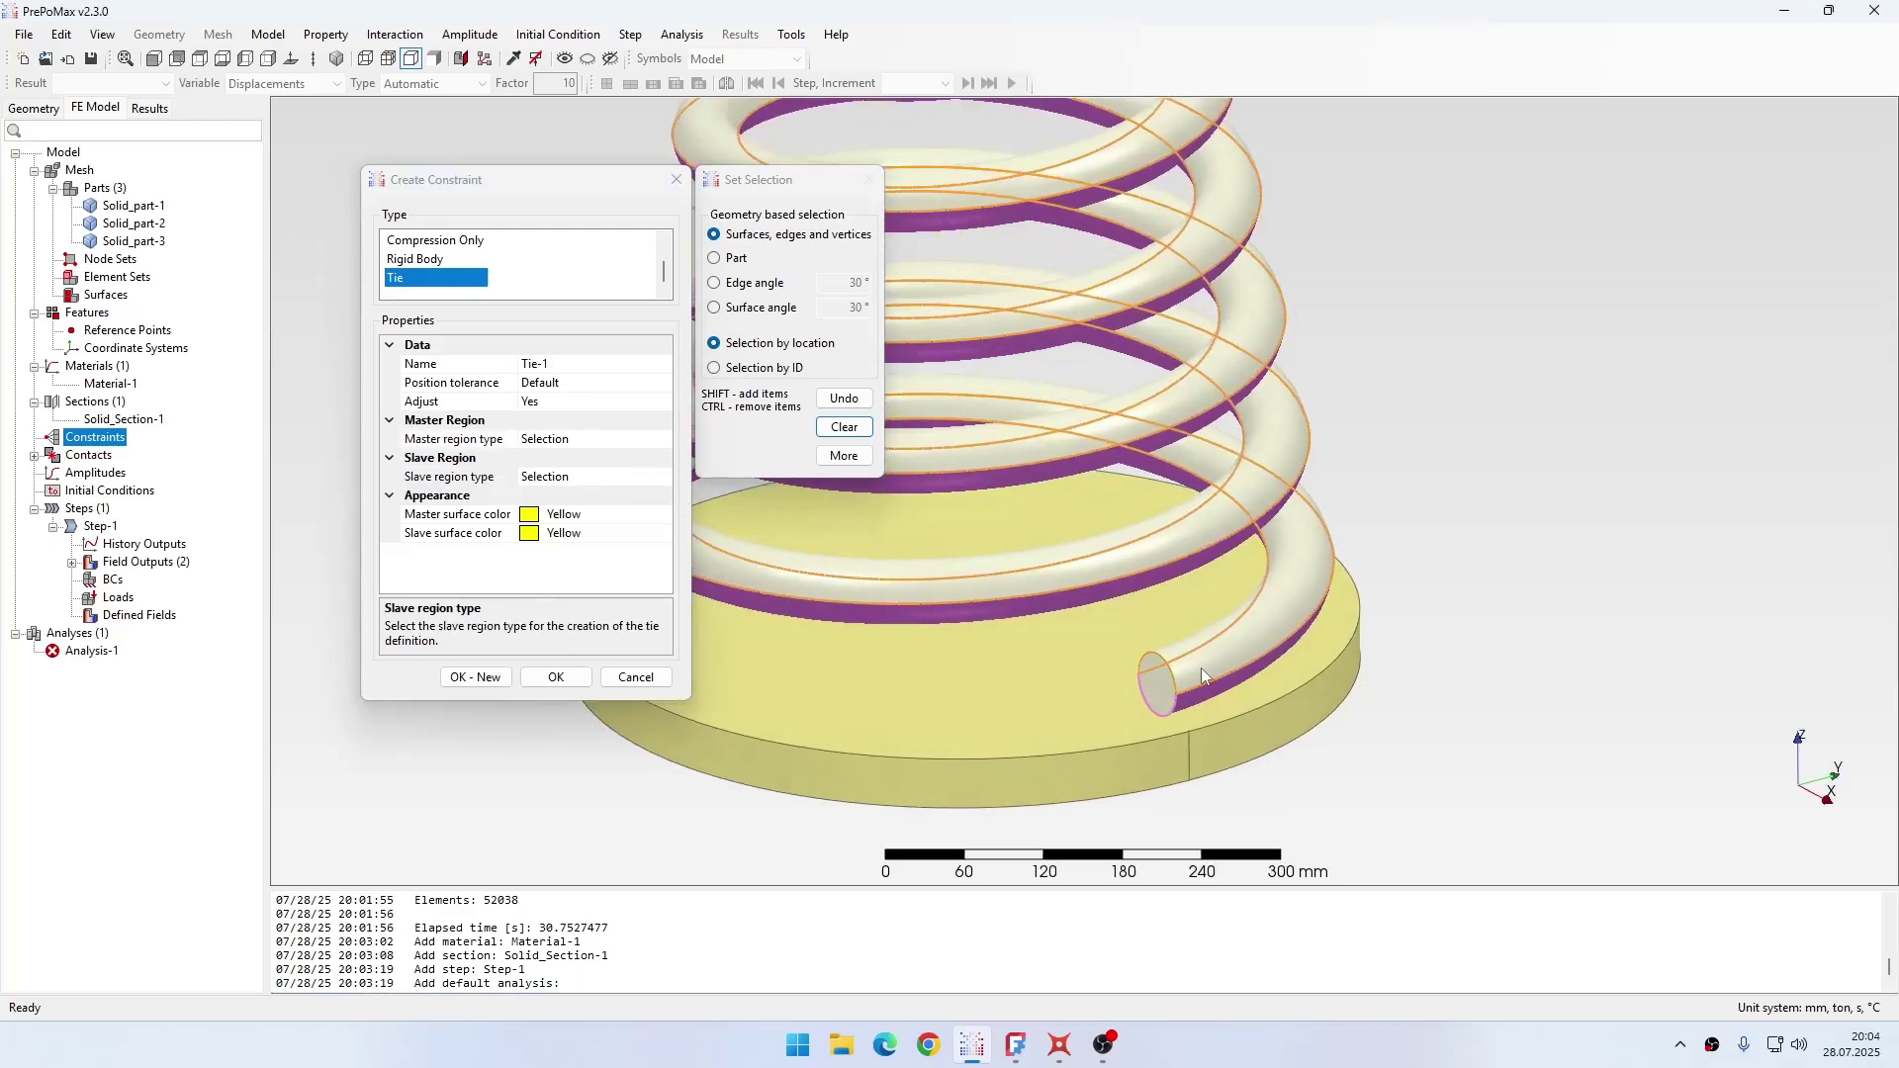
Step: Set the tie's position tolerance to 10 mm and Adjust to No
click(571, 384)
drag(549, 384, 516, 383)
text(10)
key(Up)
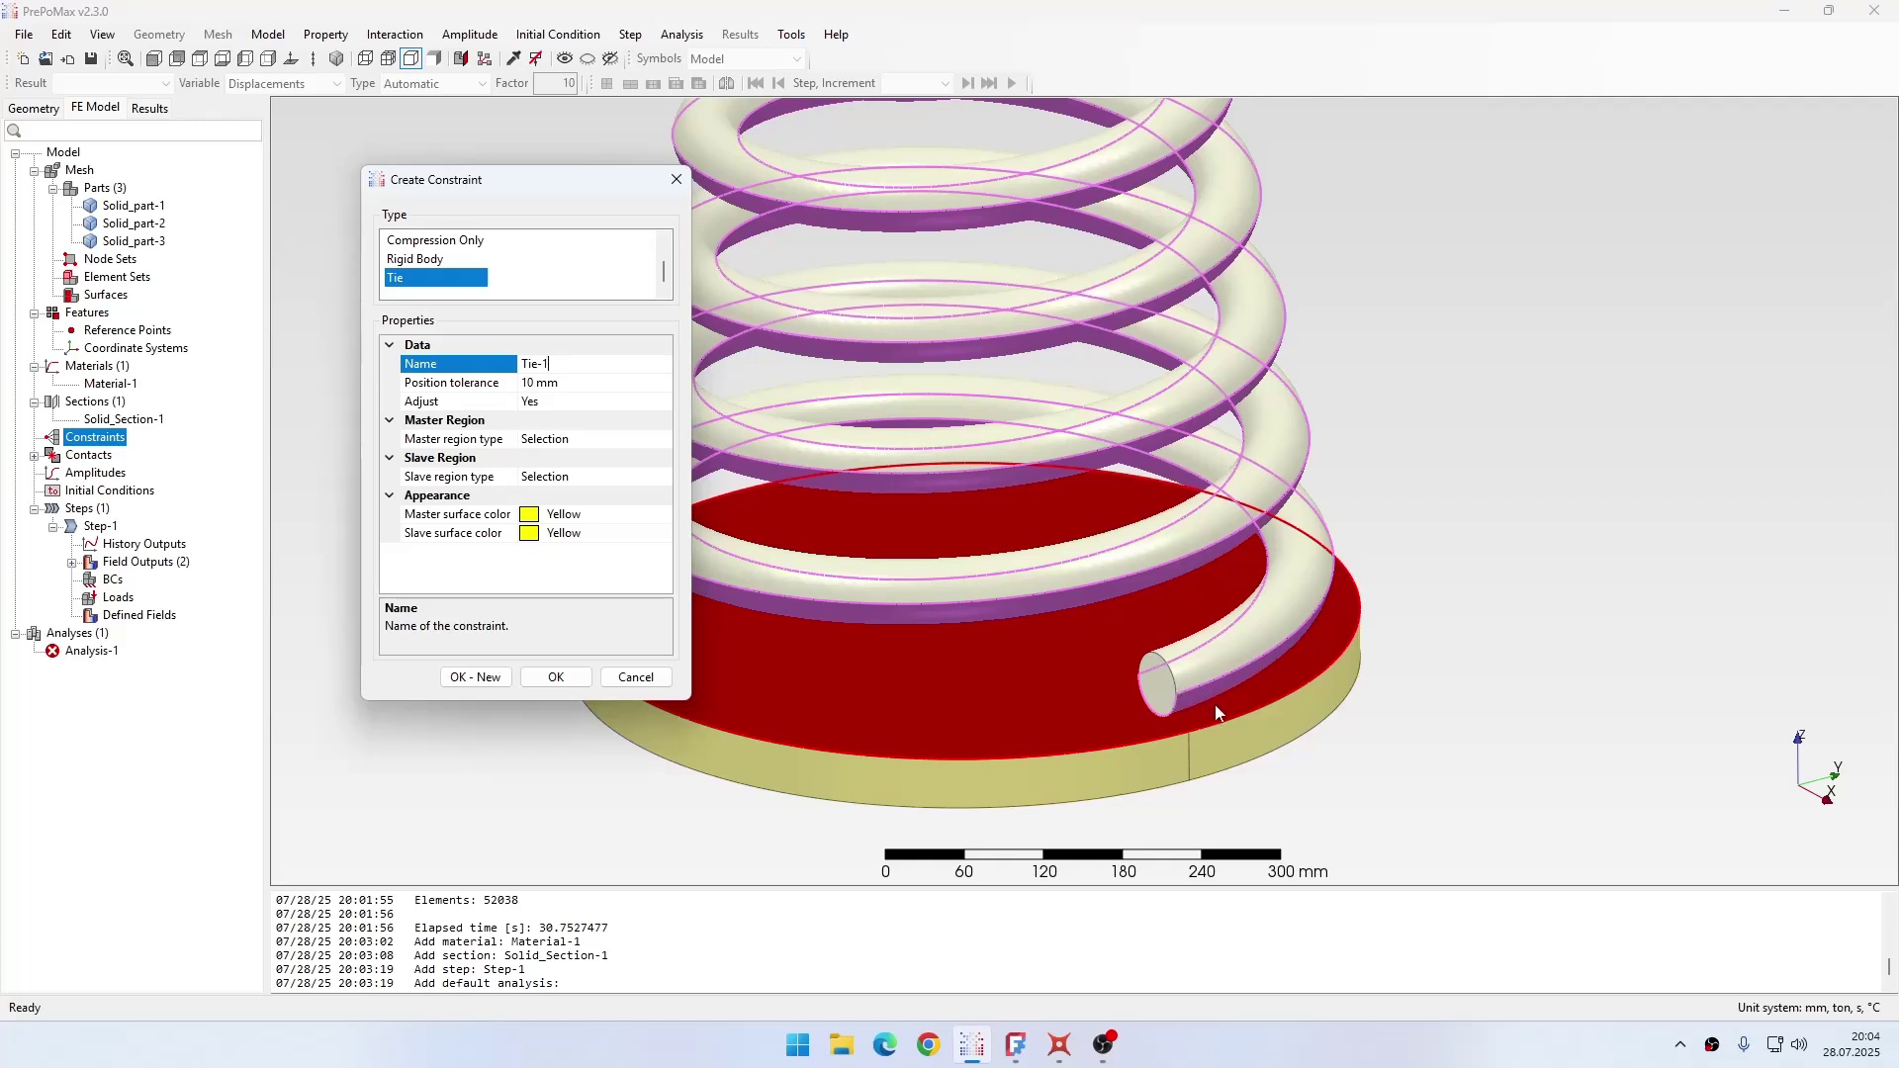
double_click(552, 402)
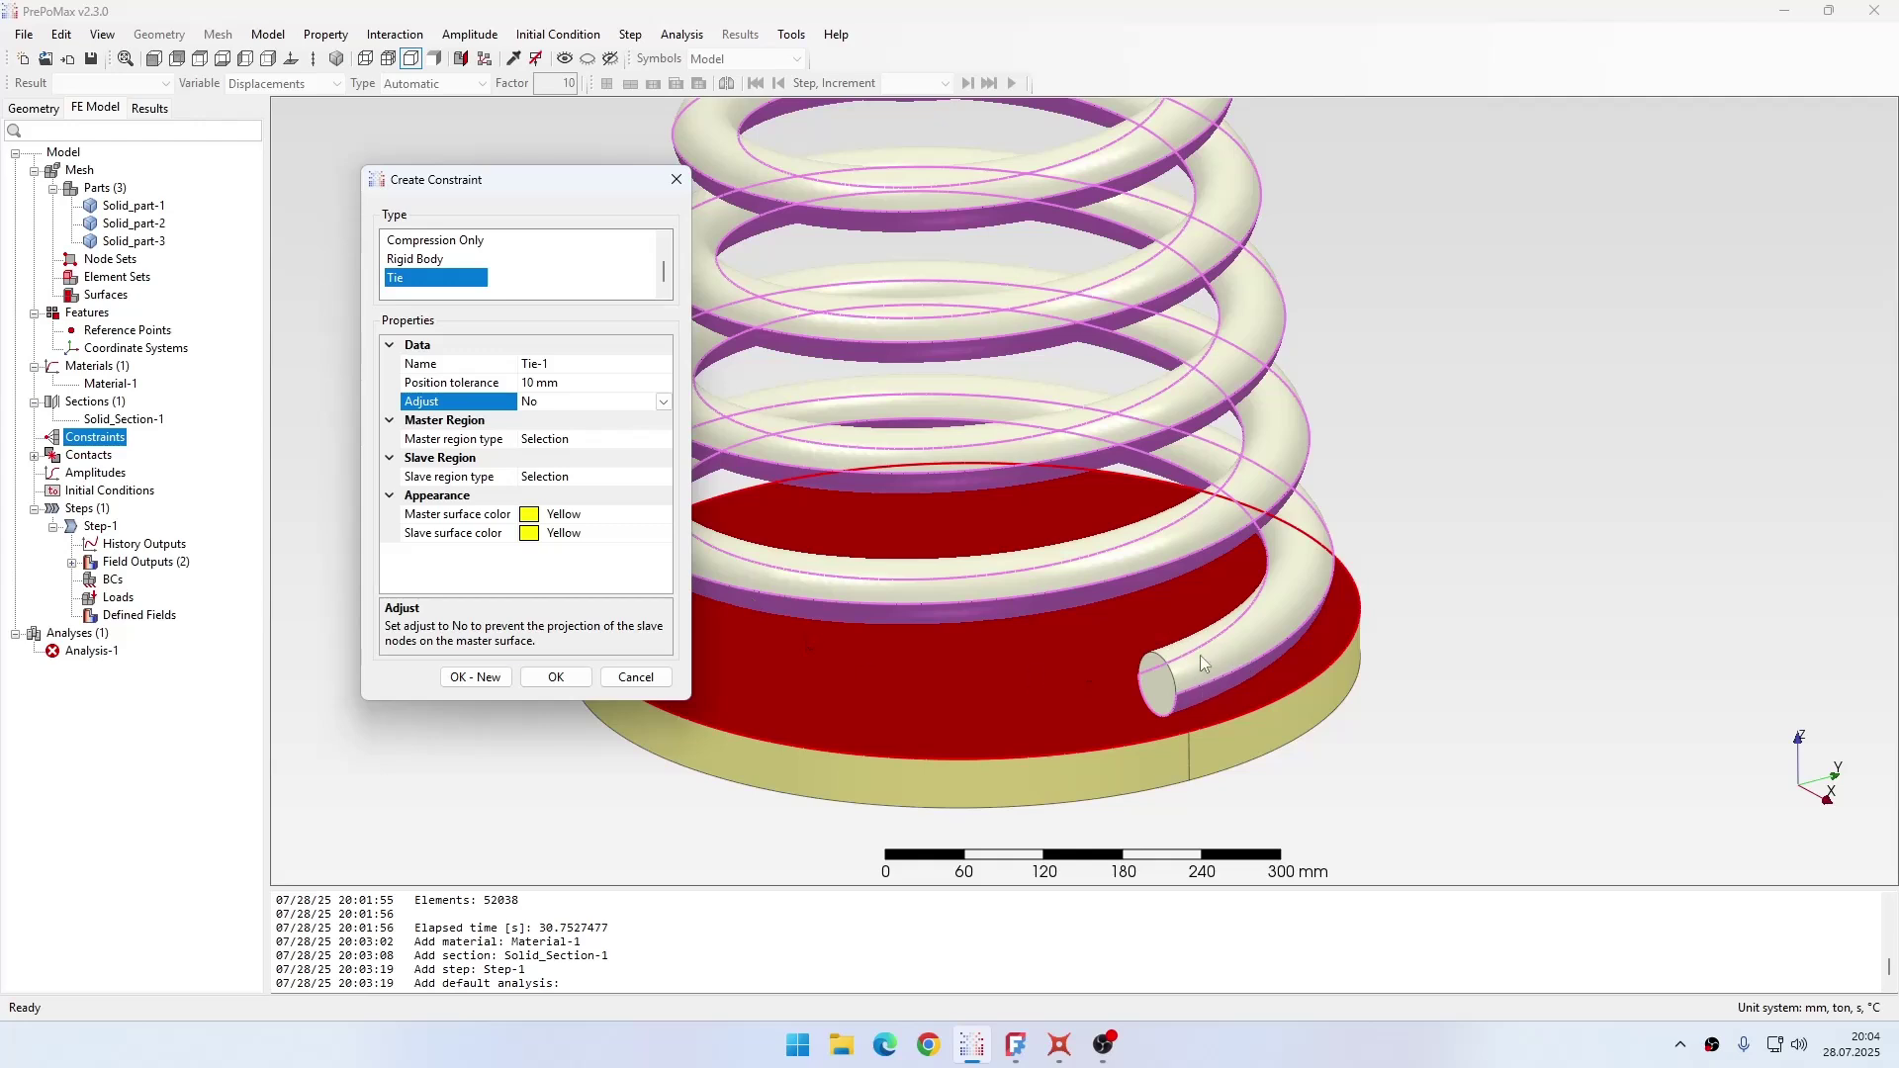
Step: Save Tie-1 and start Tie-2 with the top plate's underside as master
click(556, 677)
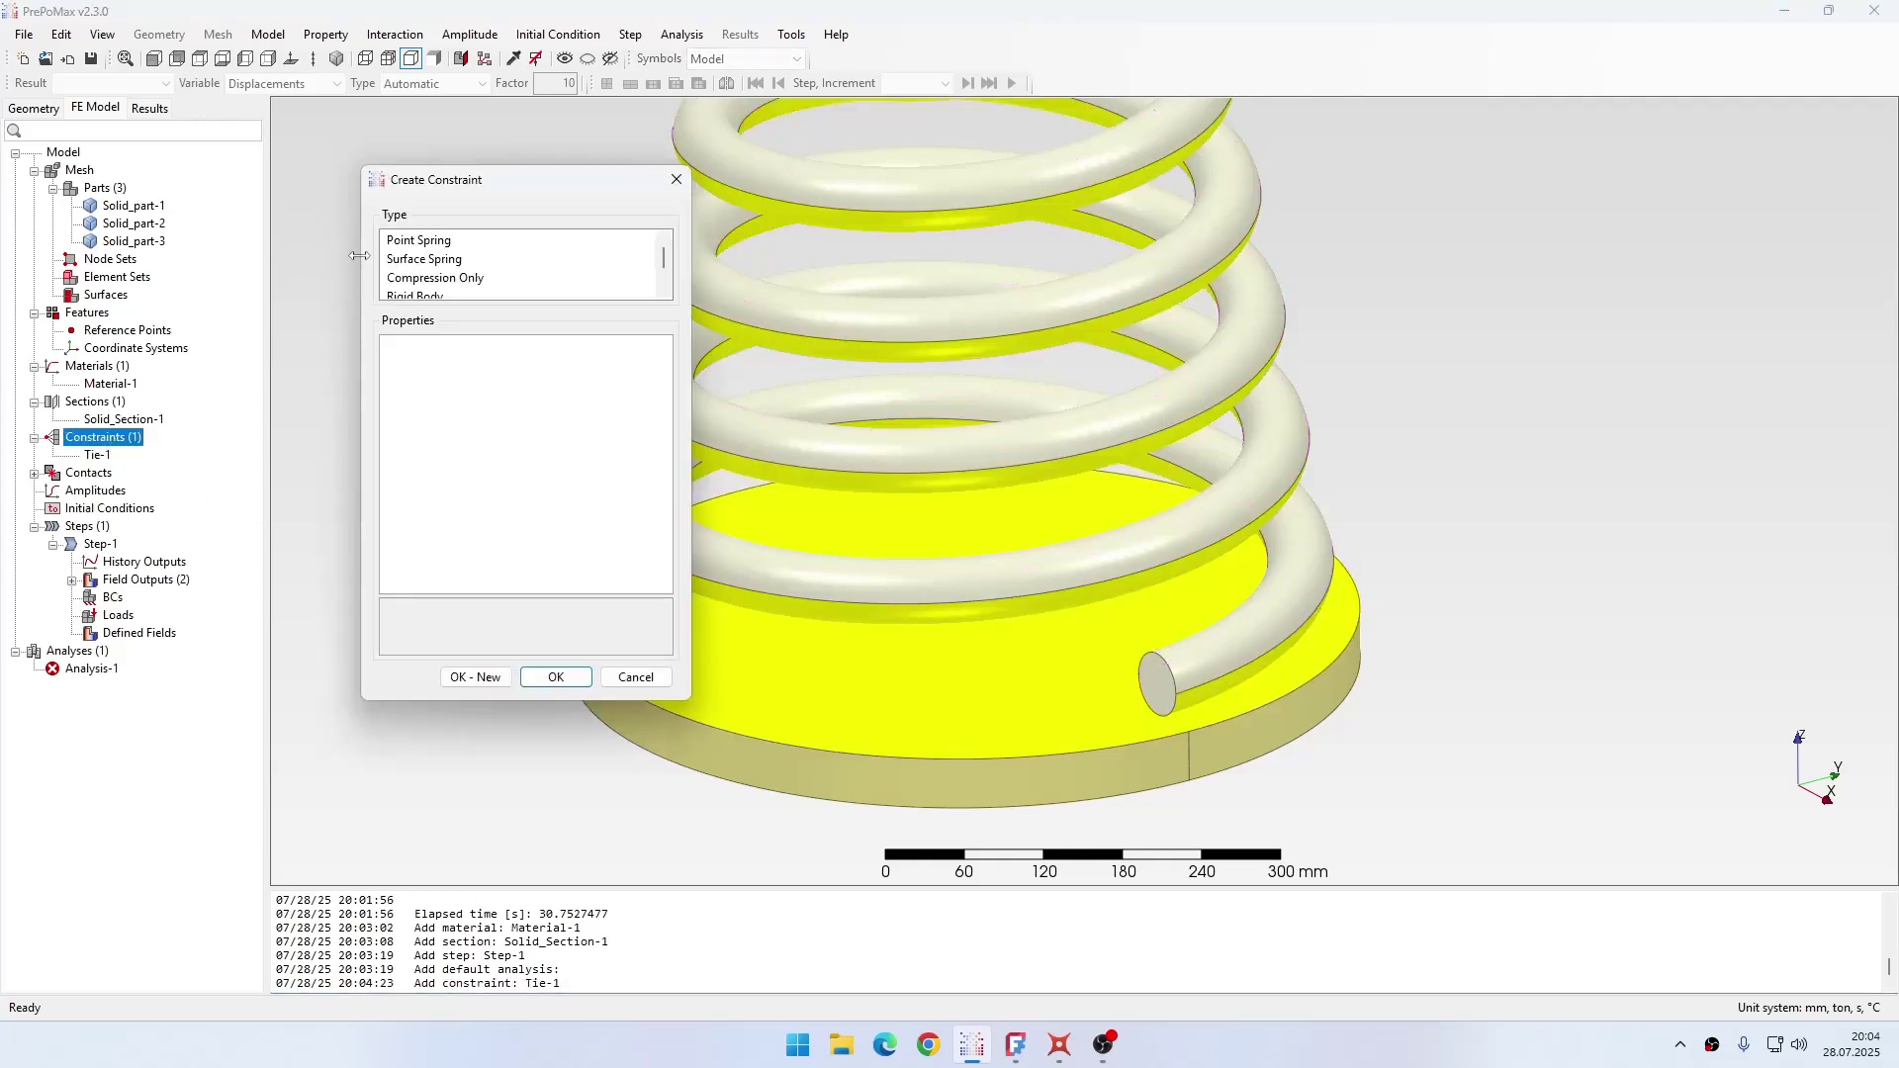
scroll(435, 267, down, 1)
click(435, 278)
scroll(1162, 481, down, 3)
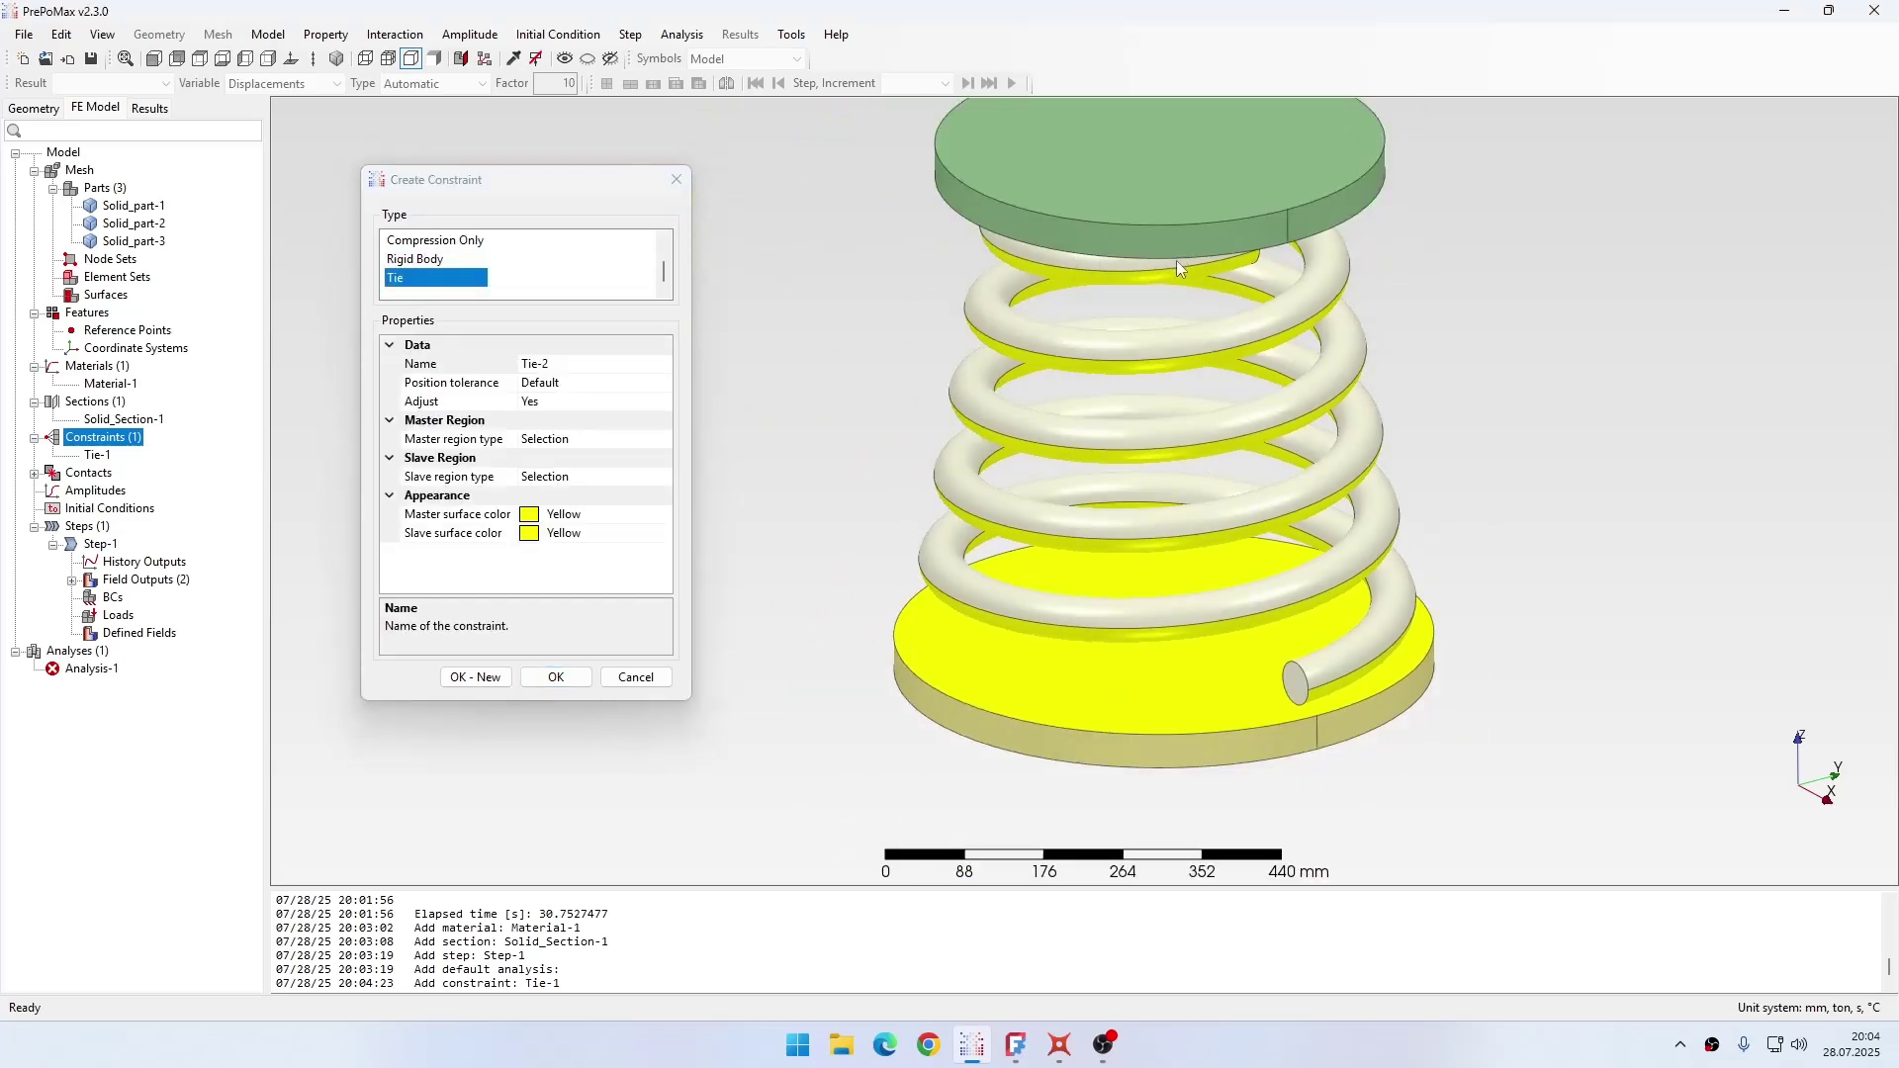
click(574, 441)
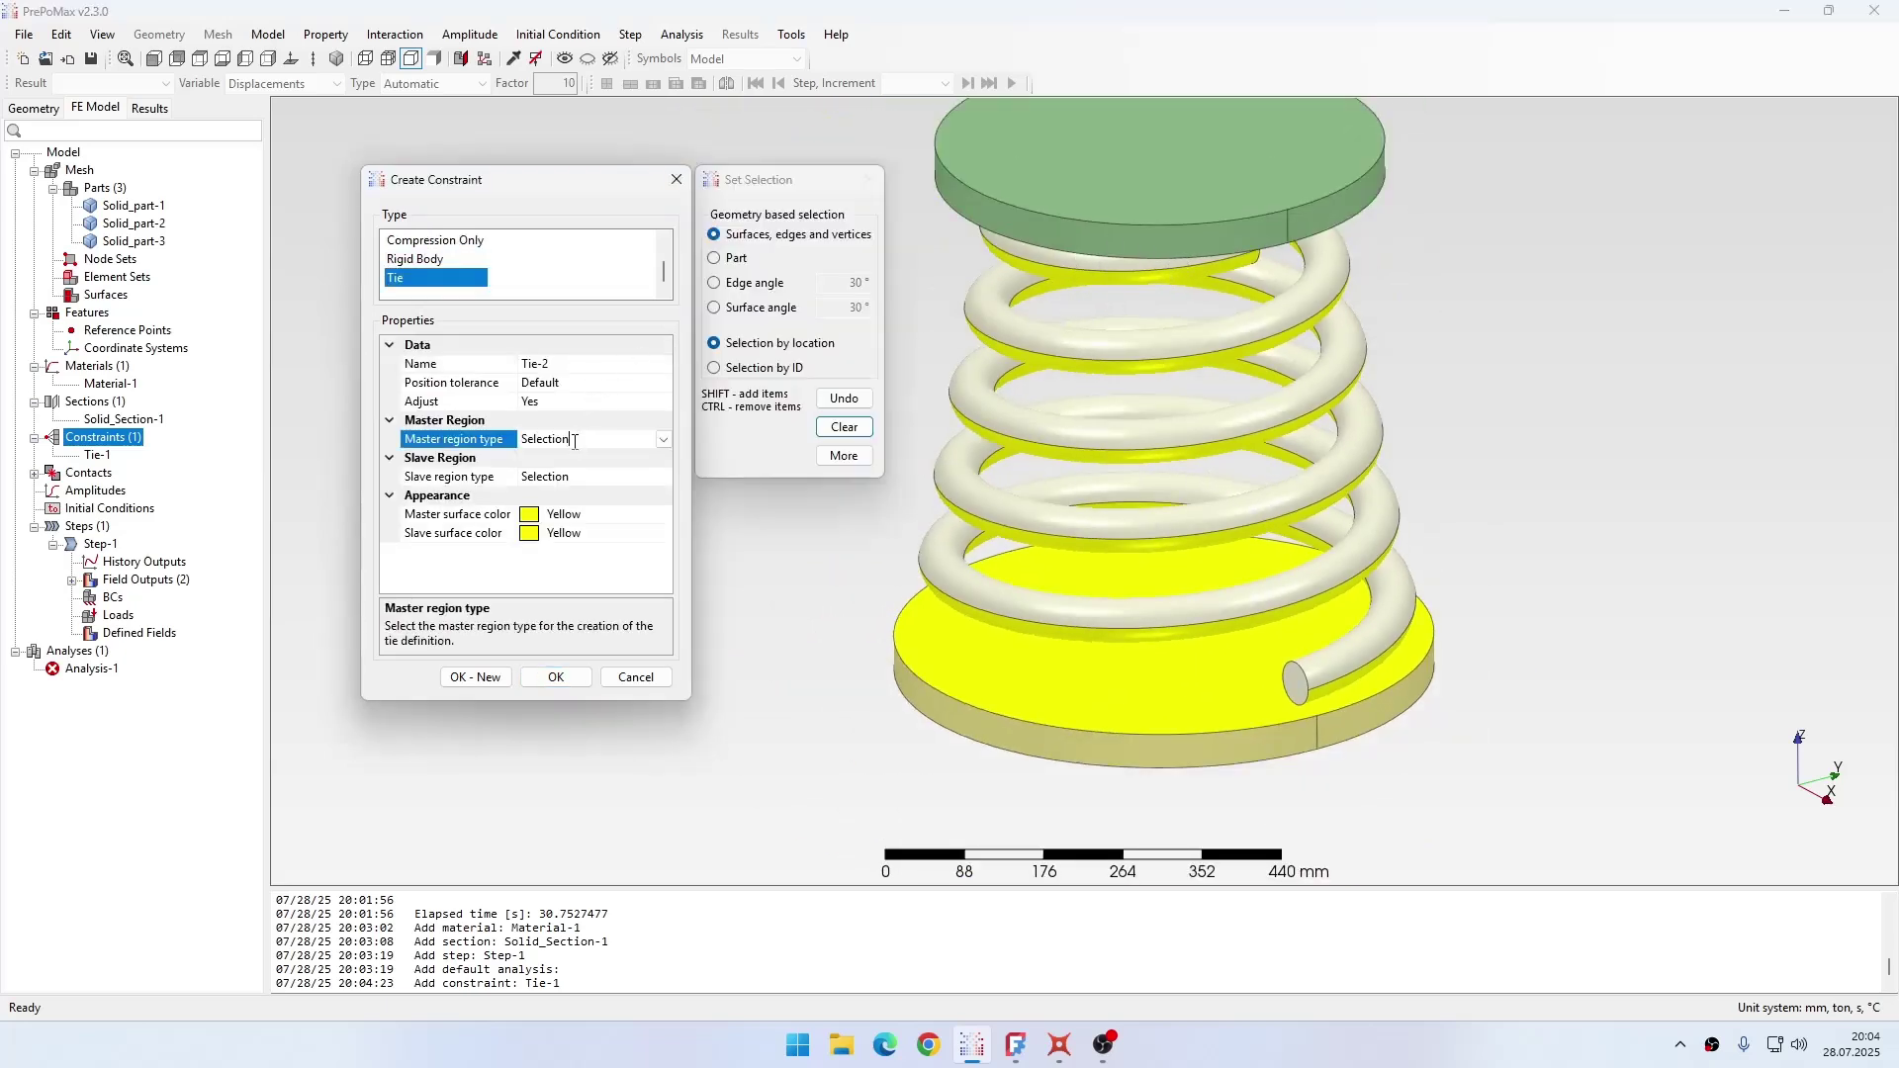
middle_drag(1130, 491, 1252, 158)
click(1252, 158)
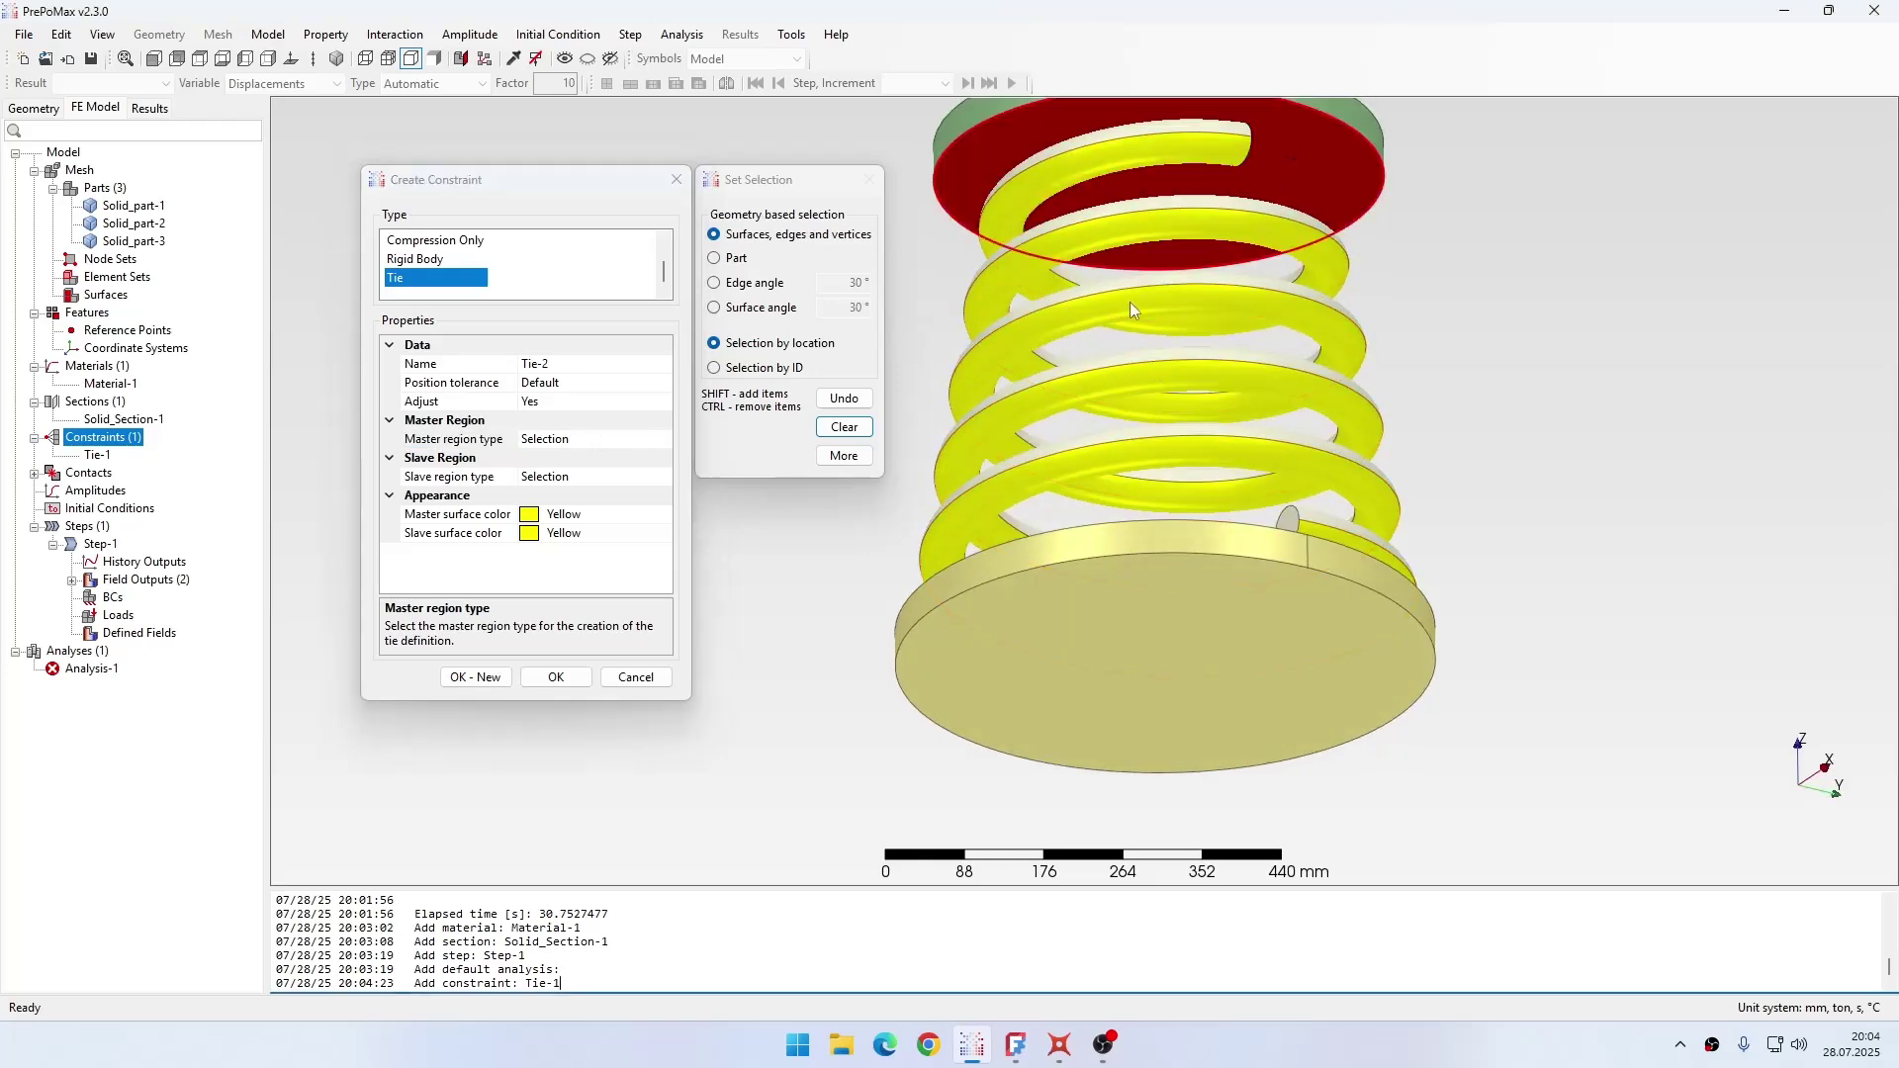
Step: Select the spring surfaces as Tie-2's slave region and review both regions
click(594, 478)
middle_drag(951, 425, 1071, 465)
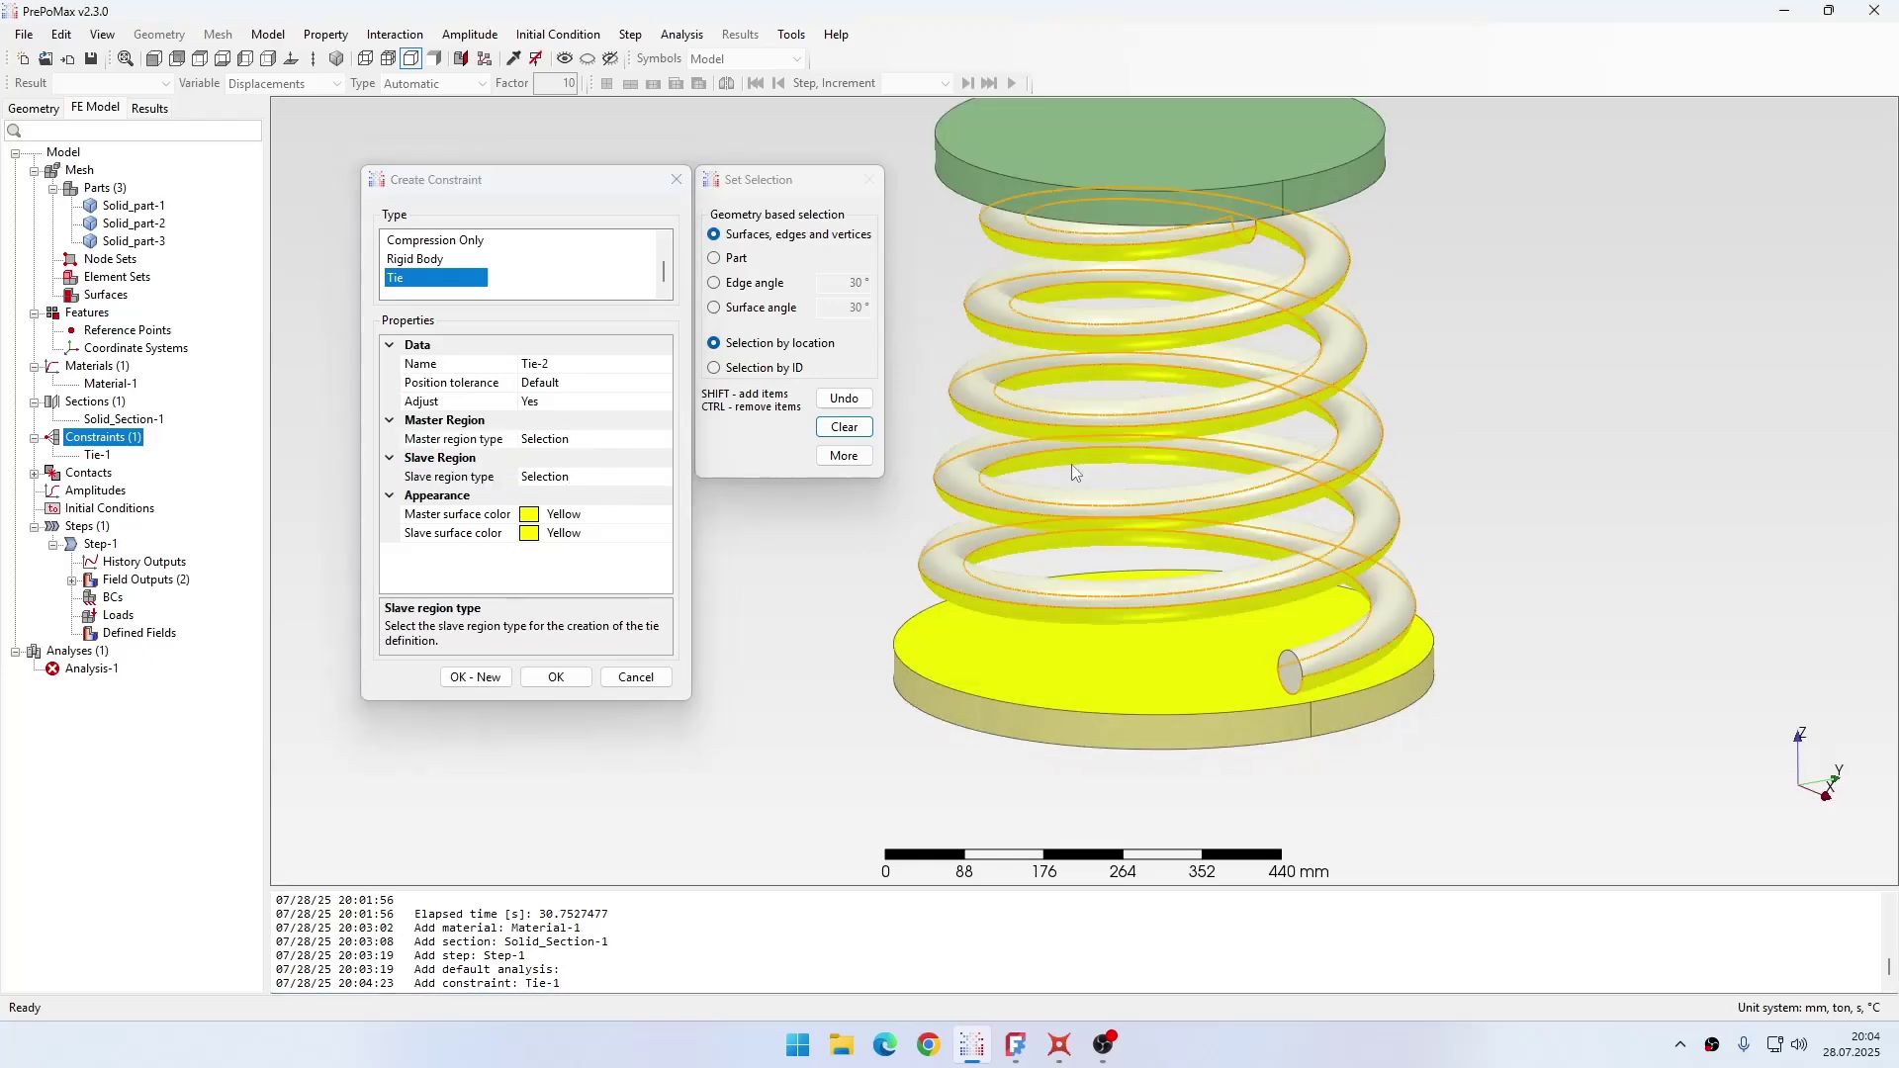
click(1057, 225)
scroll(1114, 335, up, 3)
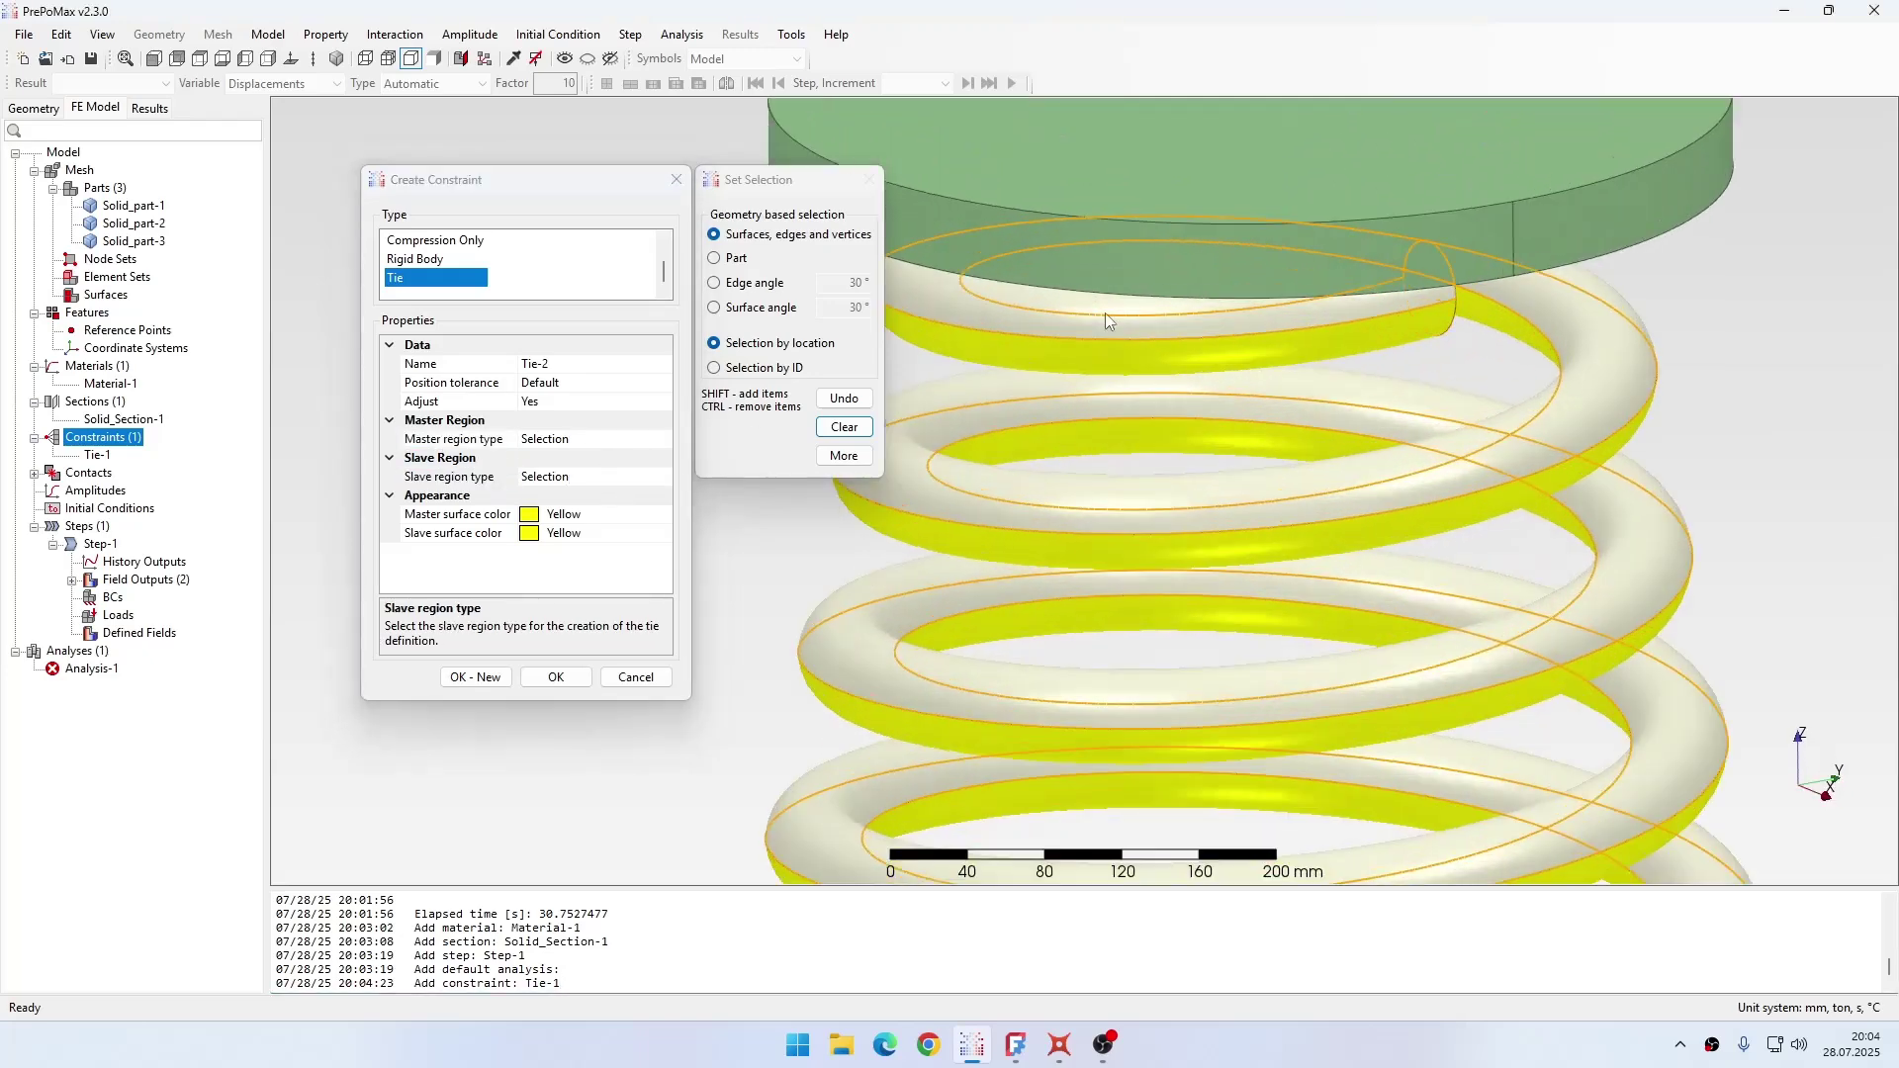
middle_drag(1106, 313, 1195, 443)
scroll(1195, 443, down, 1)
click(594, 438)
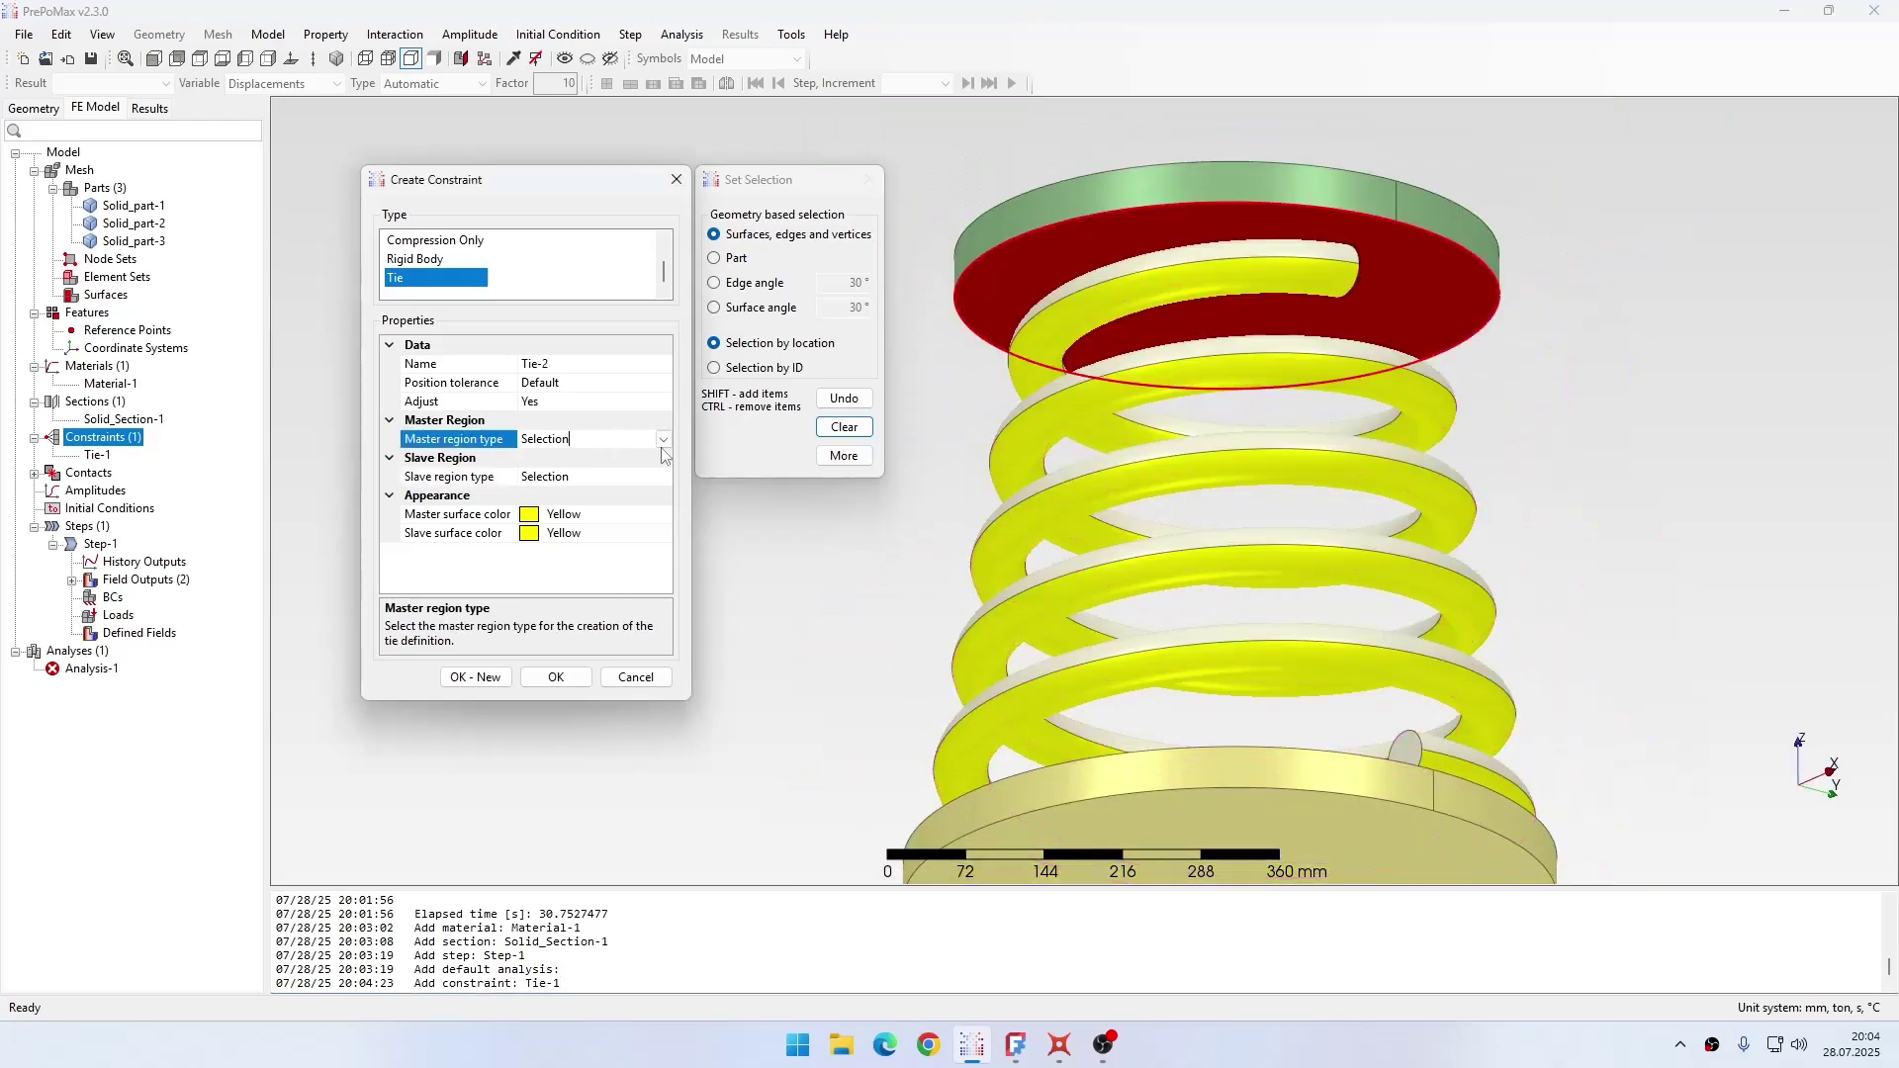
click(608, 477)
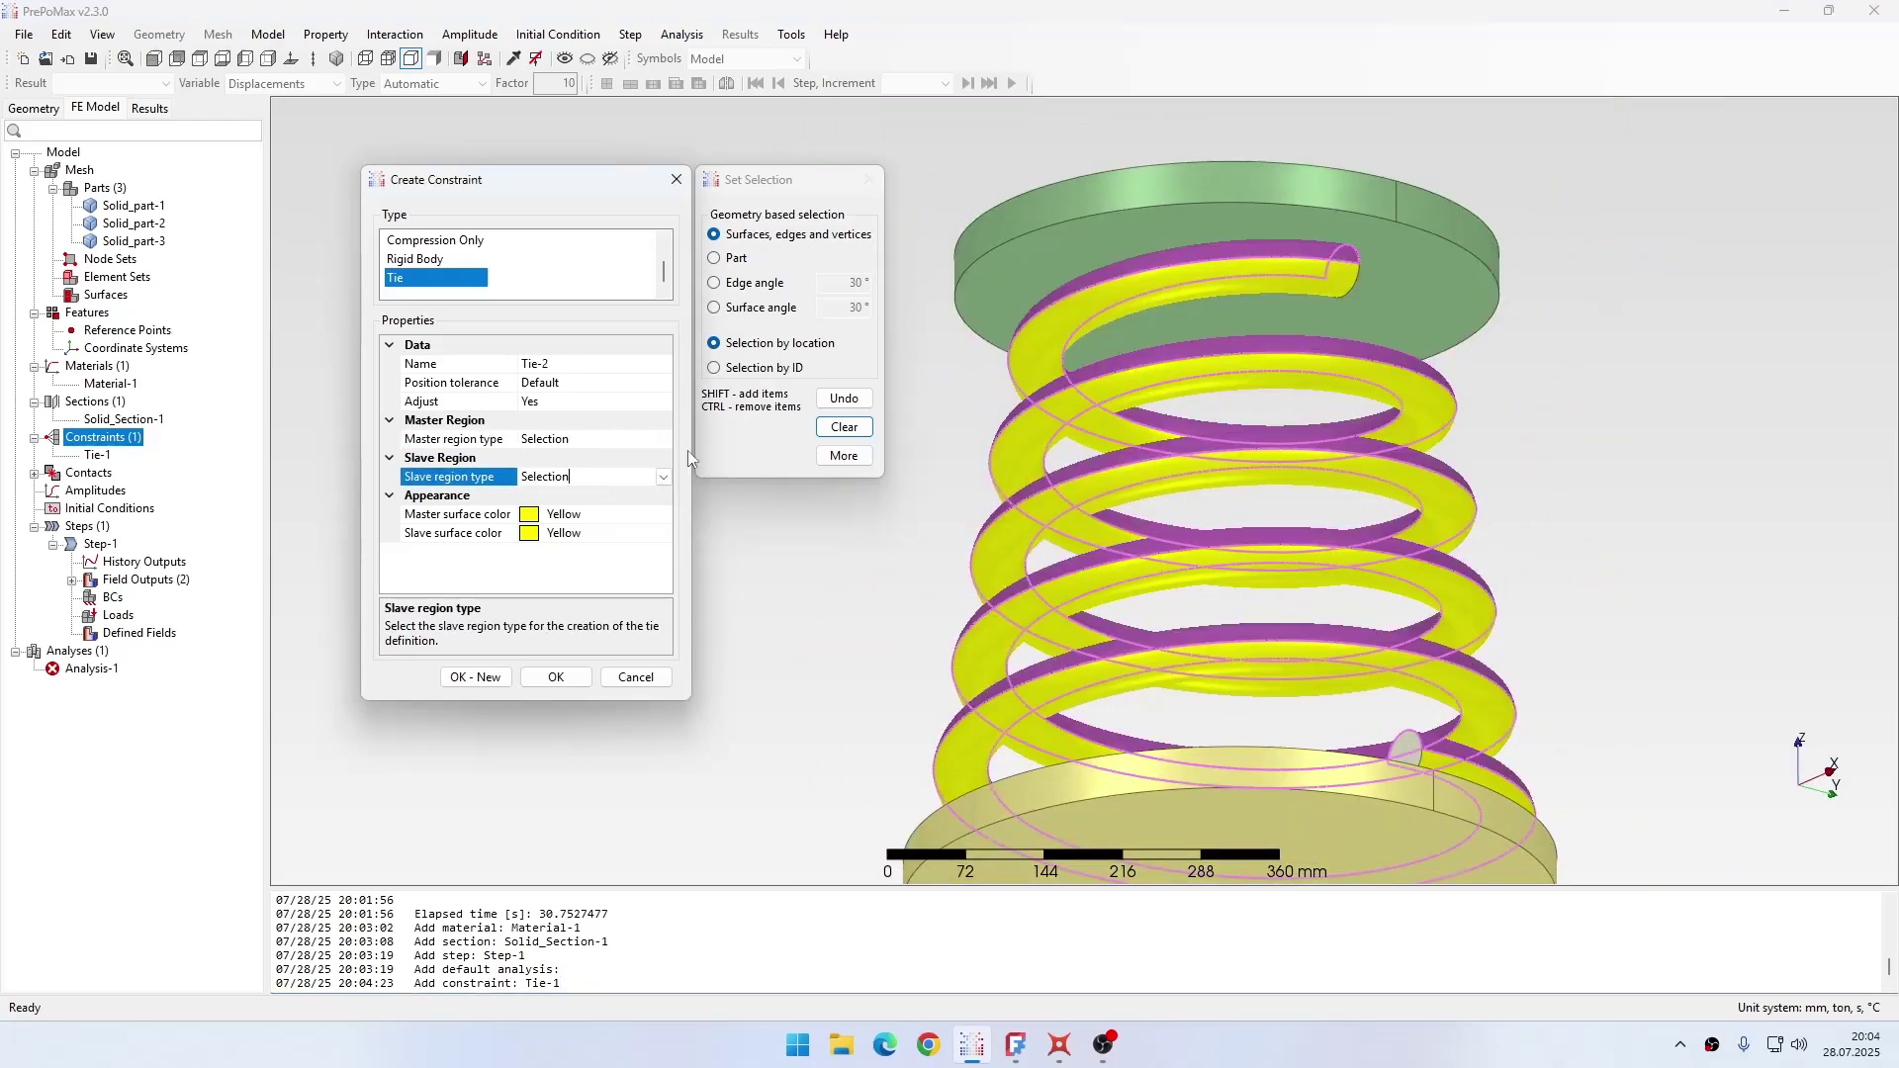
Step: Give Tie-2 a 10 mm position tolerance and Adjust No, then create it
click(589, 383)
drag(540, 384, 526, 388)
text(10)
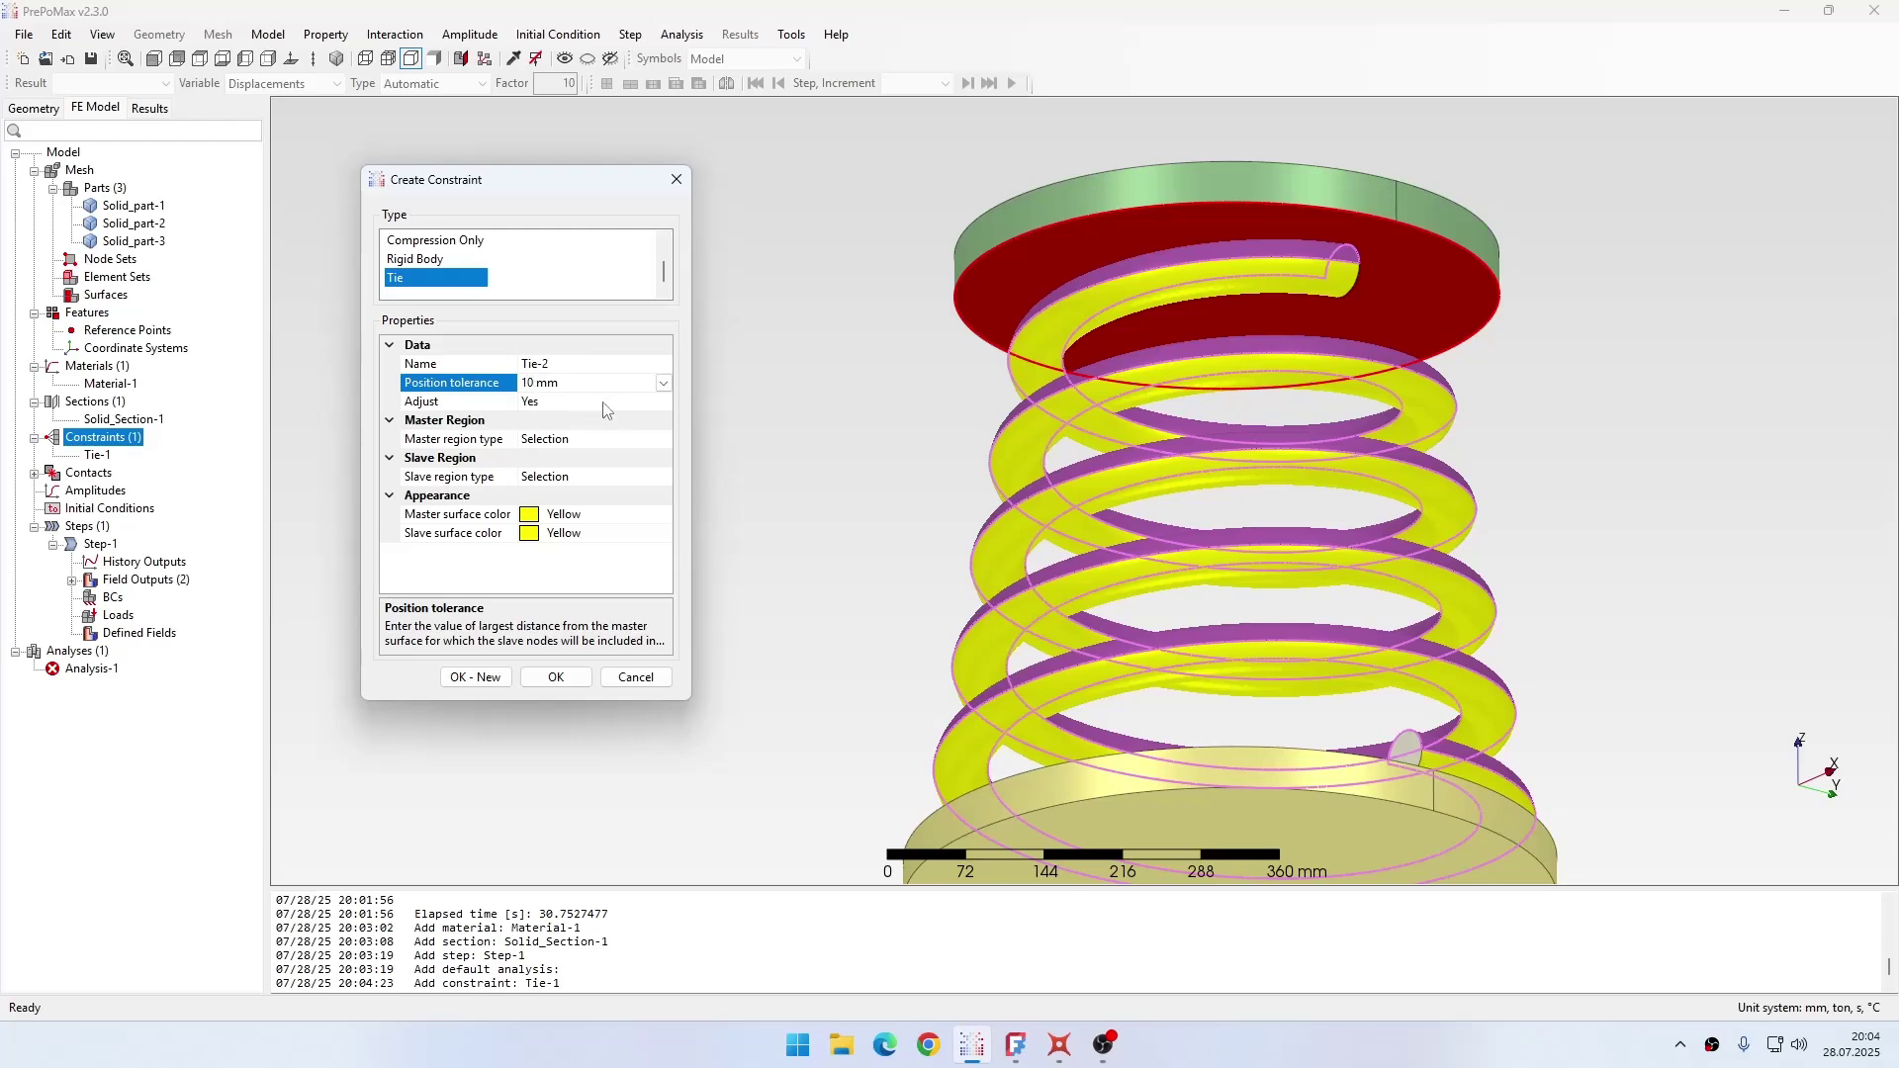
double_click(599, 402)
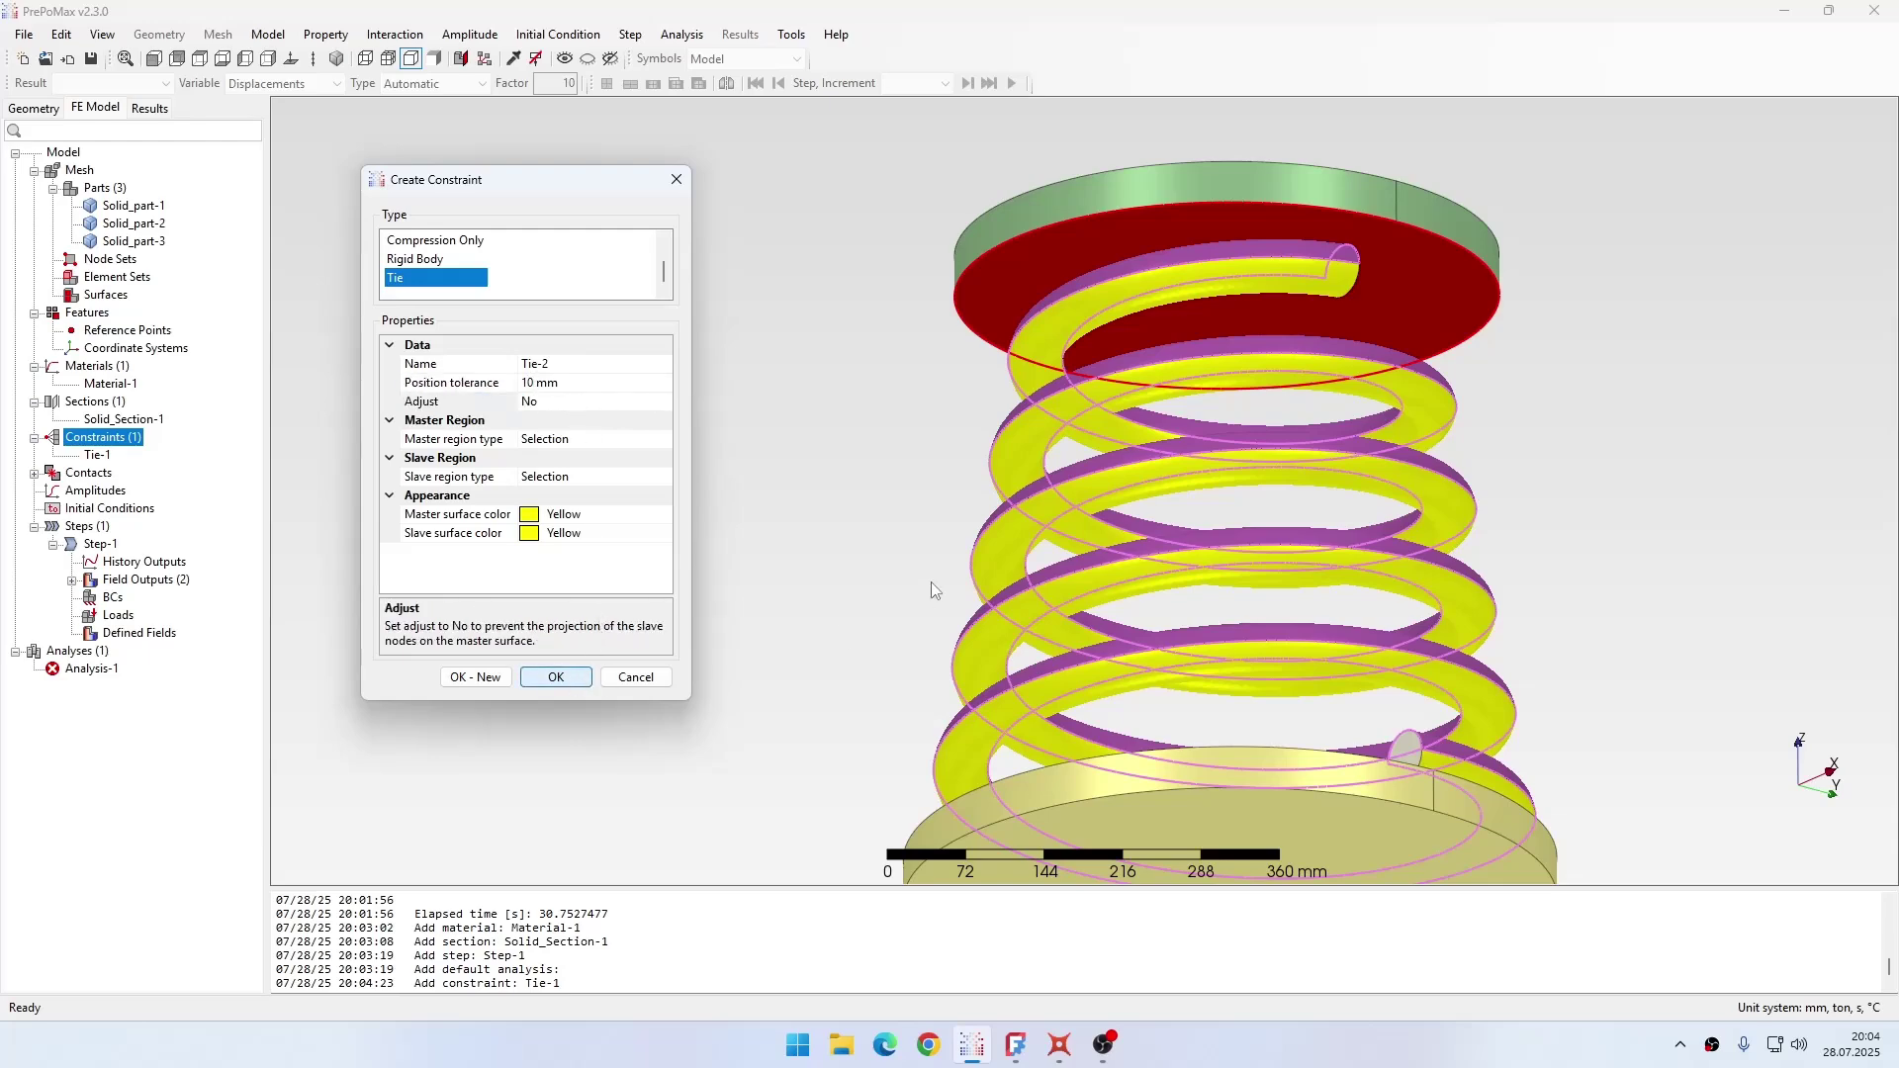
key(Return)
scroll(932, 579, down, 3)
mouse_move(1052, 508)
middle_down()
mouse_move(1049, 546)
mouse_move(1012, 511)
mouse_move(1043, 500)
mouse_move(1031, 490)
middle_up()
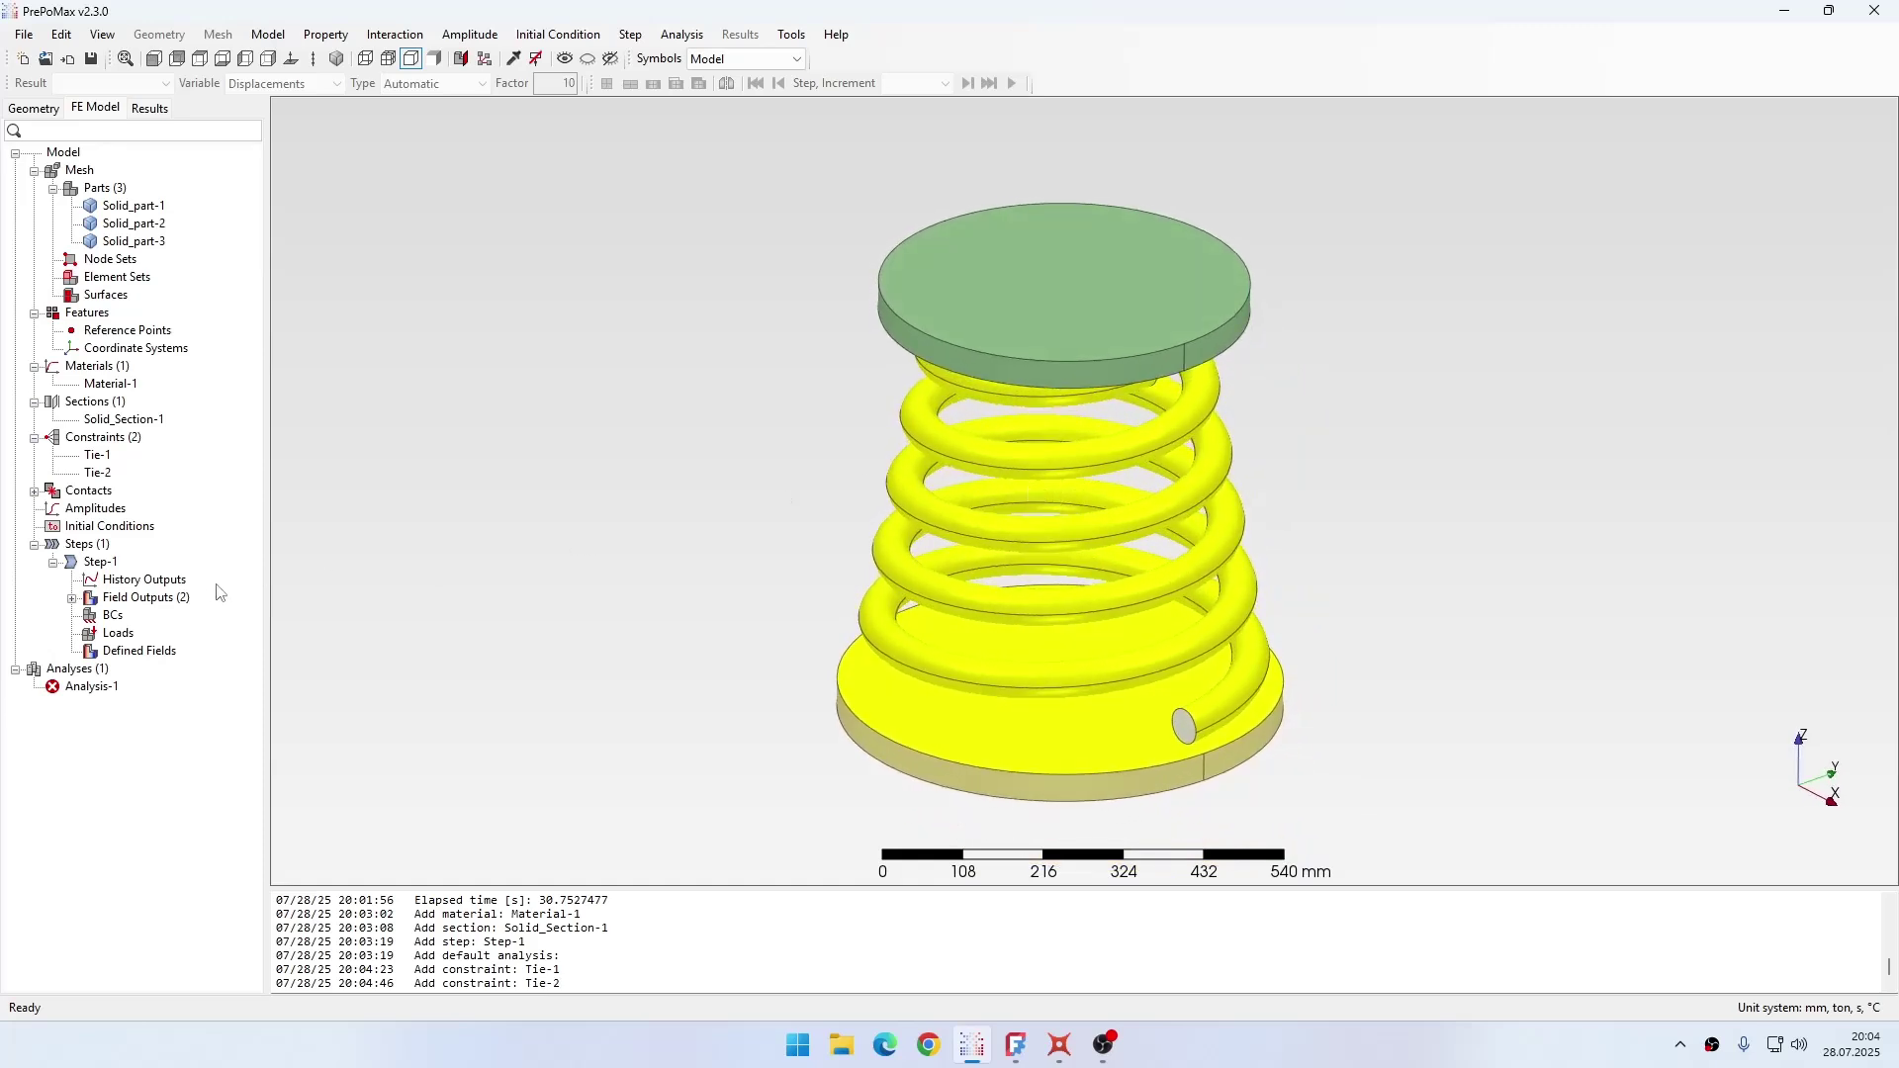
Step: Fix the bottom plate face with boundary condition Fixed-1
double_click(113, 616)
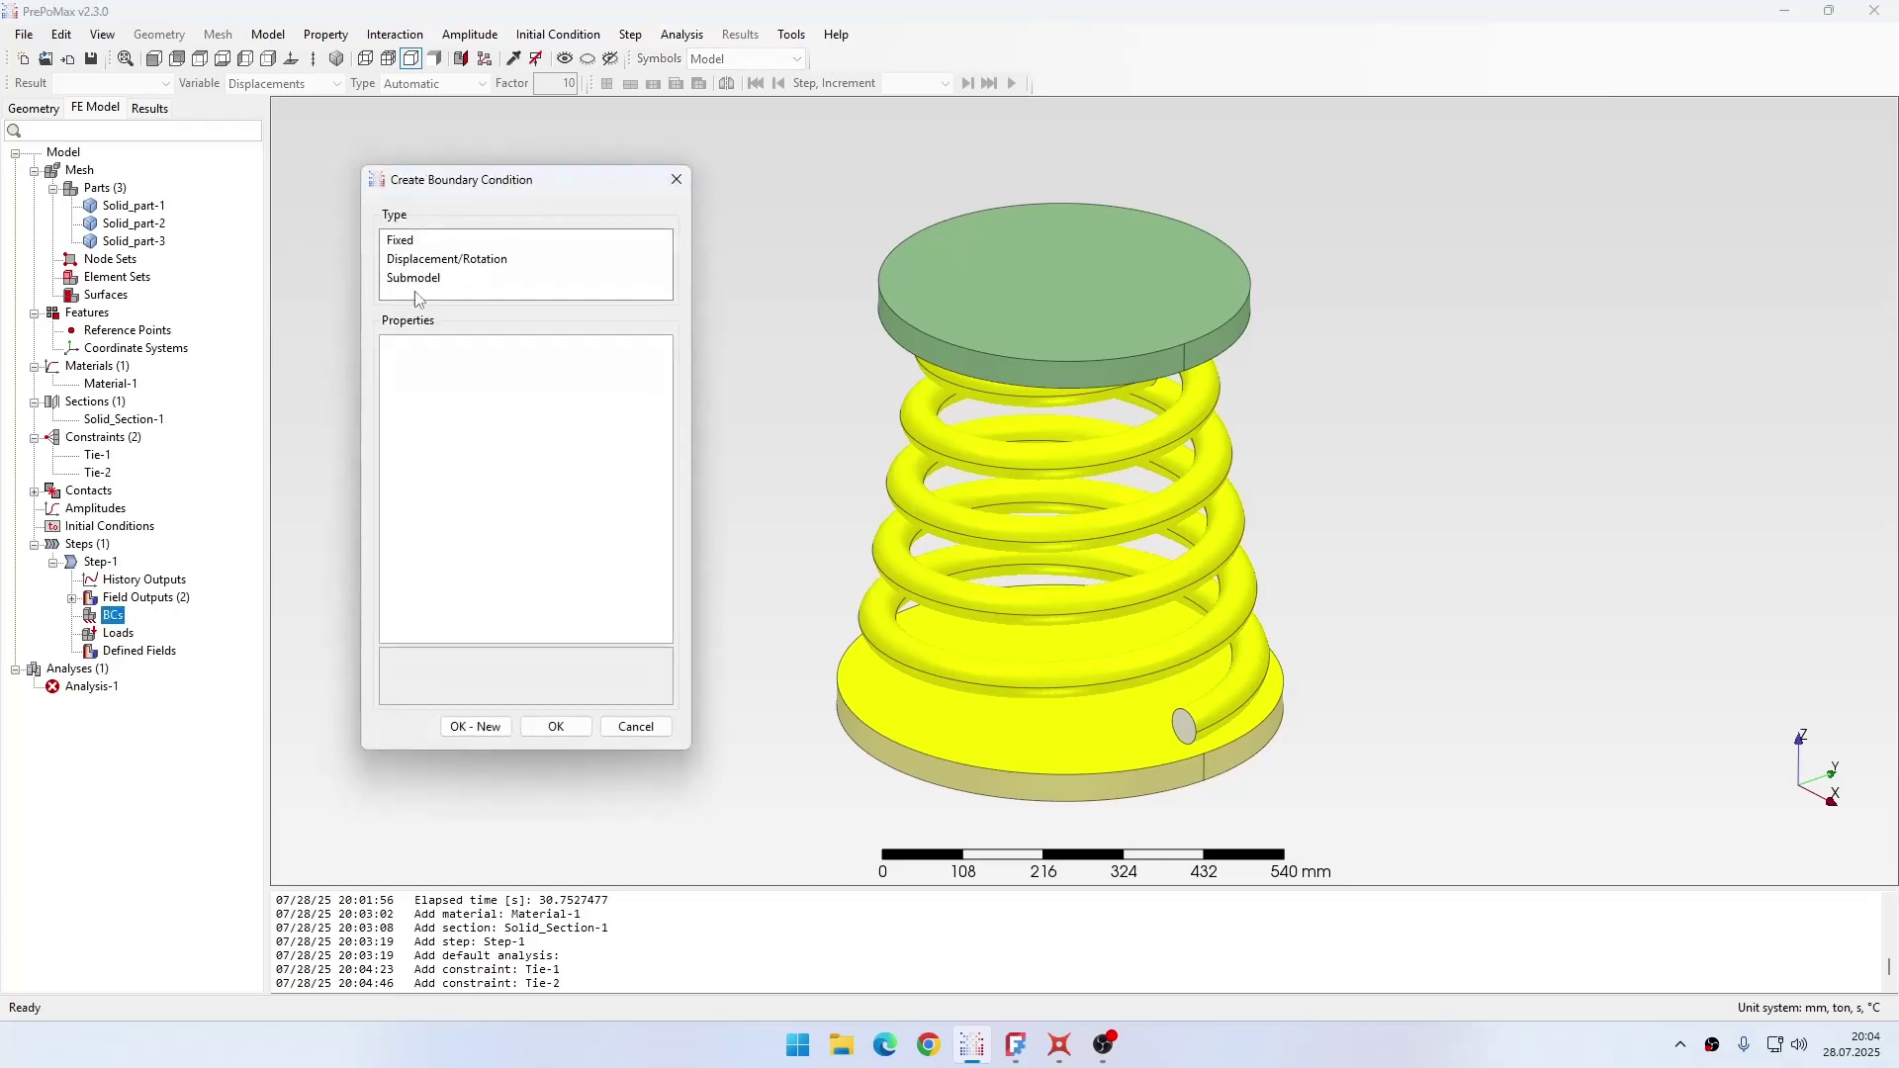
middle_drag(823, 496, 1104, 699)
click(1104, 699)
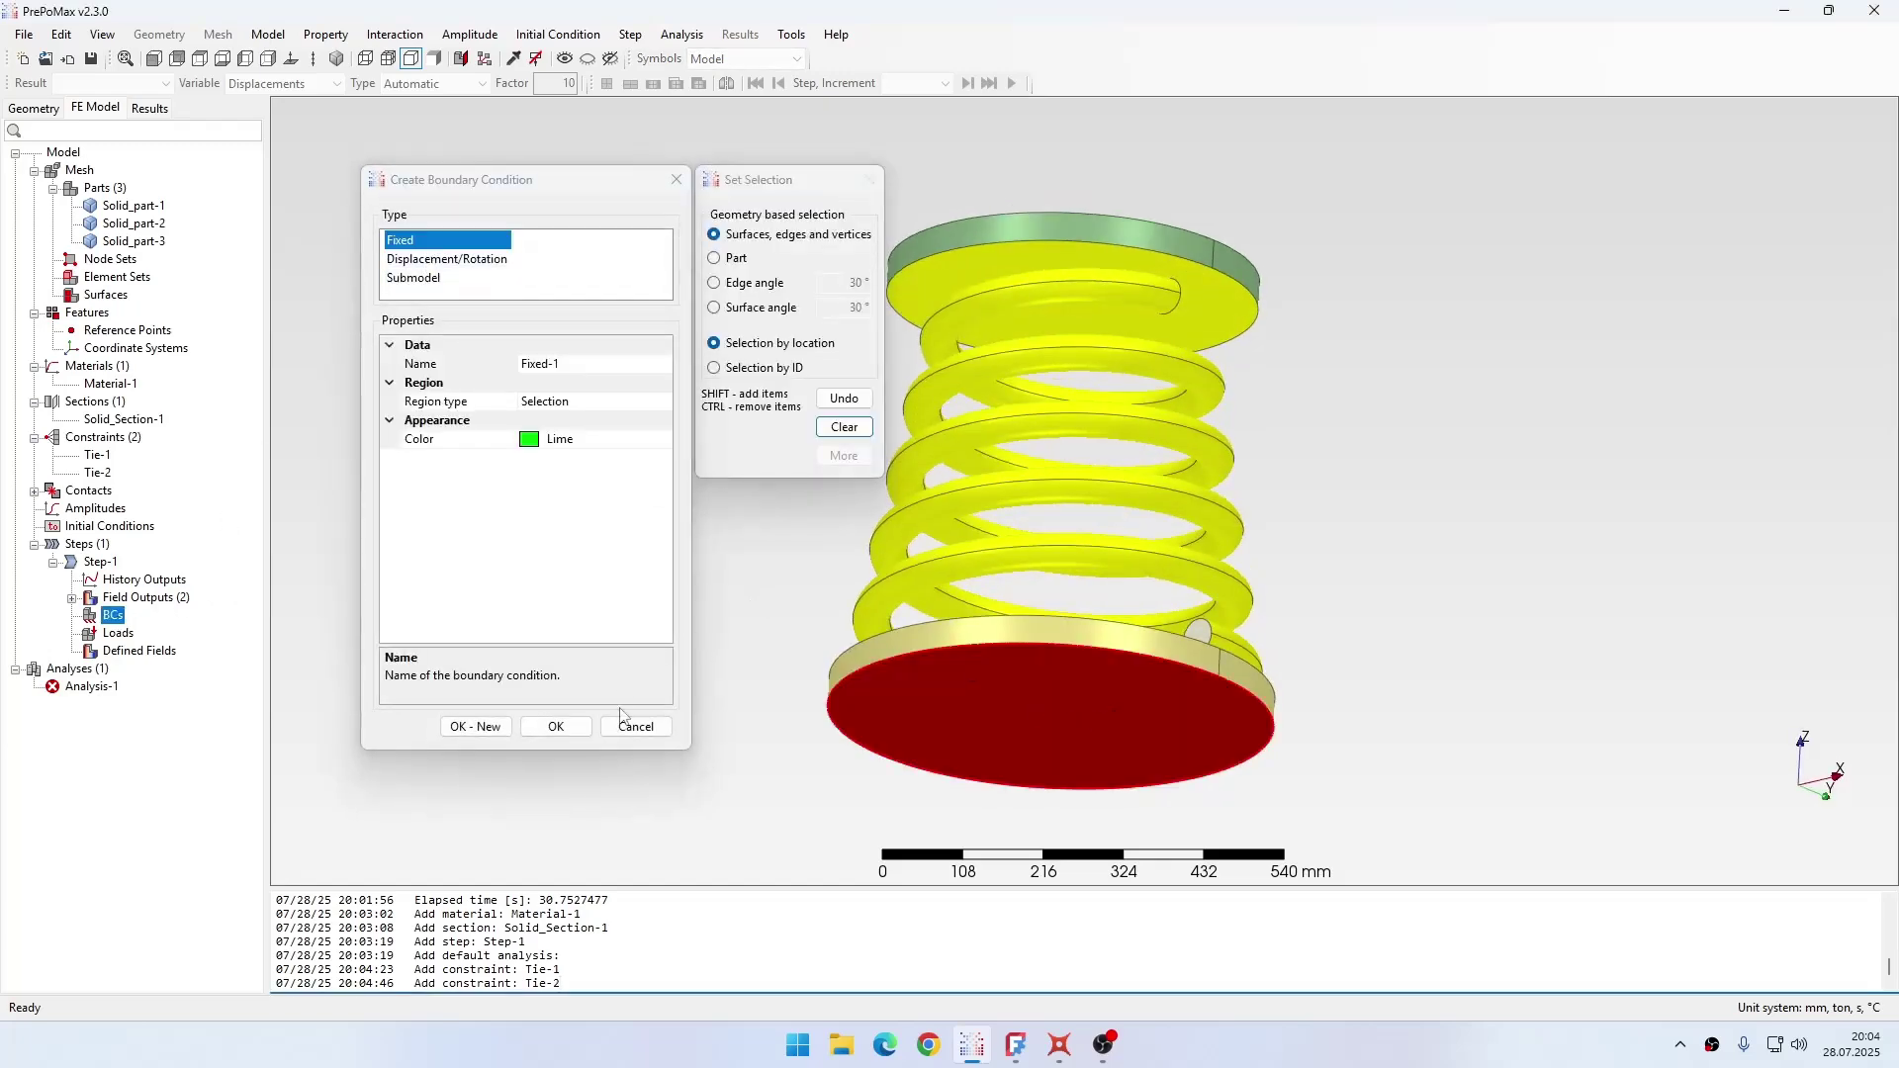
click(556, 727)
middle_drag(871, 507, 862, 619)
Step: Add Displacement_Rotation-1 on the top plate face holding U1 and U2 at 0 mm
double_click(121, 616)
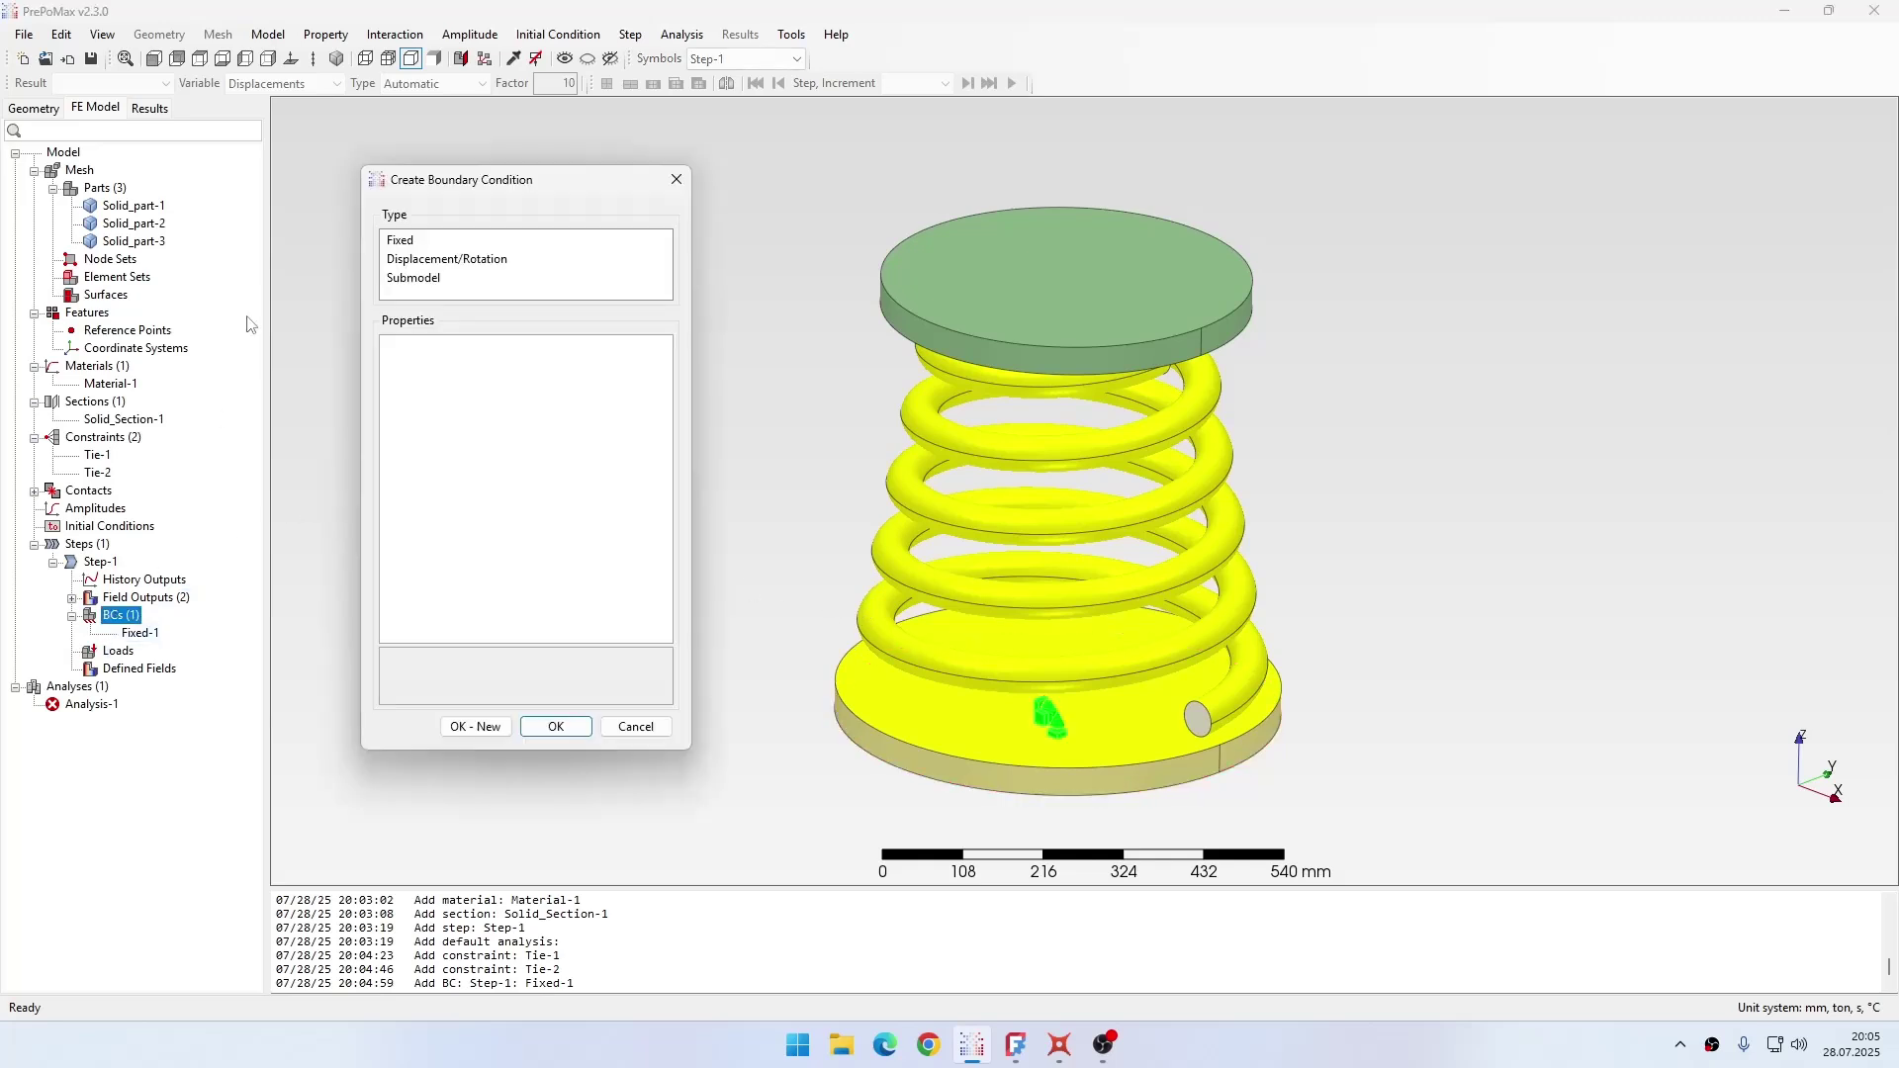
click(442, 259)
click(1119, 279)
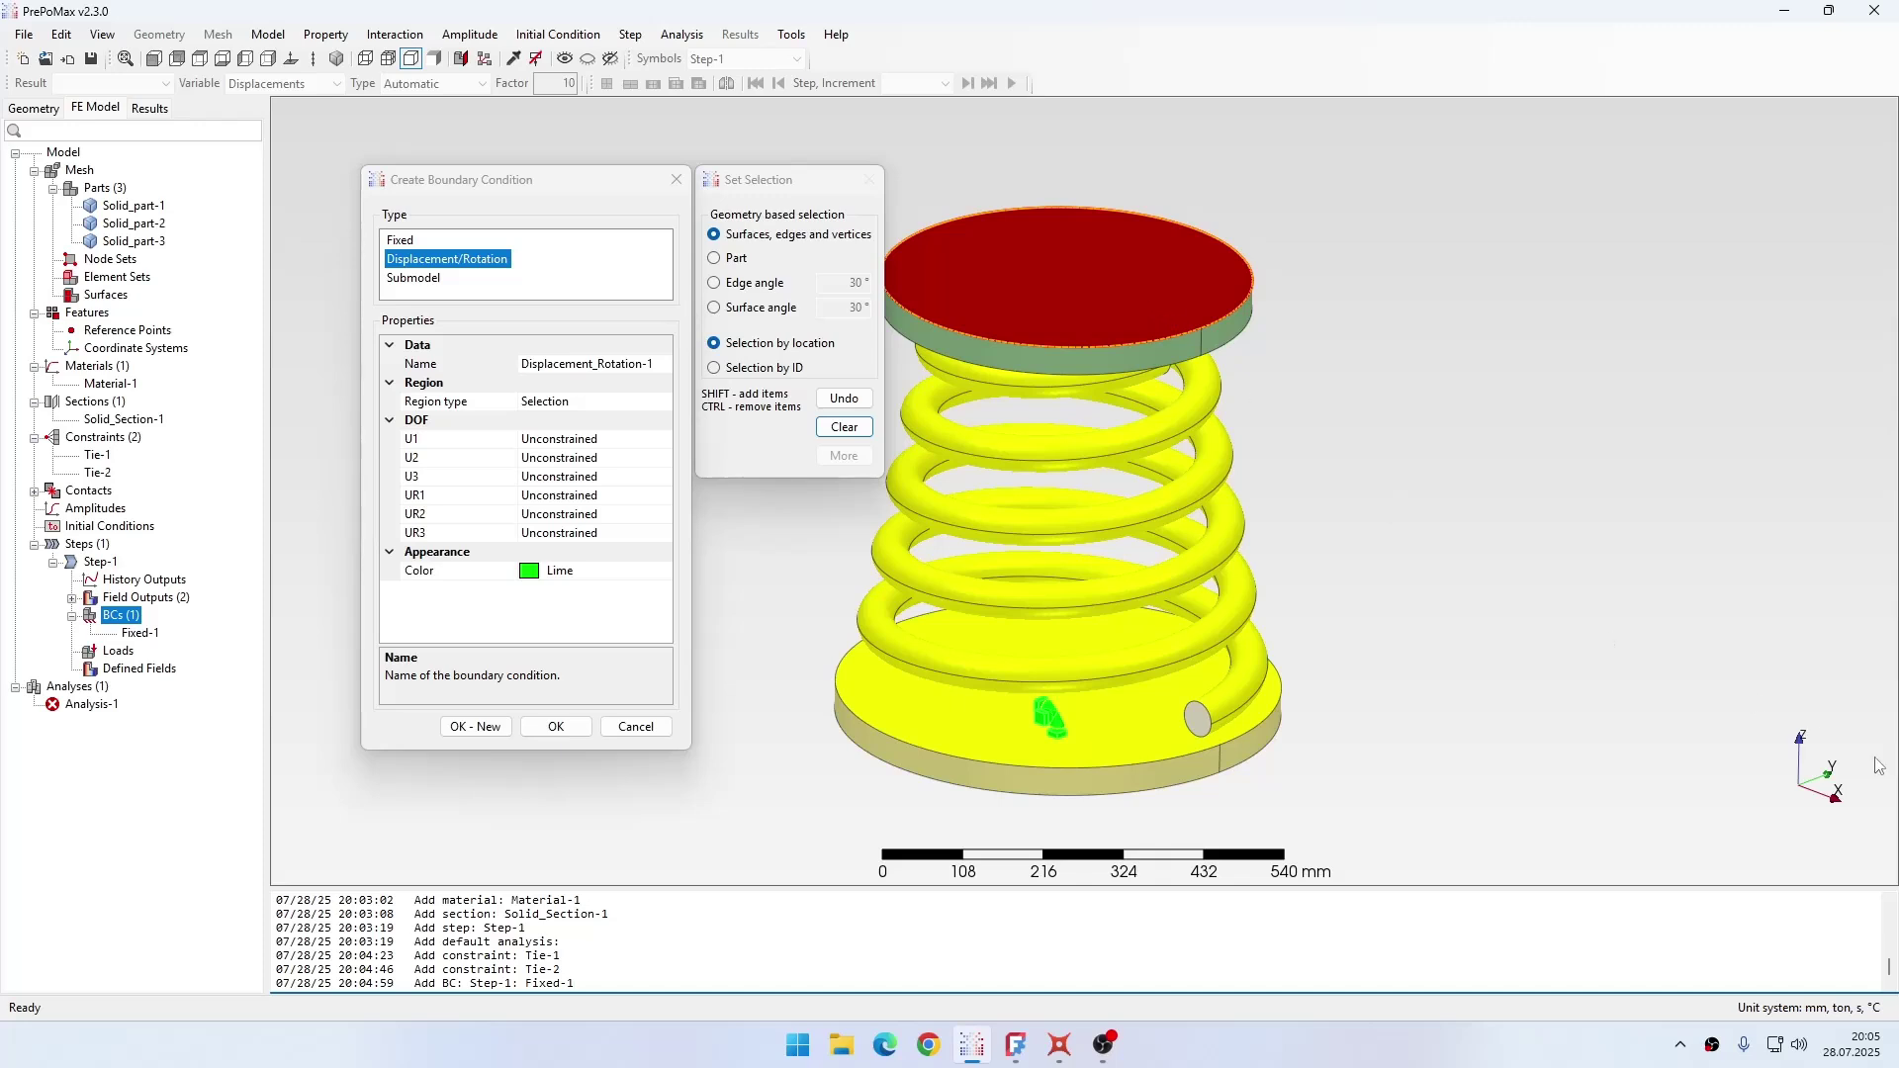
double_click(577, 441)
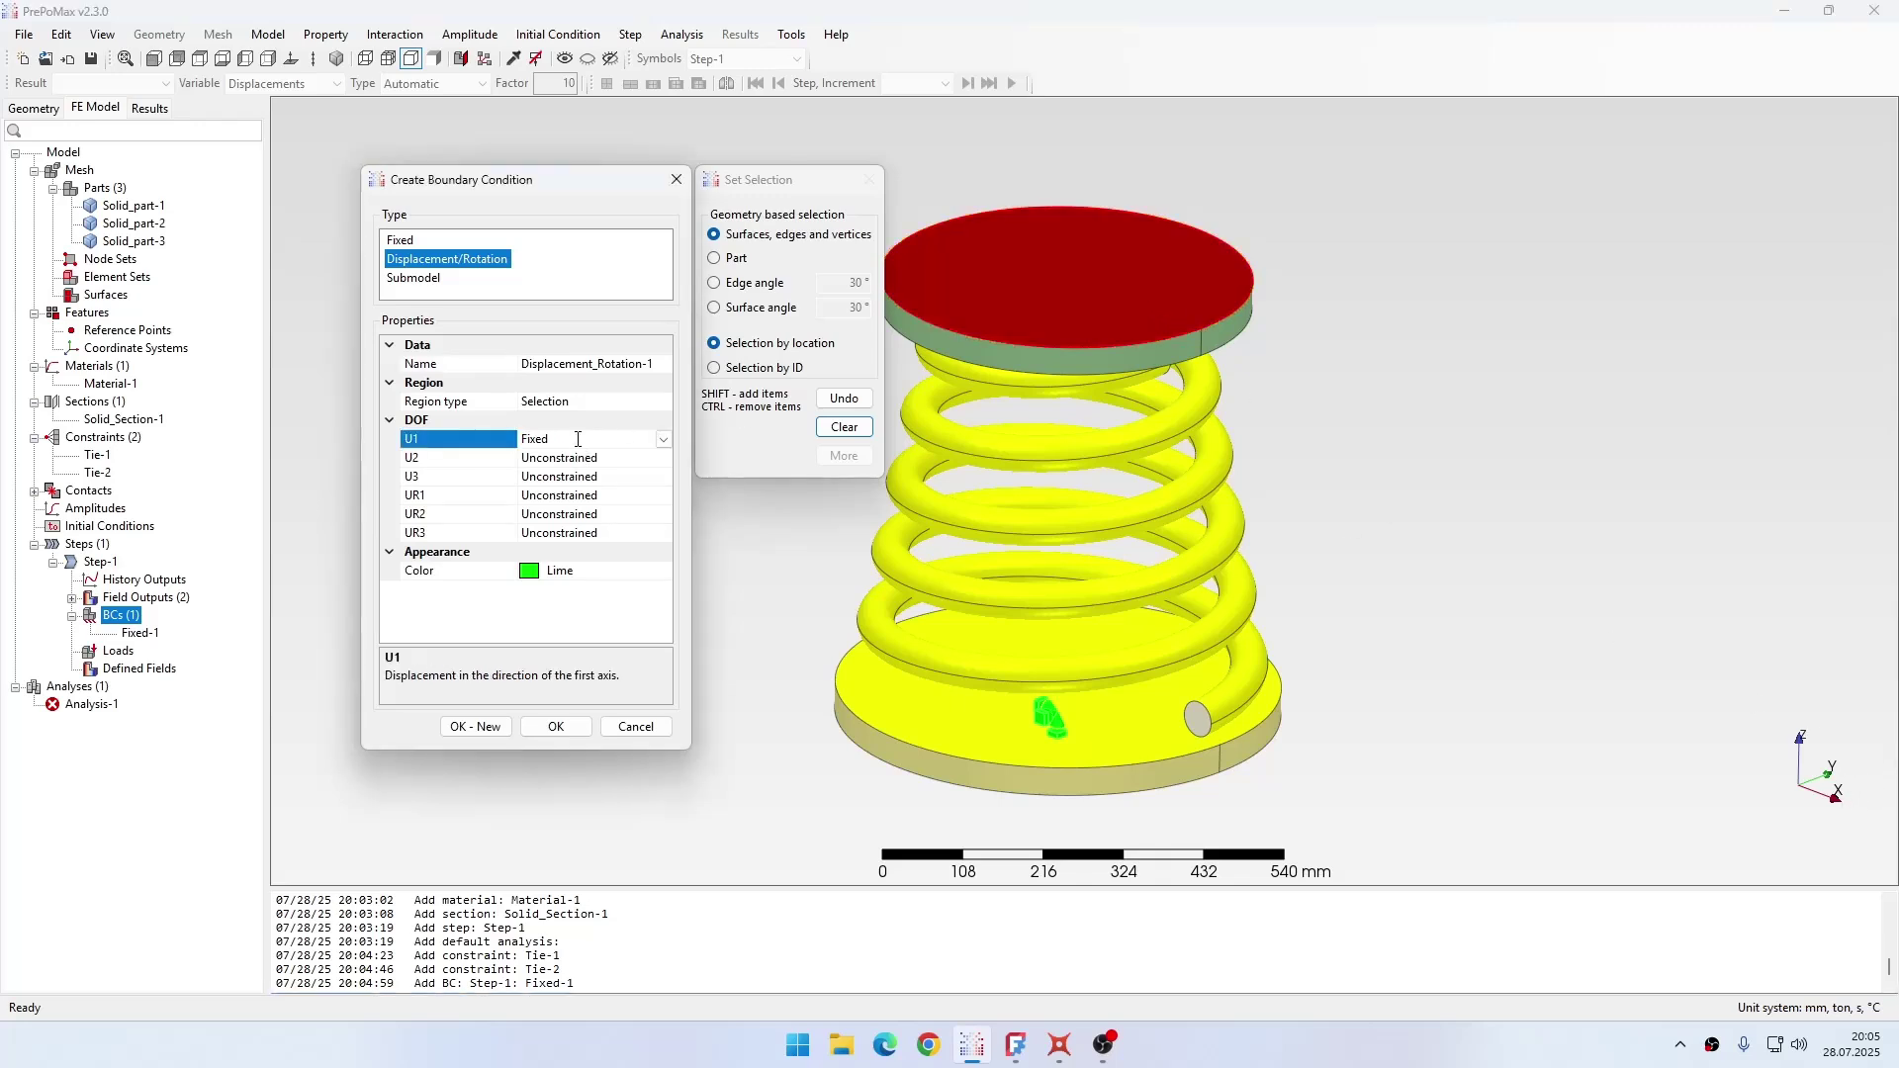
double_click(594, 466)
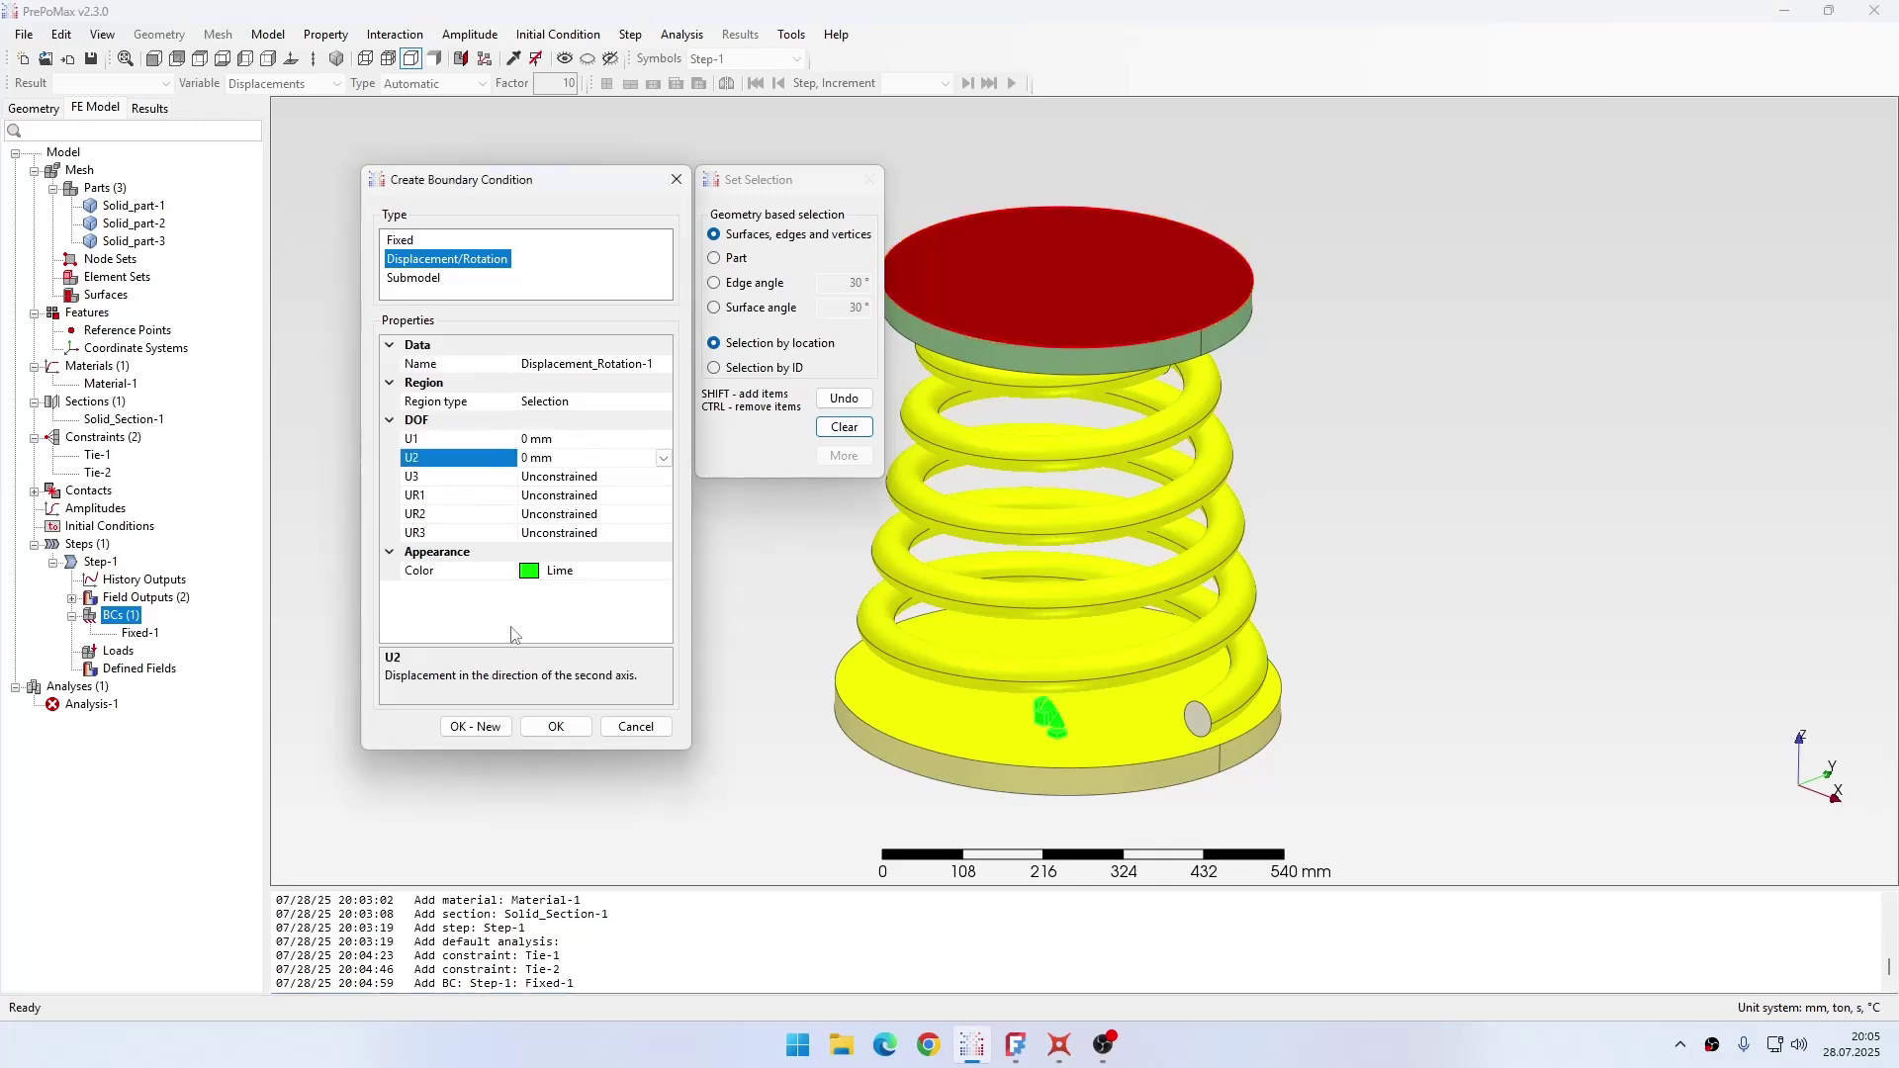
click(555, 728)
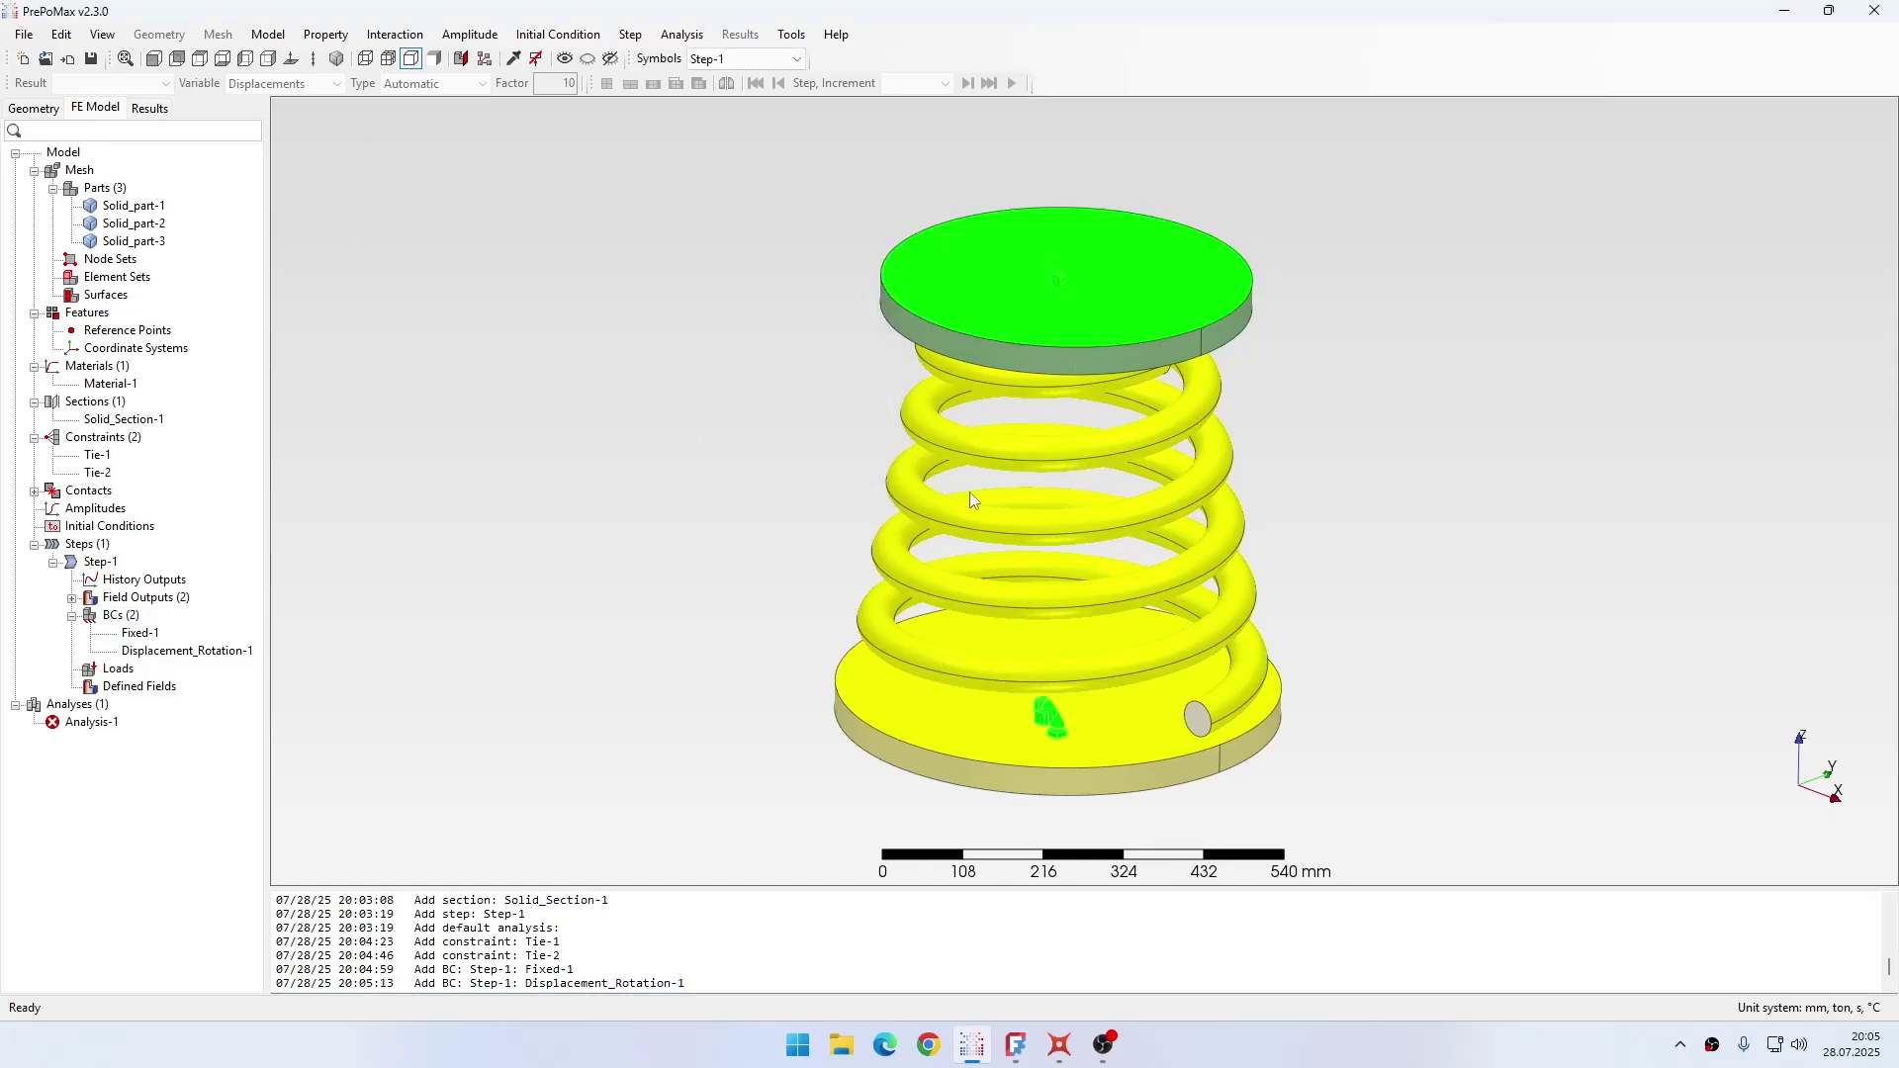
Step: Apply a Surface Traction with F3 = -100 N to the top plate's upper face
click(136, 670)
double_click(139, 672)
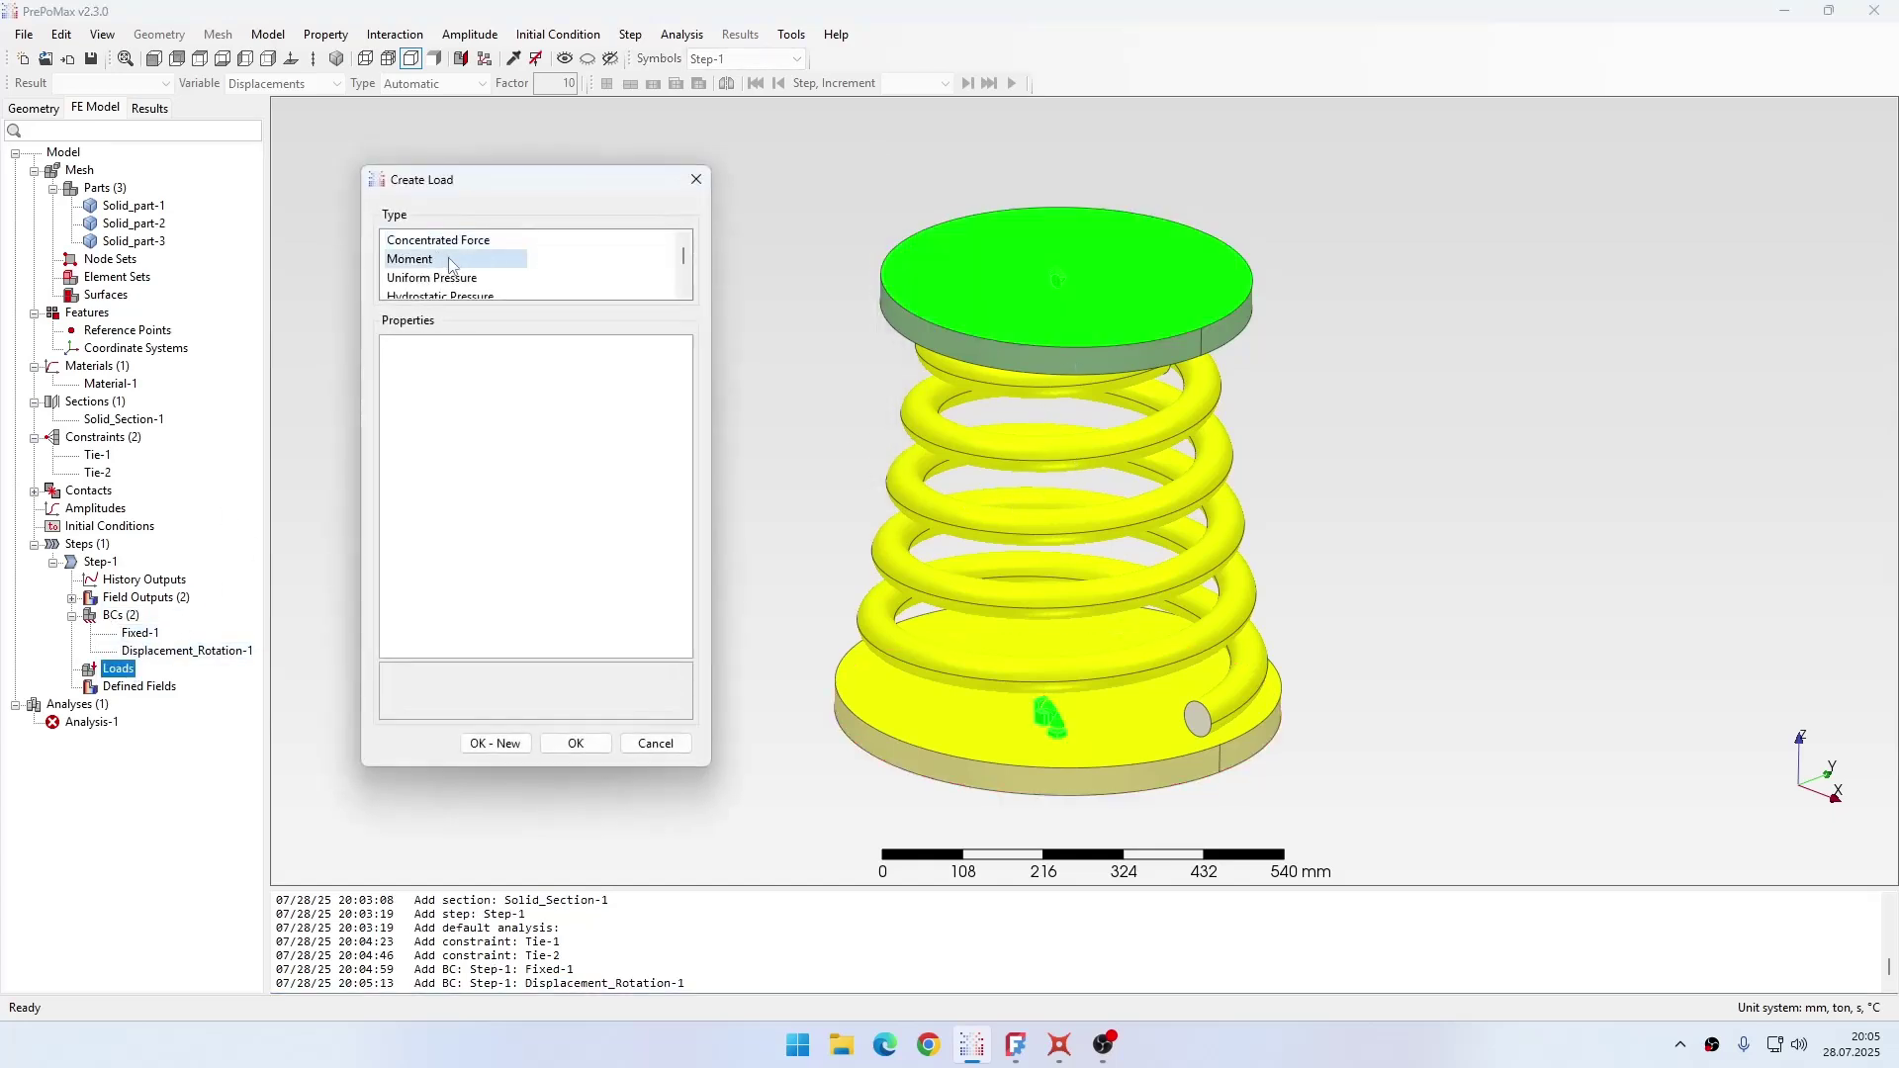
key(Down)
key(Down)
key(Down)
key(Down)
key(Down)
key(Down)
key(Down)
click(1009, 307)
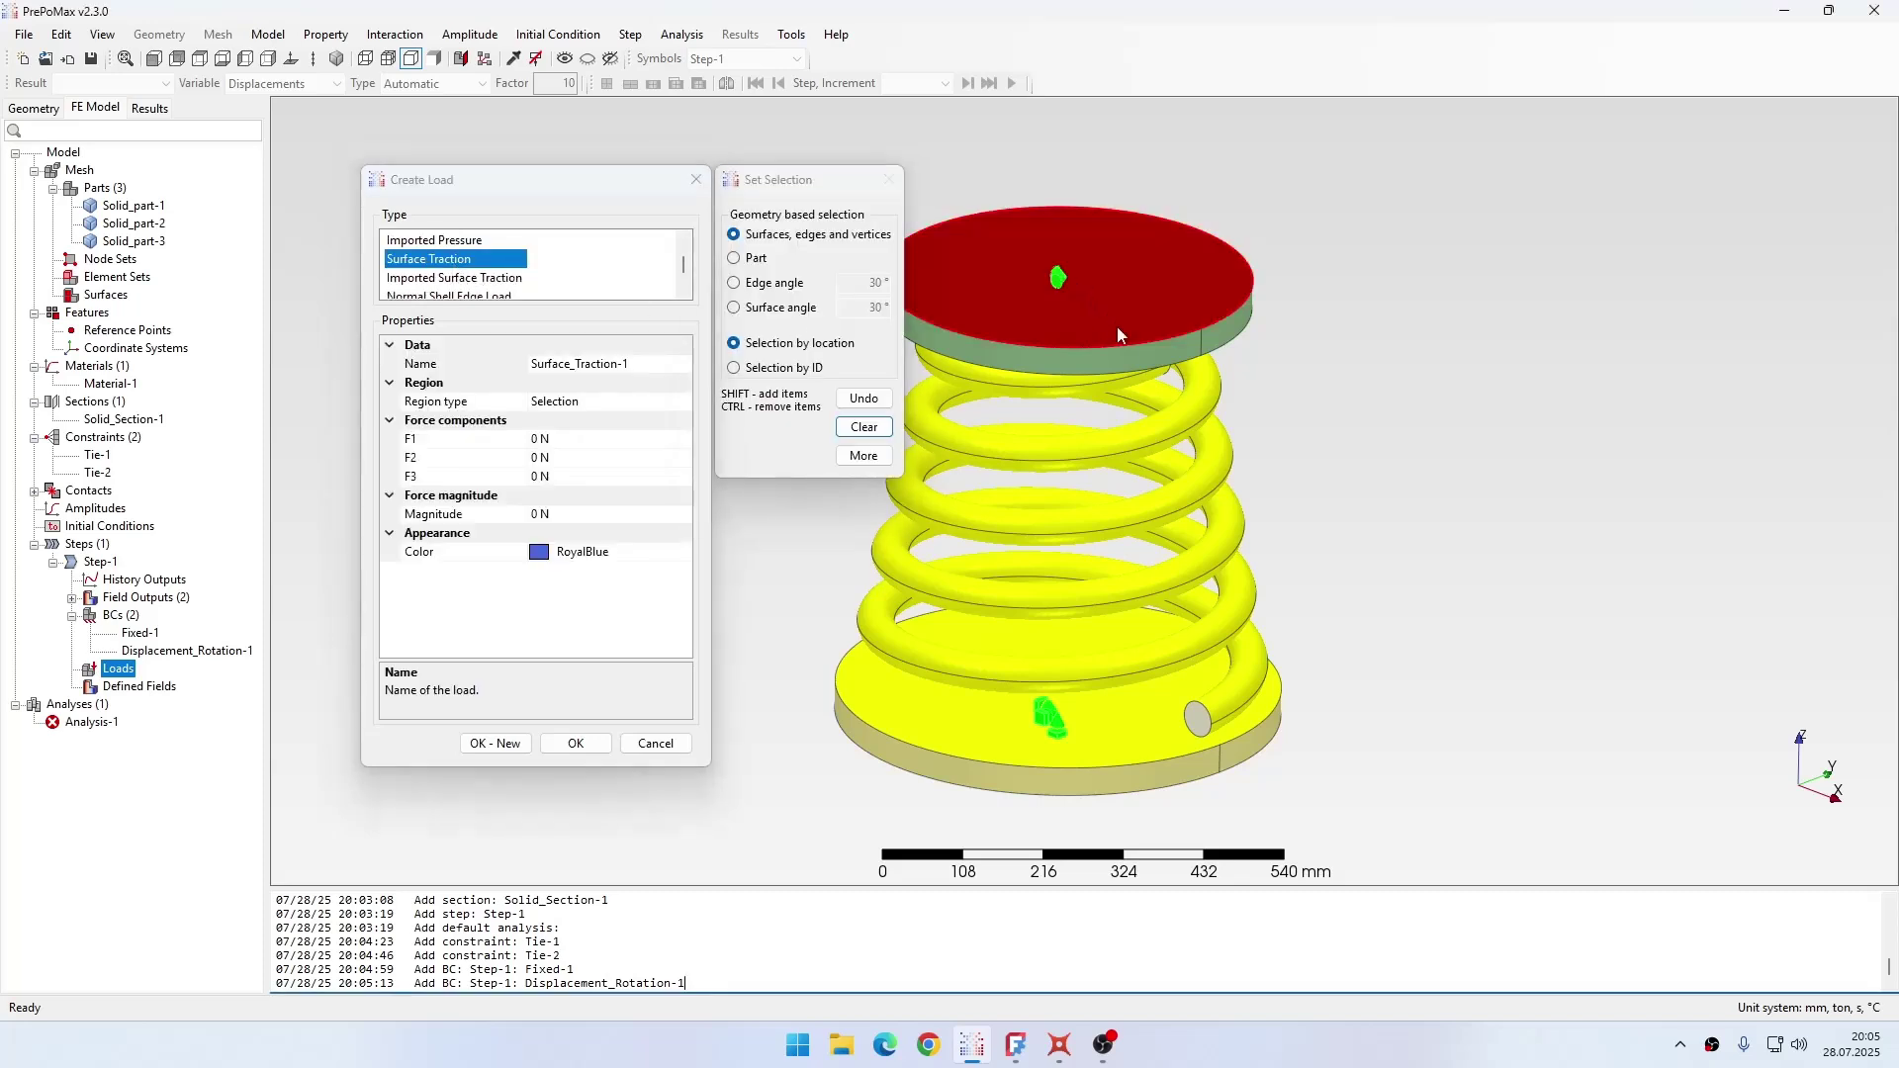
click(534, 477)
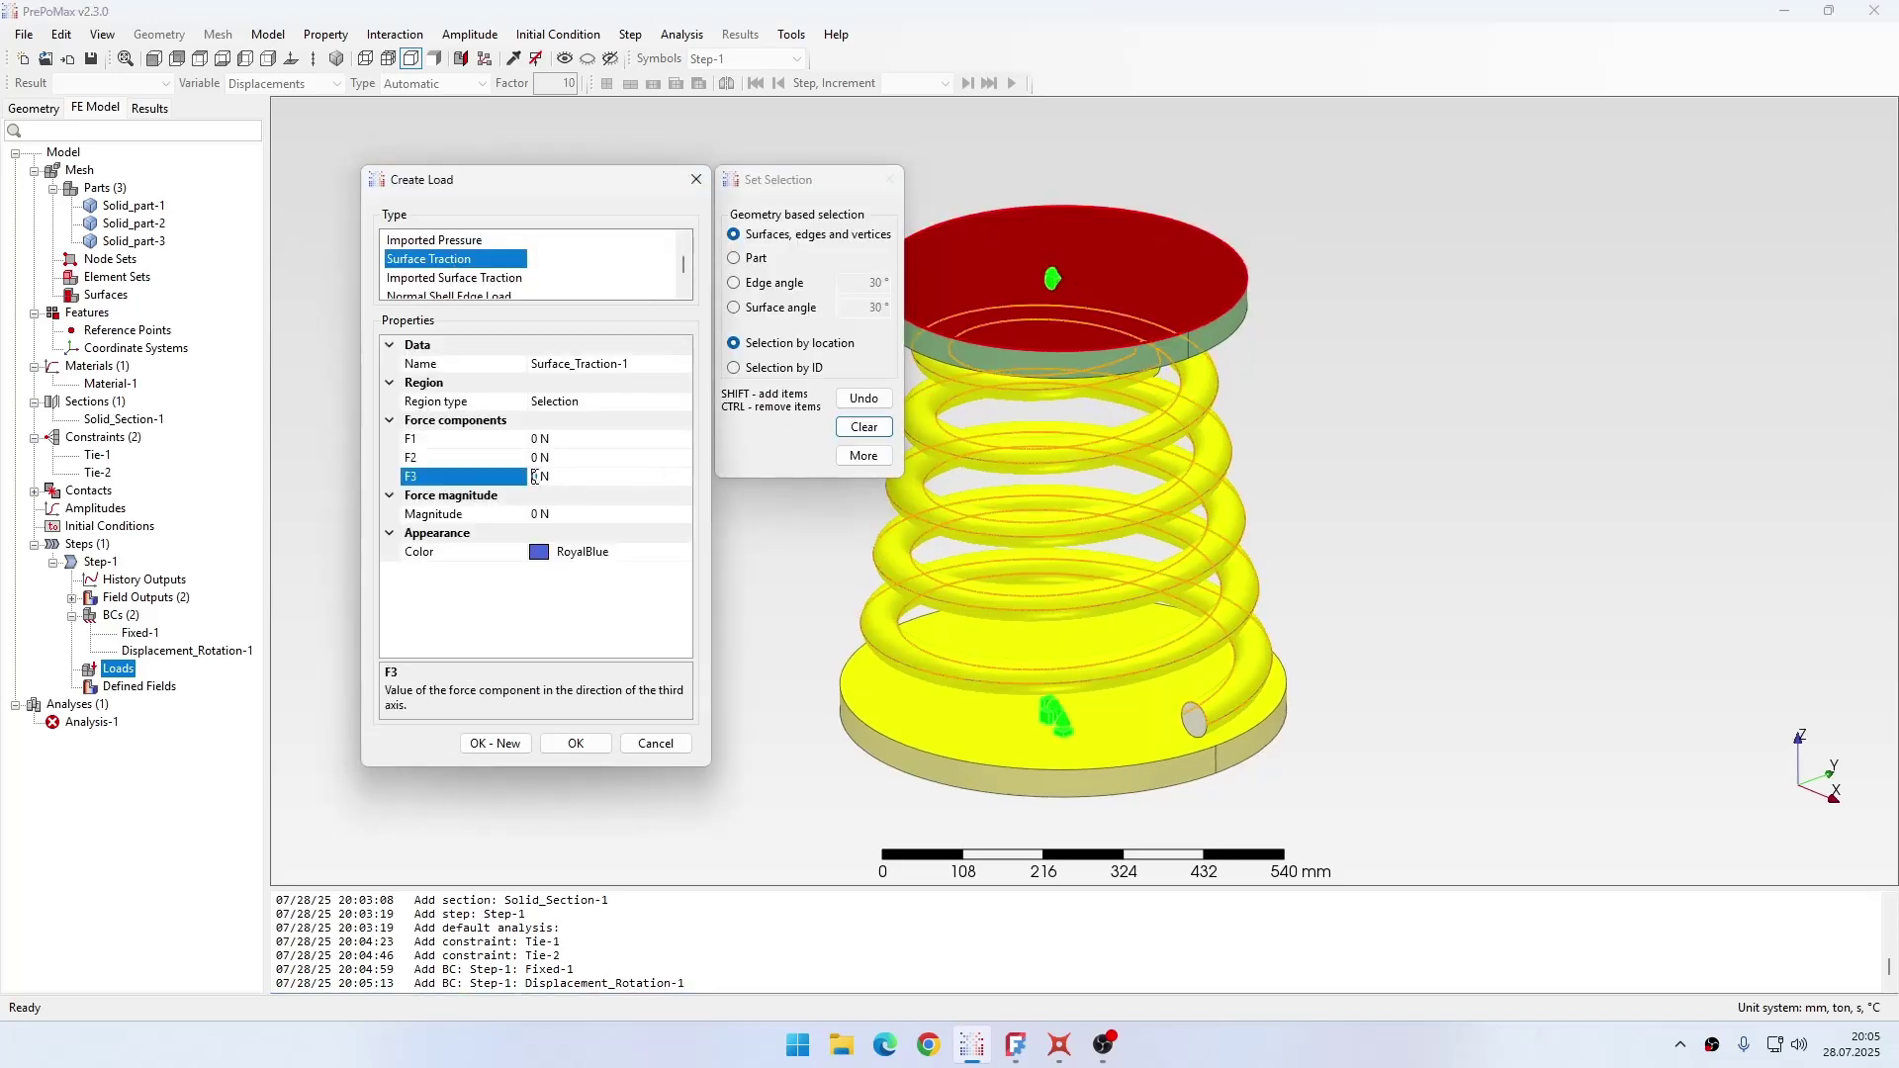
text(-100)
key(Return)
key(Return)
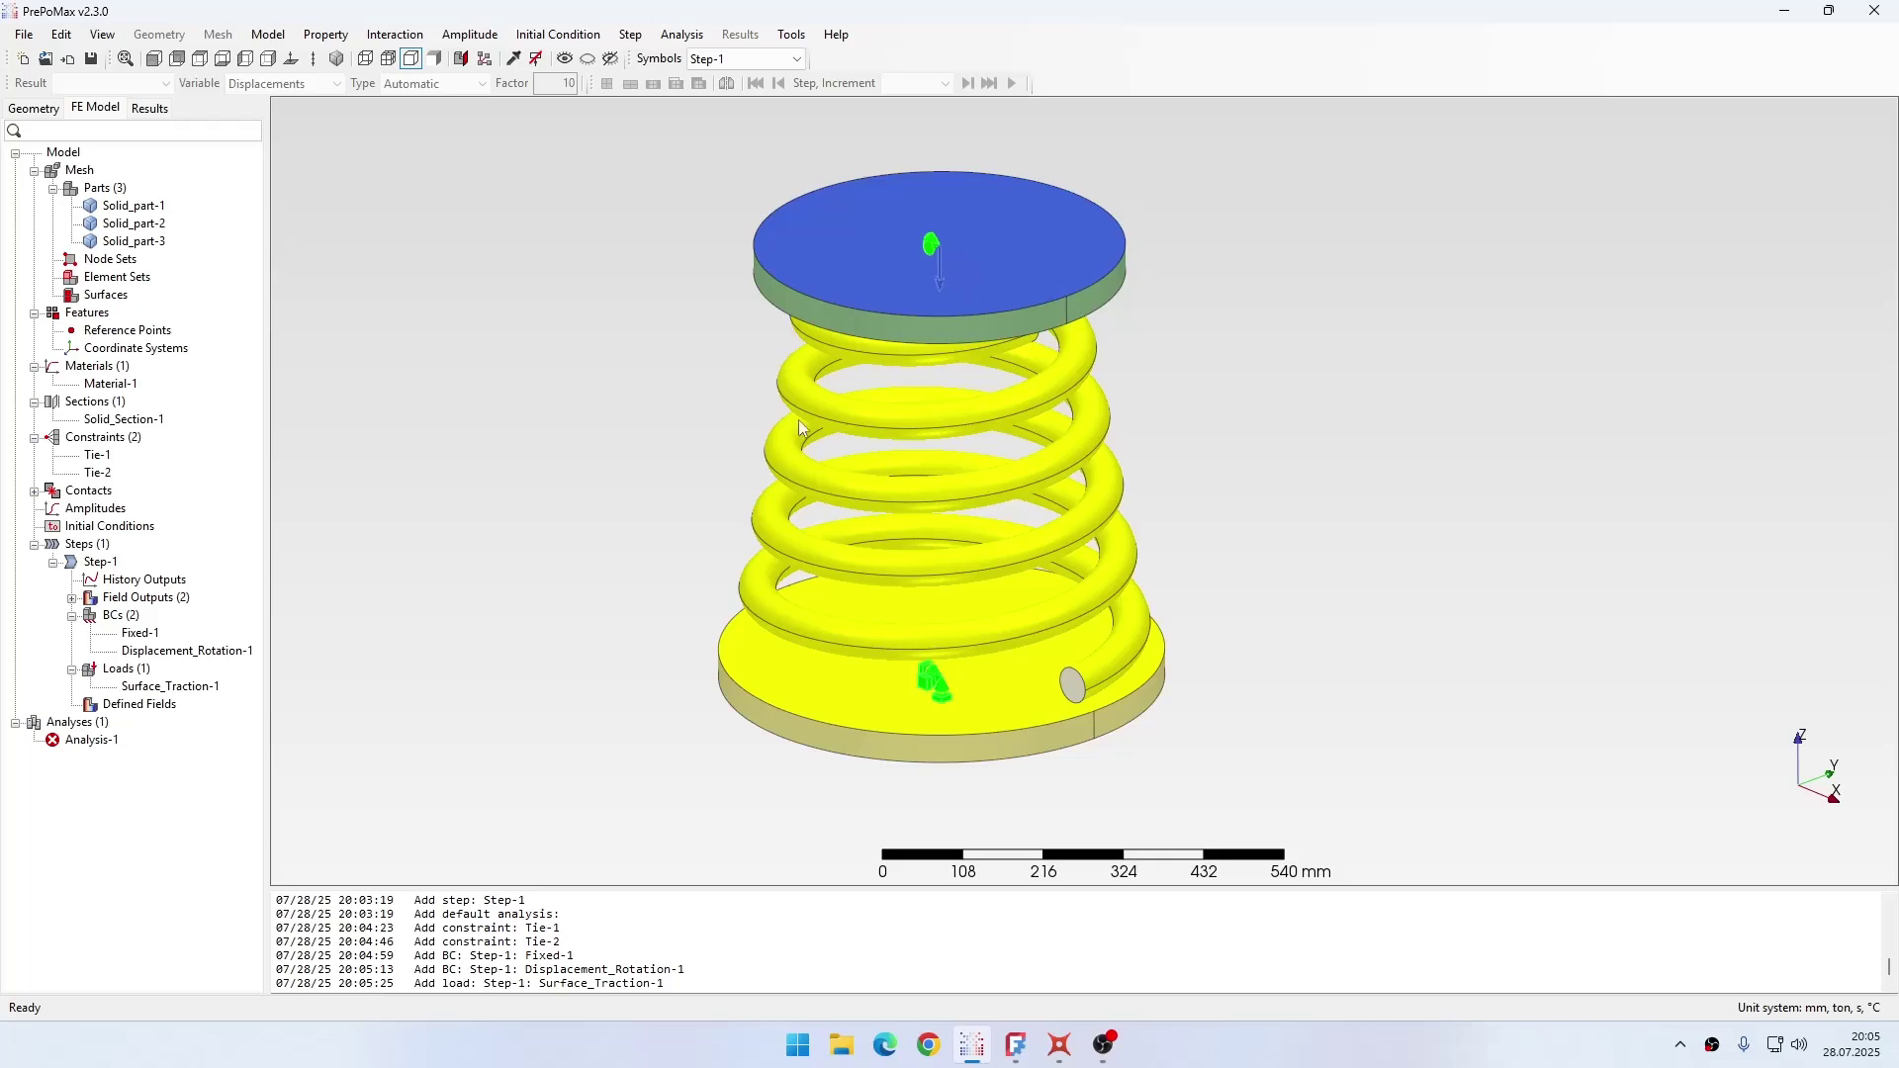
Step: Run Analysis-1, overwriting previous files, and load its displacement results (max 0.6589 mm)
right_click(119, 739)
click(188, 795)
click(935, 561)
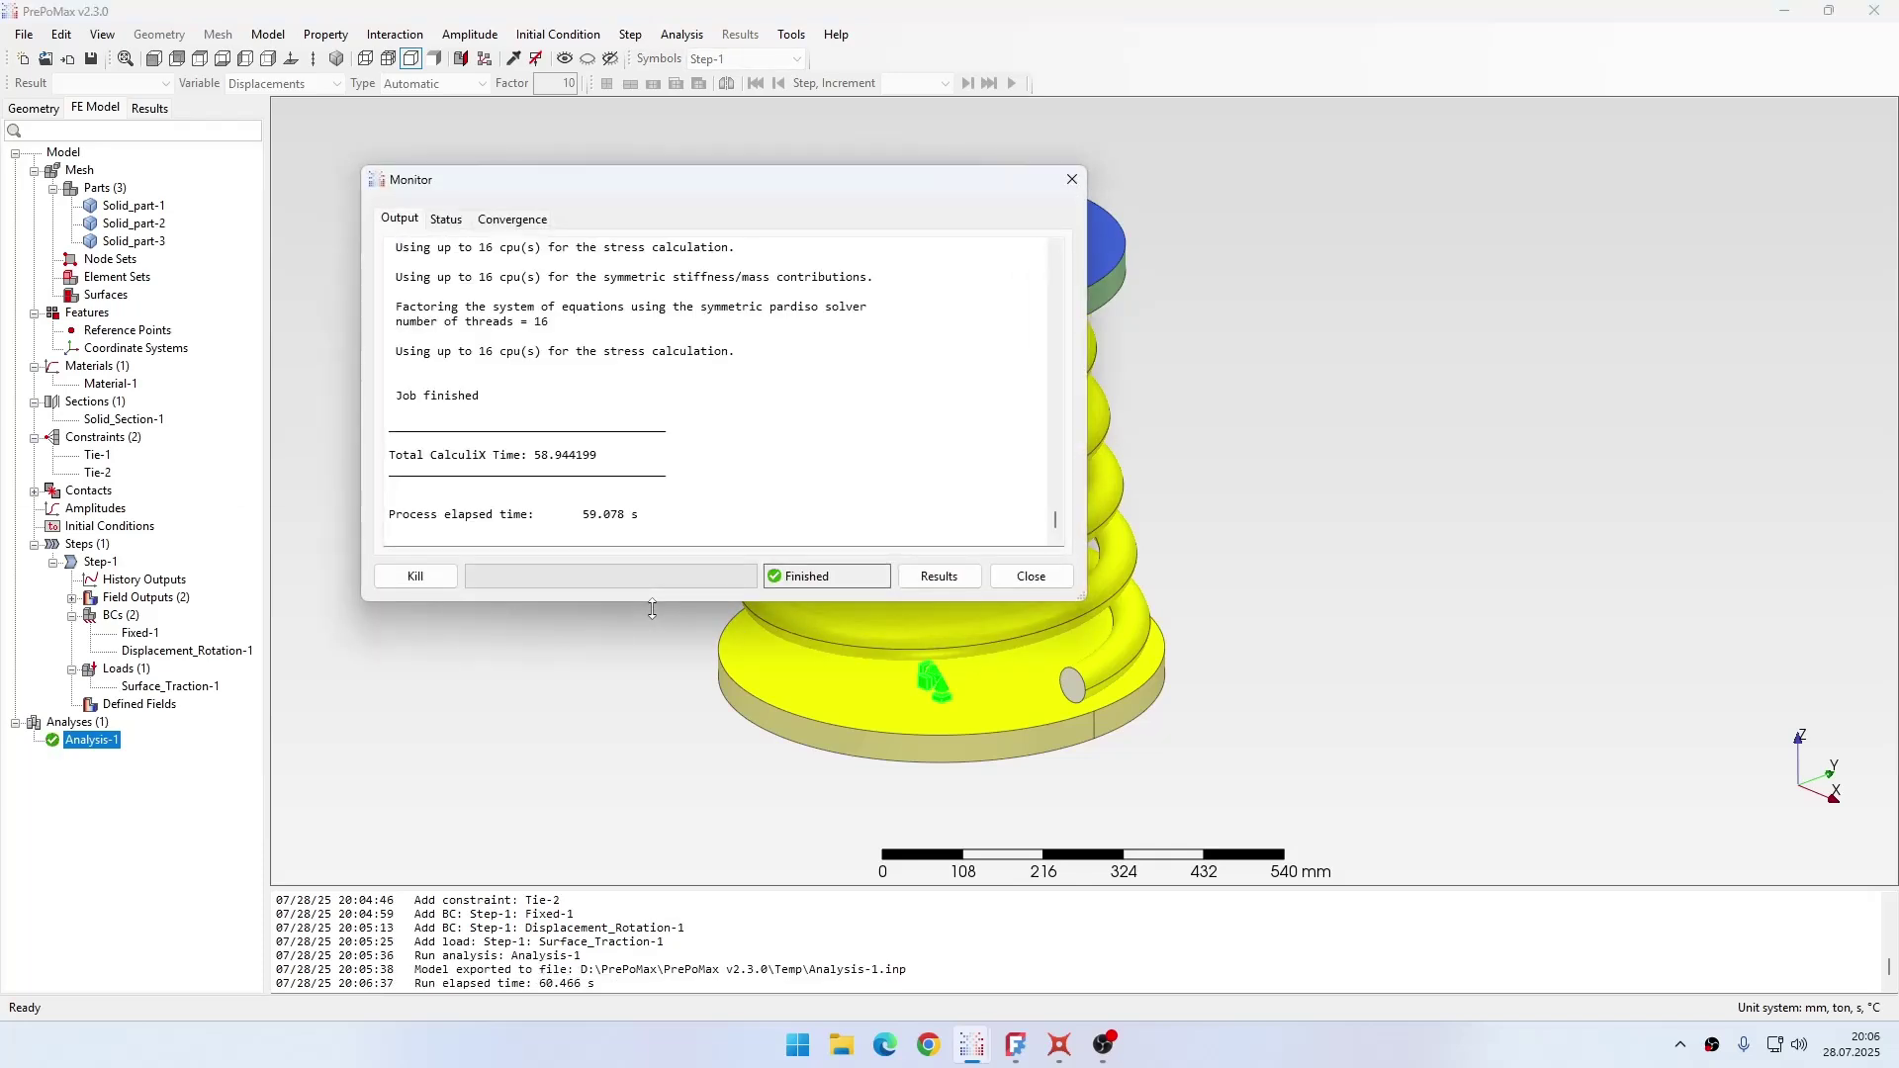
click(920, 576)
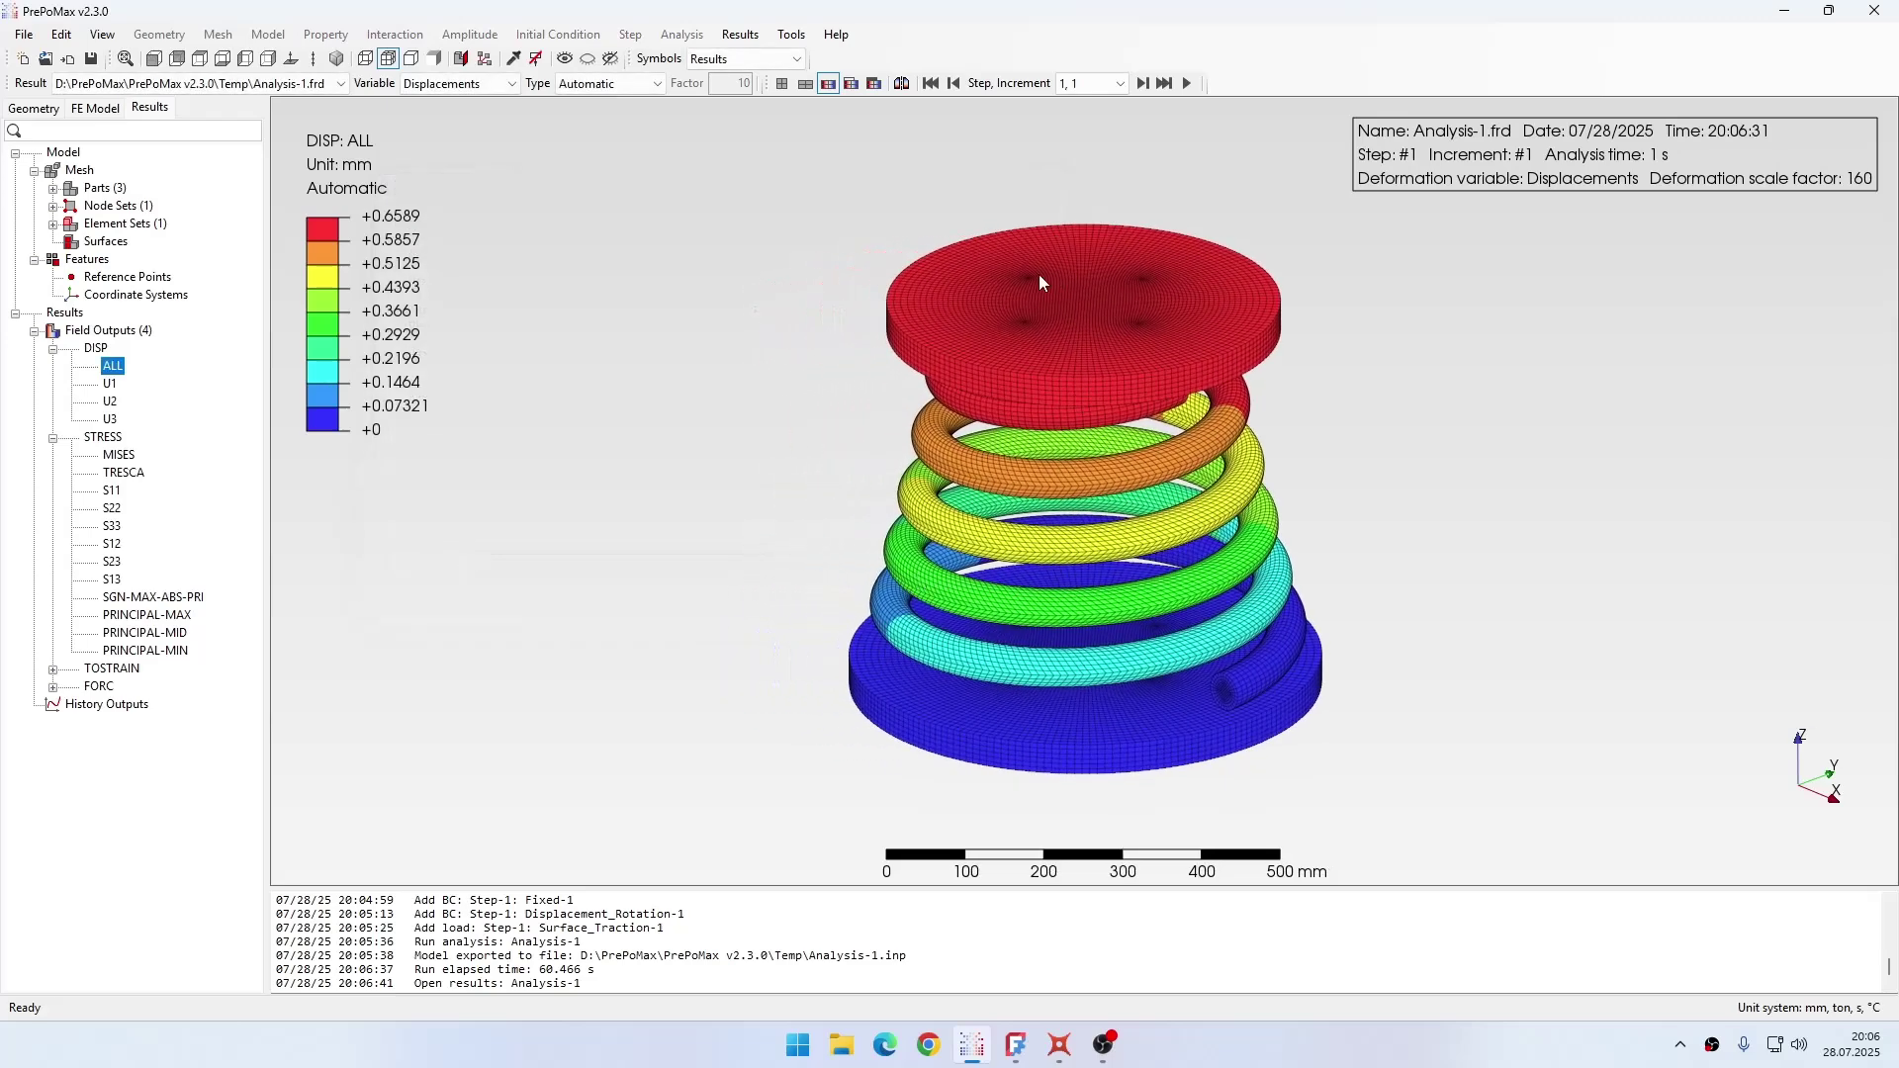
Step: Hide both plates so only the spring's results remain visible
click(411, 60)
click(388, 59)
click(920, 425)
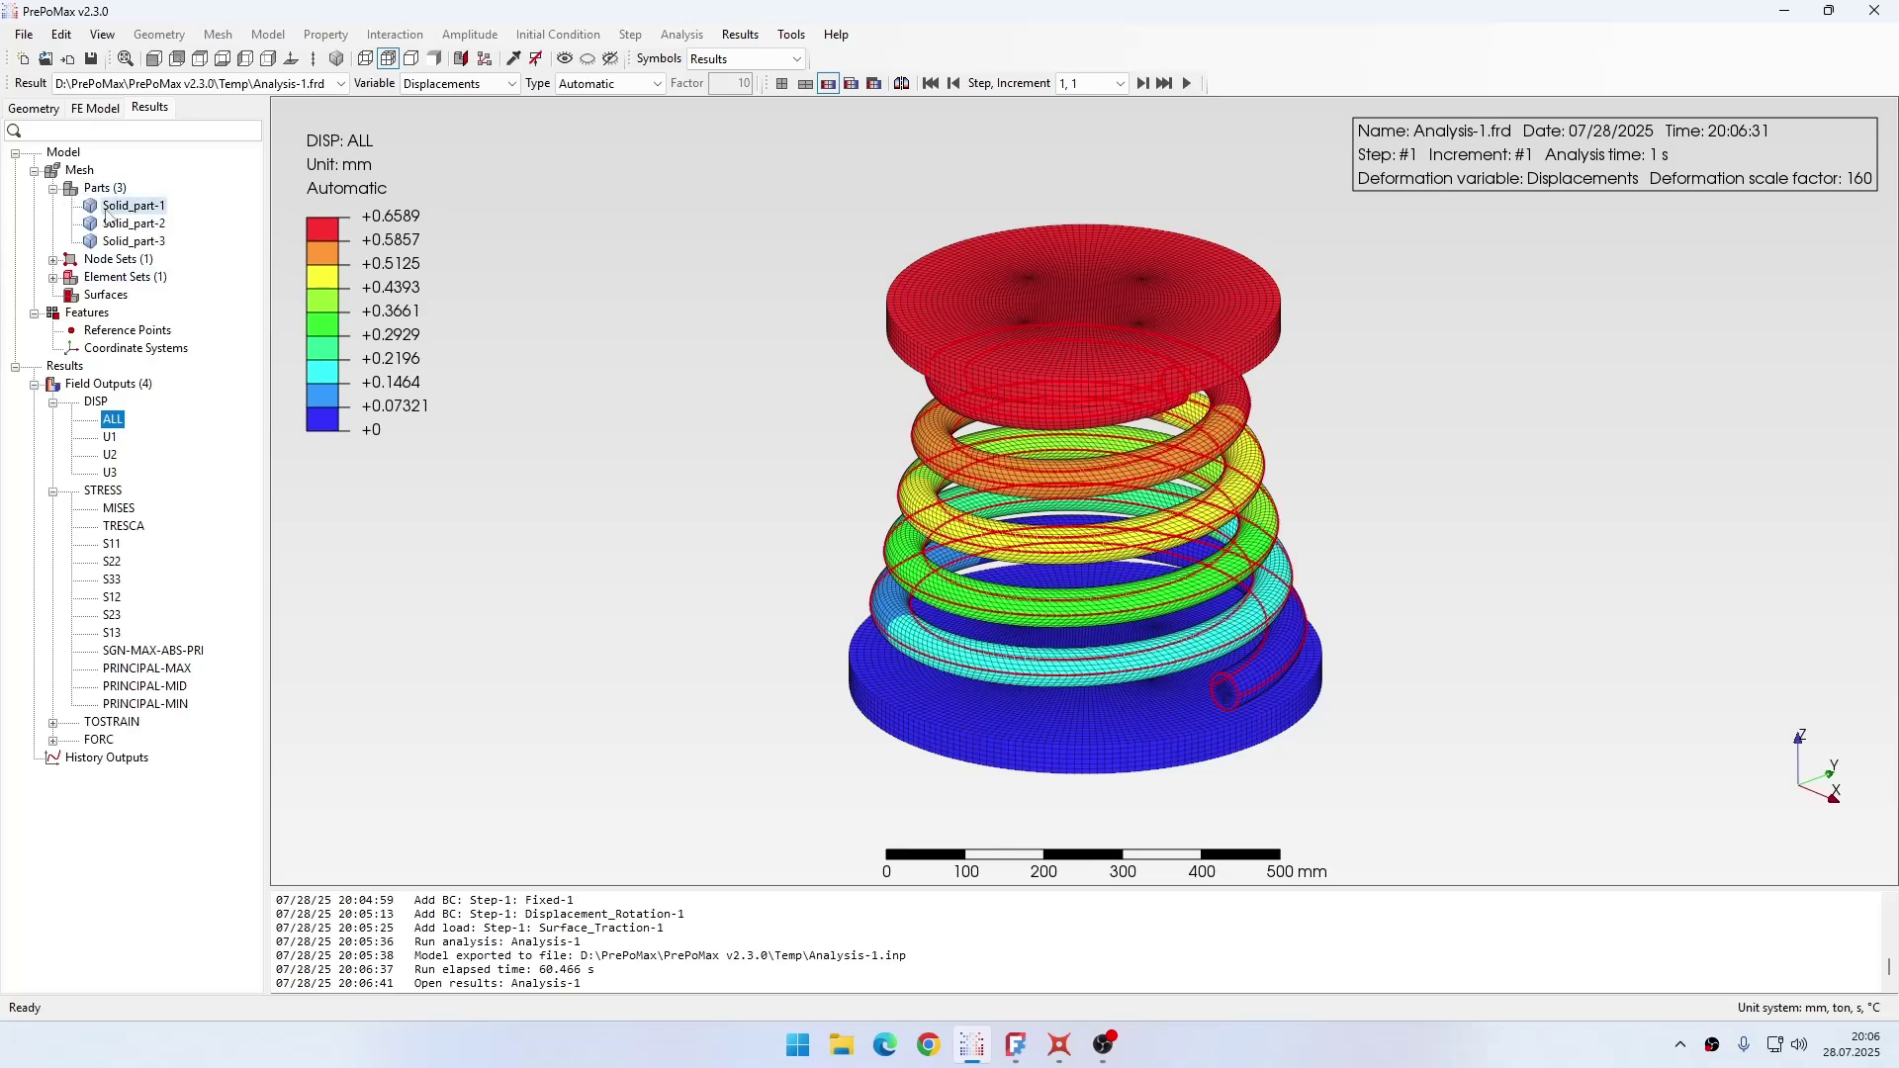
key(ctrl+h)
key(ctrl+h)
middle_drag(856, 563, 926, 368)
scroll(1001, 376, up, 1)
middle_drag(772, 208, 907, 327)
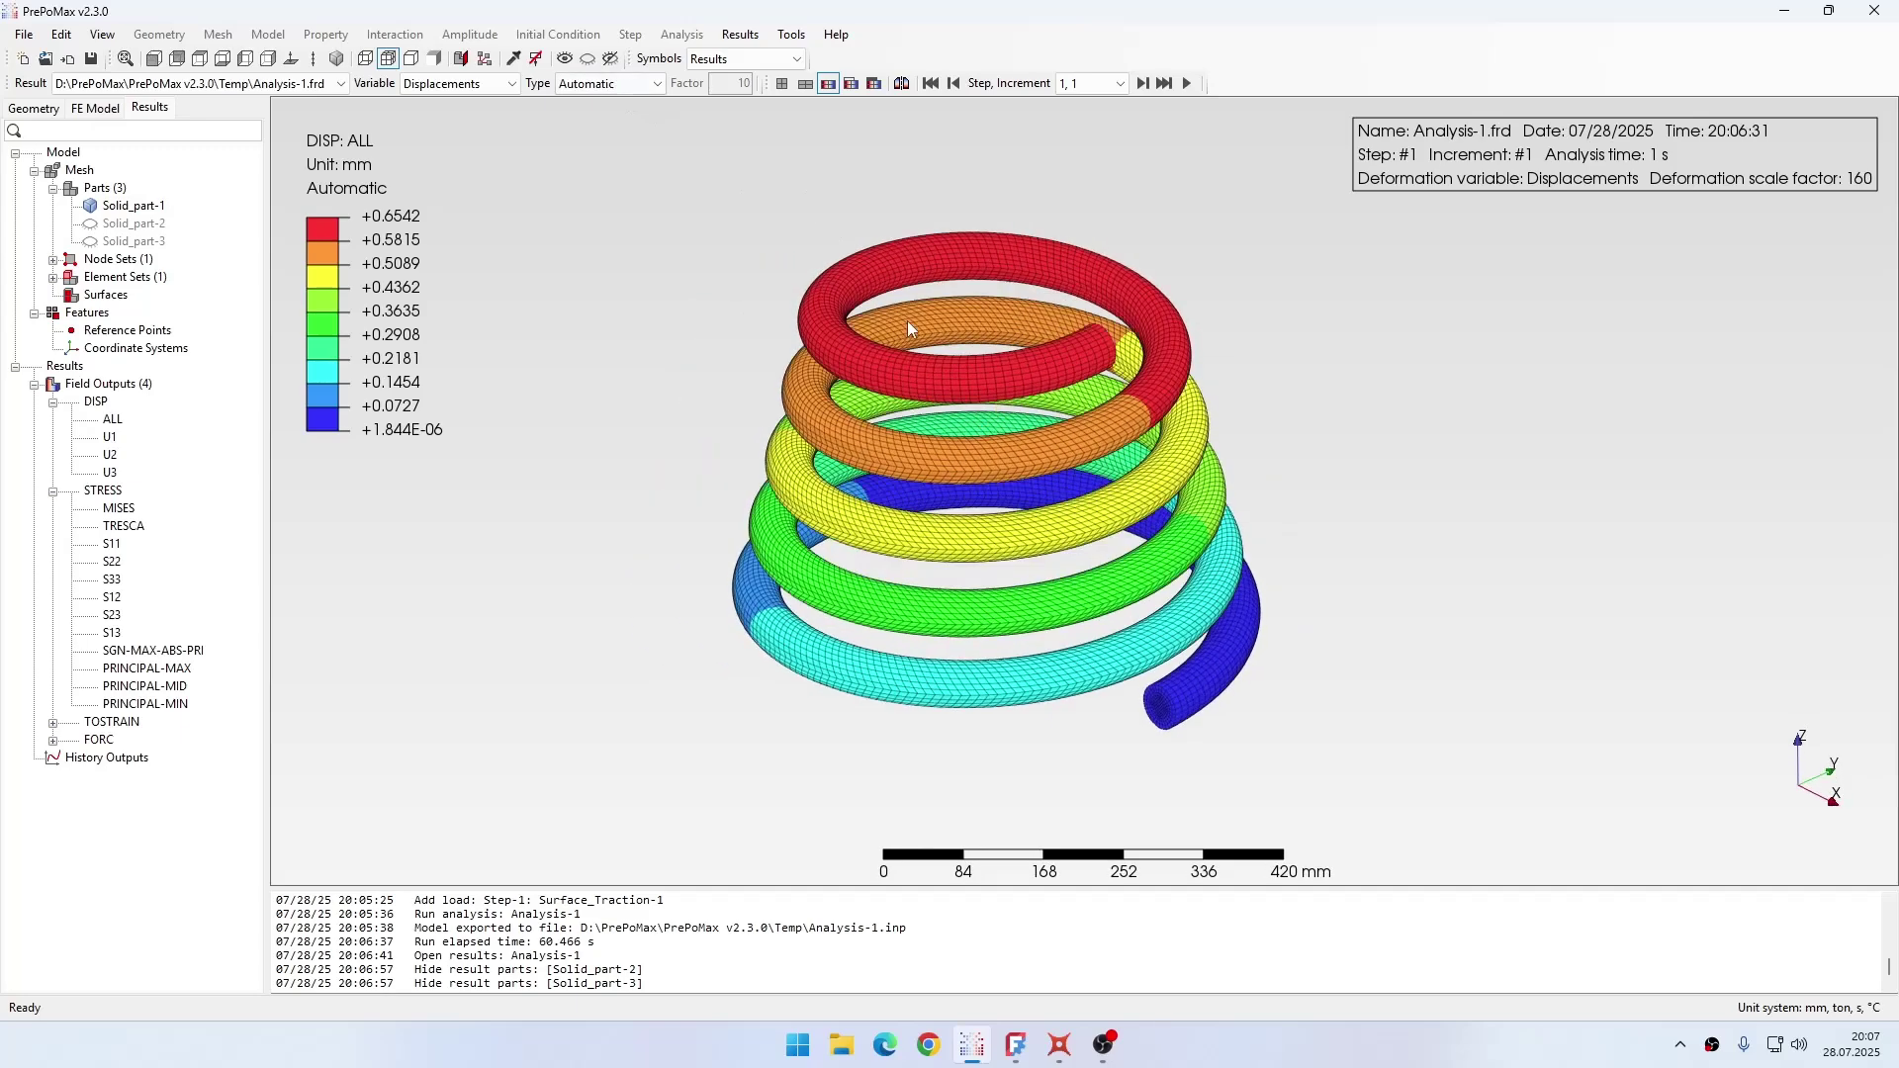
Step: Show deformation at true scale and colour the spring by U3 displacement
click(636, 86)
click(636, 118)
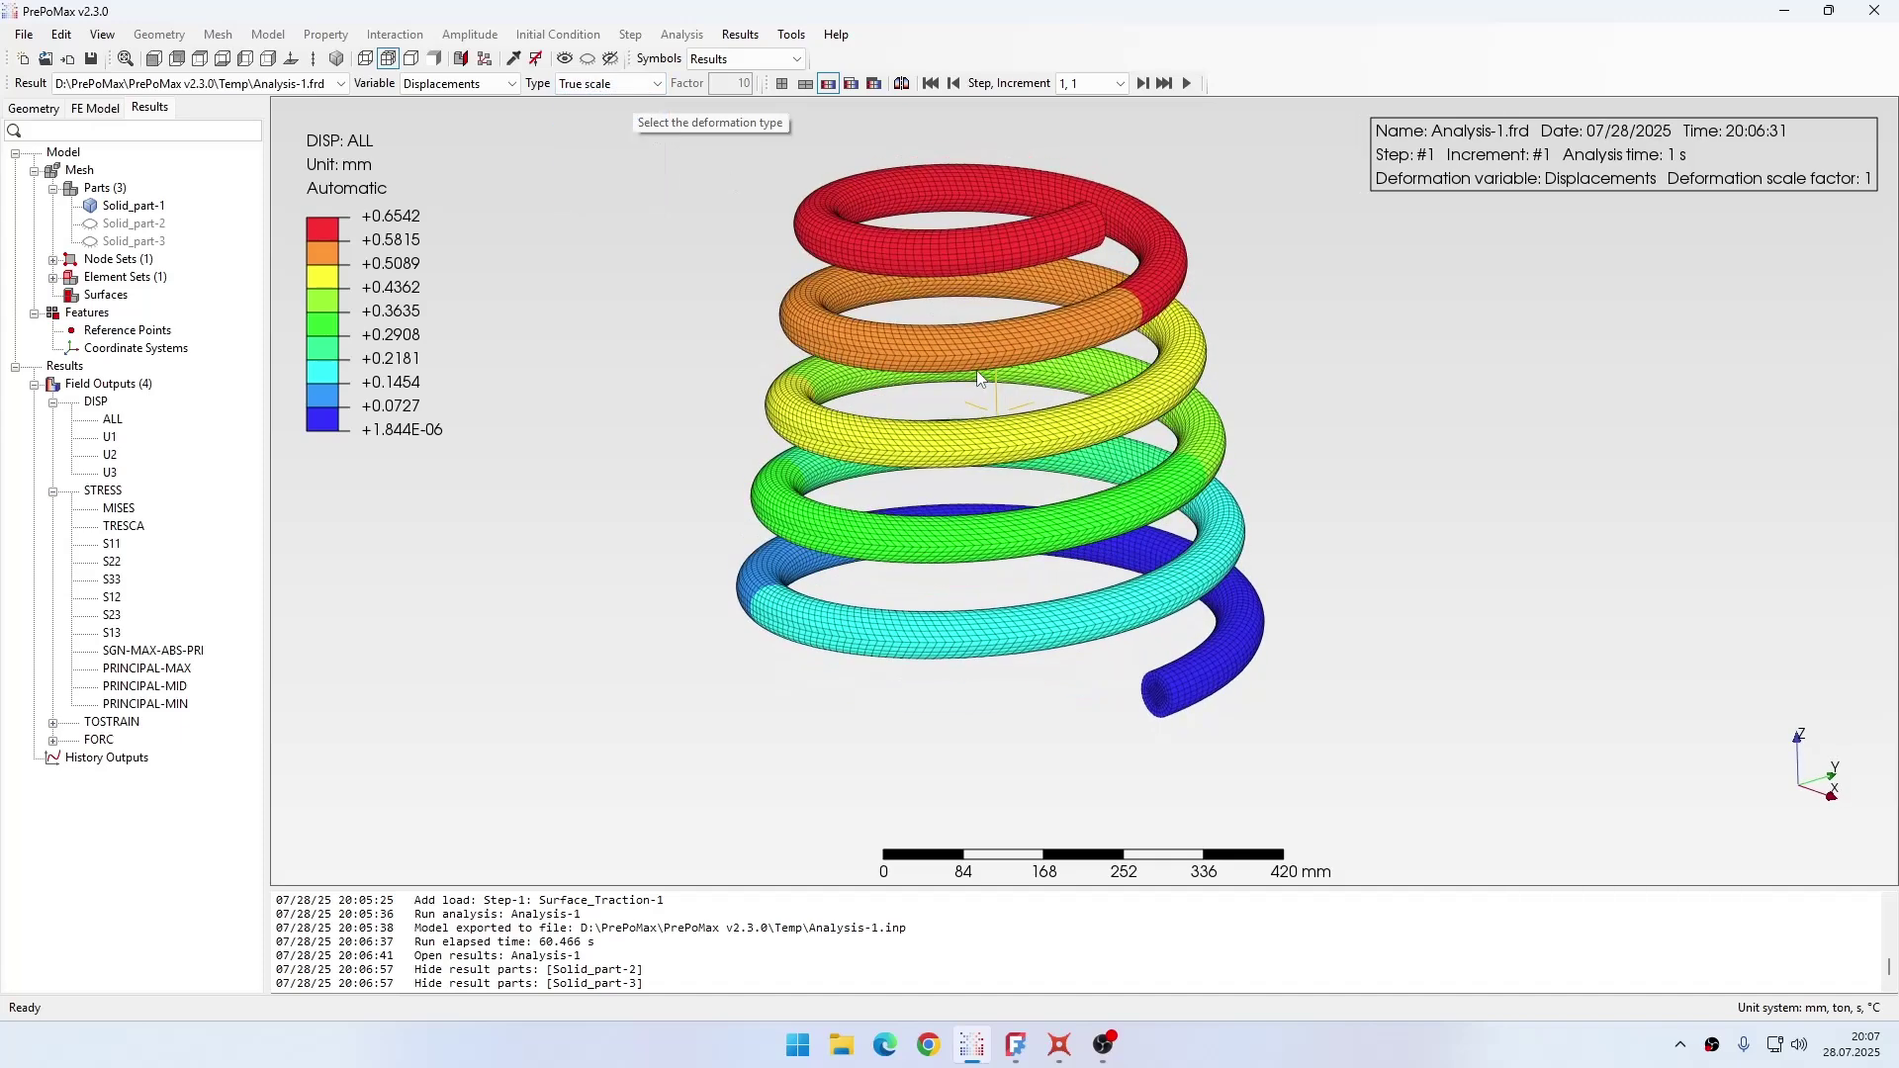
click(620, 87)
click(620, 83)
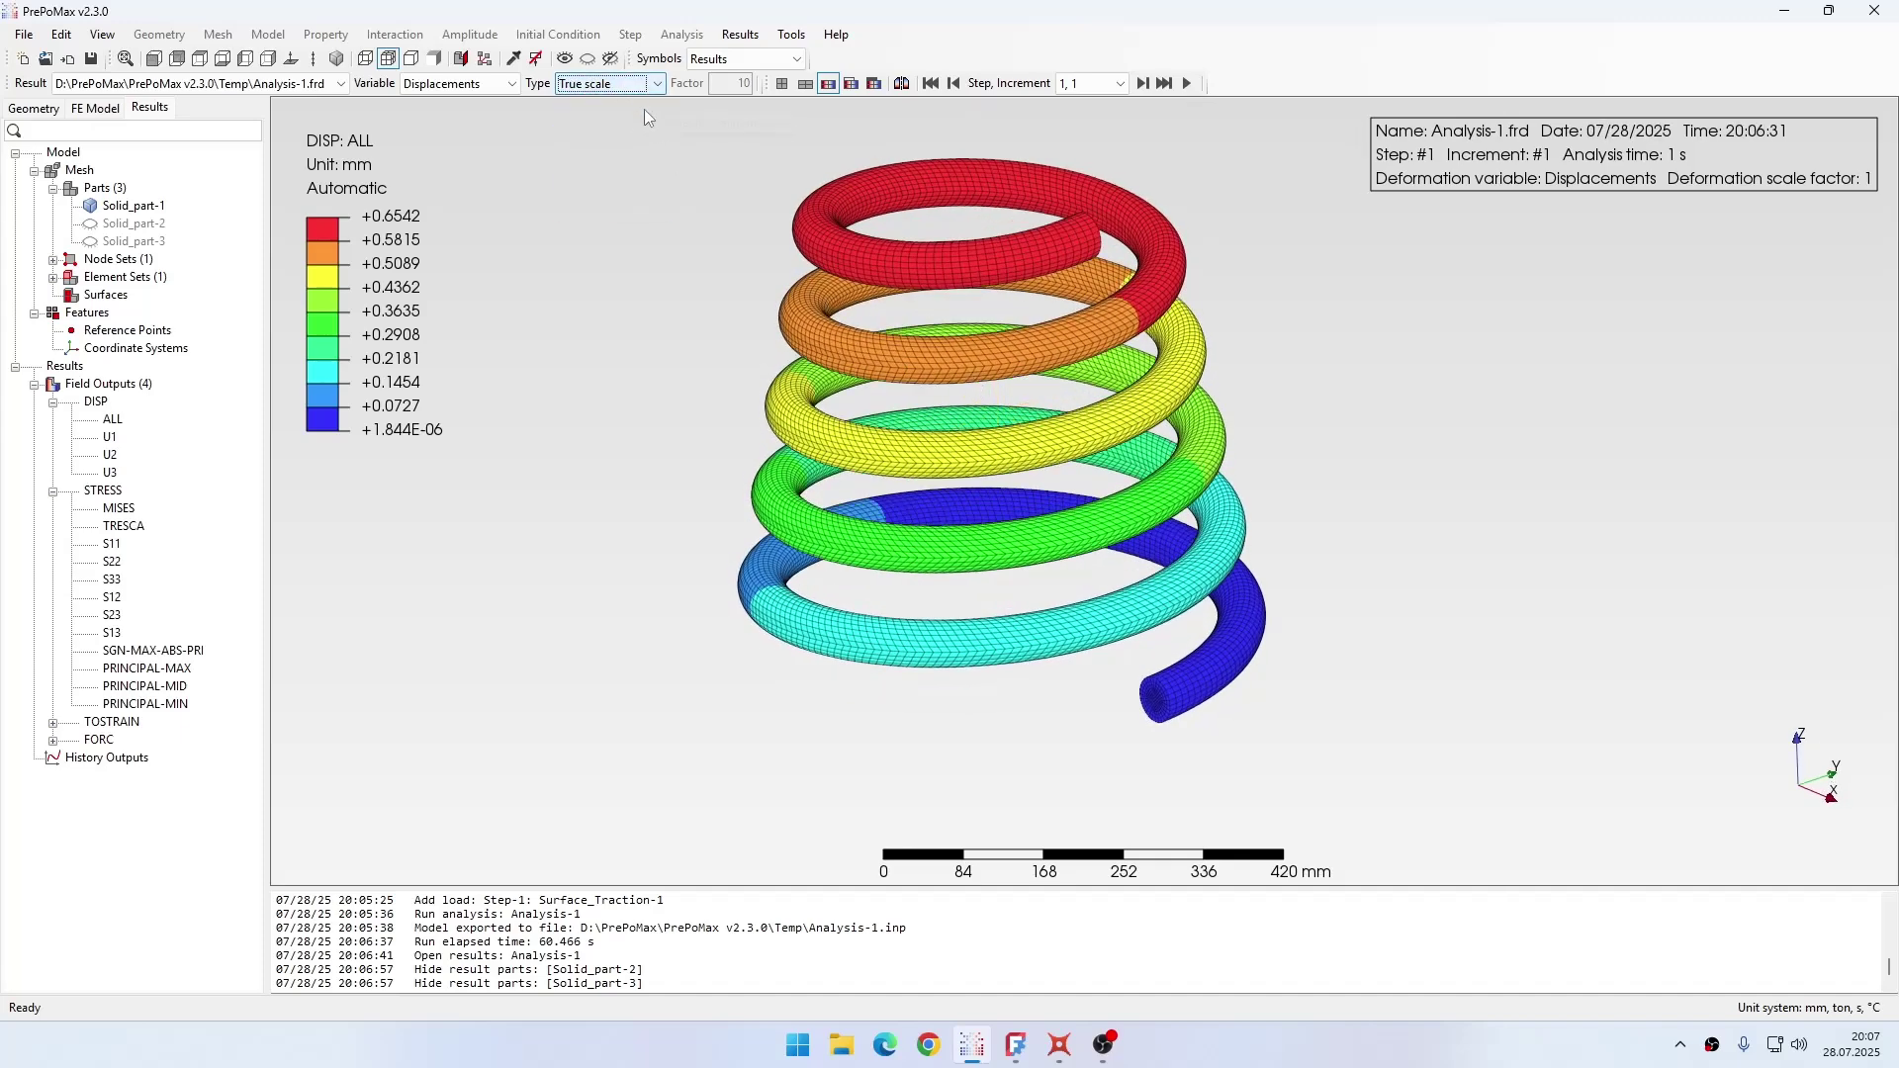
click(725, 254)
middle_drag(797, 337, 827, 372)
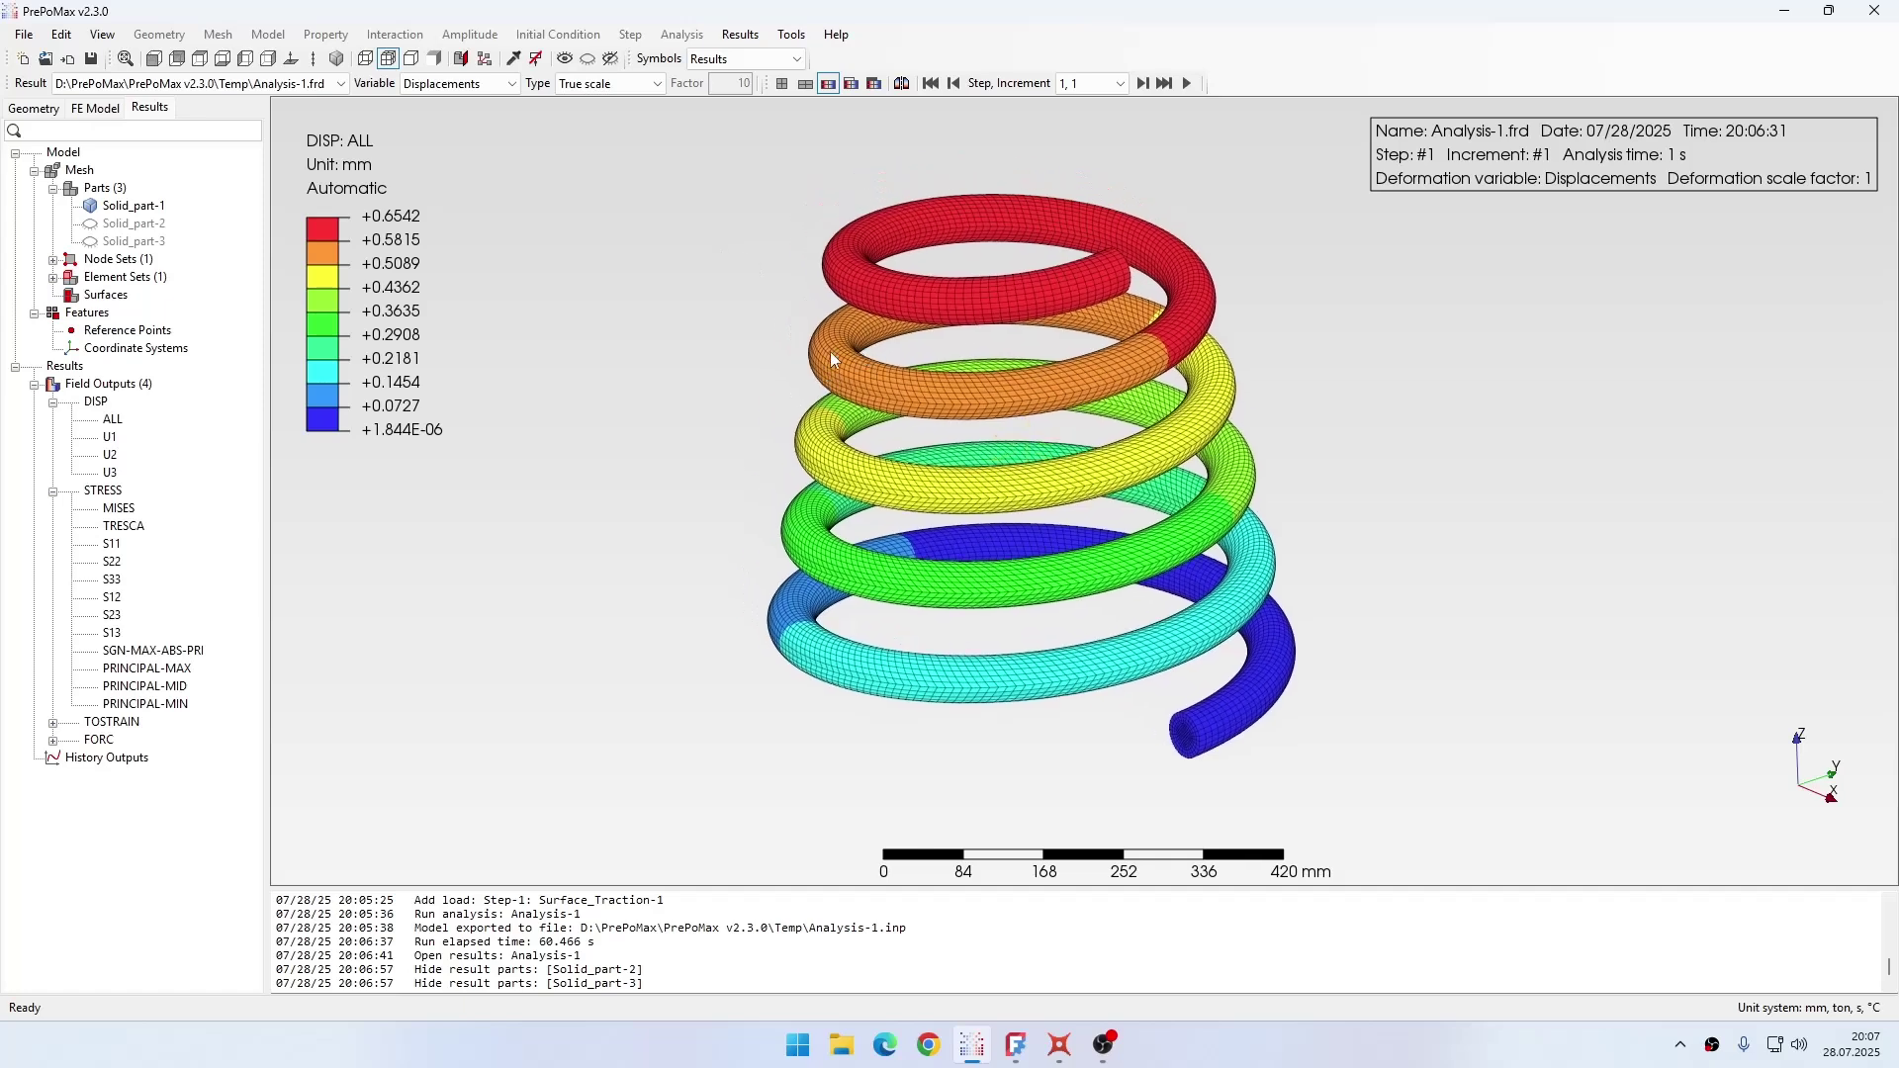
click(110, 473)
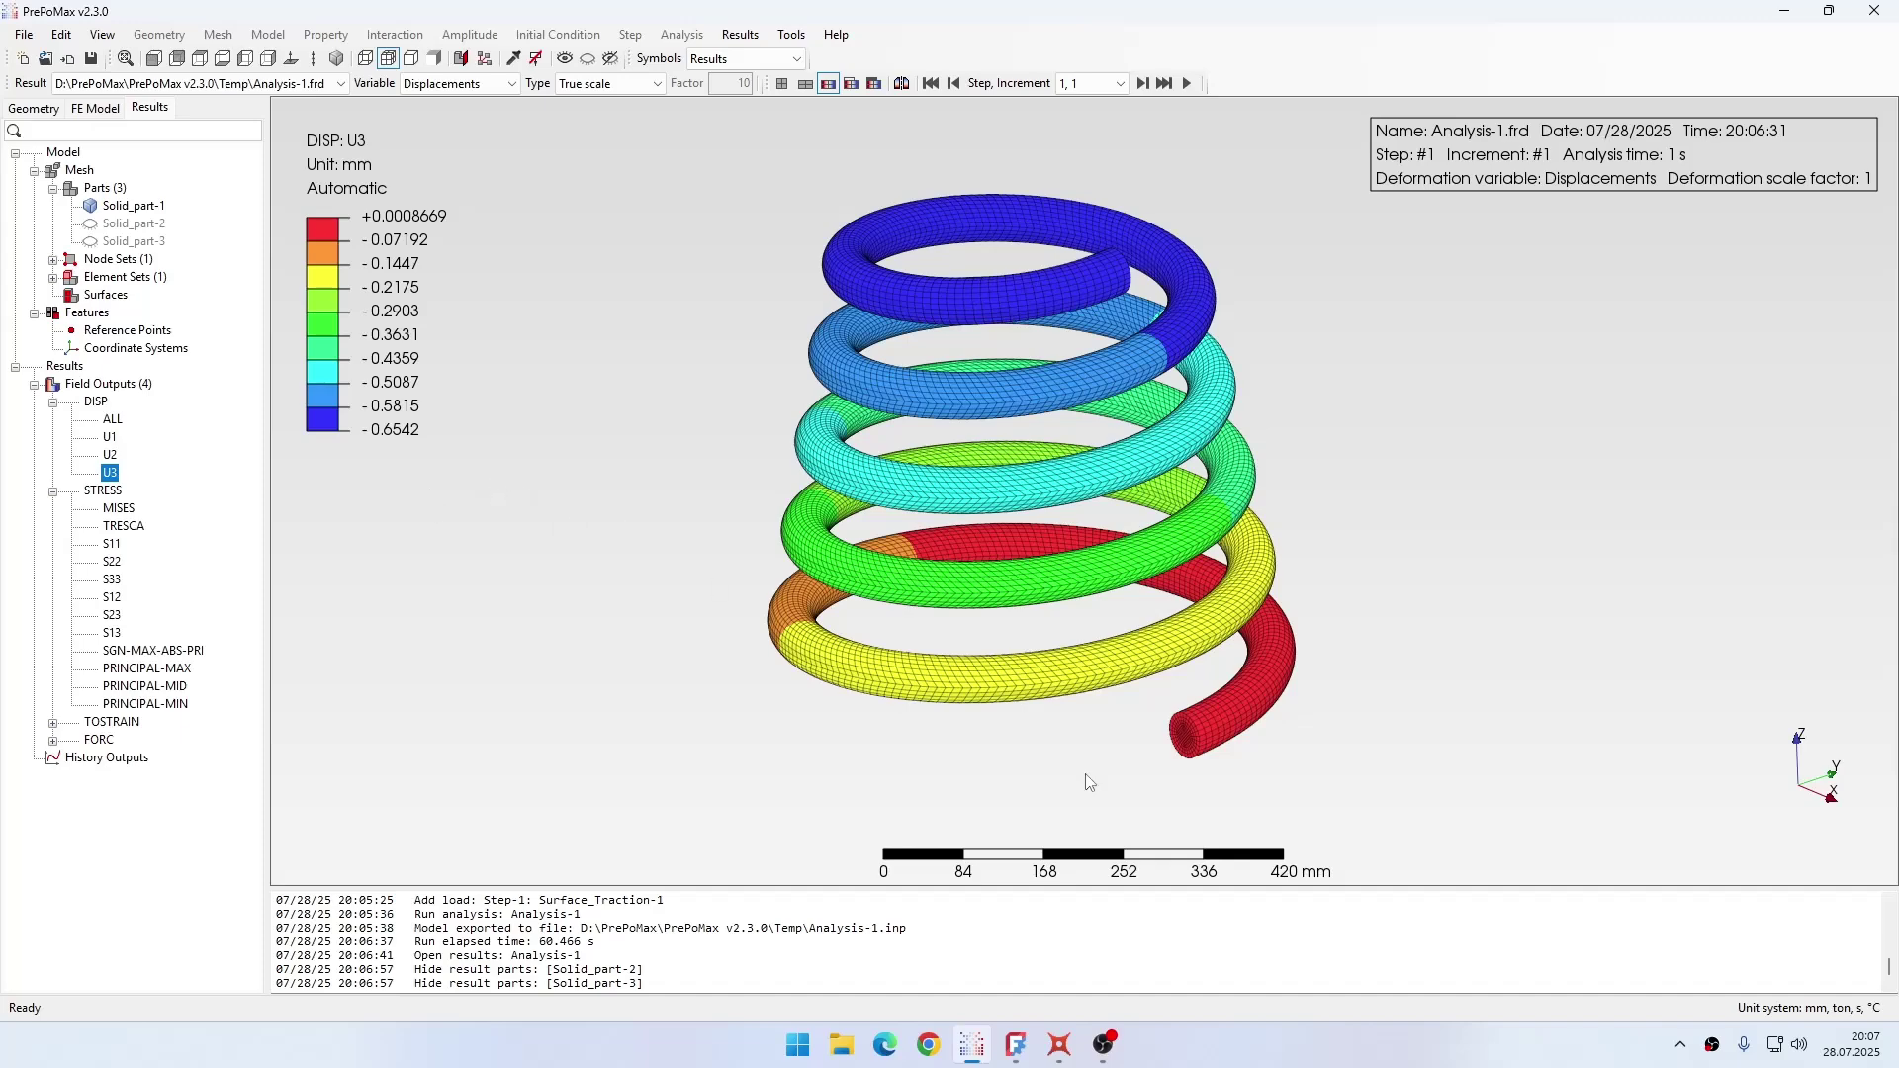
click(1060, 1046)
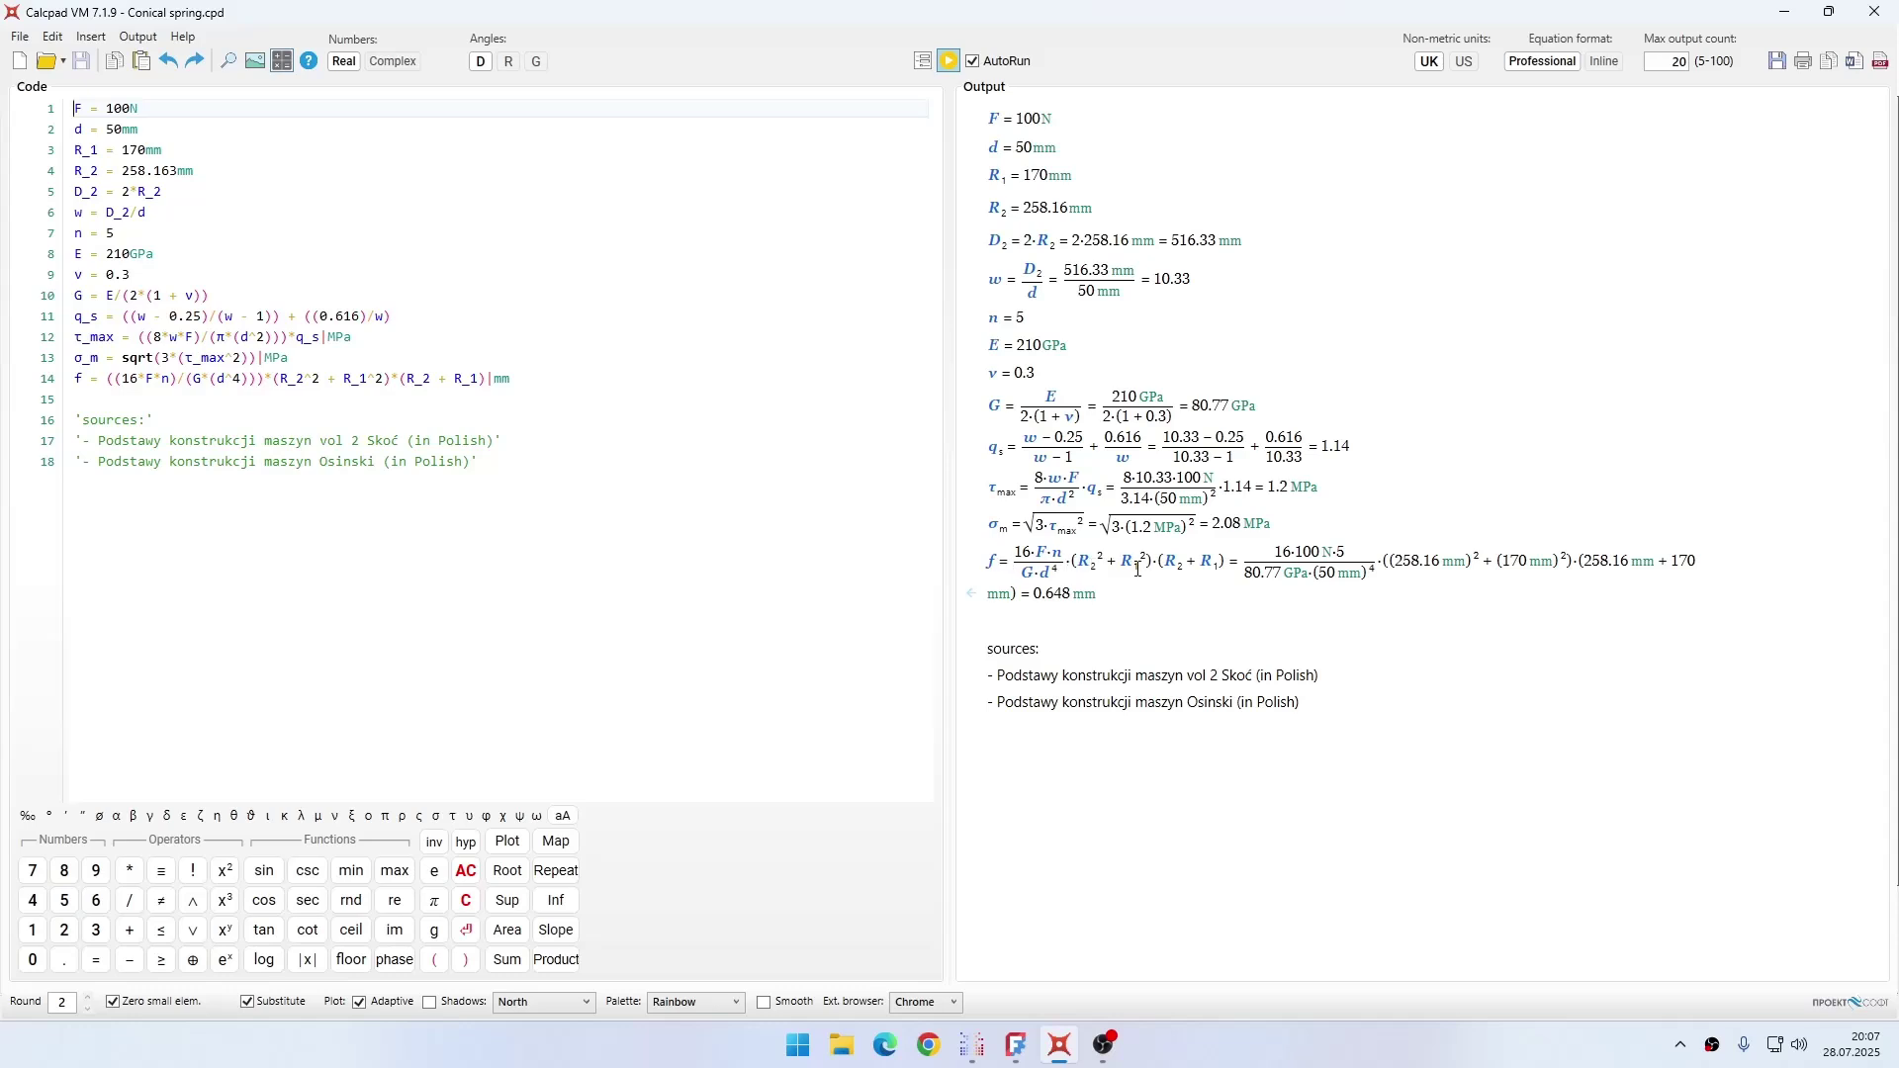
double_click(1036, 594)
click(974, 1044)
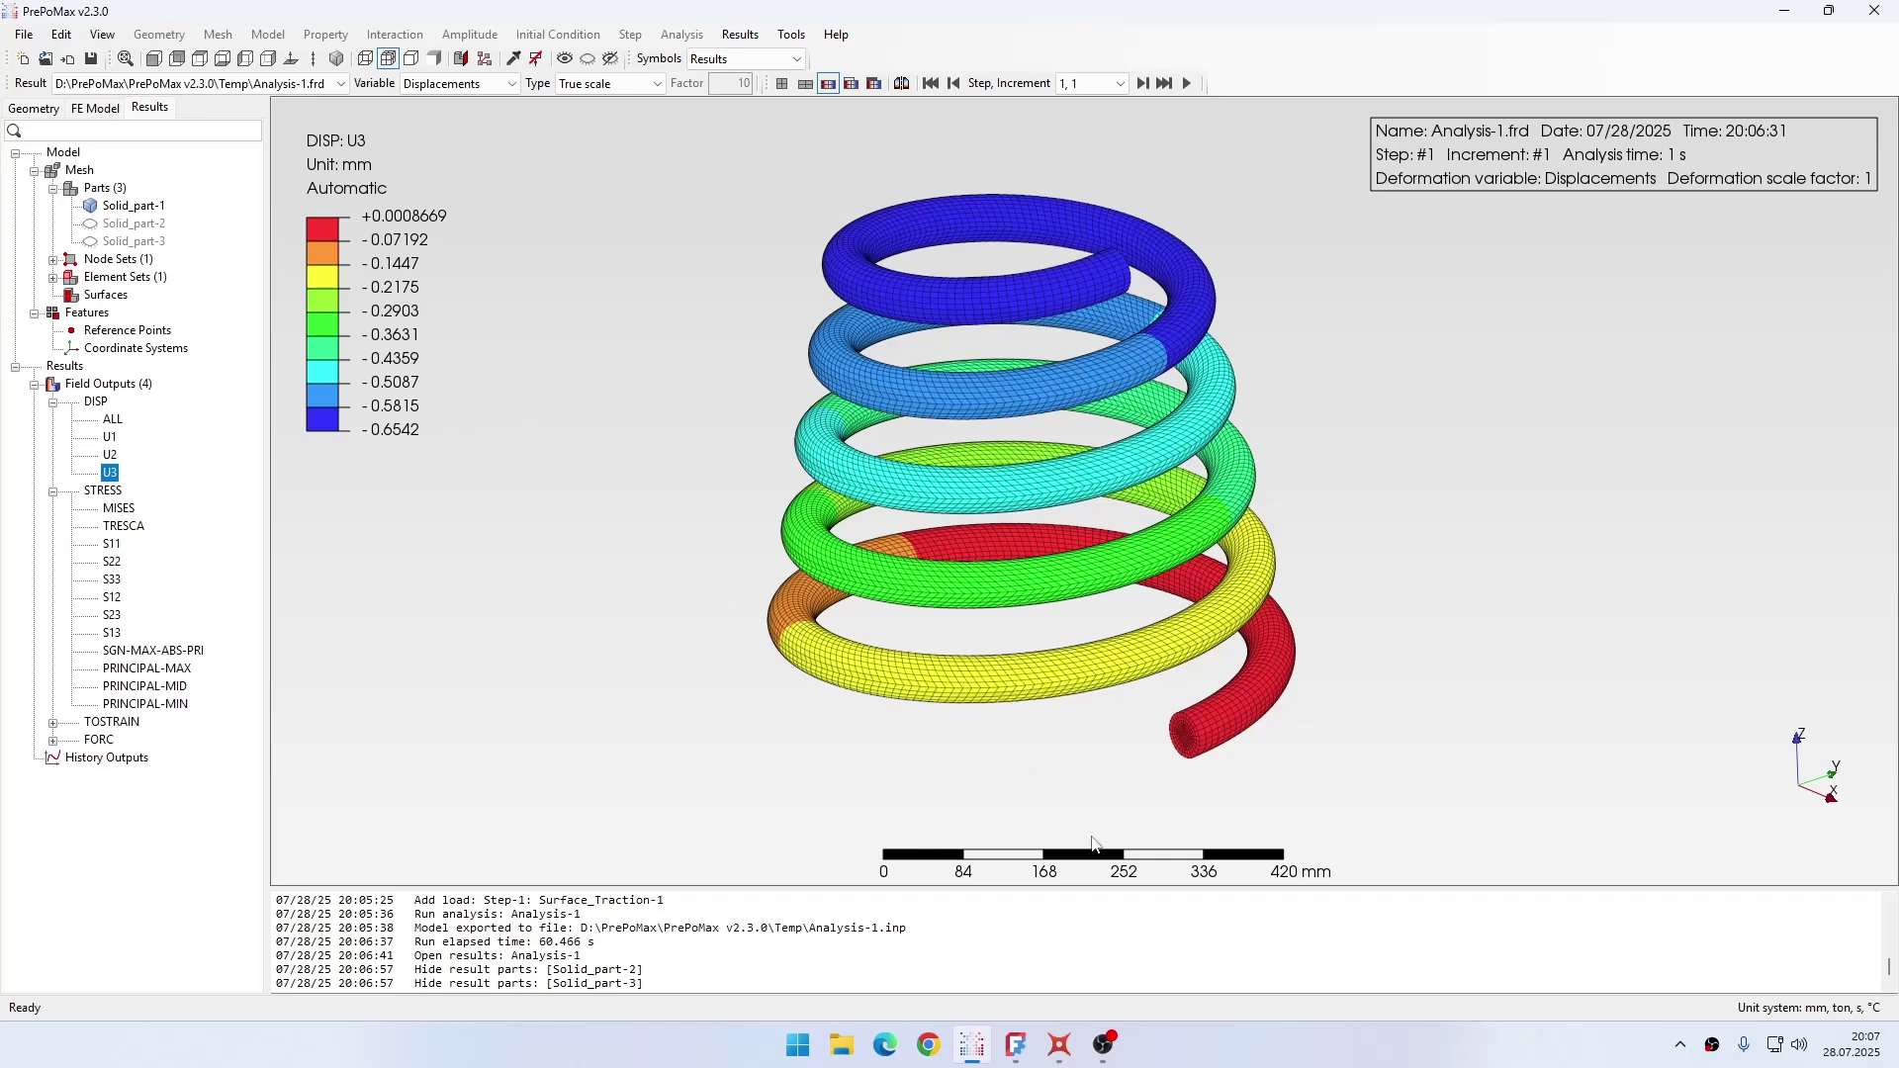
Step: Display von Mises stress on the spring, enable Query, and glance at the Calcpad sheet
click(119, 509)
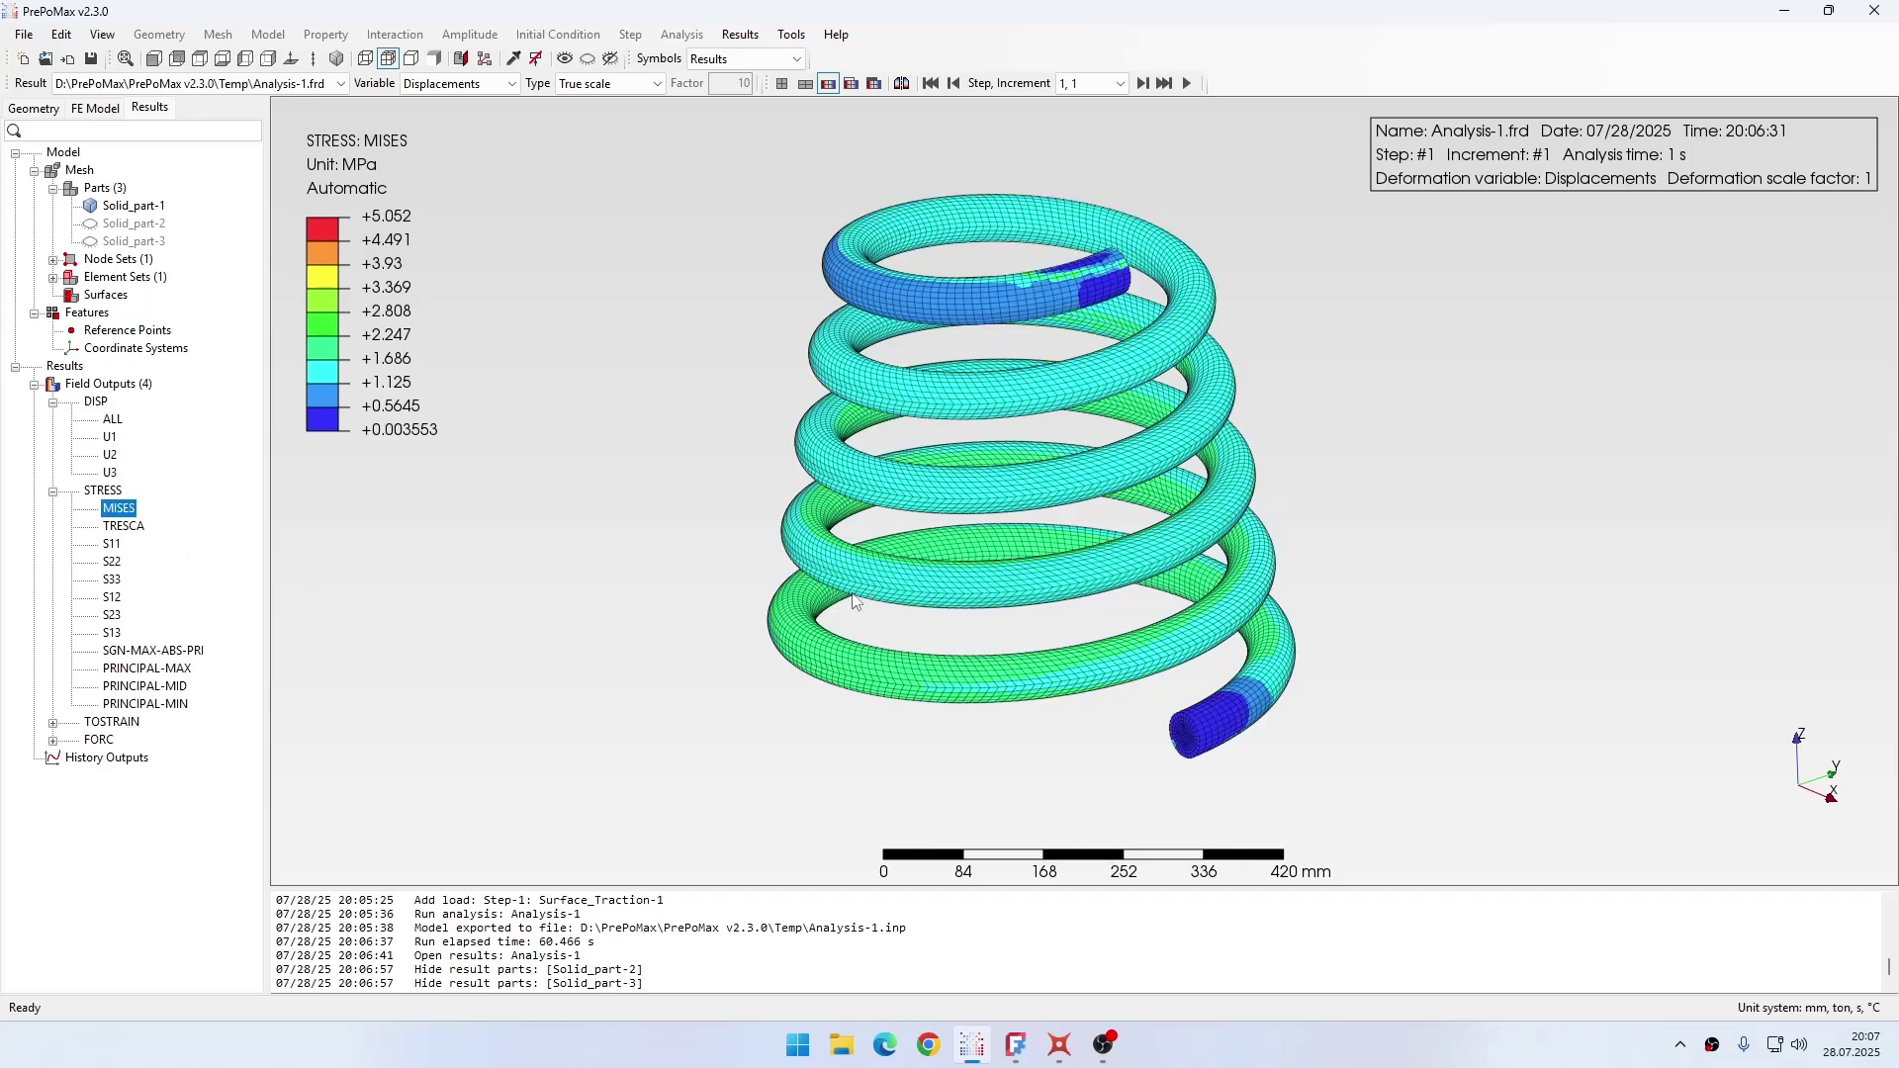
middle_drag(856, 602, 1124, 509)
ctrl+middle_drag(1225, 457, 1054, 522)
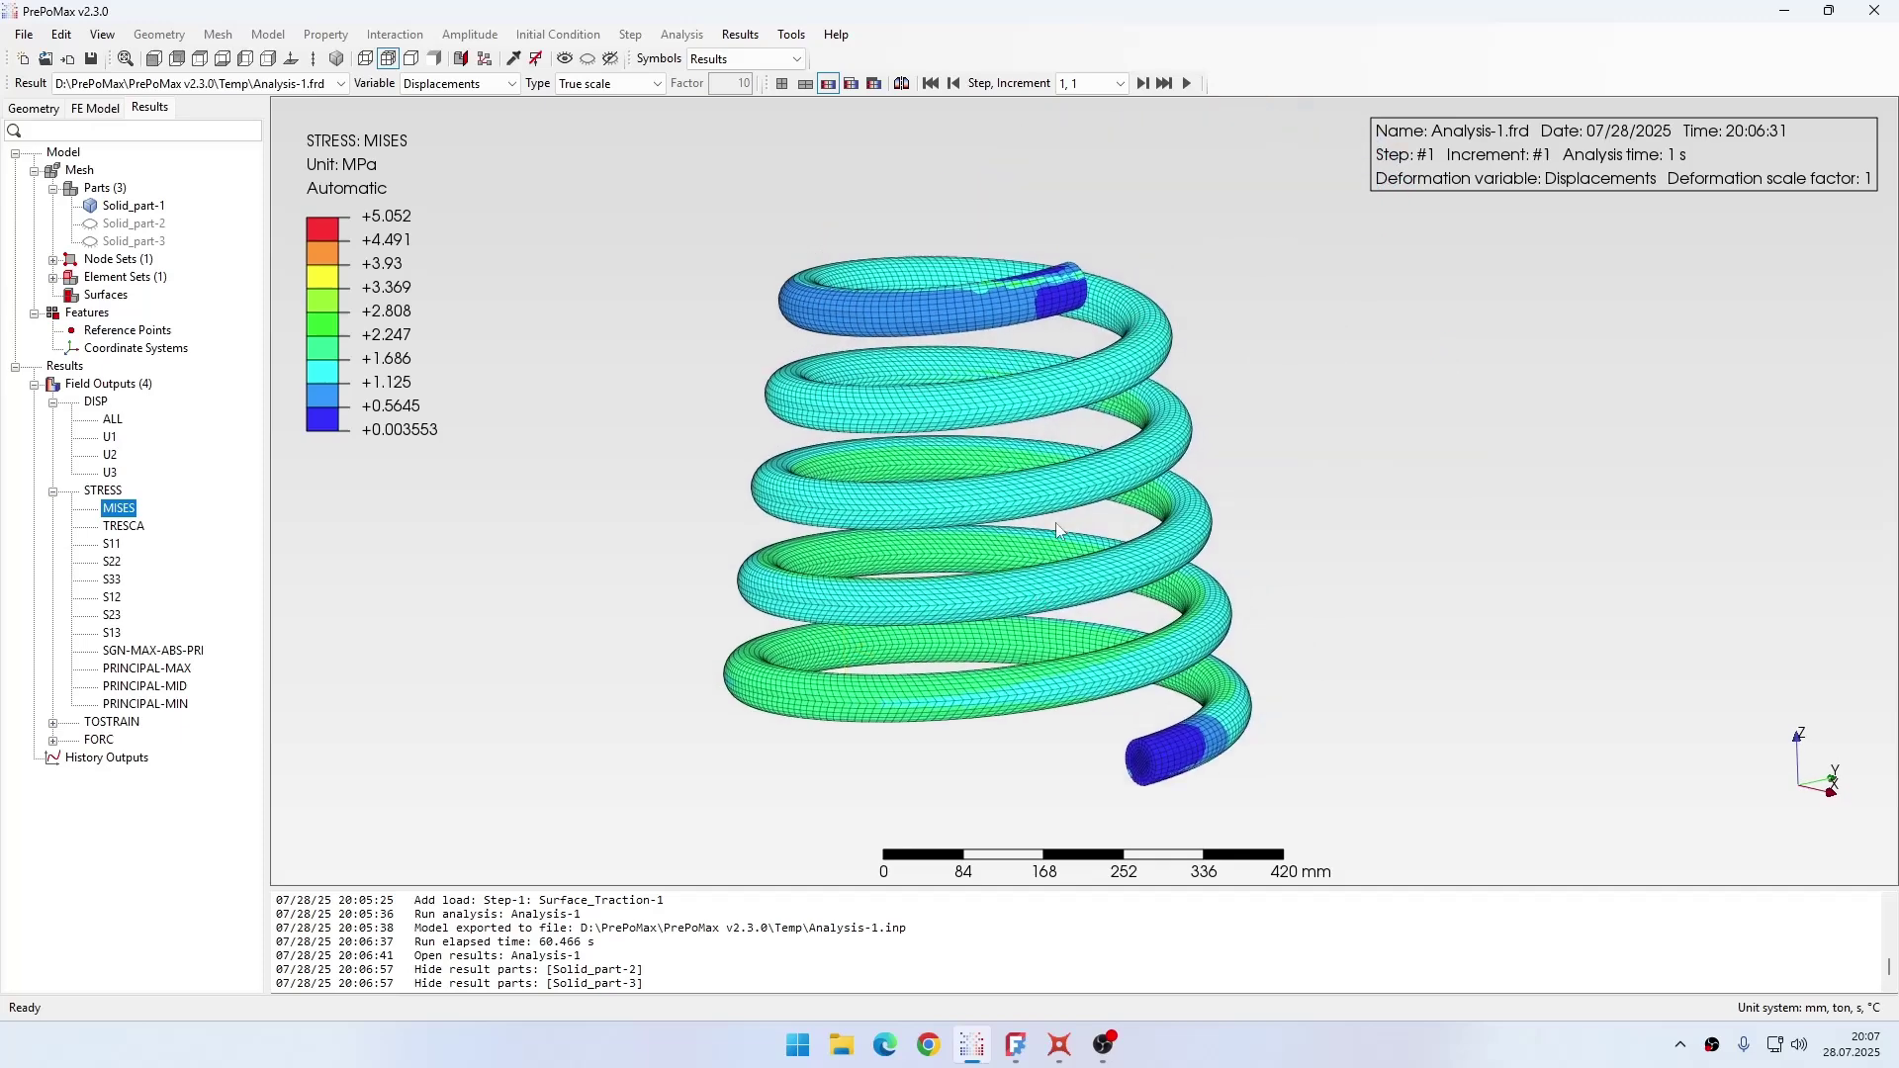
click(515, 60)
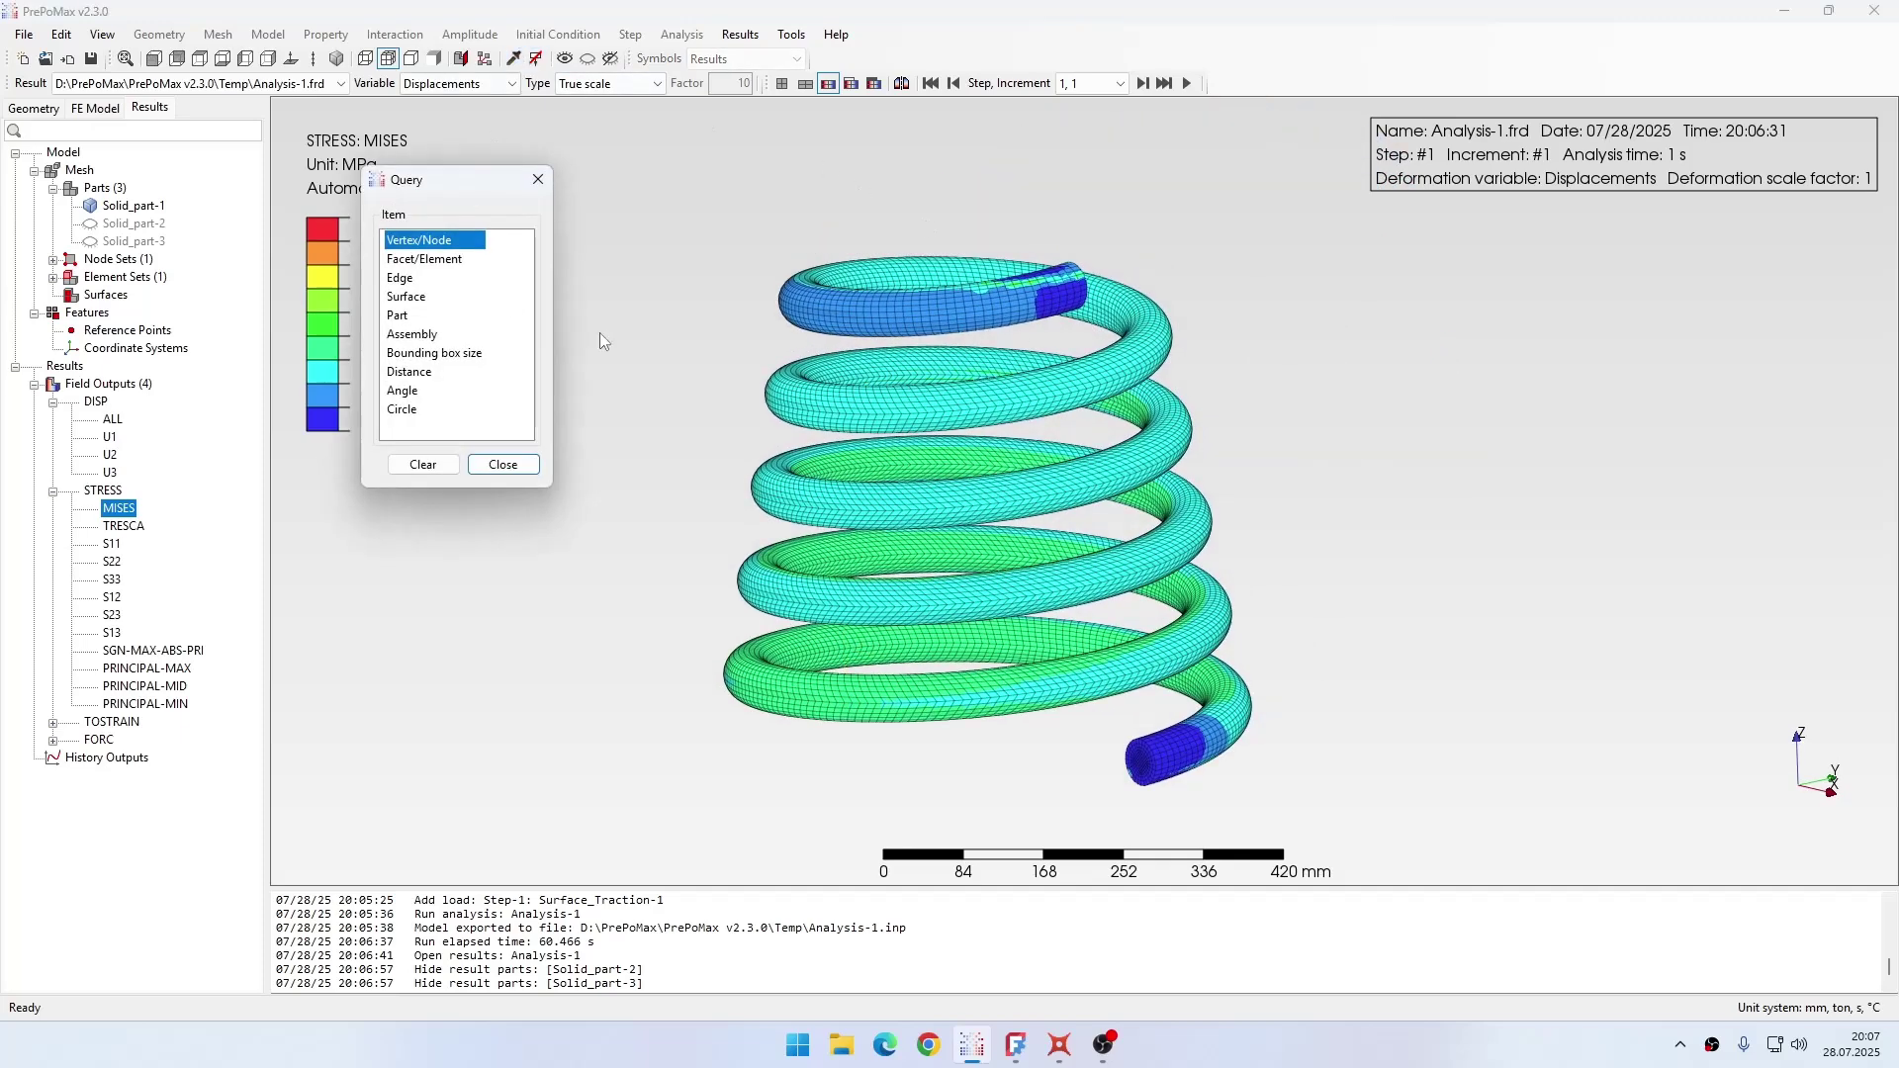
click(1055, 1047)
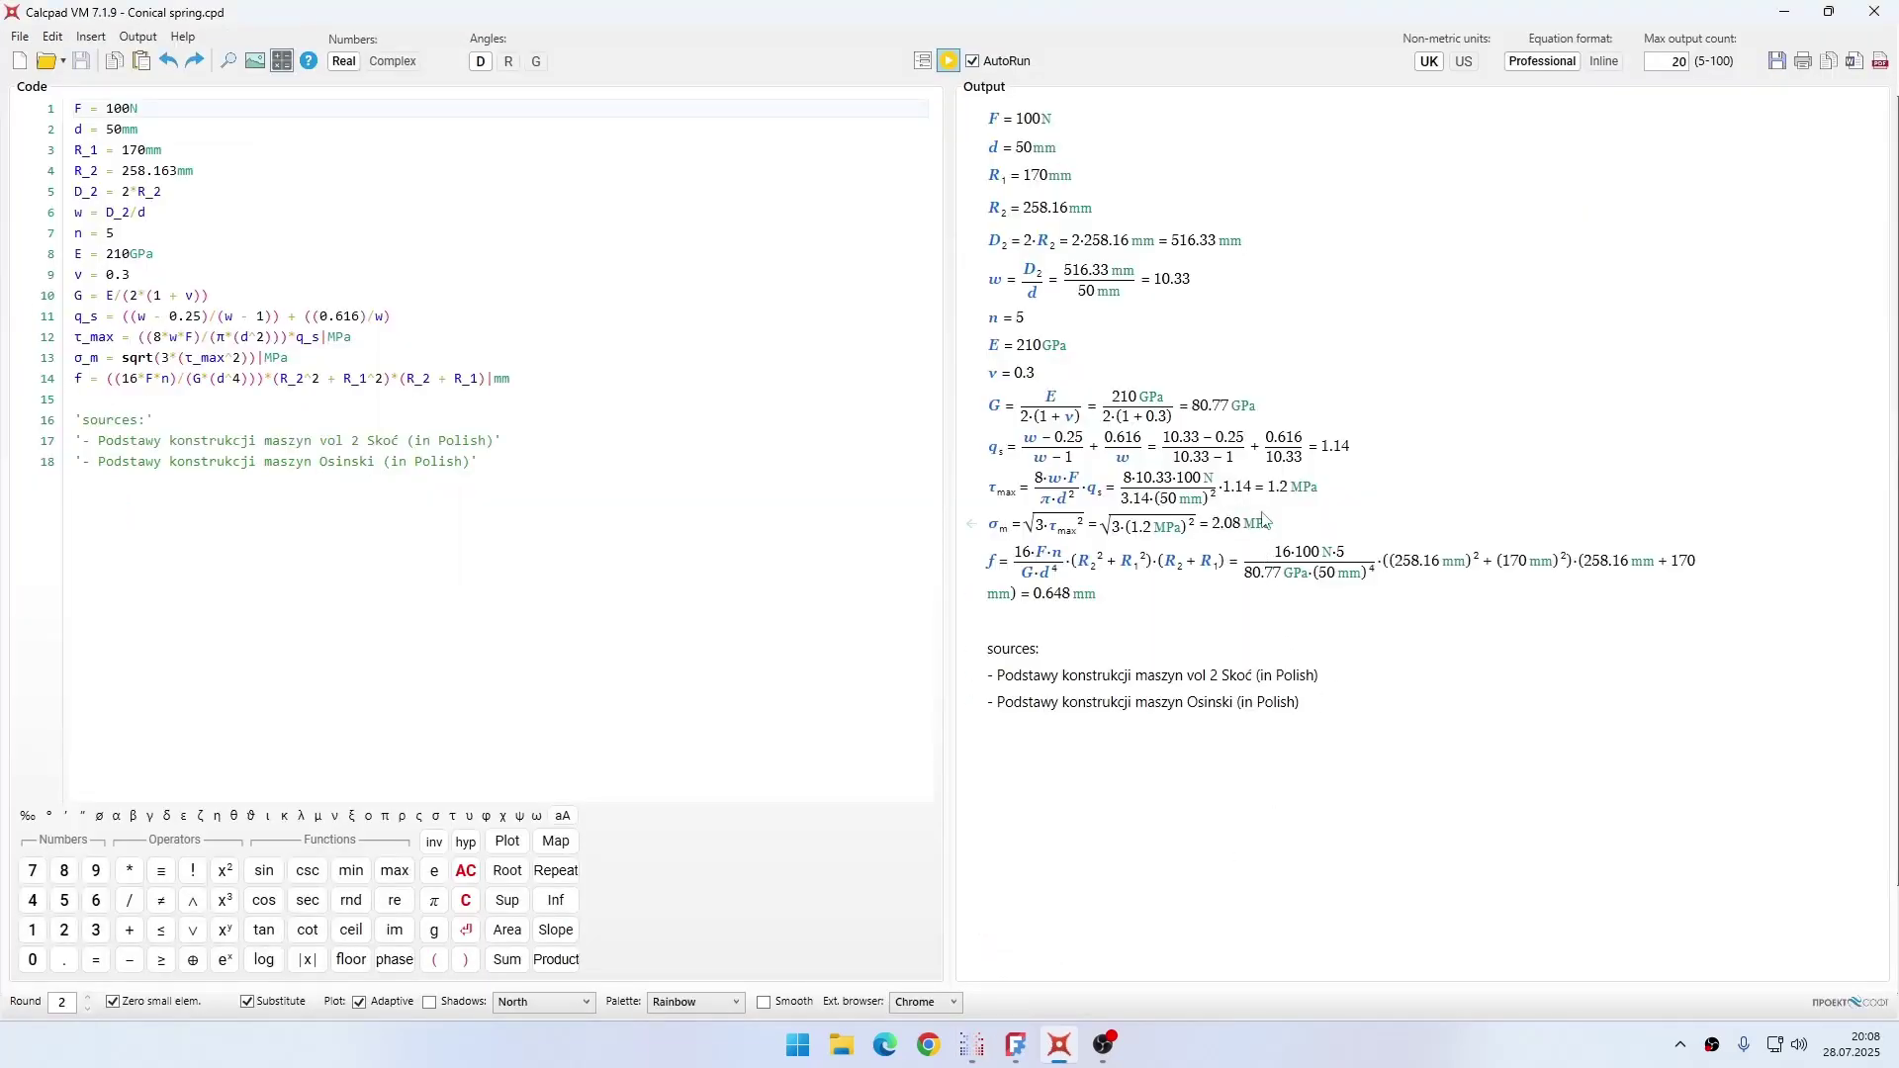
click(1001, 1004)
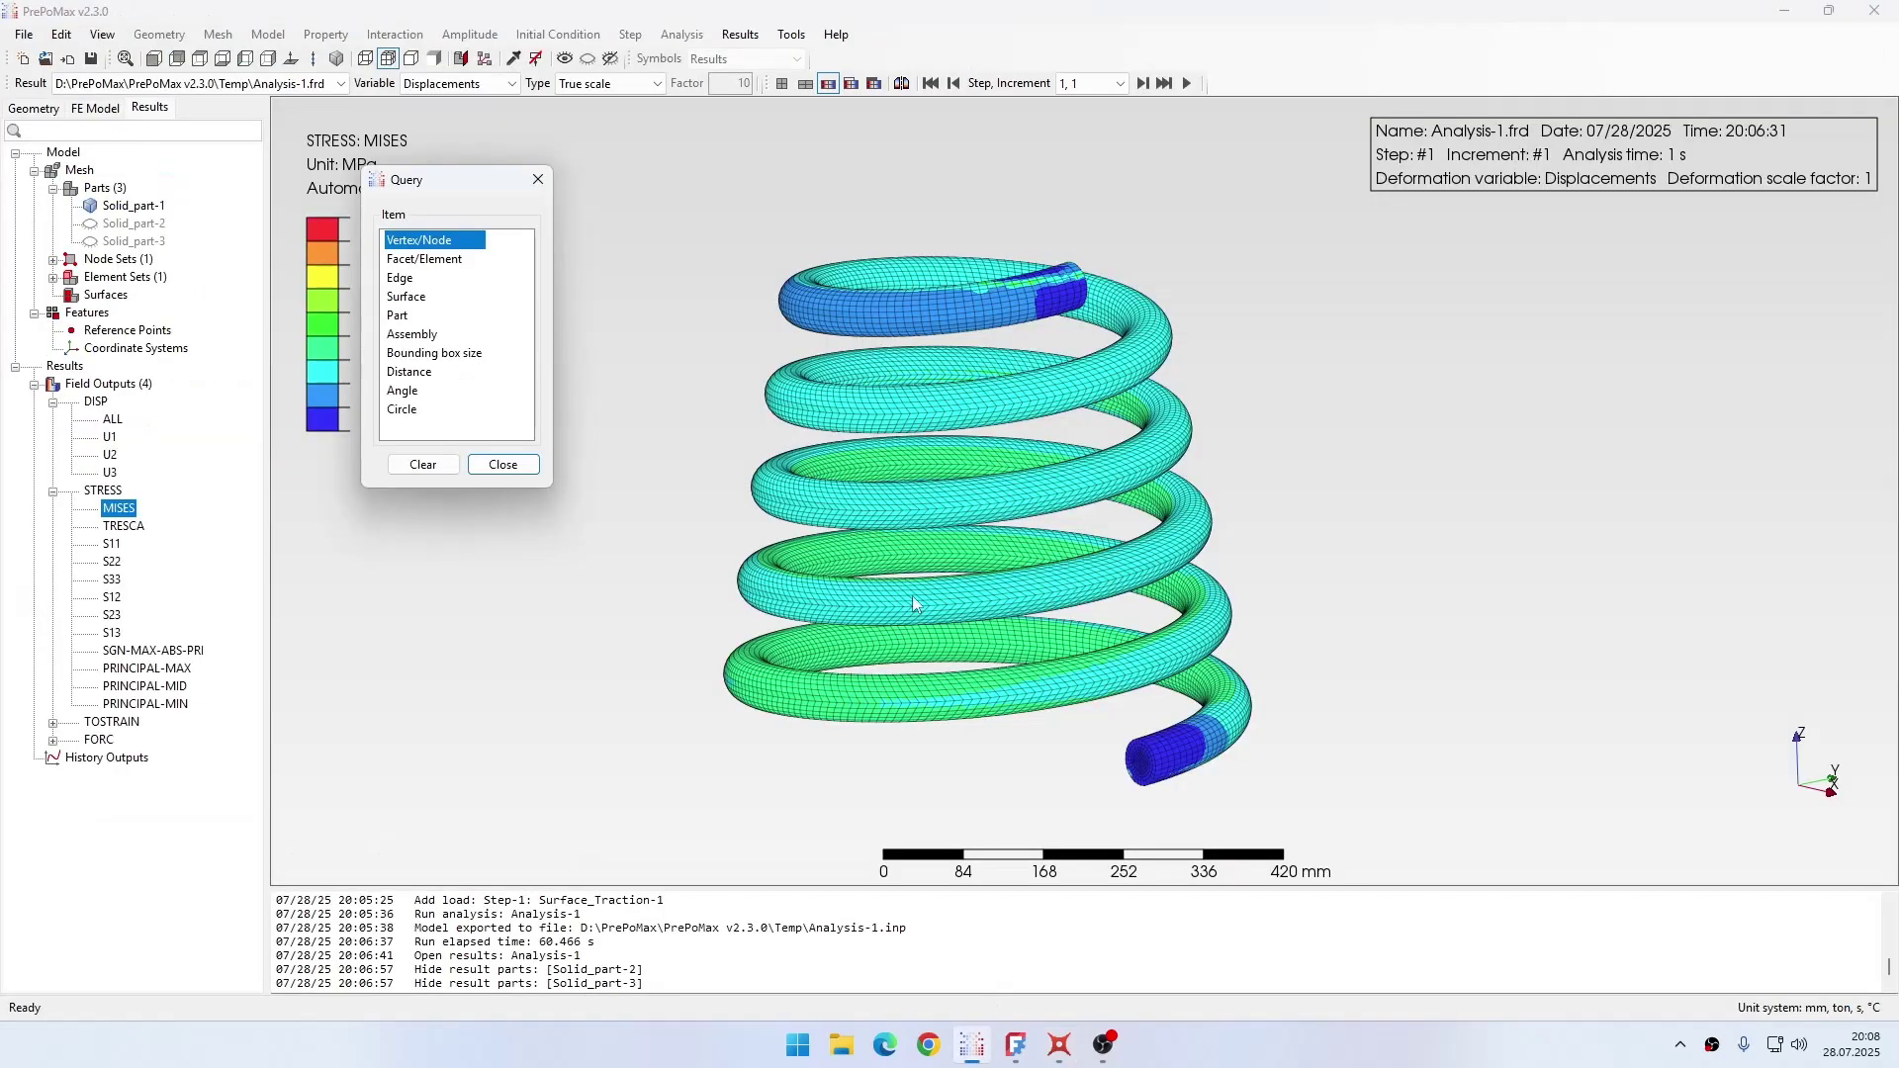
Step: Query von Mises stress at lower-coil nodes, reading about 2.05–2.09 MPa
click(821, 661)
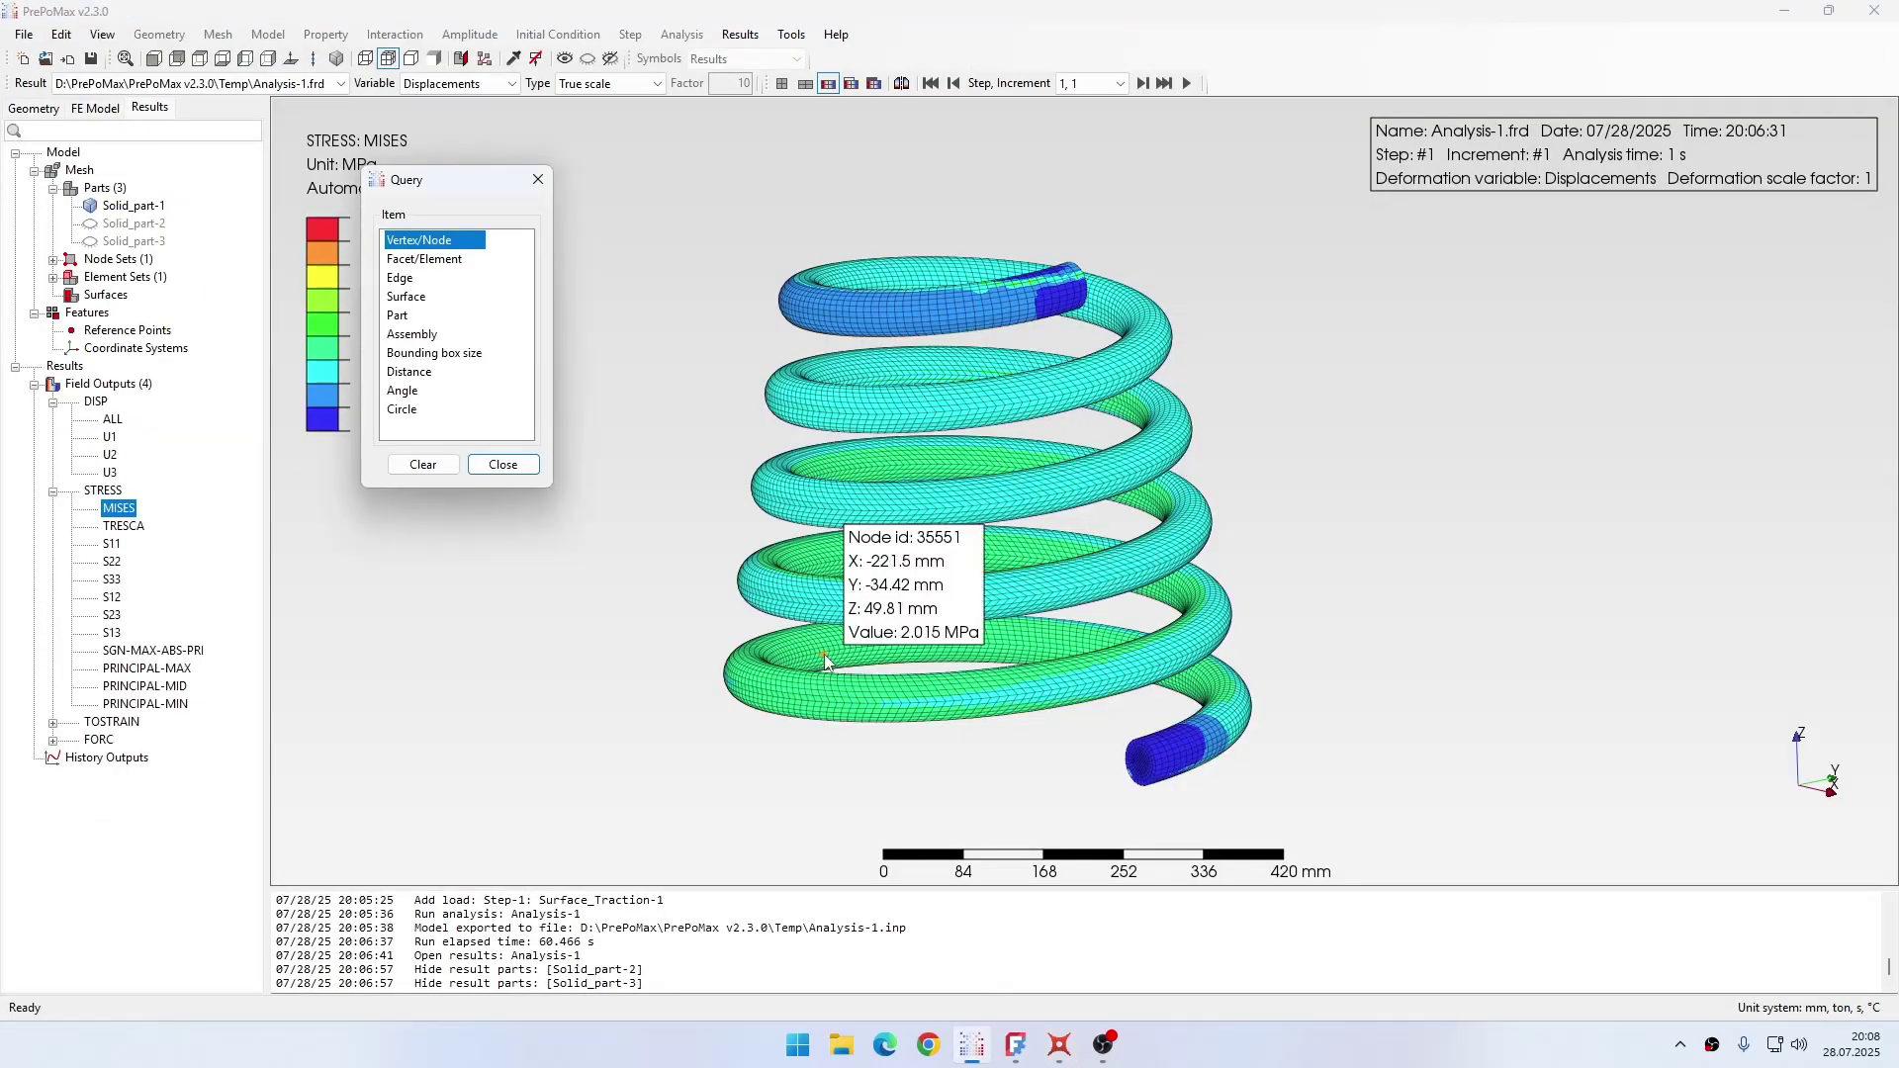
click(808, 655)
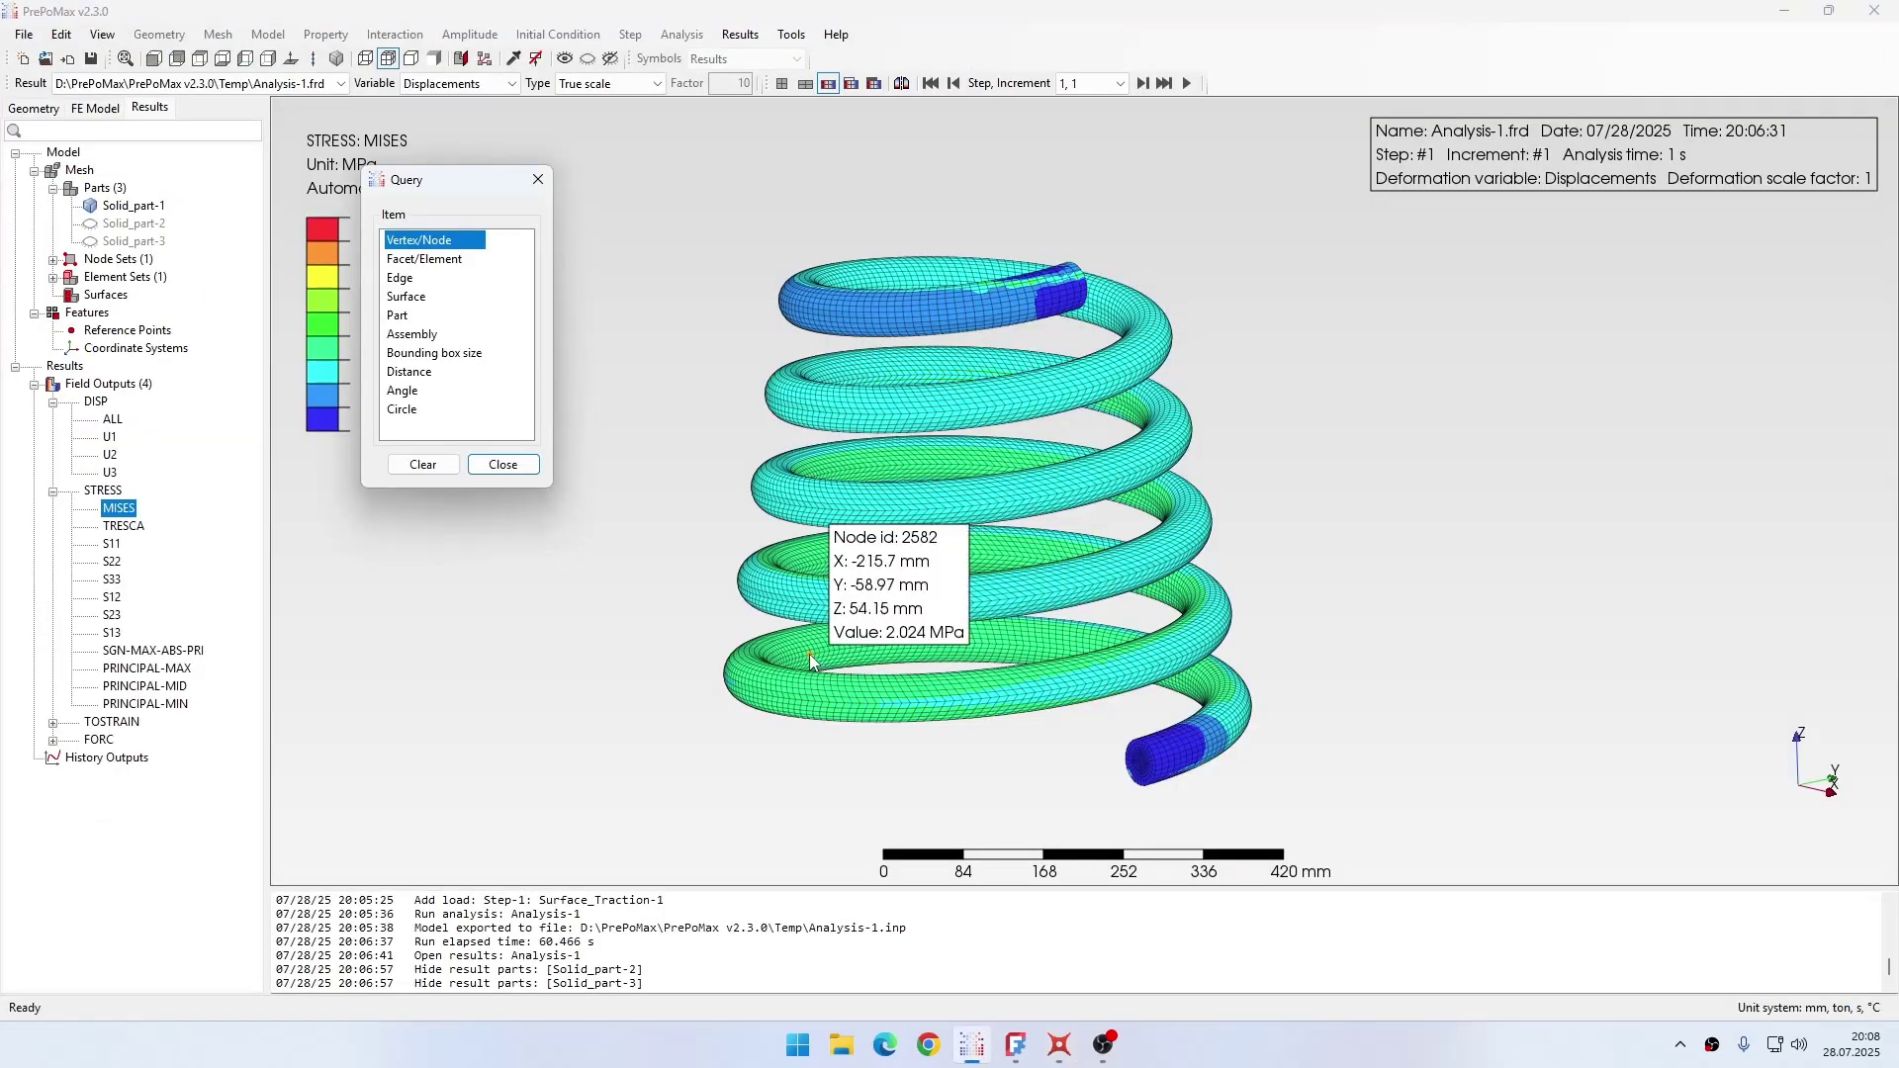
click(804, 655)
click(799, 657)
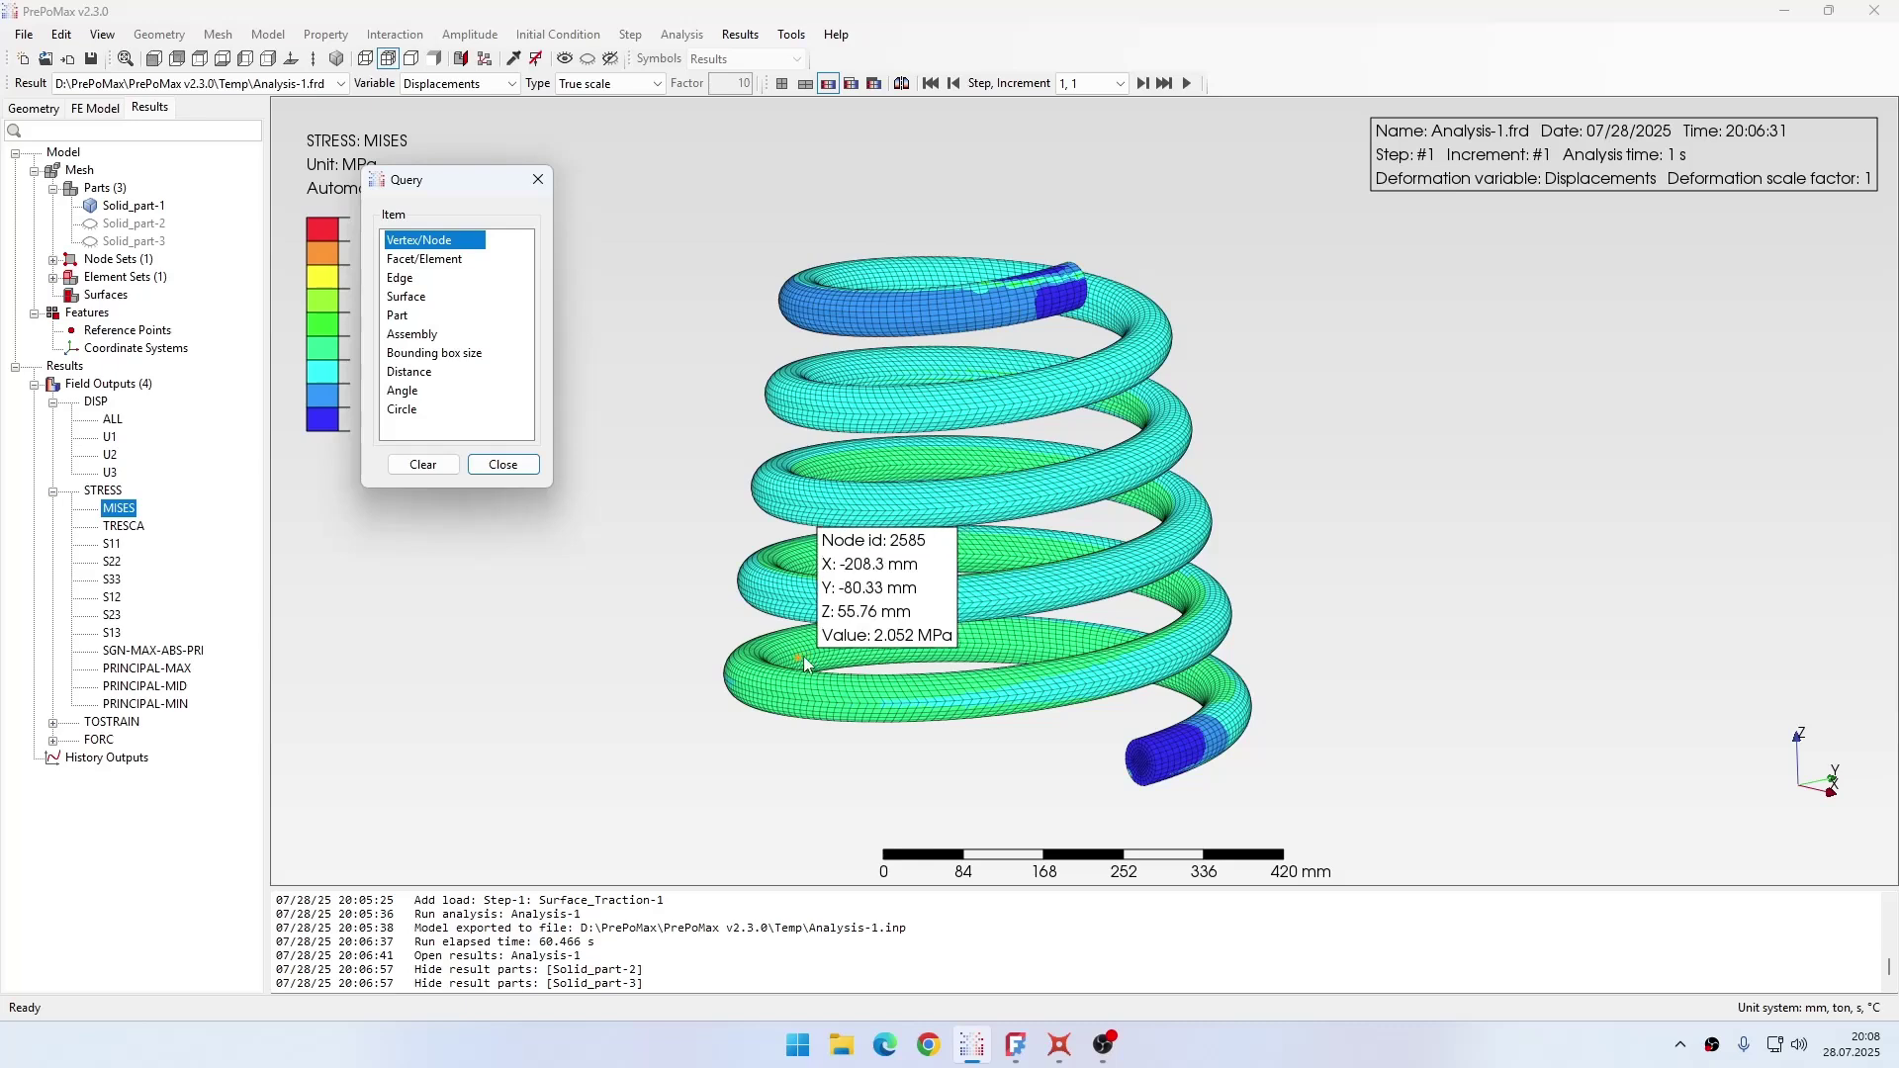
click(804, 656)
click(806, 656)
click(812, 653)
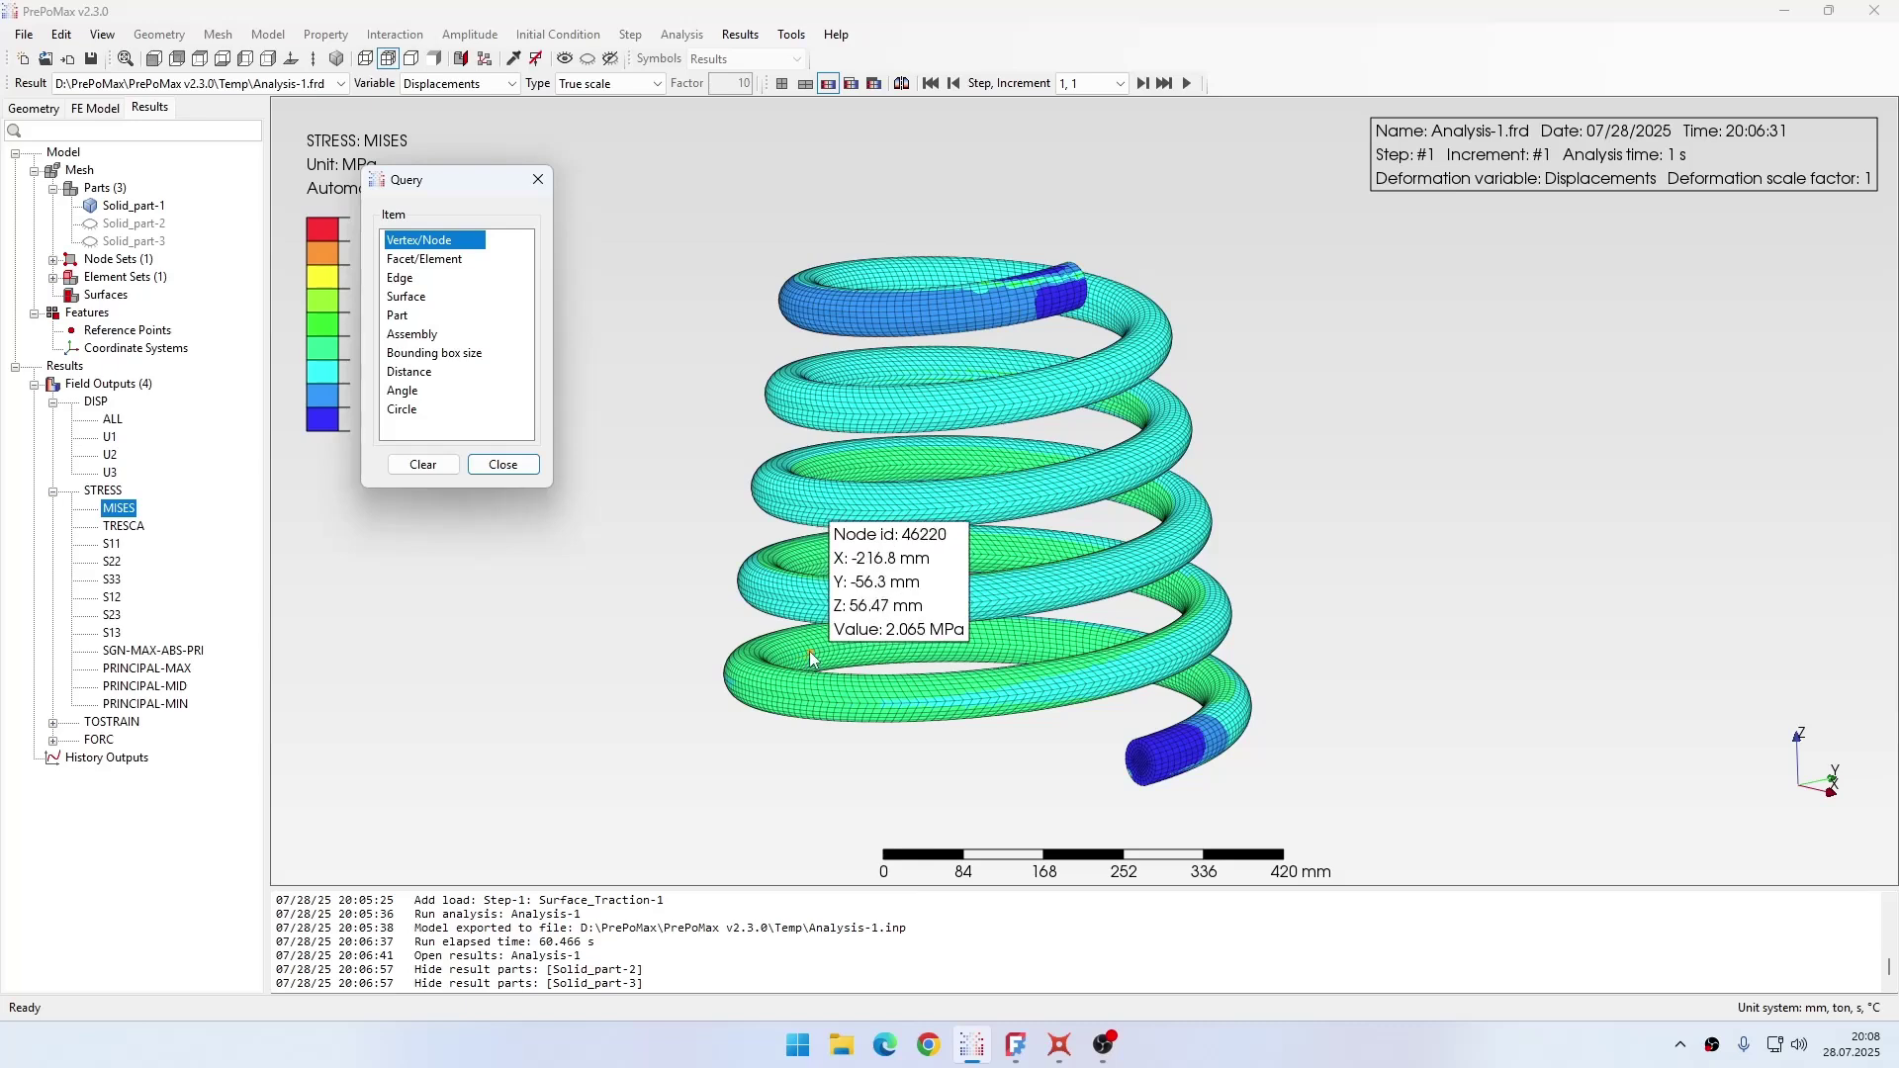
click(811, 651)
click(805, 649)
click(805, 649)
click(704, 591)
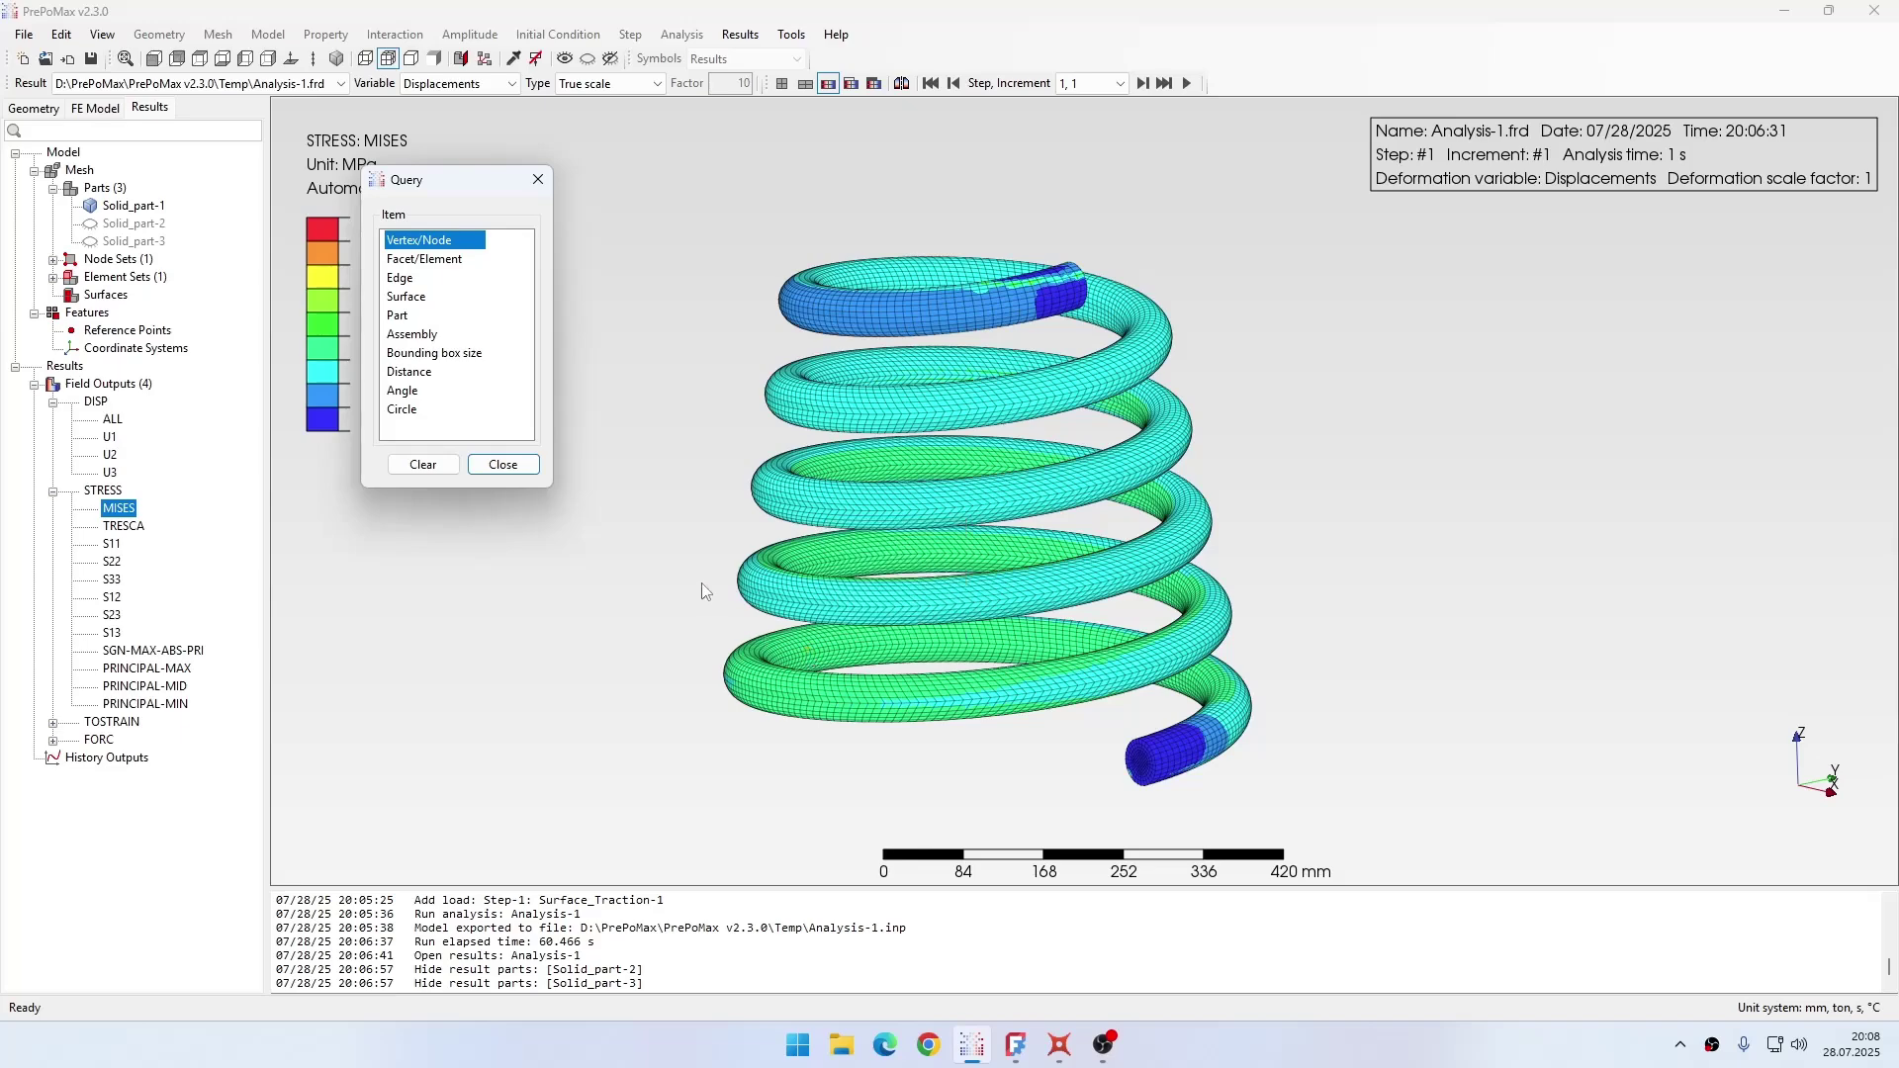
middle_drag(737, 564, 747, 583)
Step: Compare with Calcpad's 2.08 MPa stress, then switch the PrePoMax contours to S23
click(1061, 1045)
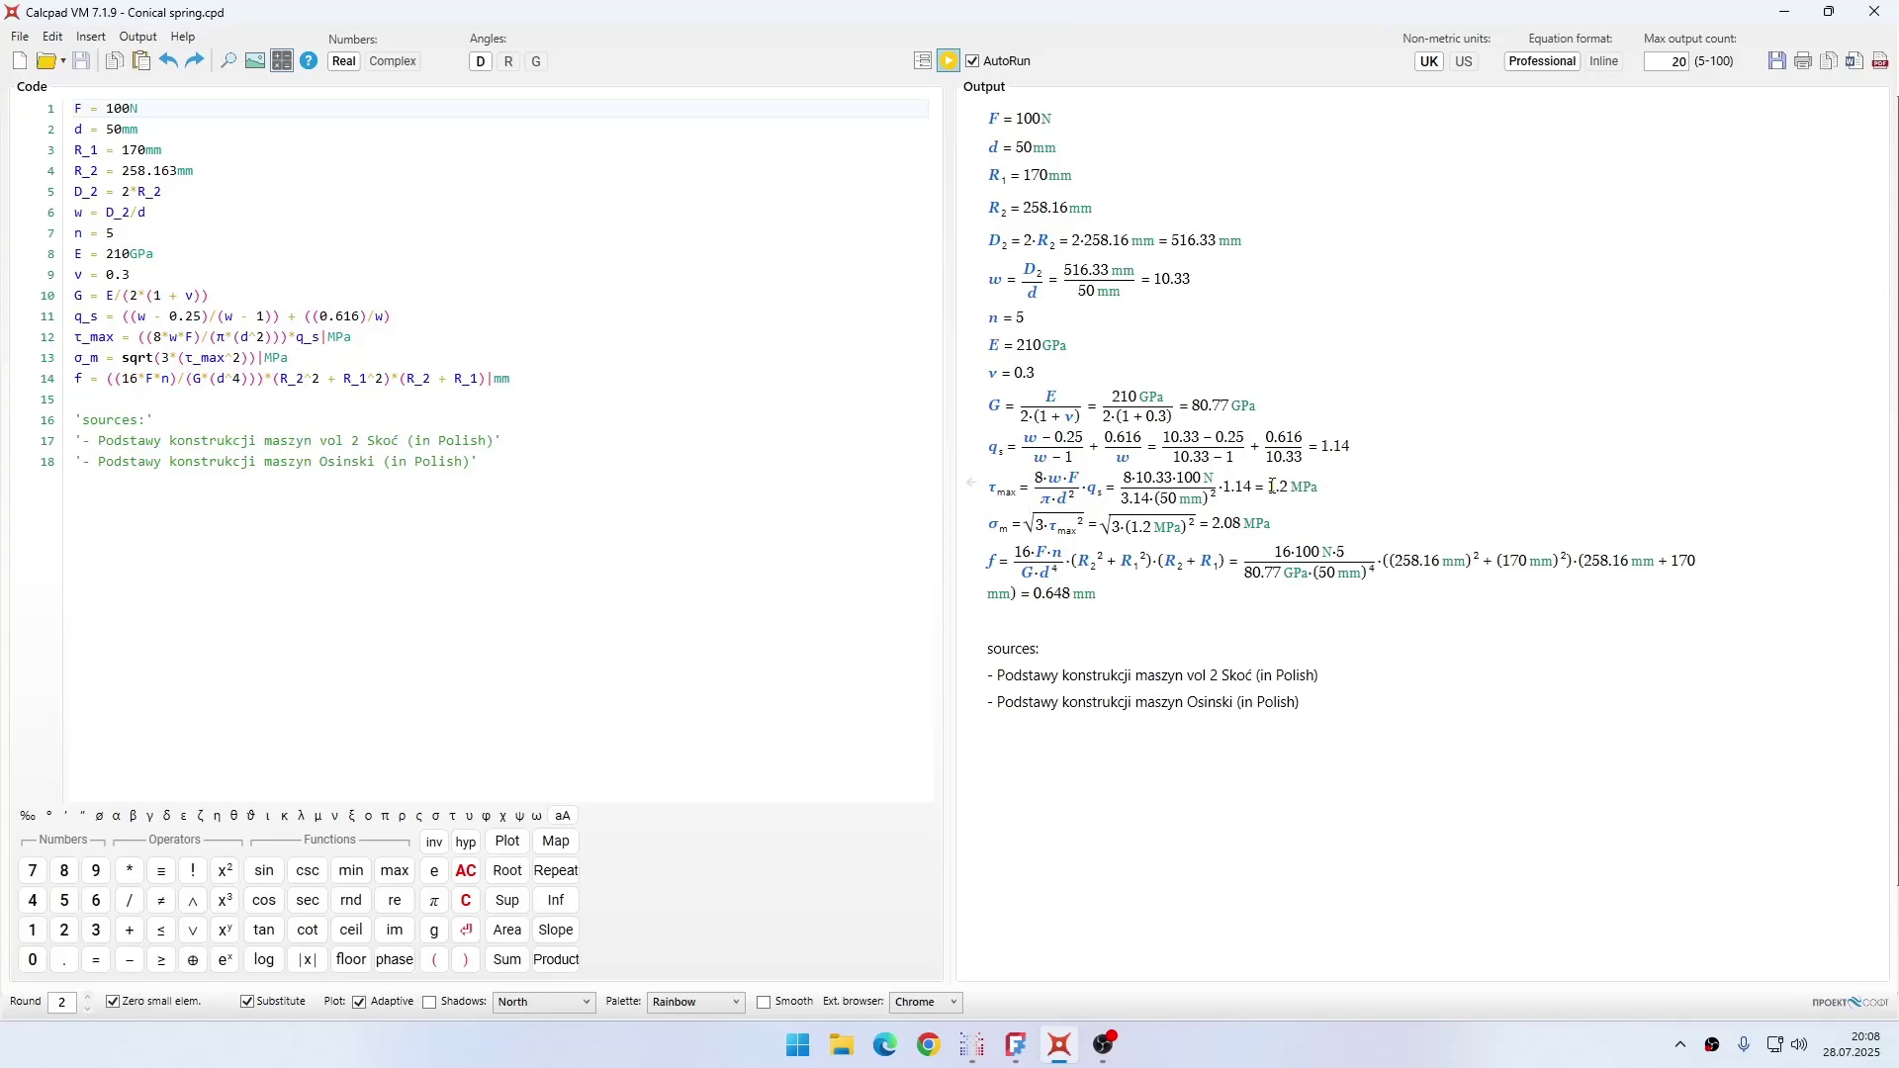
click(973, 1046)
click(539, 180)
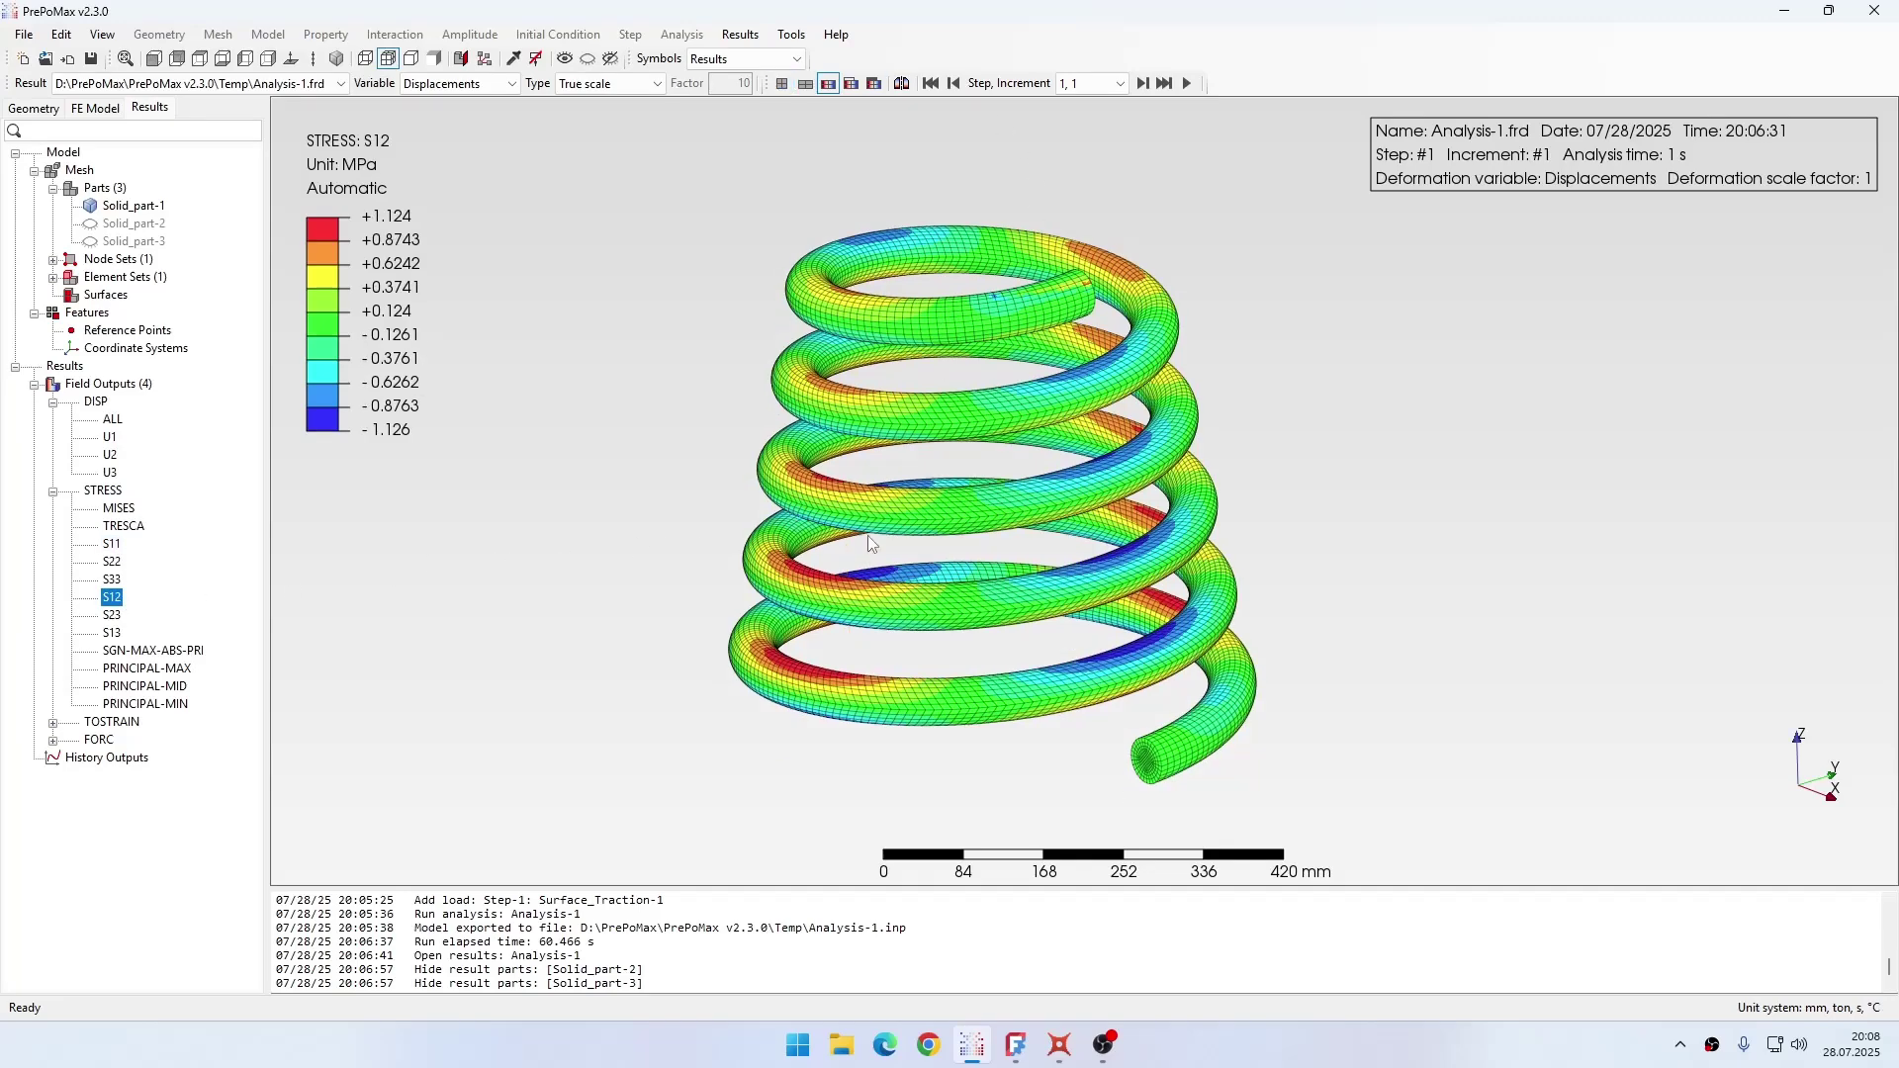
mouse_move(1046, 681)
middle_down()
mouse_move(1048, 661)
mouse_move(1028, 673)
middle_up()
key(Down)
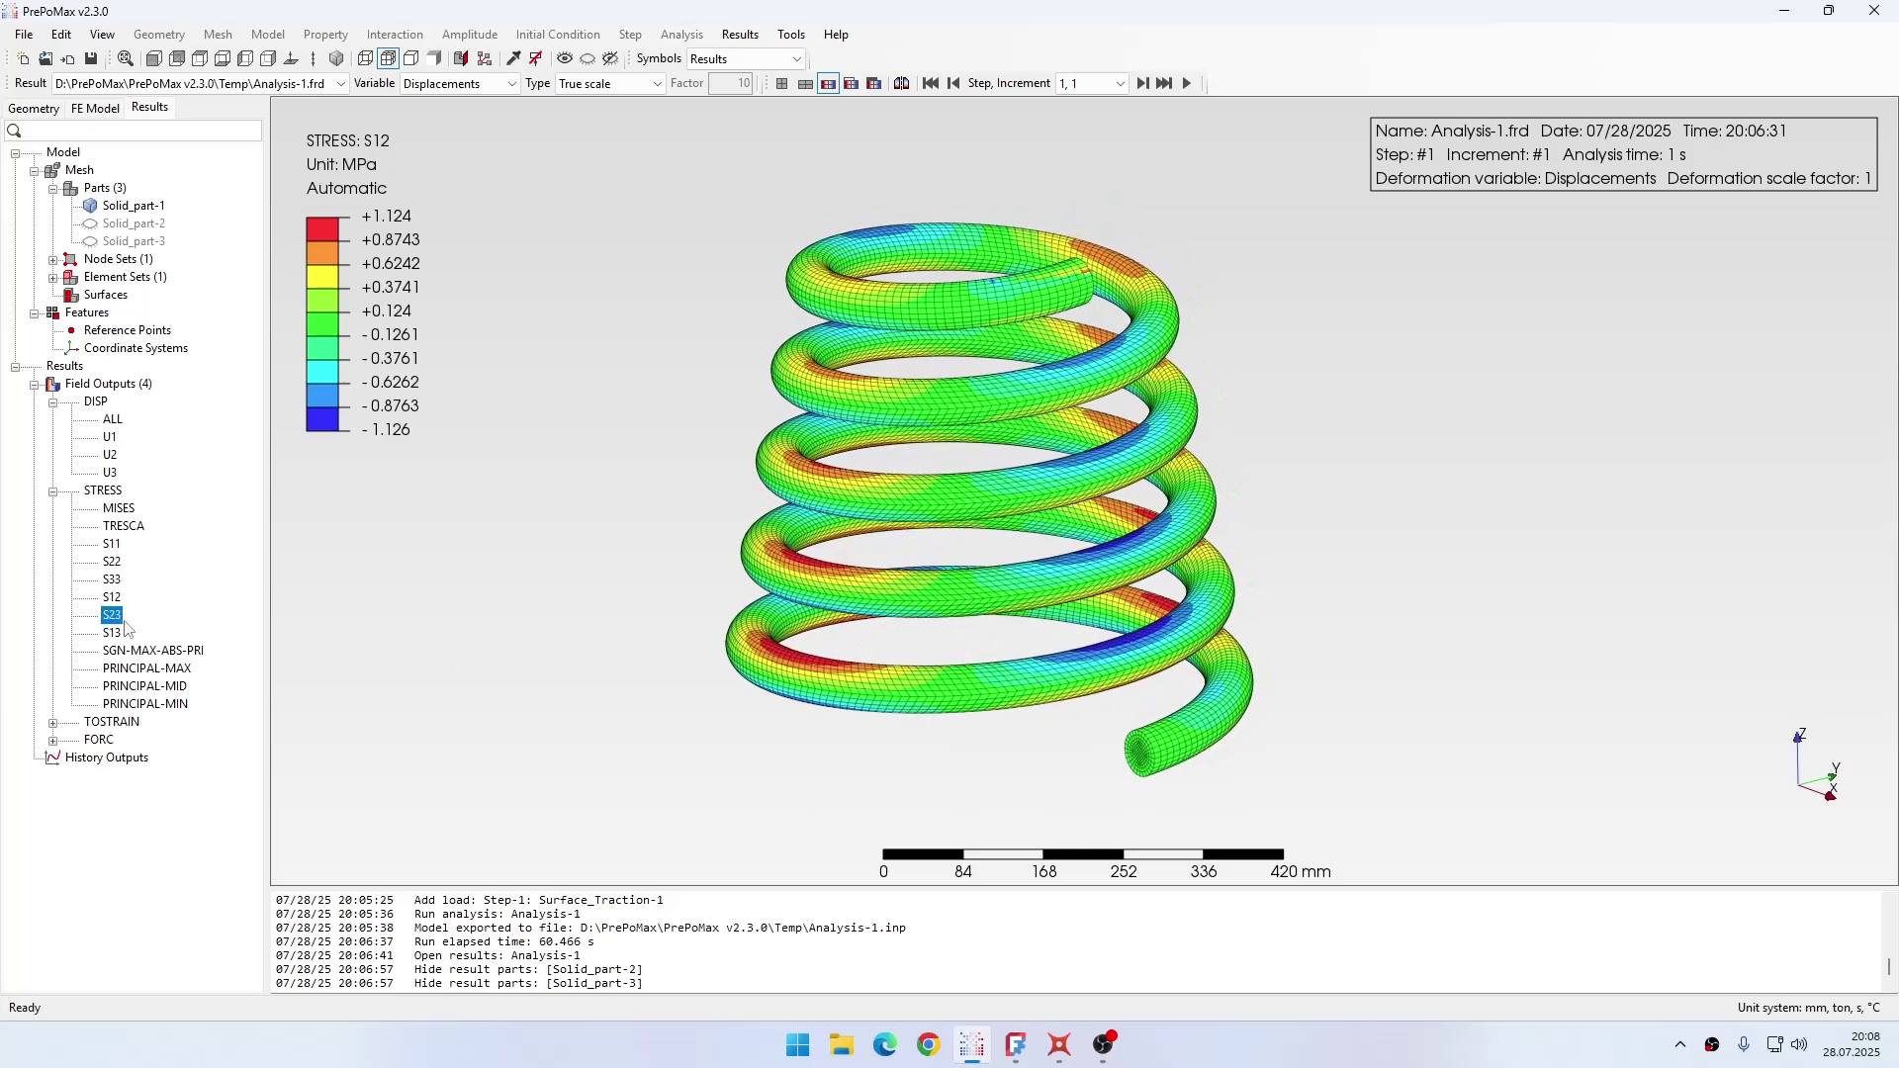
middle_drag(890, 613, 905, 624)
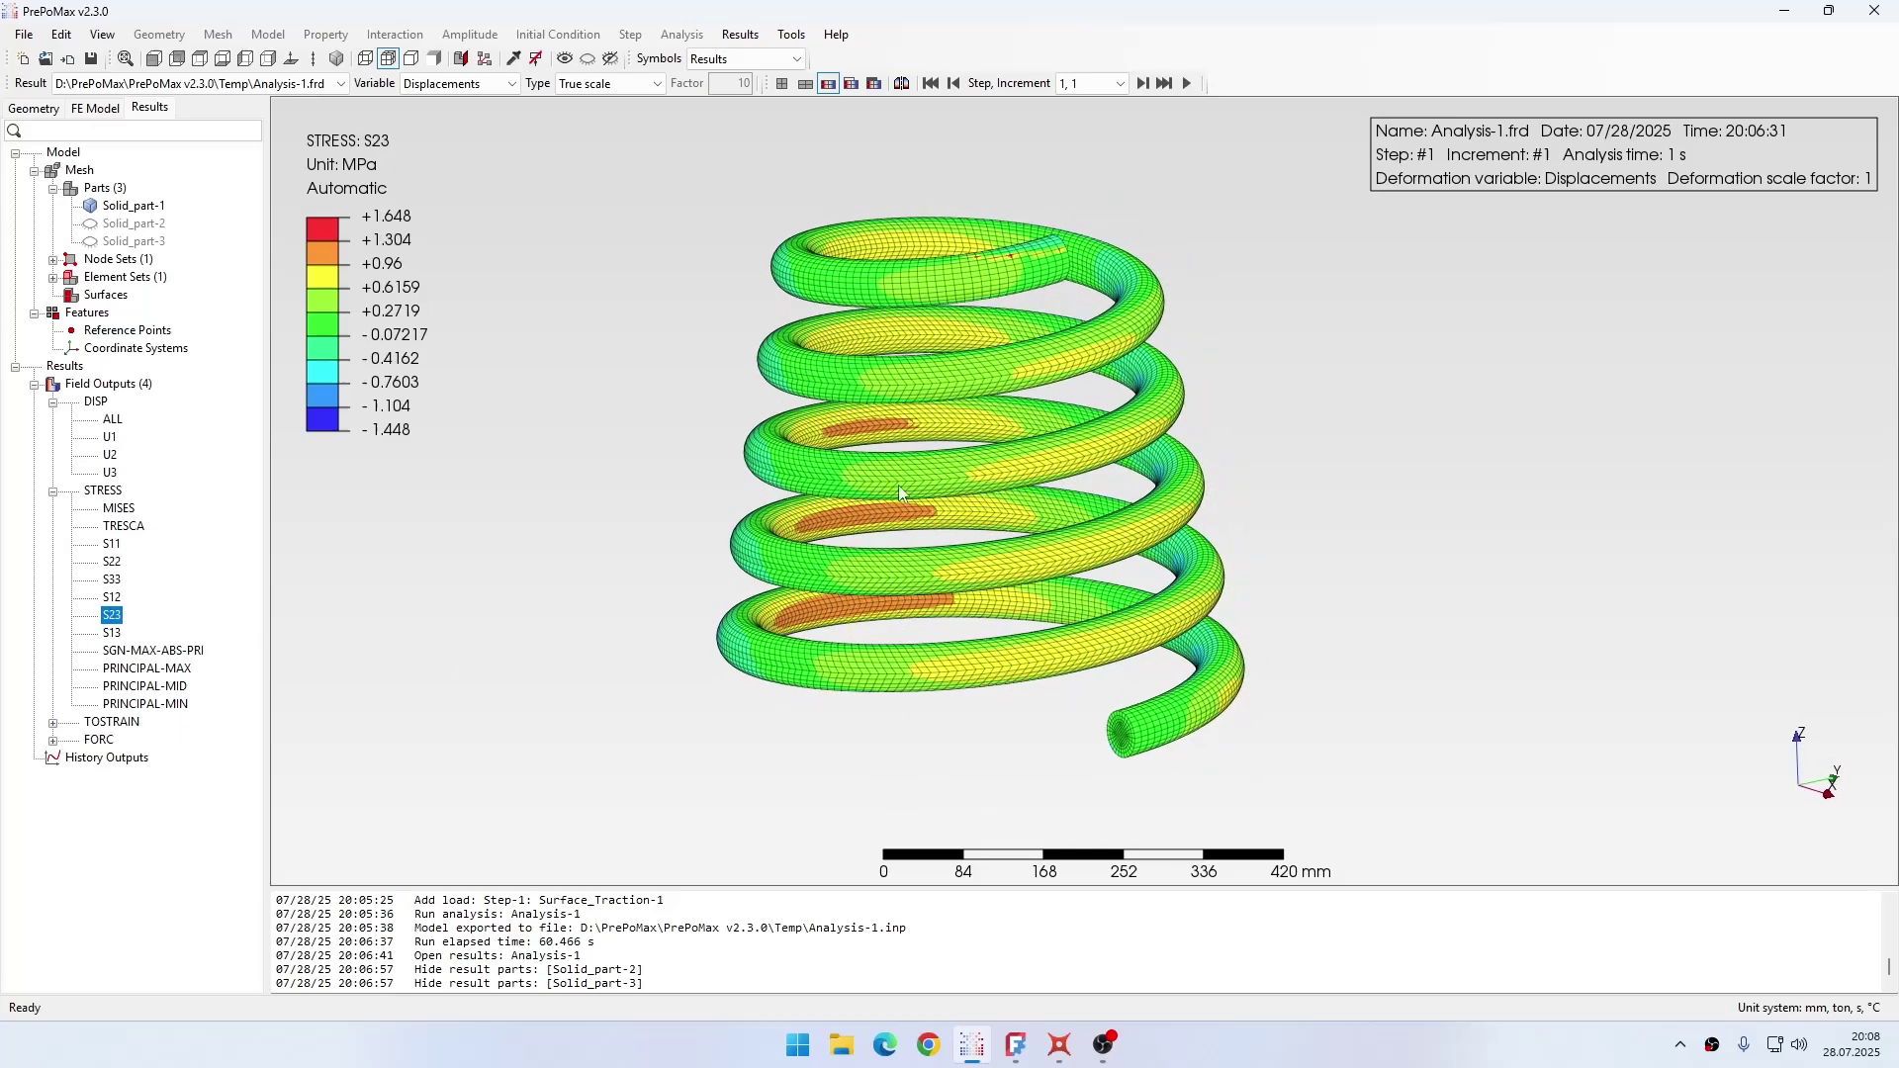
Step: Query S23 stress at several middle- and top-coil nodes, one reading 1.099 MPa
click(515, 60)
click(848, 617)
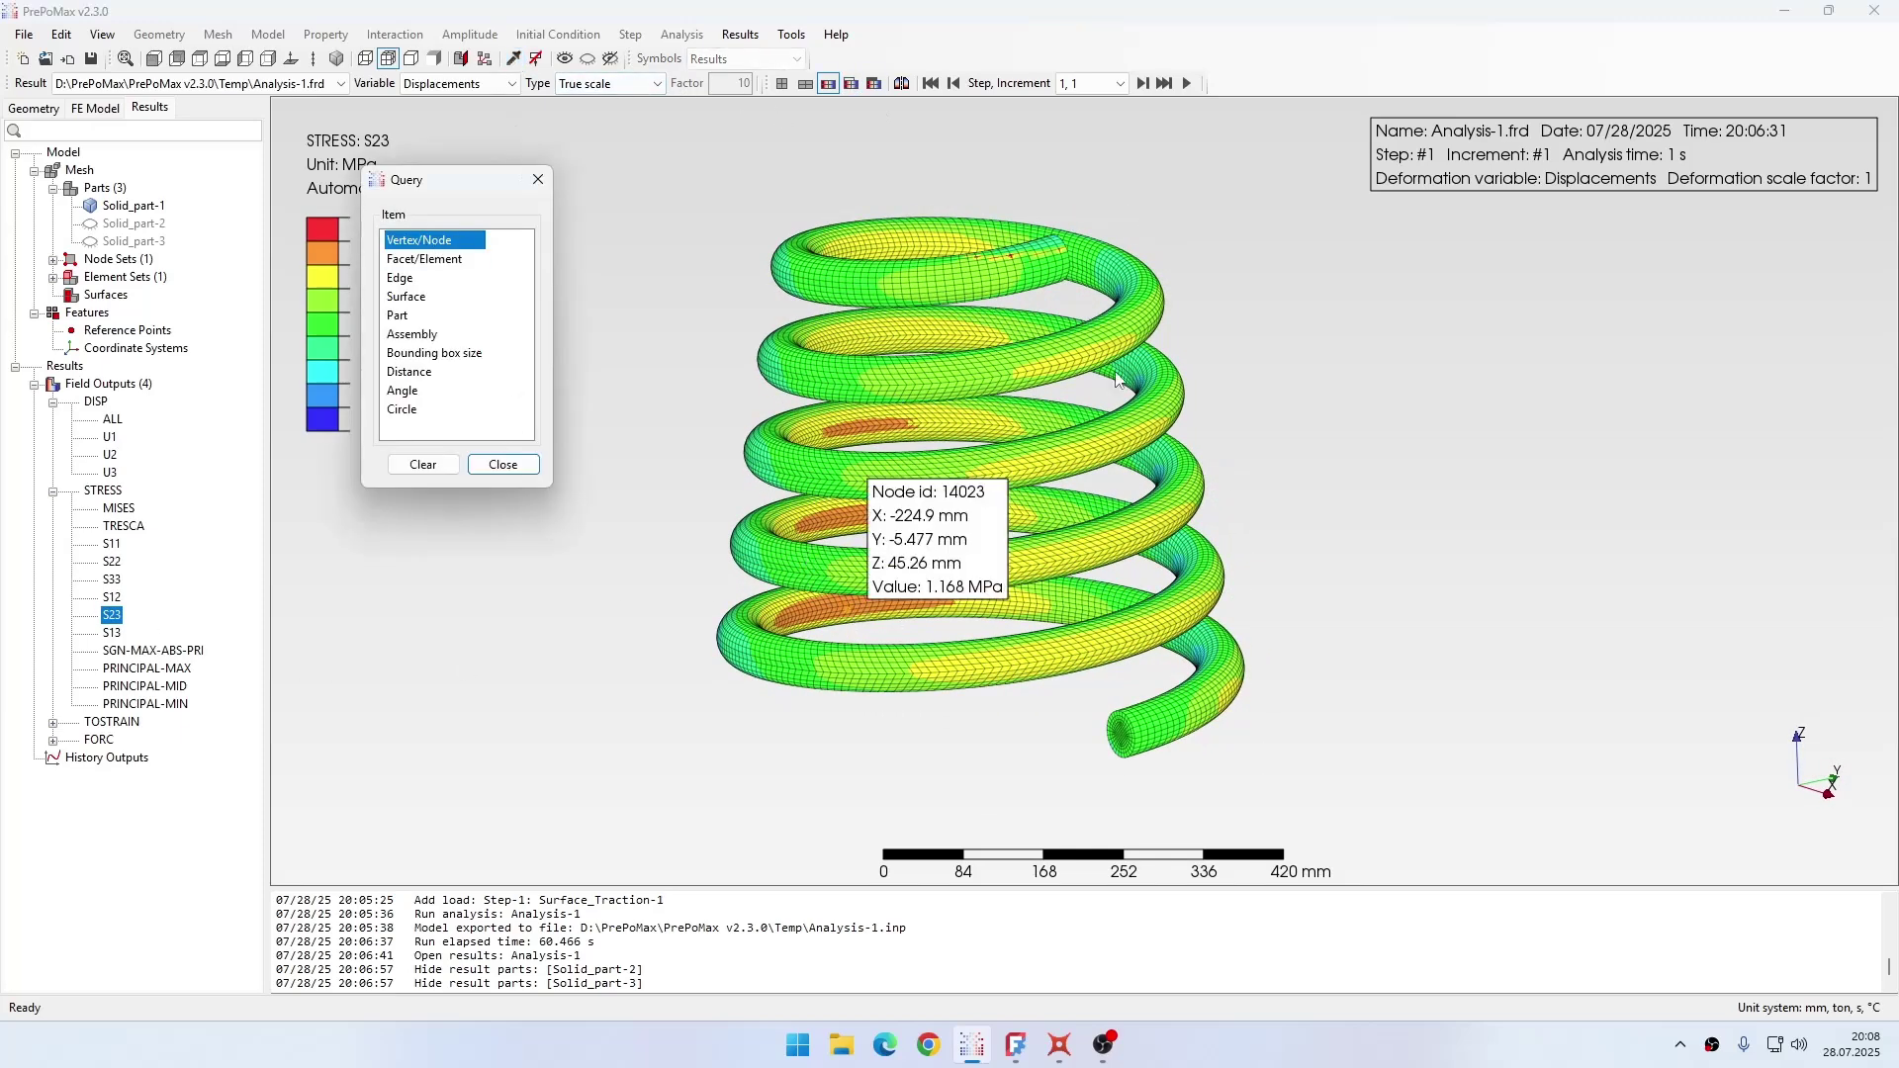
click(1025, 260)
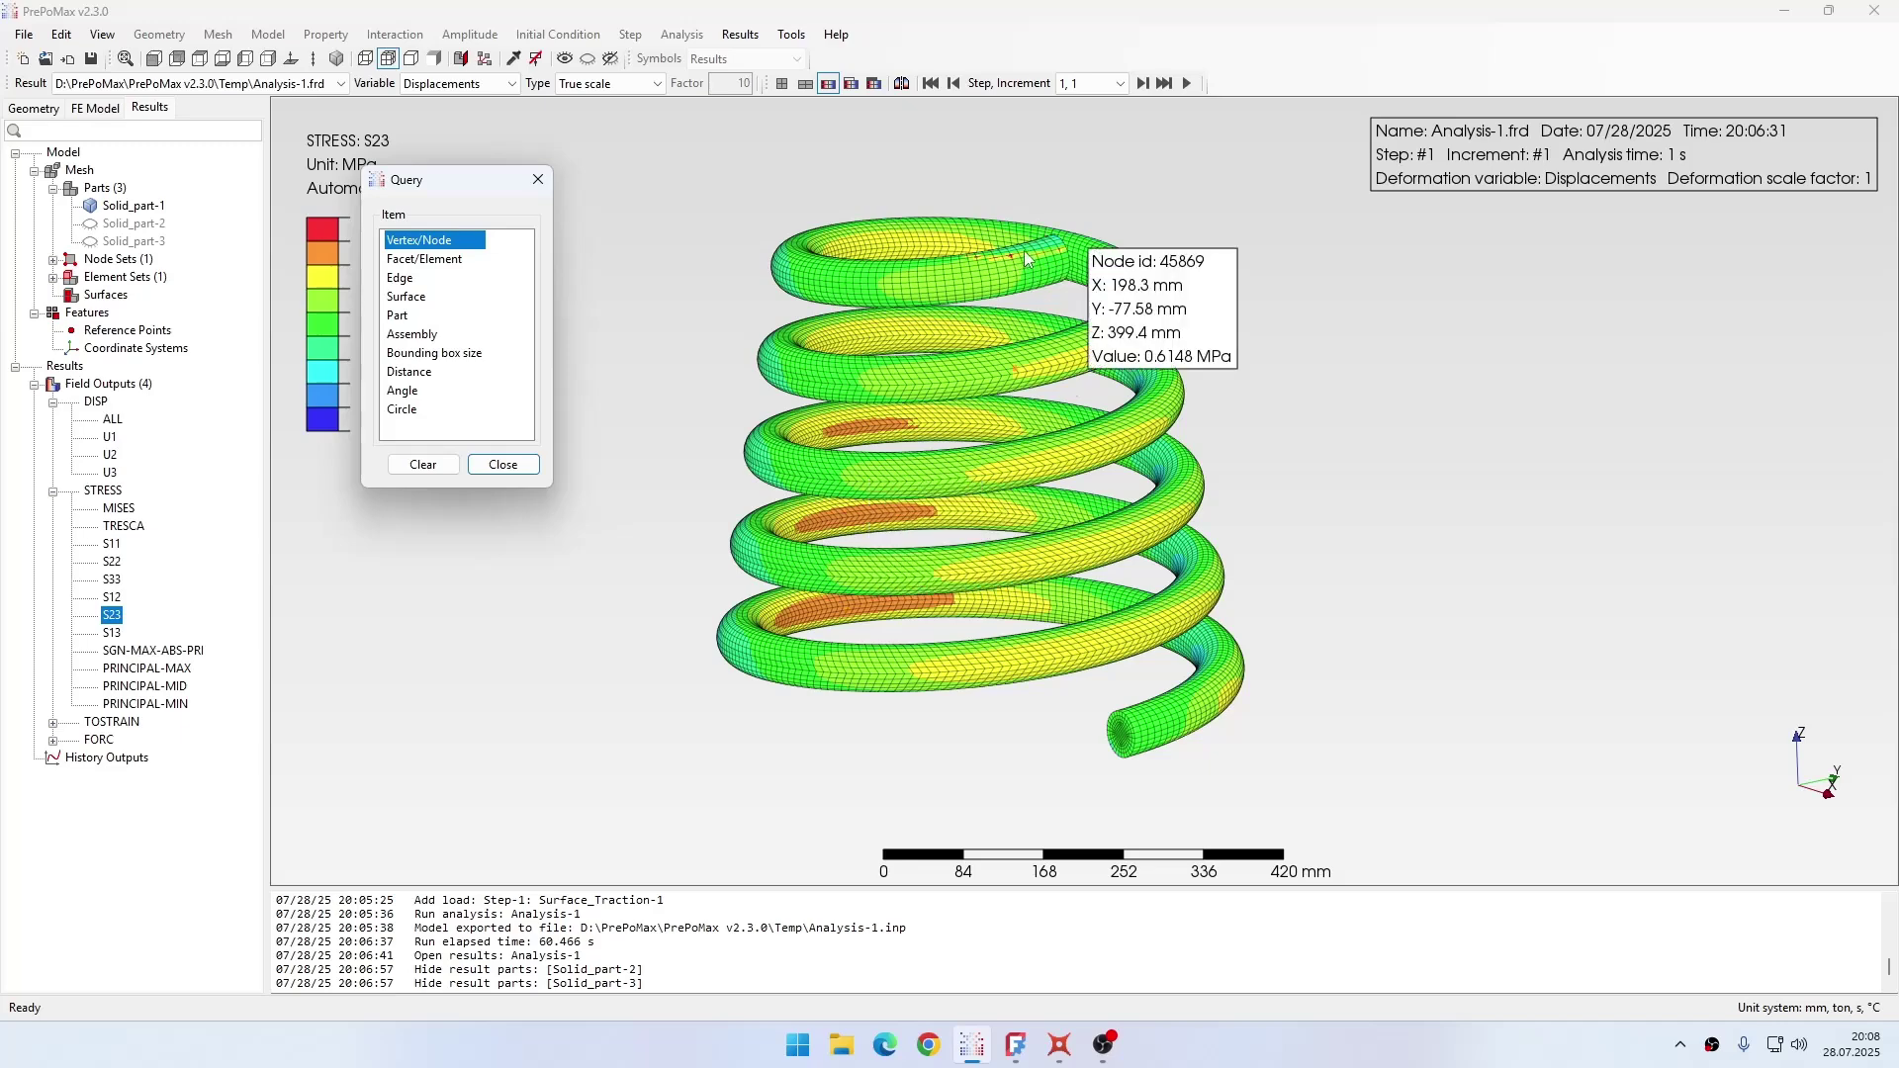
drag(997, 621, 856, 615)
click(856, 609)
click(856, 615)
click(868, 616)
click(880, 609)
drag(882, 604, 950, 648)
click(846, 609)
click(876, 607)
click(857, 616)
click(862, 614)
Step: Close Query and display S13 stress contours, from -1.703 to +2.438 MPa
click(503, 464)
click(112, 632)
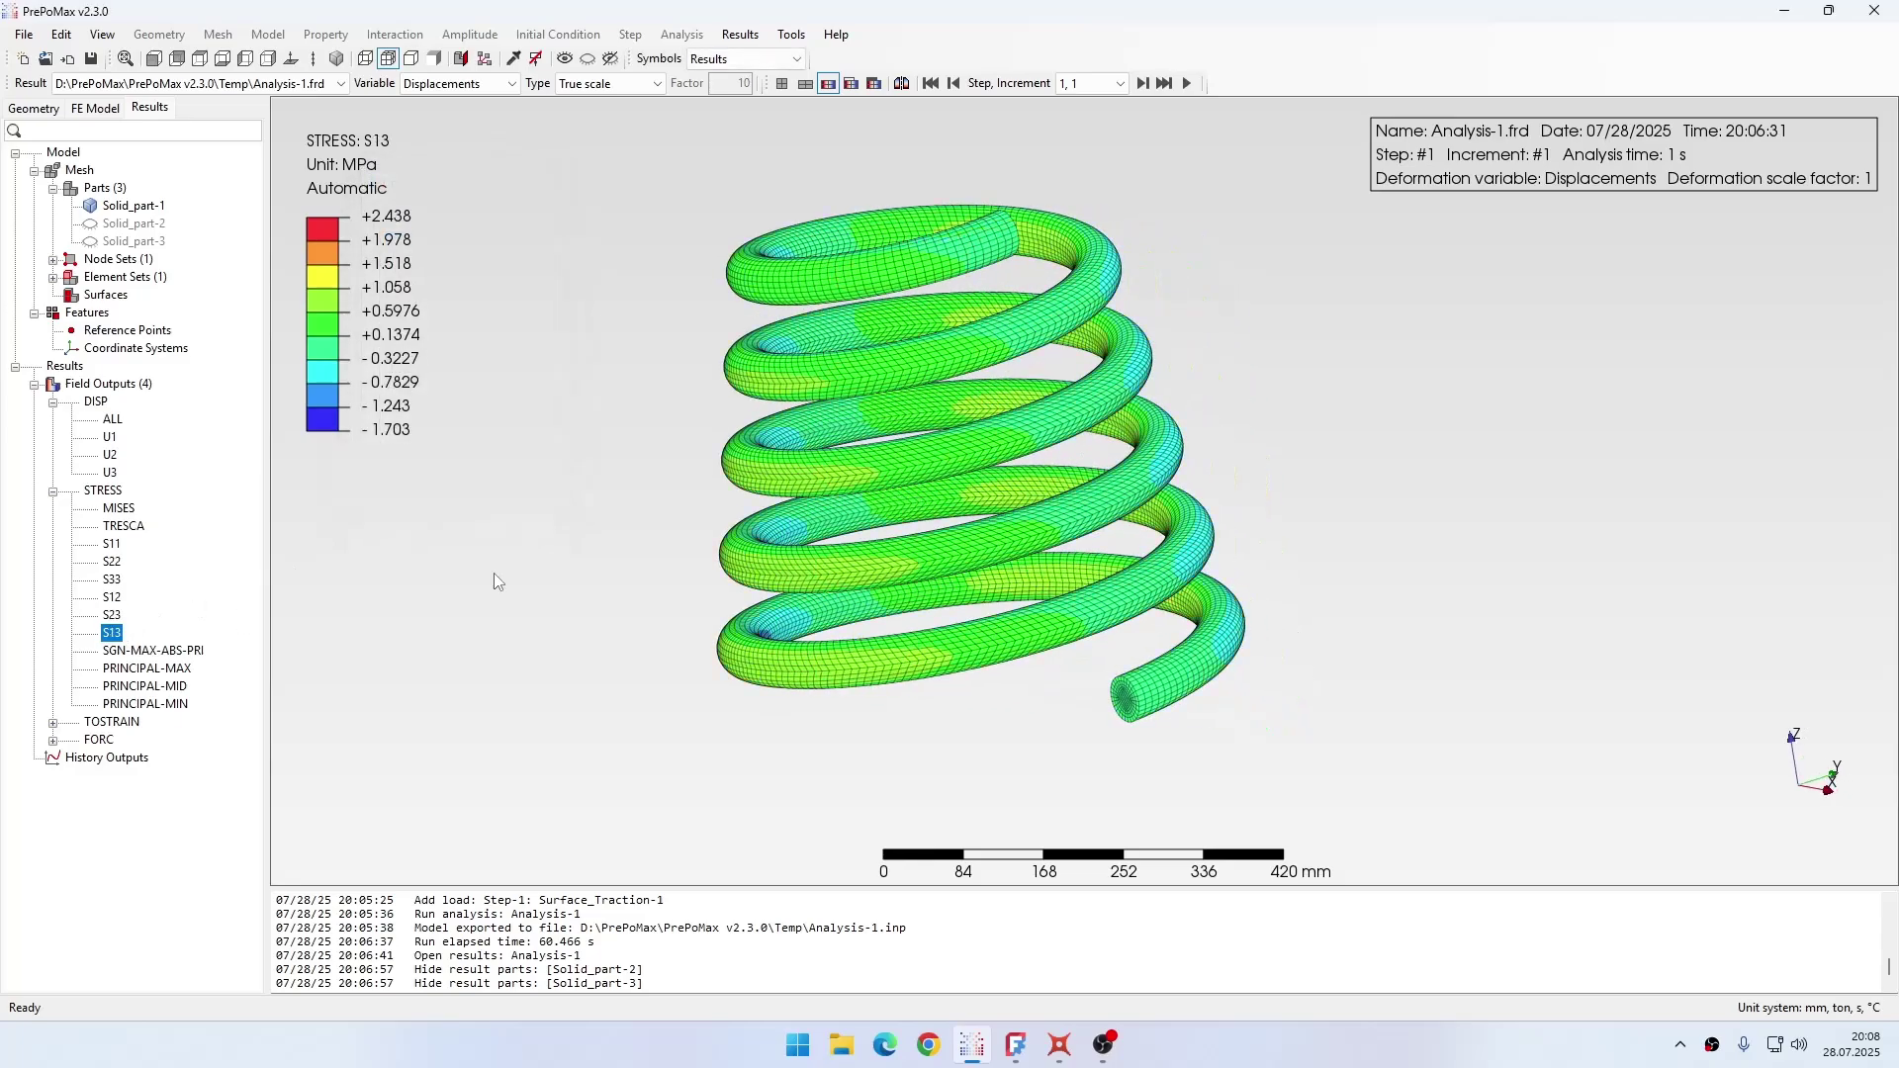
drag(861, 525, 868, 453)
drag(762, 289, 1078, 569)
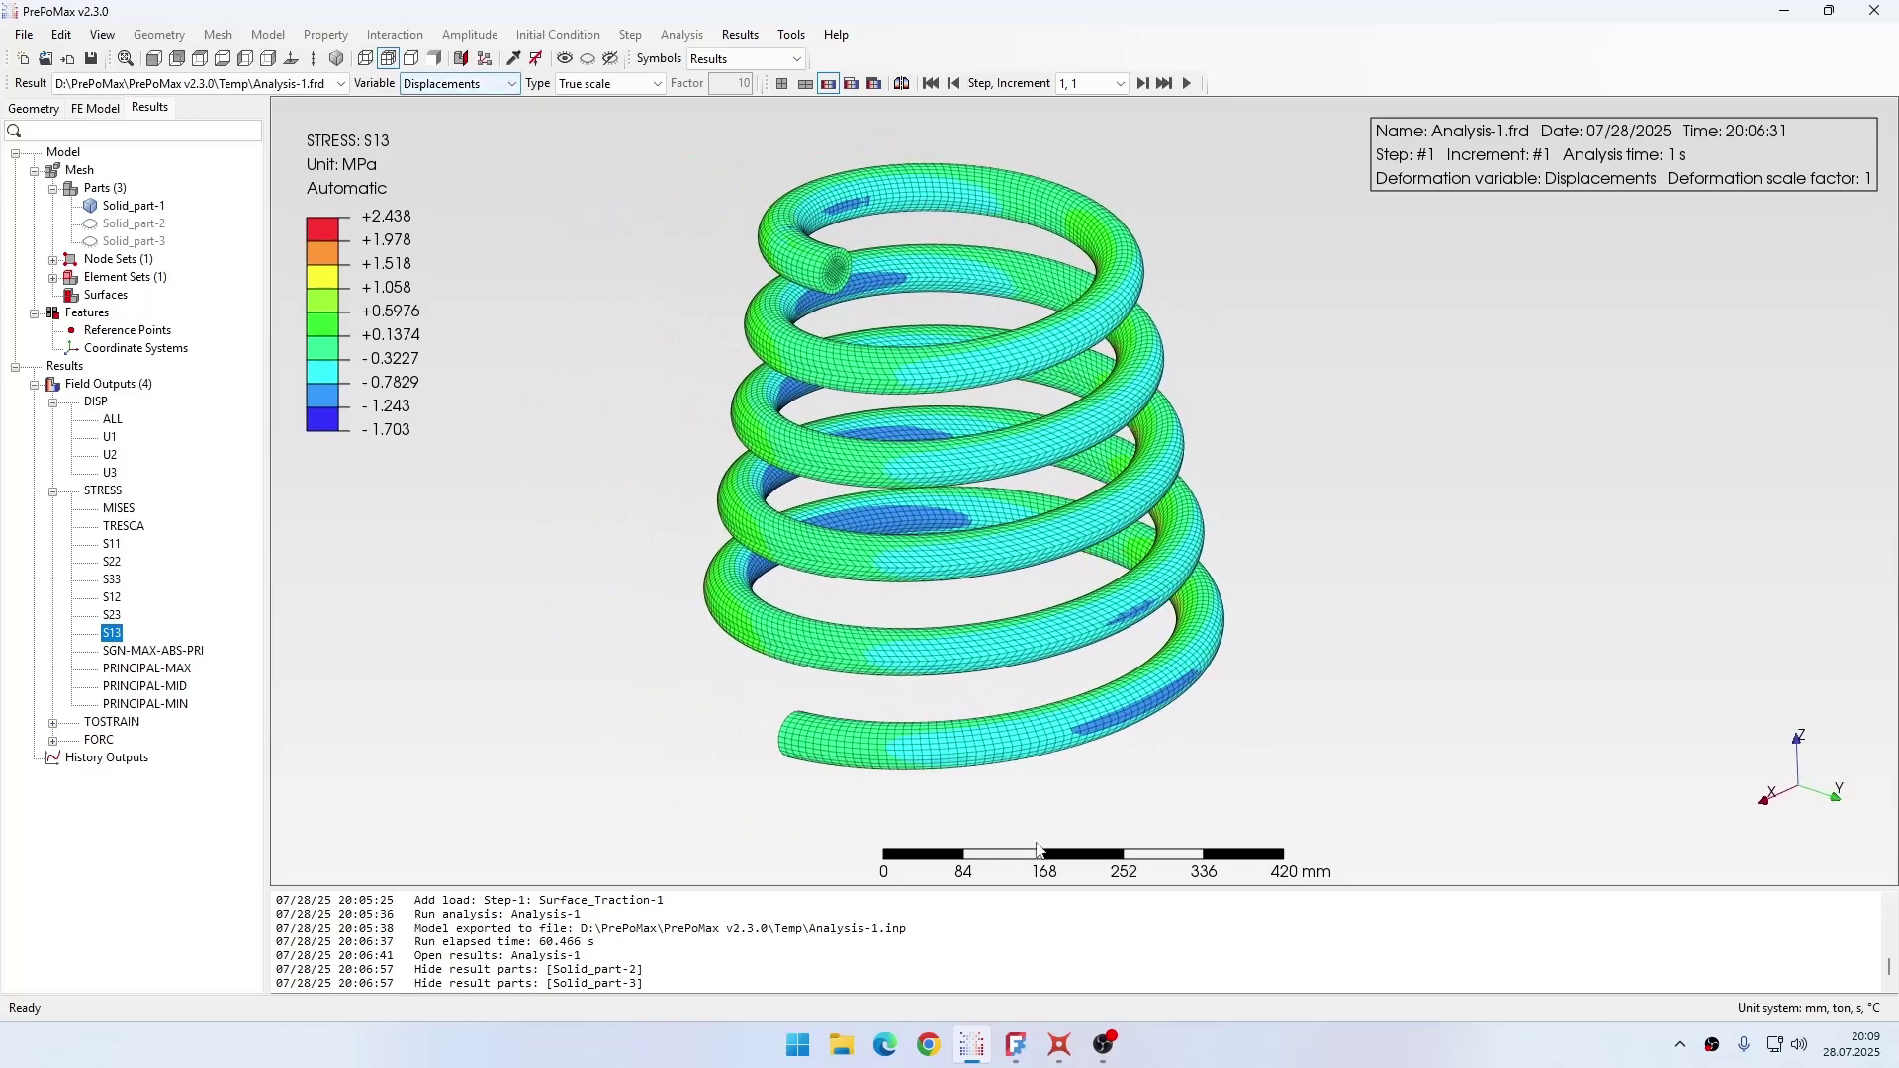
click(1059, 1046)
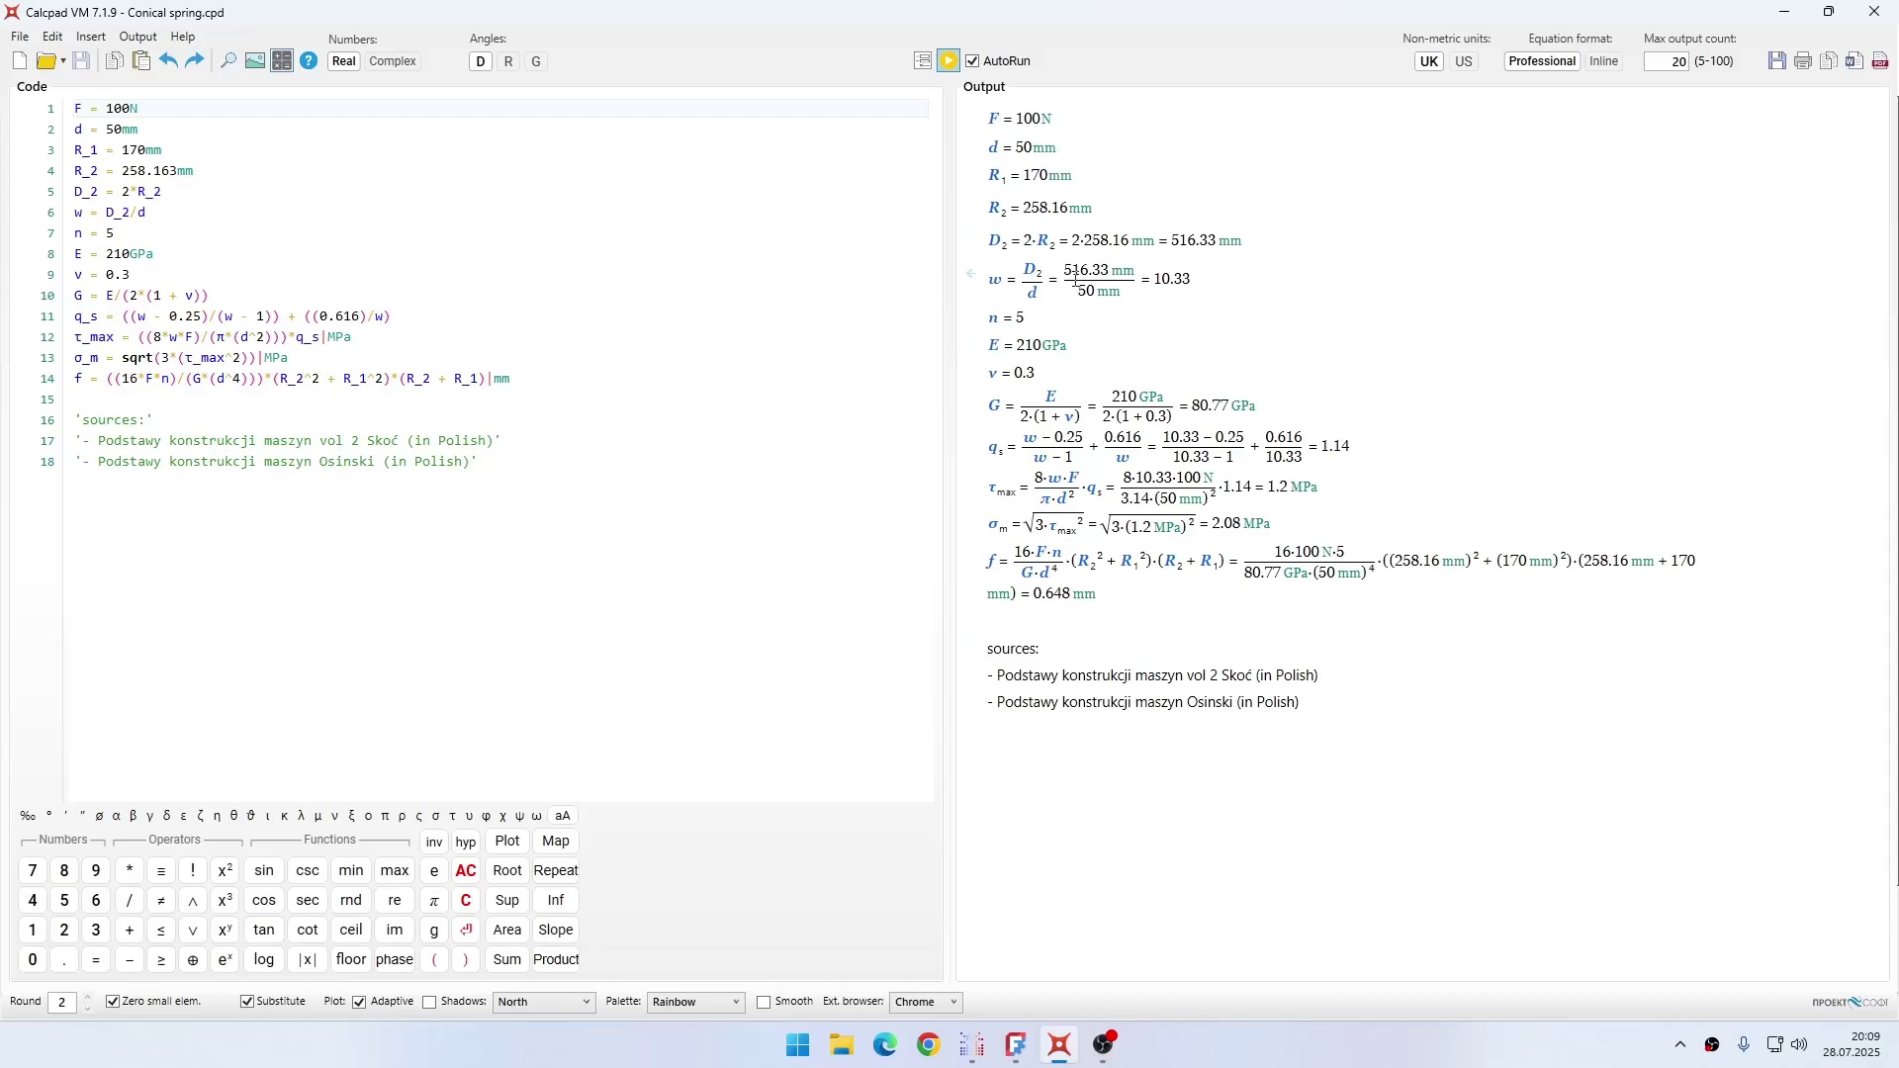
click(972, 1046)
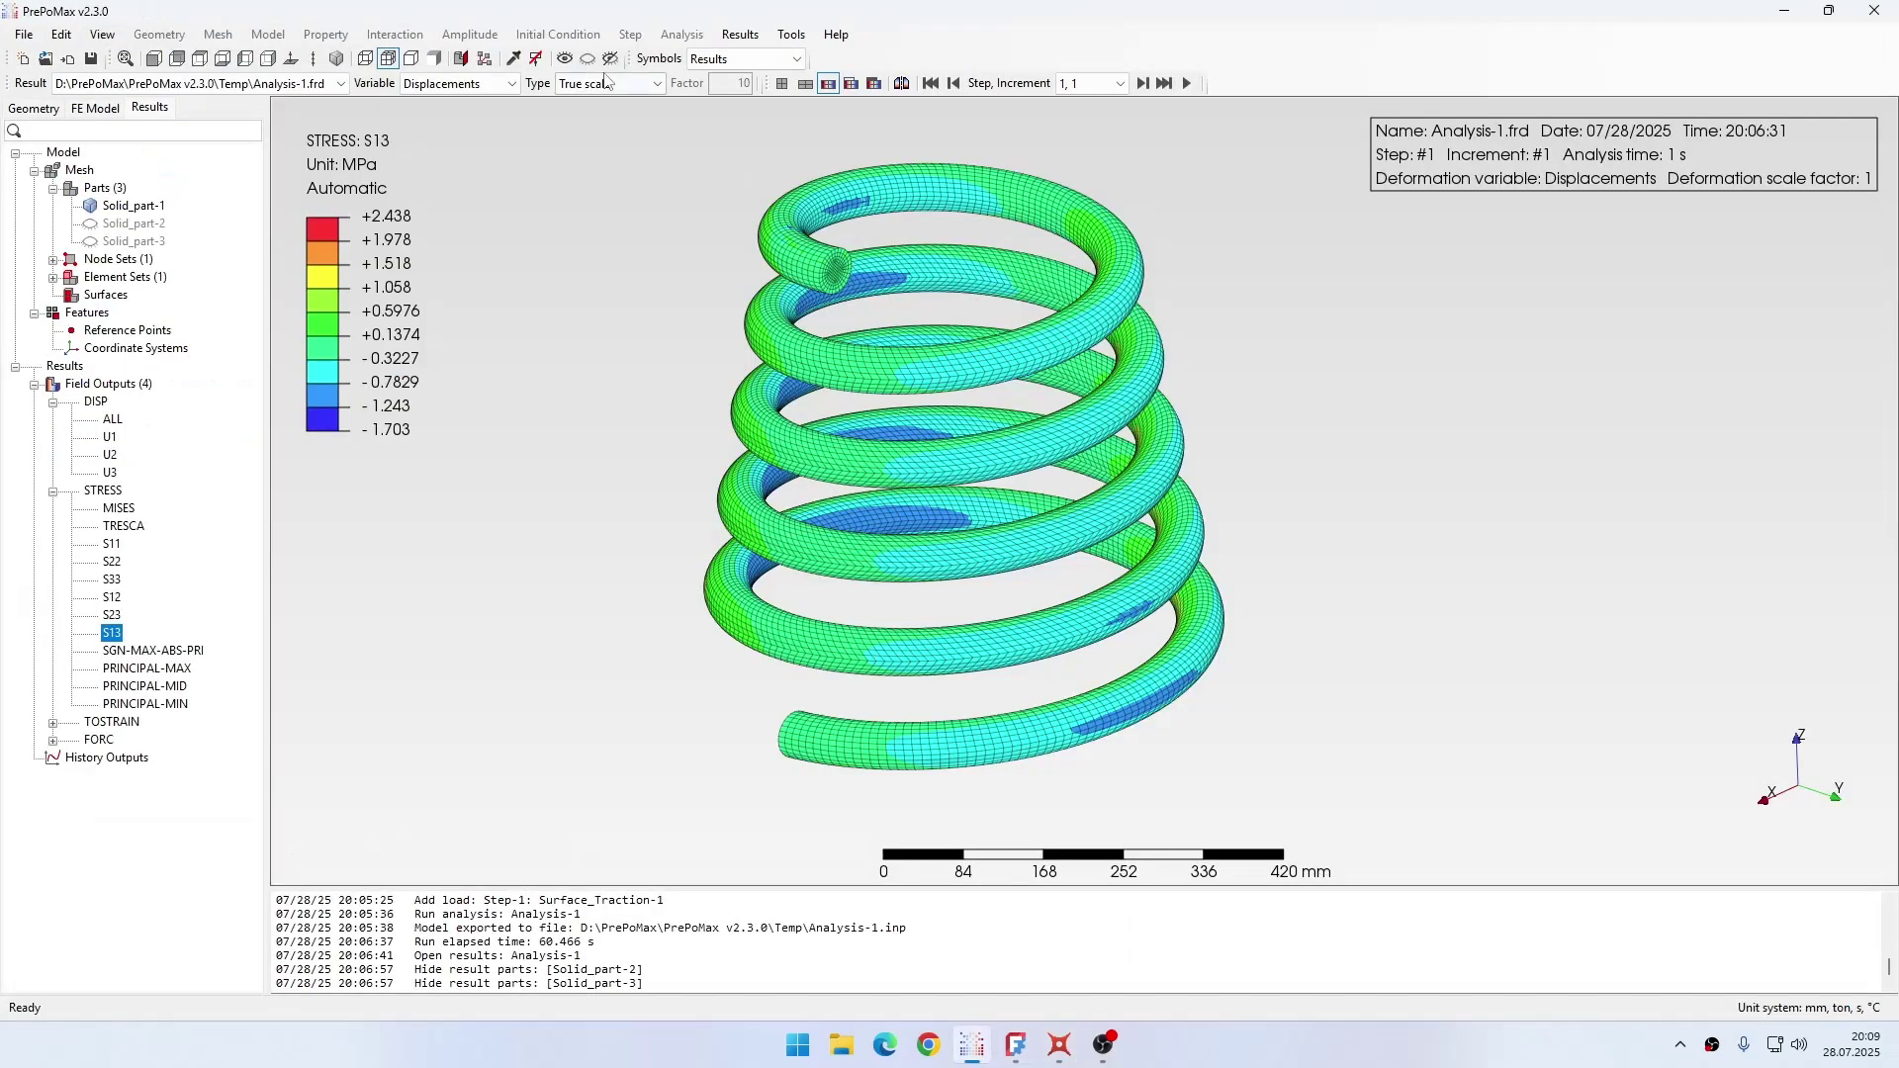